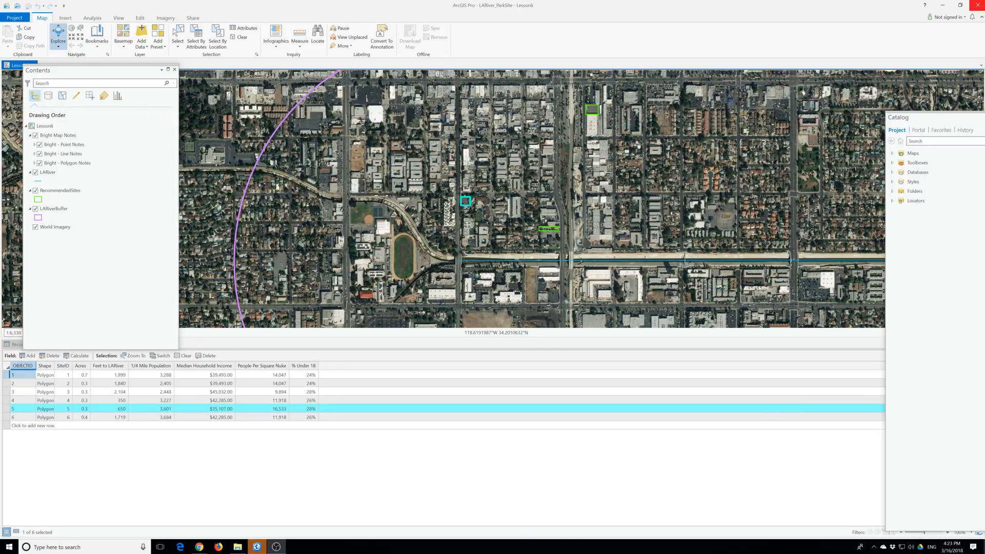
# Create a new file geodatabase named ModelOutputs in the LARiver_ParkSite project folder
pyautogui.moveTo(922, 125); pyautogui.dragTo(752, 110)
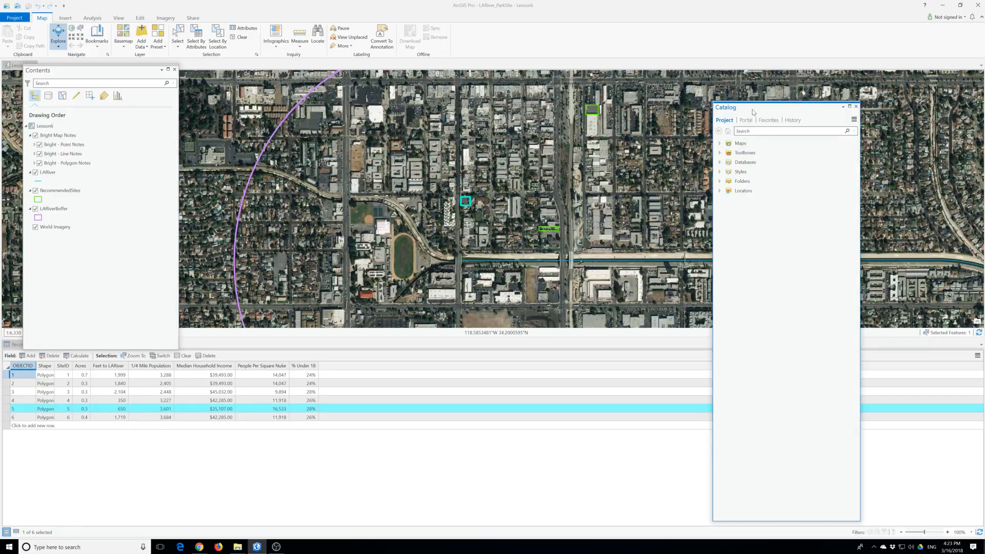
pyautogui.click(720, 162)
pyautogui.rightClick(736, 163)
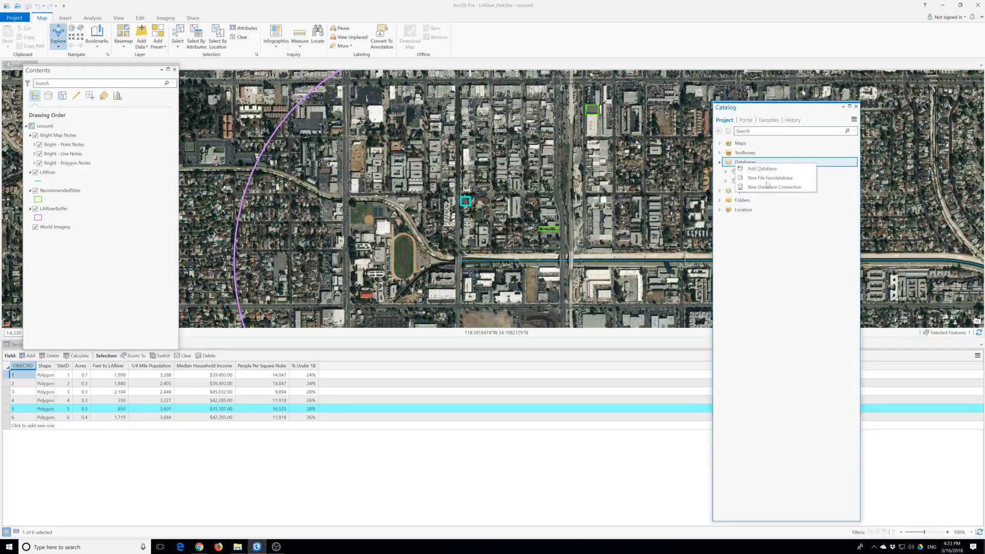
pyautogui.click(770, 179)
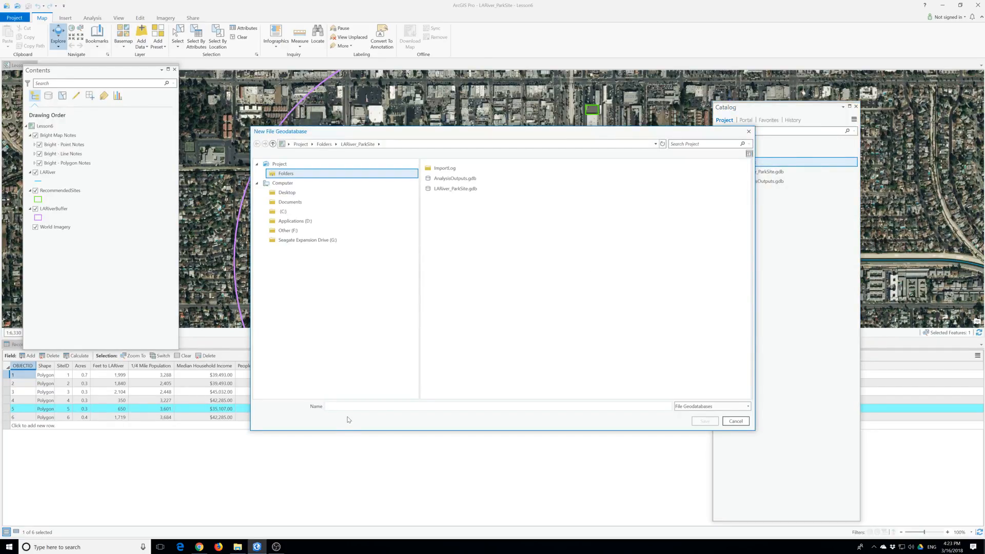
pyautogui.write('ModelOu')
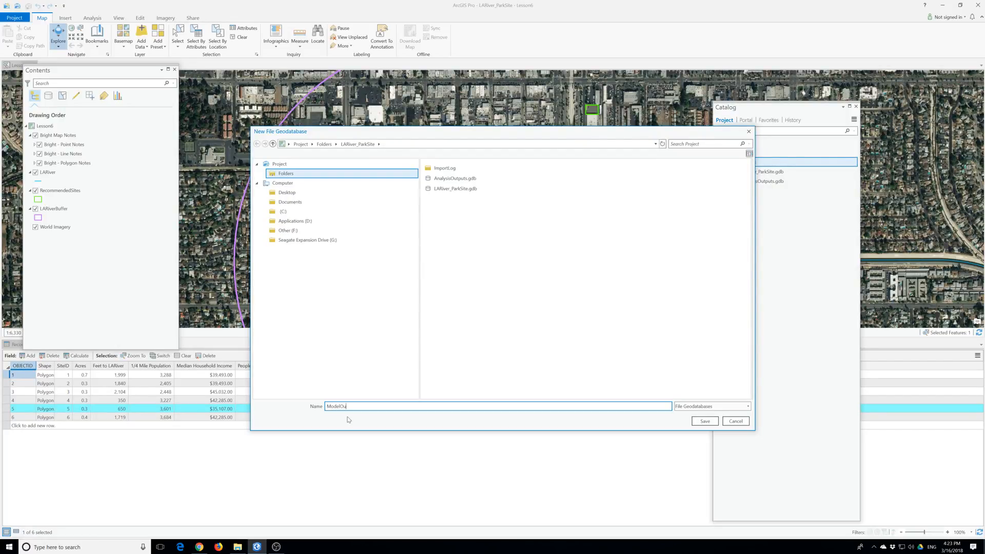
pyautogui.write('tputs')
pyautogui.click(699, 422)
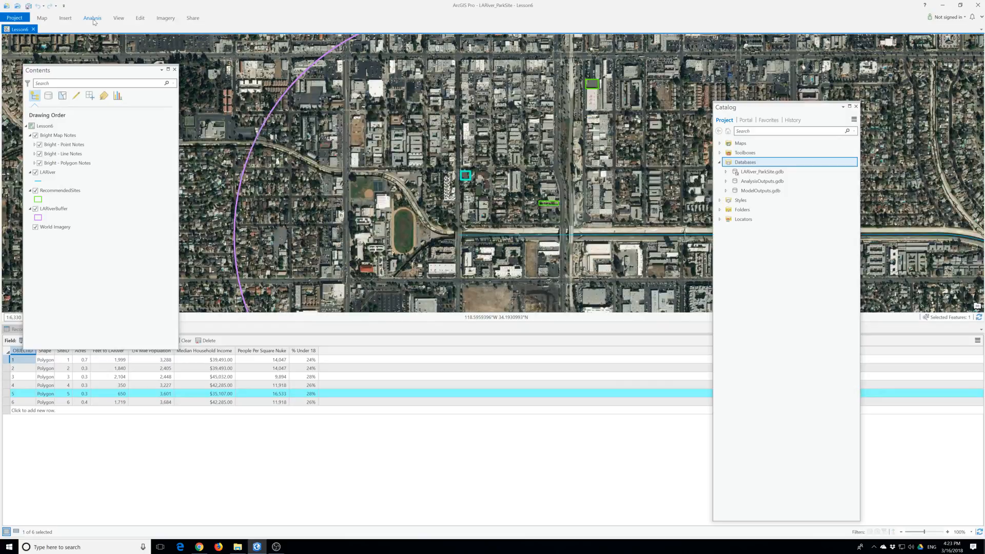
# Set the current workspace in the geoprocessing environments to ModelOutputs.gdb
pyautogui.click(92, 18)
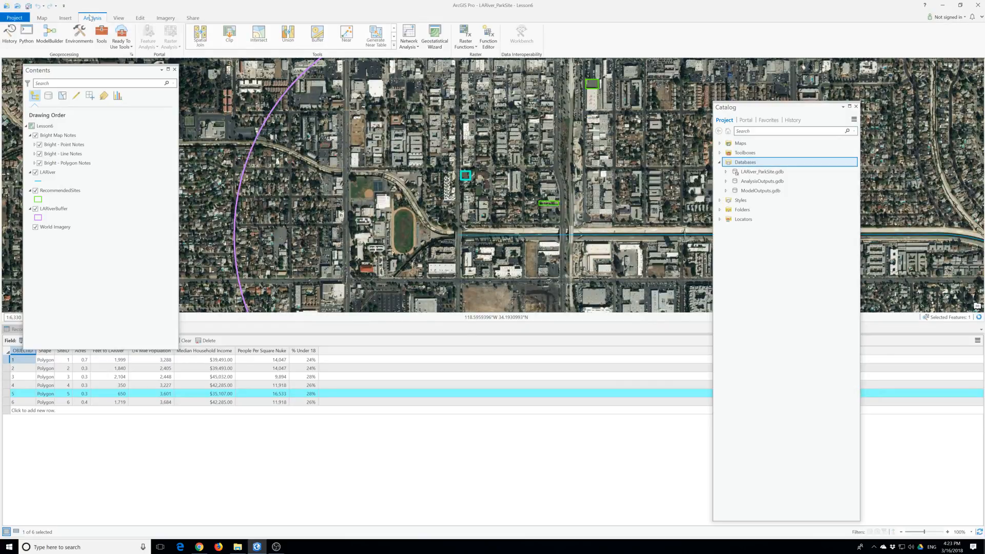
pyautogui.click(103, 41)
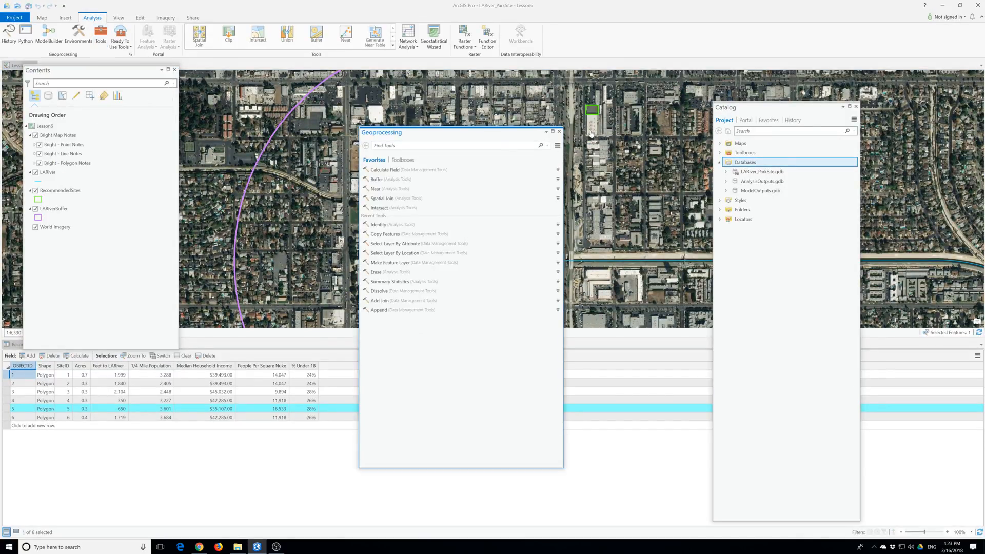
pyautogui.click(558, 132)
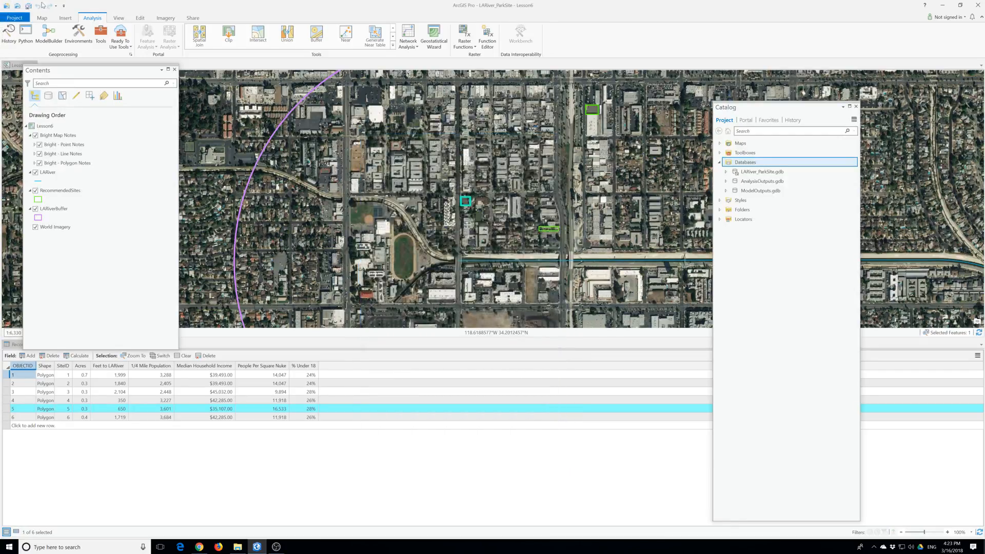
pyautogui.click(79, 33)
pyautogui.click(561, 201)
pyautogui.click(453, 199)
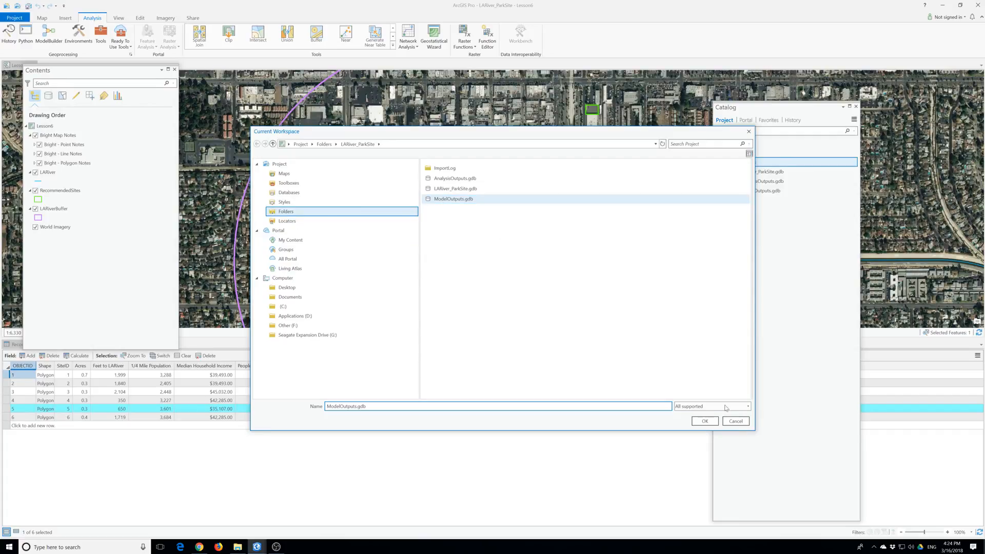
pyautogui.click(705, 421)
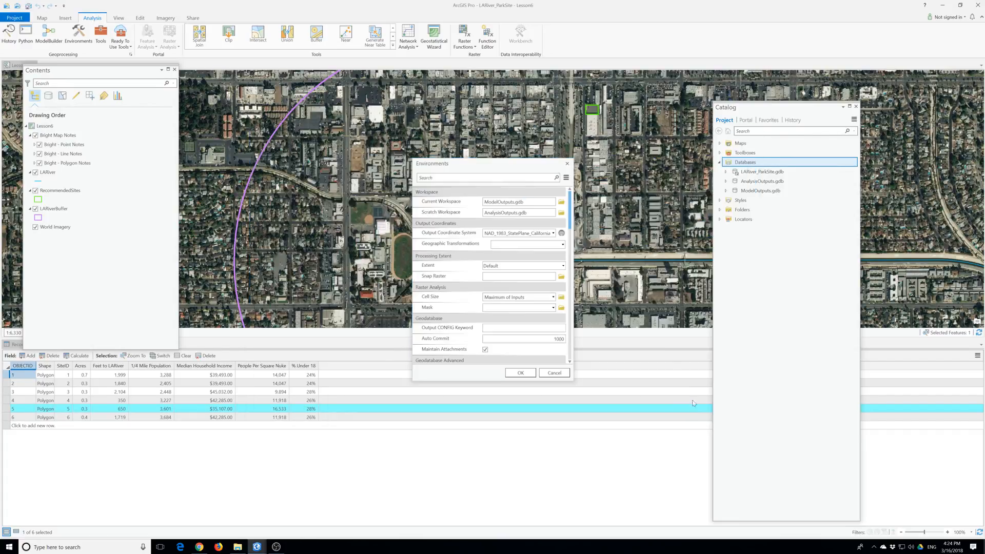
# Set the scratch workspace to ModelOutputs.gdb and apply the environment settings
pyautogui.click(561, 212)
pyautogui.click(453, 198)
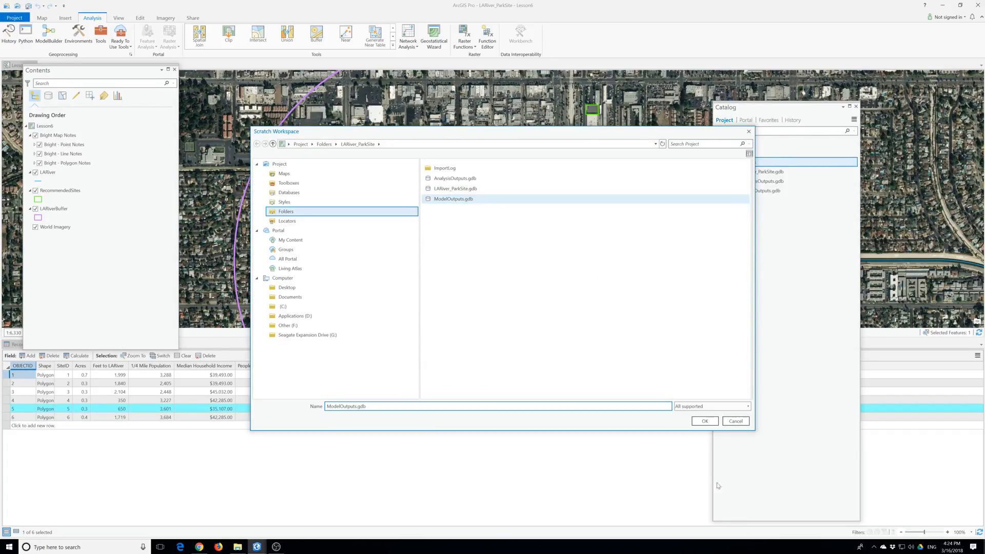
pyautogui.click(705, 421)
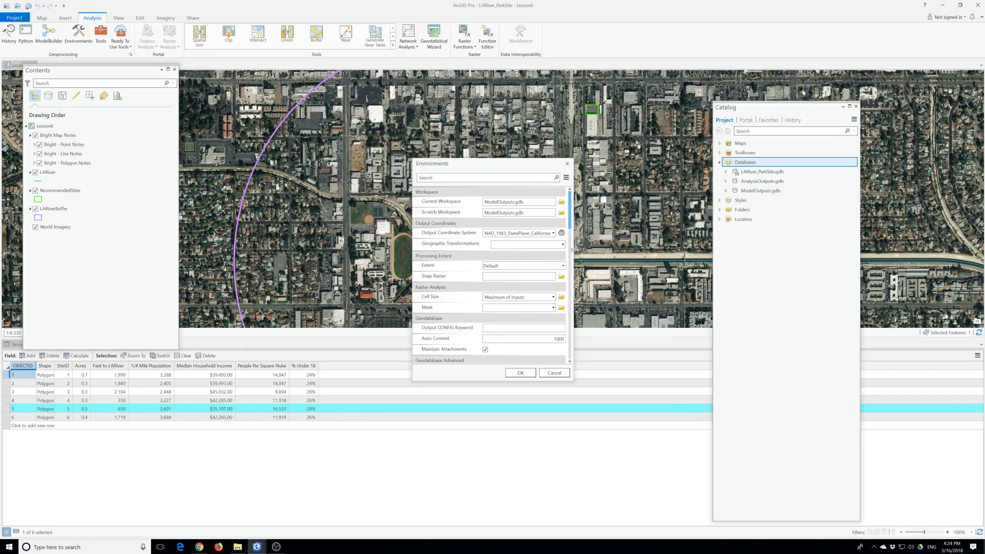
pyautogui.moveTo(573, 251); pyautogui.dragTo(781, 254)
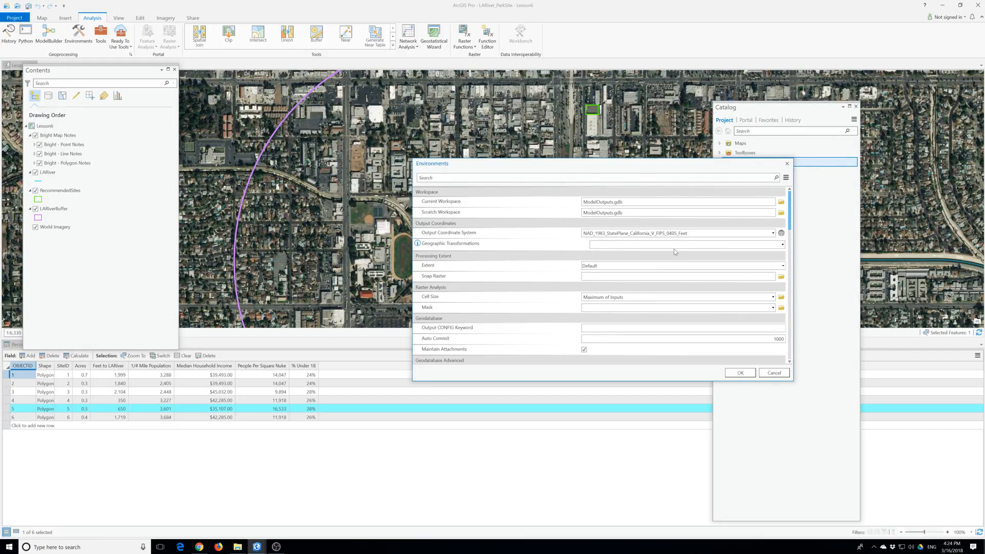
pyautogui.click(739, 373)
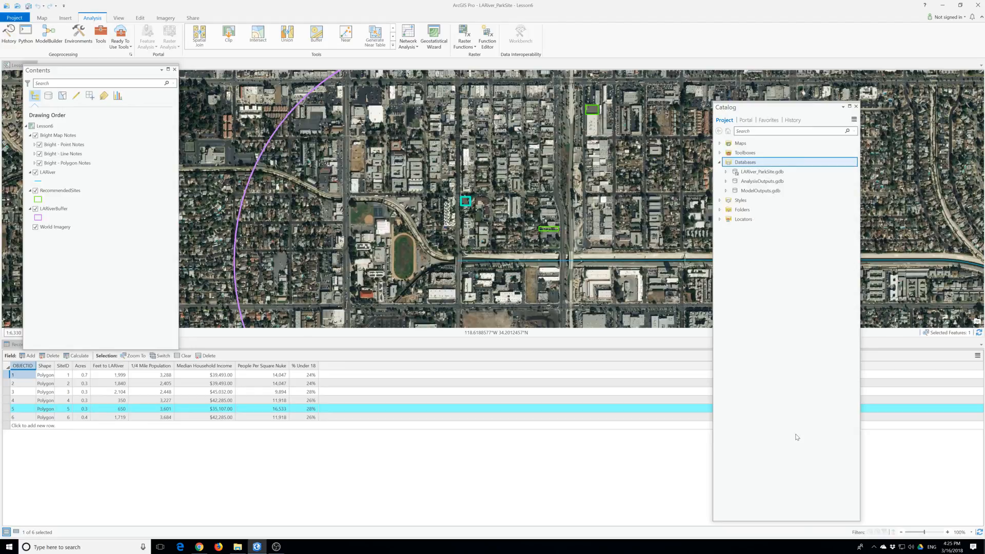
# Create a new model in the LARiver_ParkSite toolbox
pyautogui.click(720, 153)
pyautogui.click(741, 163)
pyautogui.rightClick(742, 164)
pyautogui.moveTo(780, 167)
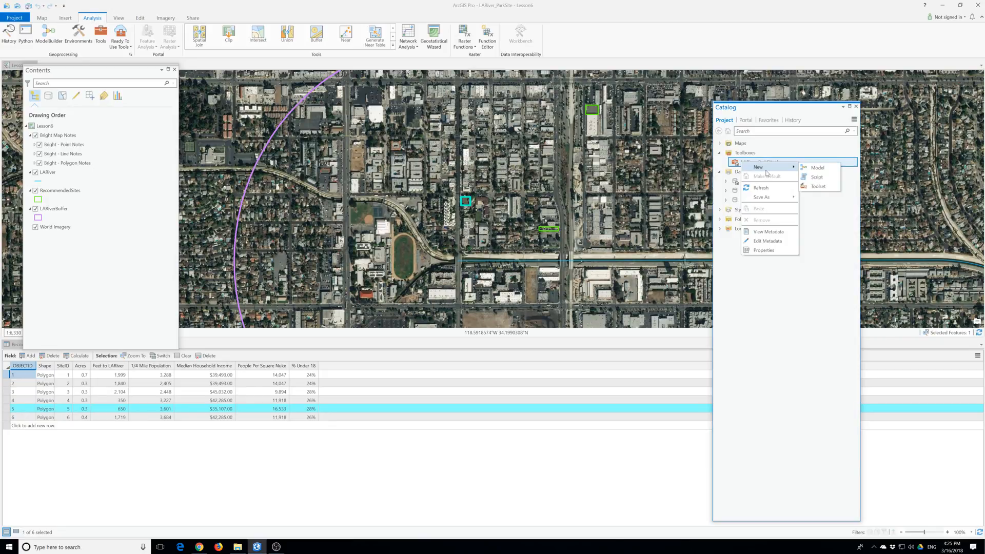
pyautogui.click(832, 187)
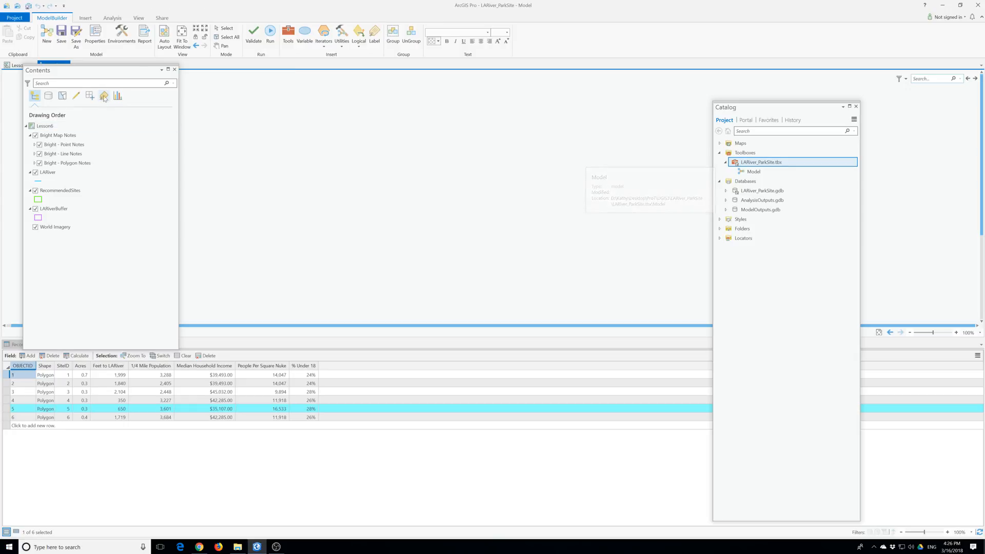
# Close the RecommendedSites table and arrange the model as a floating window over the map beside the Contents pane
pyautogui.moveTo(75, 71); pyautogui.dragTo(171, 44)
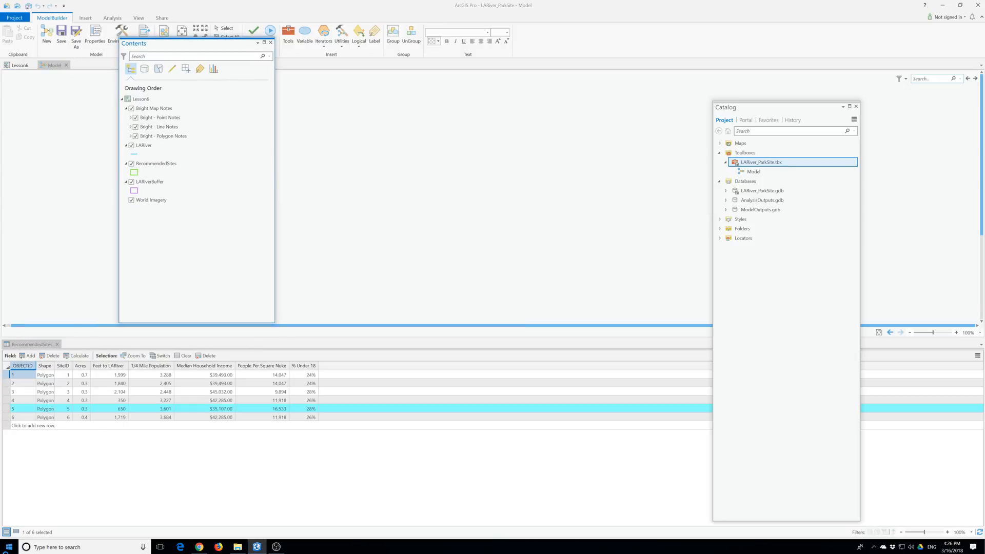
pyautogui.click(57, 345)
pyautogui.moveTo(52, 66); pyautogui.dragTo(798, 506)
pyautogui.moveTo(932, 516); pyautogui.dragTo(428, 129)
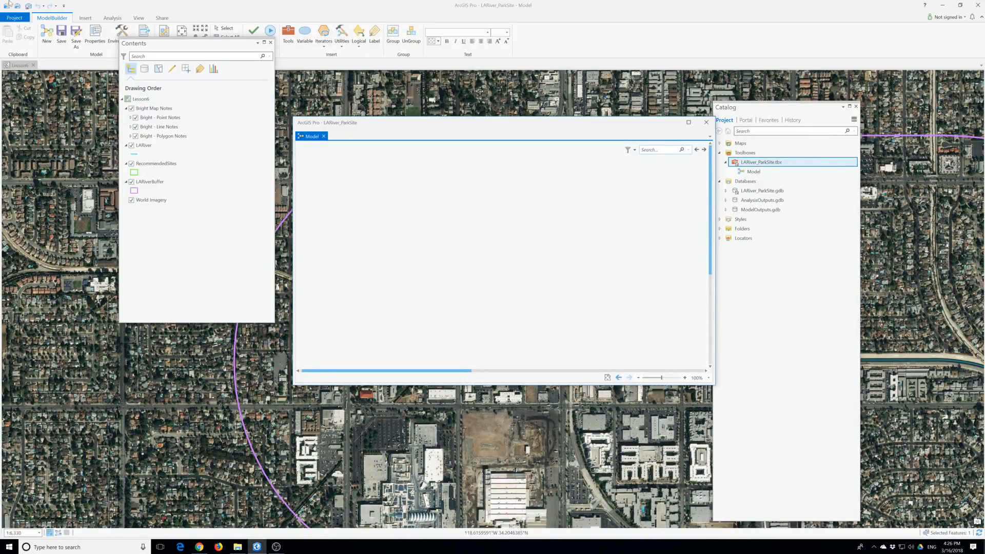
pyautogui.moveTo(154, 44); pyautogui.dragTo(67, 180)
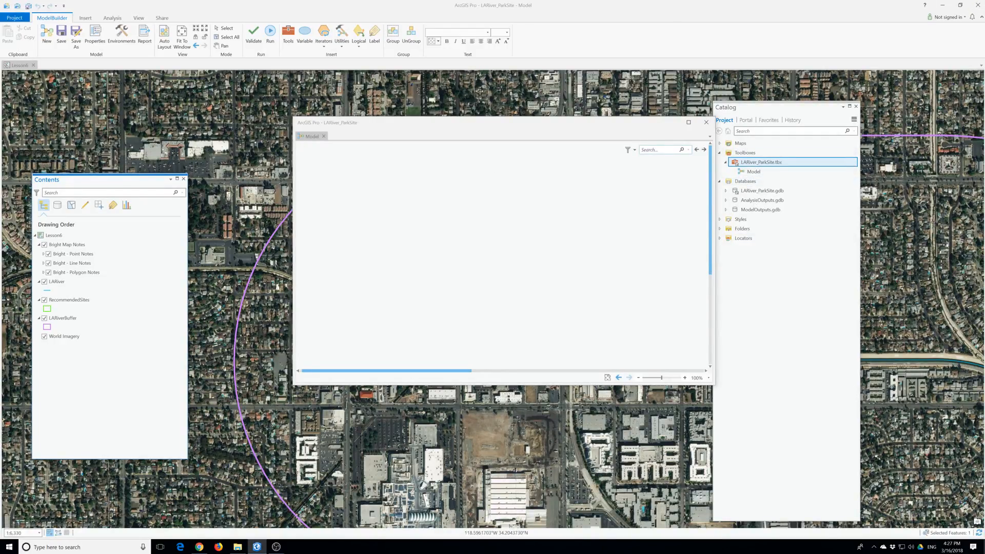
# Switch to Chrome, search for "model builder arcgis" and view the example diagrams on Esri's "What is ModelBuilder?" page
pyautogui.click(199, 547)
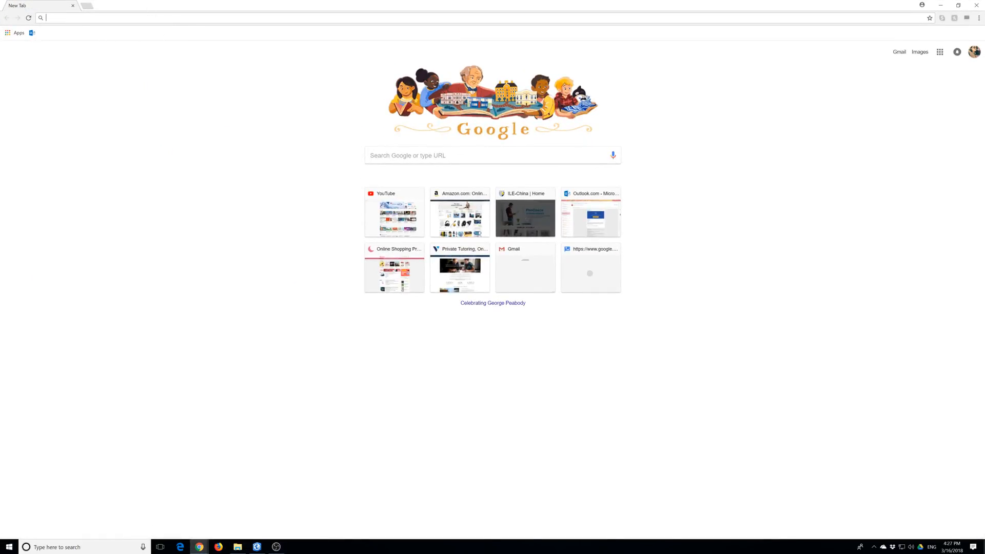
pyautogui.write('model bui')
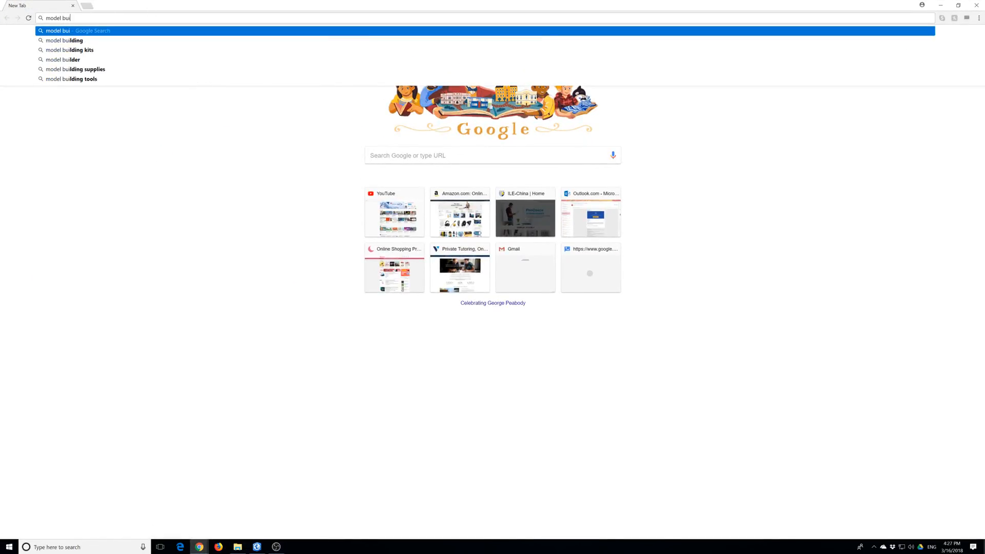
pyautogui.write('lder arc')
pyautogui.press('Return')
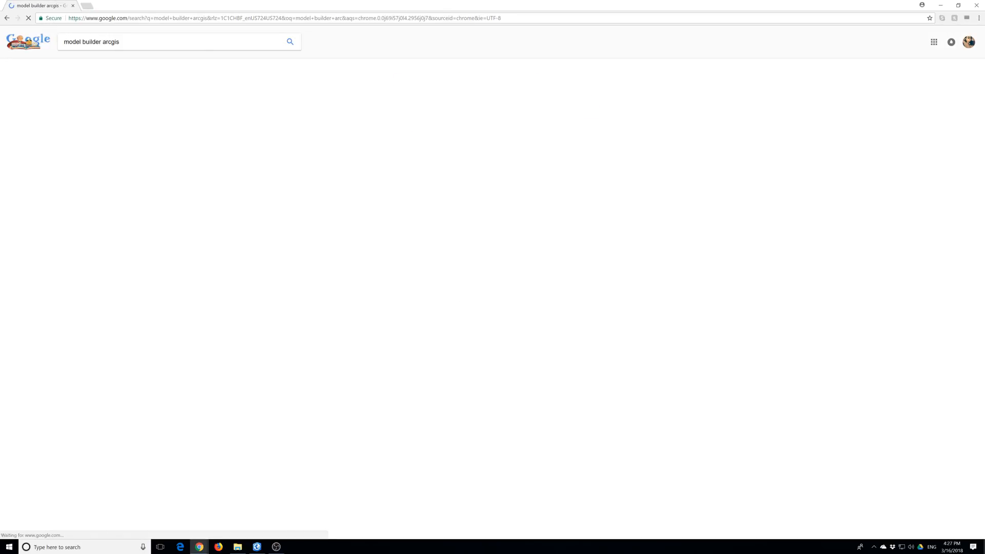
pyautogui.click(103, 154)
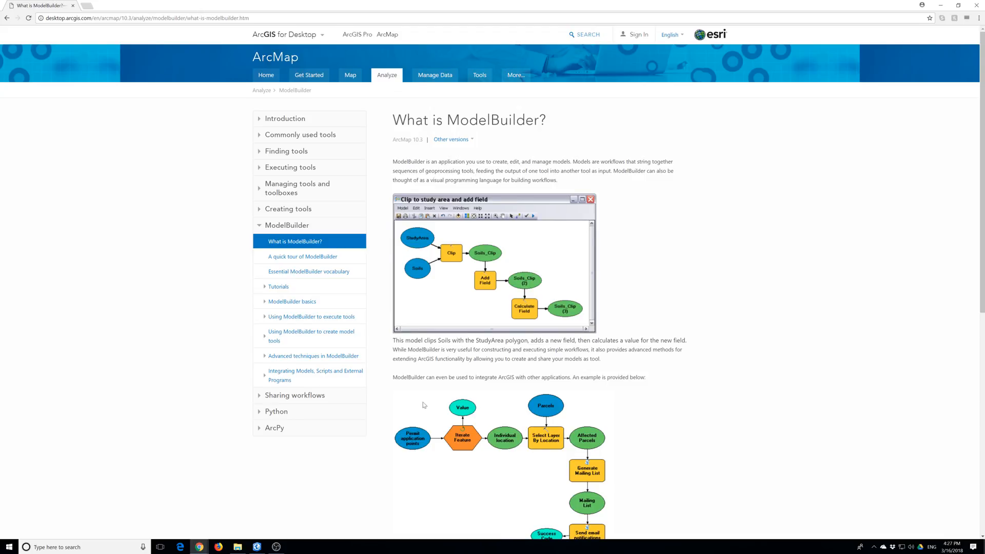
pyautogui.scroll(-1, 461, 313)
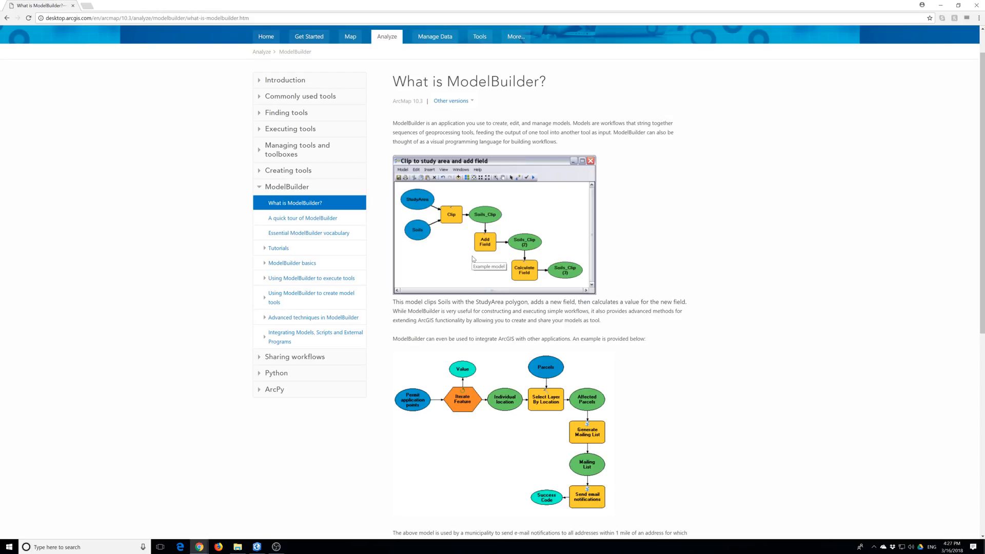
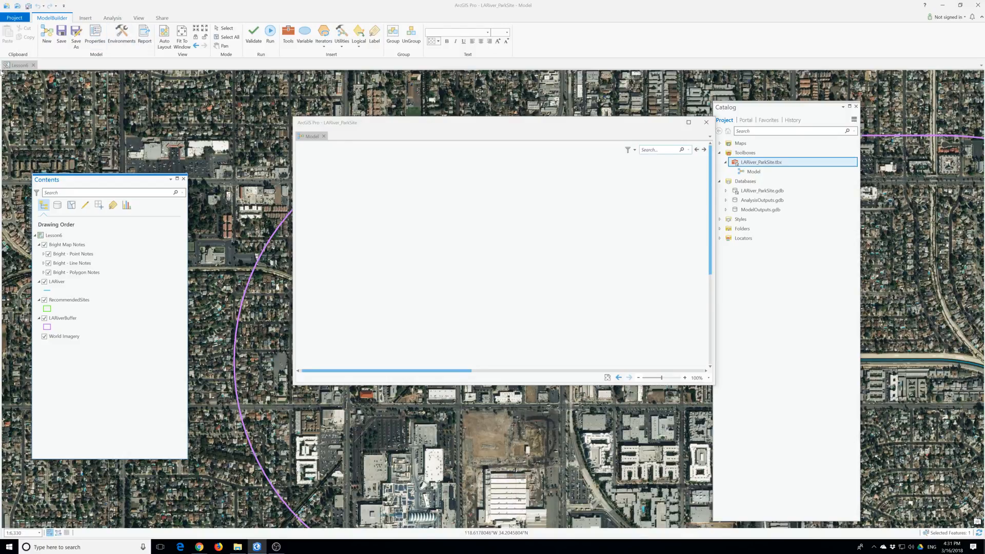
# Set the model's name to ParkSuitabilityAnalysis in its tool properties
pyautogui.click(440, 232)
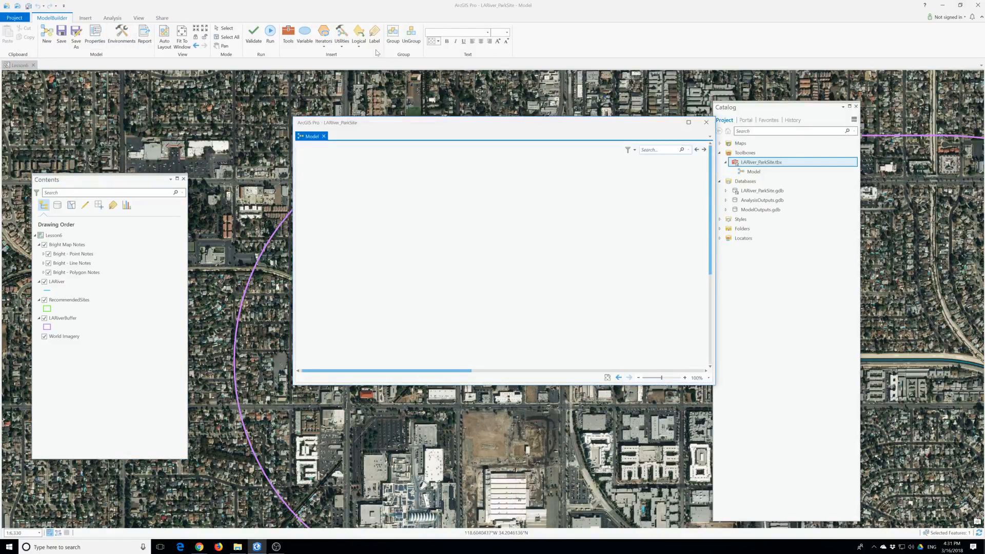
pyautogui.click(95, 35)
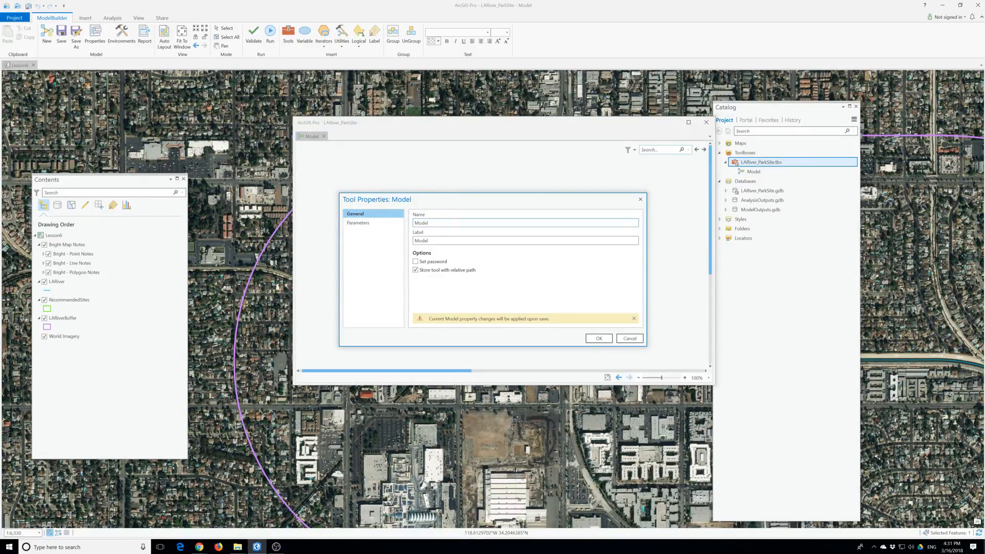
pyautogui.doubleClick(421, 223)
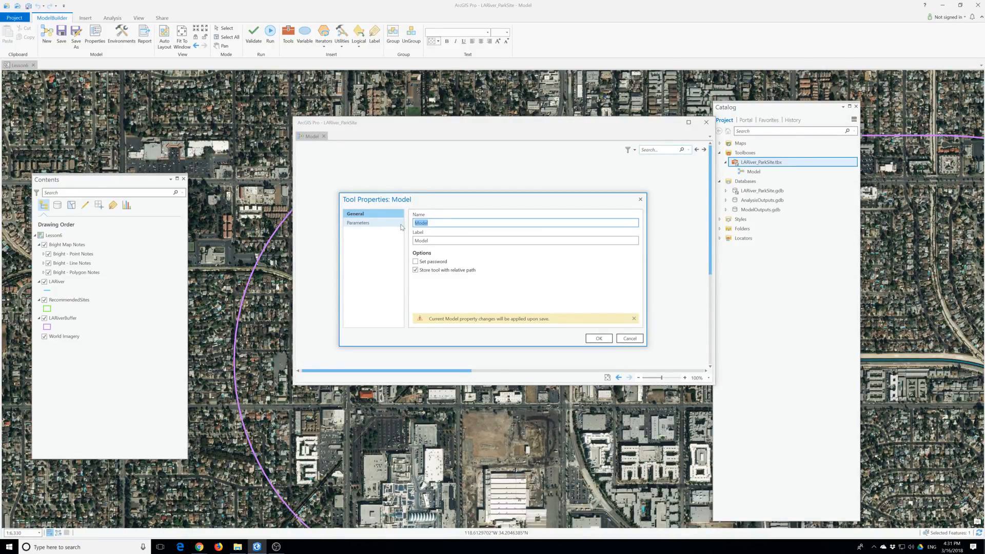
pyautogui.write('ParkSuitabilityAnalysis')
pyautogui.press('Tab')
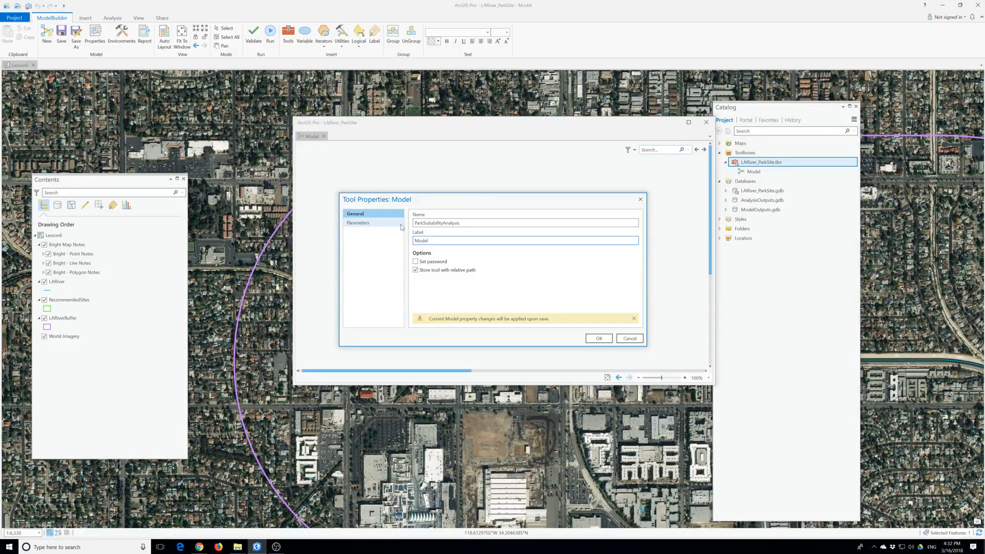
# Set the model's label to ParkSuitabilityAnalysis, apply the properties and save the model
pyautogui.press('Right')
pyautogui.press('Right')
pyautogui.press('Right')
pyautogui.press('BackSpace')
pyautogui.press('BackSpace')
pyautogui.press('BackSpace')
pyautogui.press('BackSpace')
pyautogui.write('ParkSuitabilityAnaly')
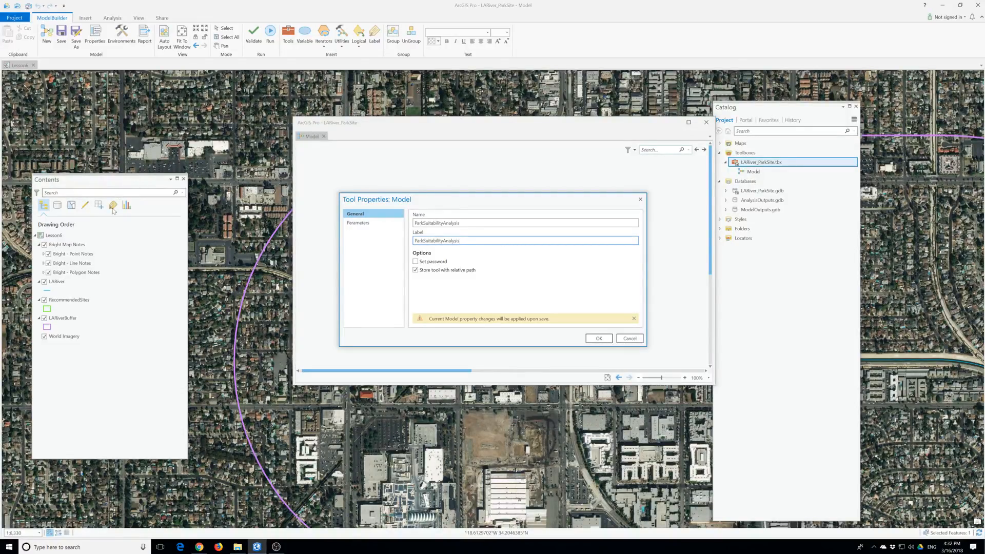
pyautogui.click(598, 339)
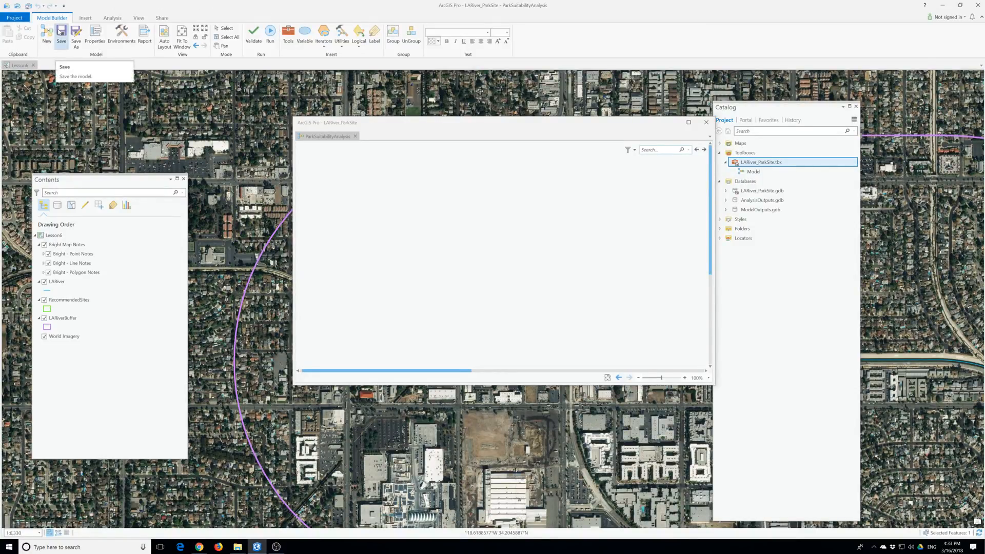
pyautogui.click(61, 32)
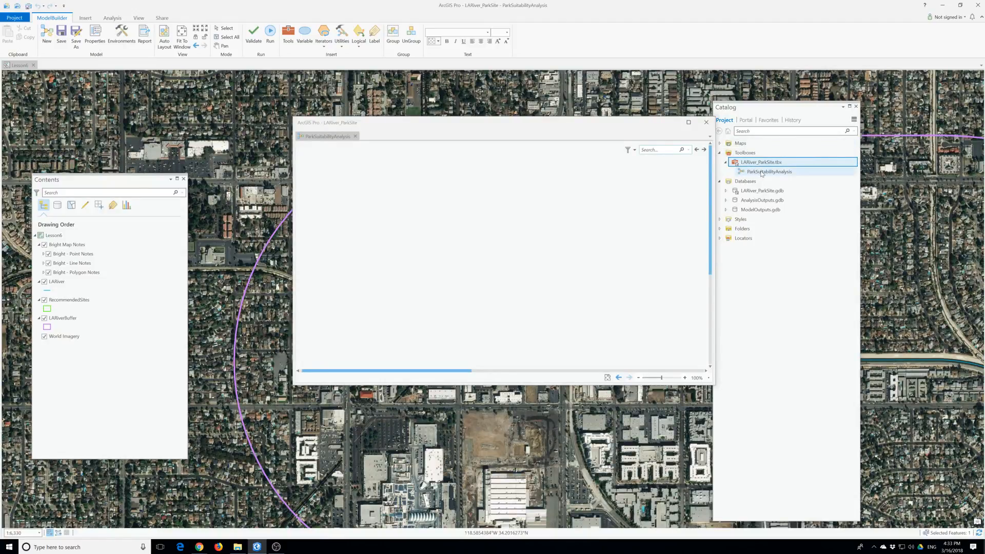
pyautogui.moveTo(762, 173)
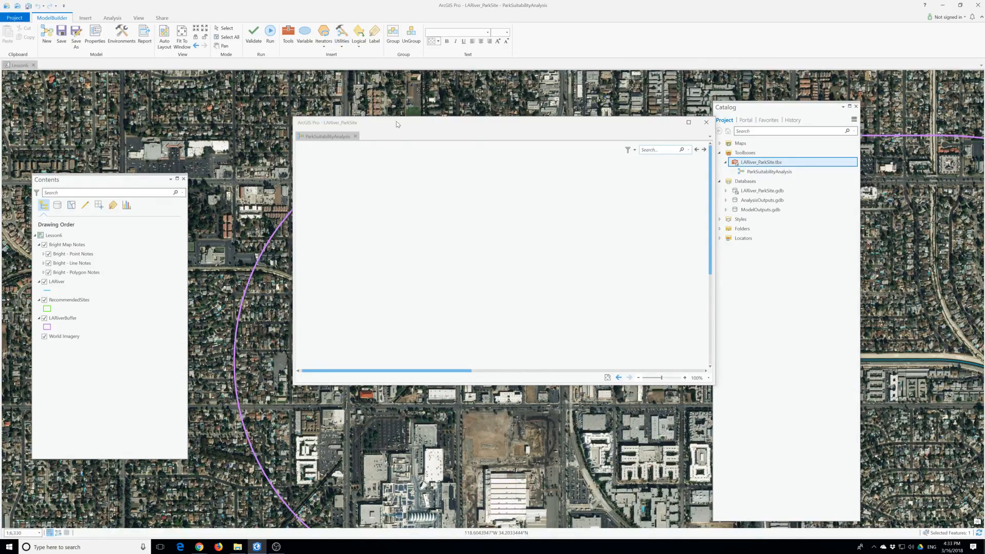
# Reposition the floating model window between the Contents and Catalog panes
pyautogui.moveTo(392, 123); pyautogui.dragTo(366, 146)
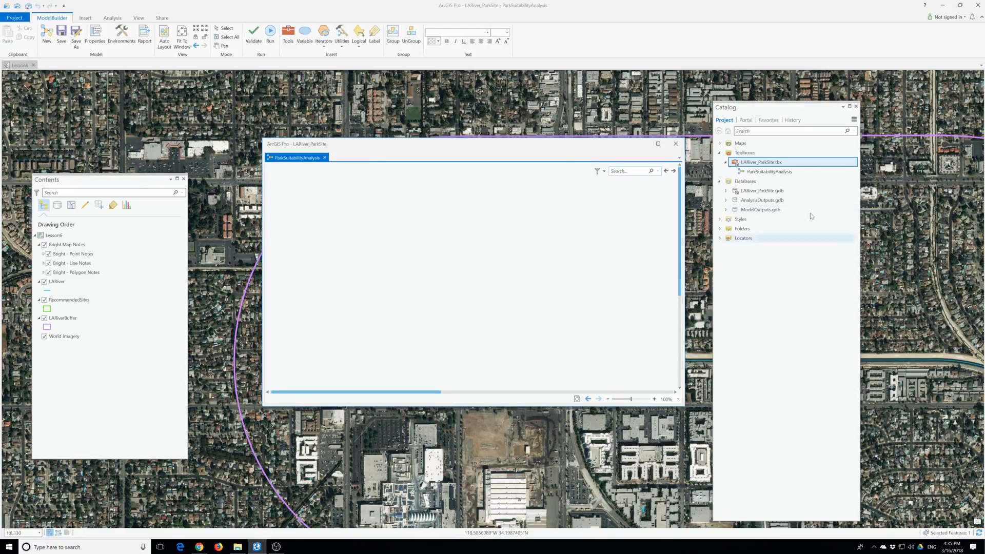
pyautogui.click(729, 211)
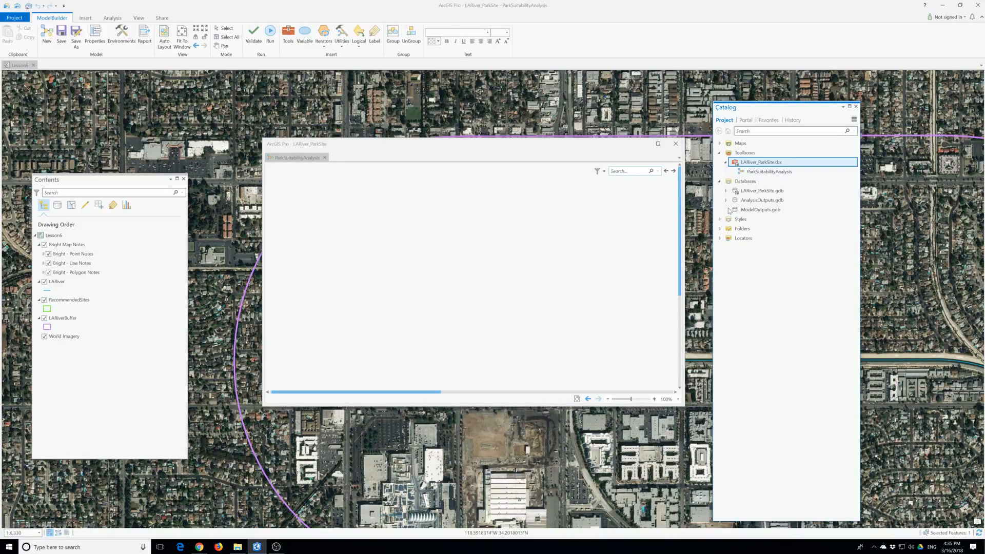
# Add block_centroids_Projects, block_groups, LARiver, Parks and VacantParcelsDissolve from LARiver_ParkSite.gdb to the ParkSuitabilityAnalysis model
pyautogui.doubleClick(734, 191)
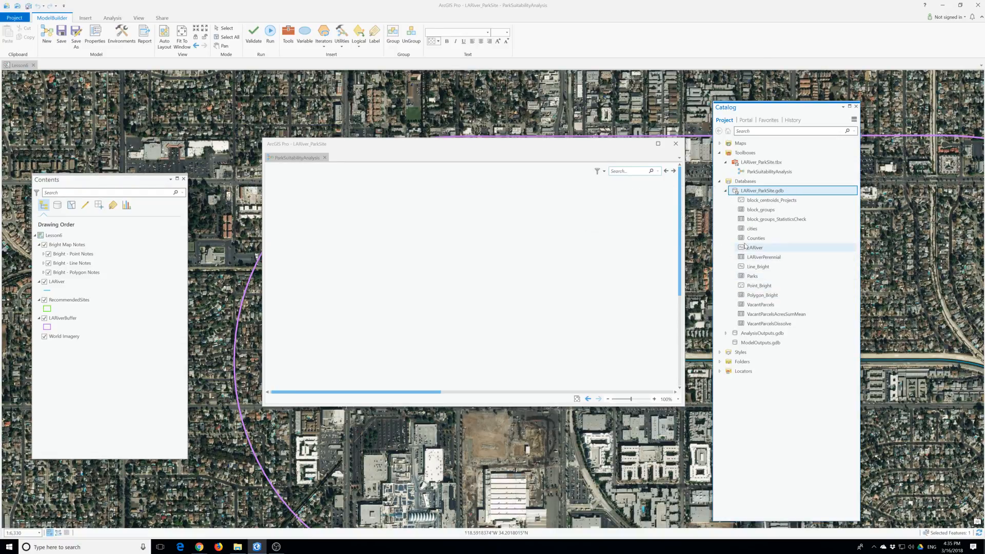
pyautogui.click(750, 201)
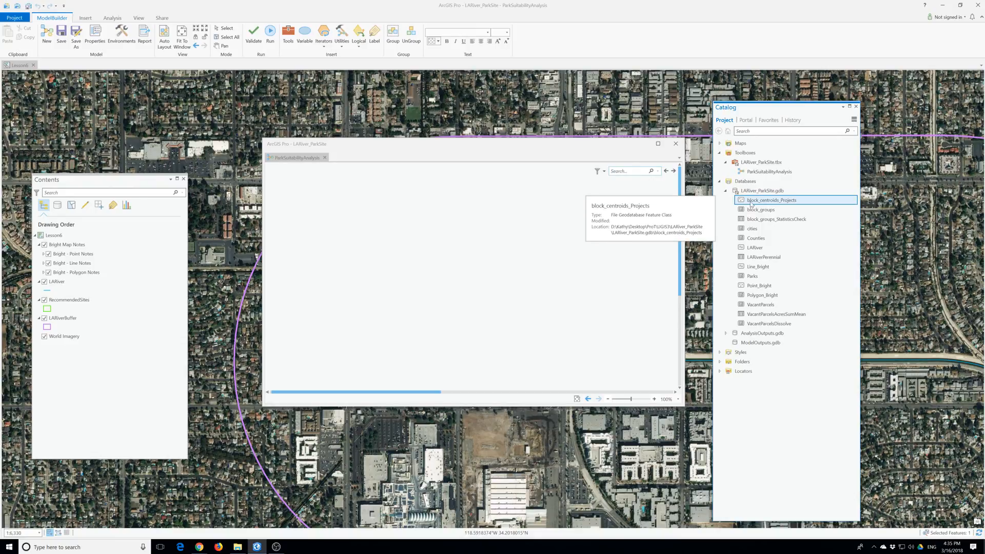
pyautogui.keyDown('ctrl'); pyautogui.click(744, 211); pyautogui.keyUp('ctrl')
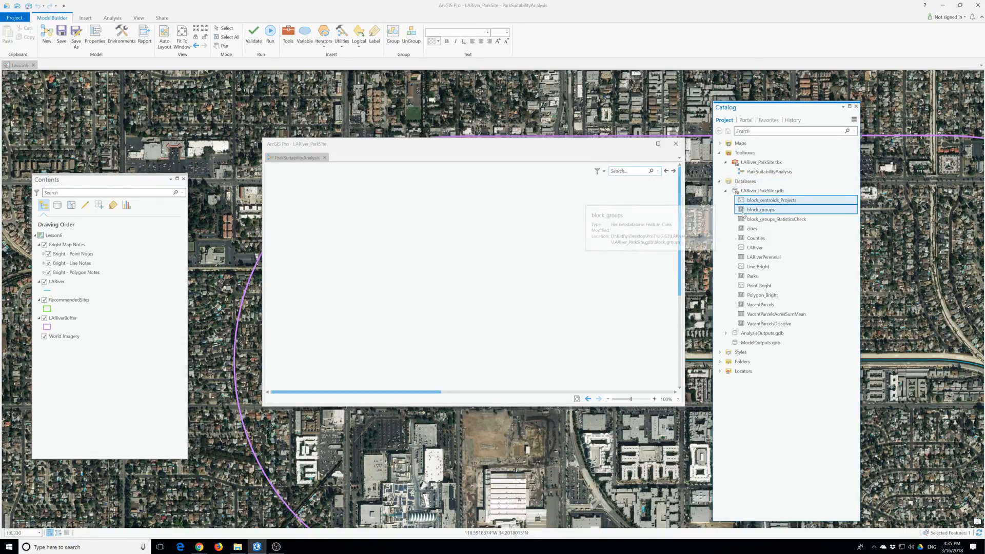
pyautogui.click(740, 247)
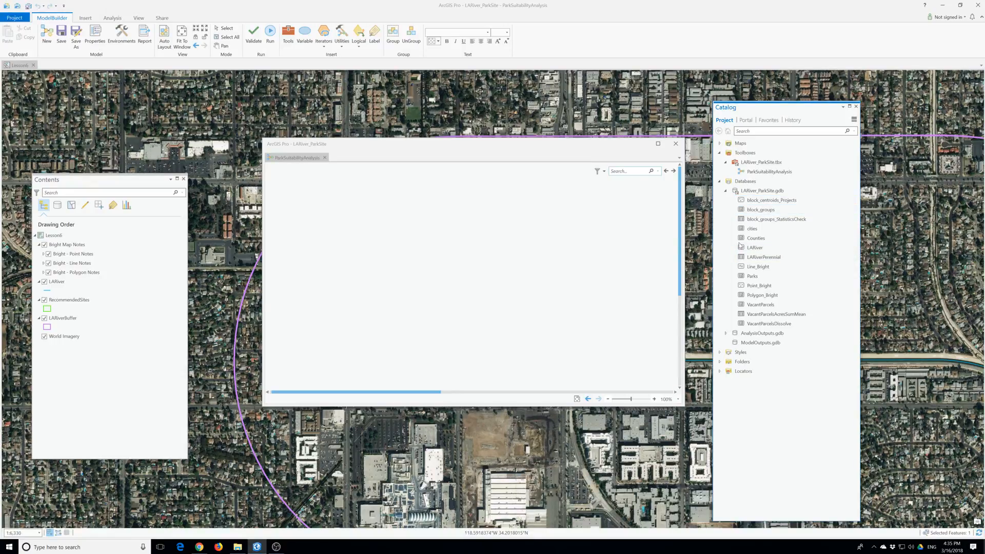
pyautogui.keyDown('shift'); pyautogui.click(744, 211); pyautogui.keyUp('shift')
pyautogui.click(744, 201)
pyautogui.click(747, 250)
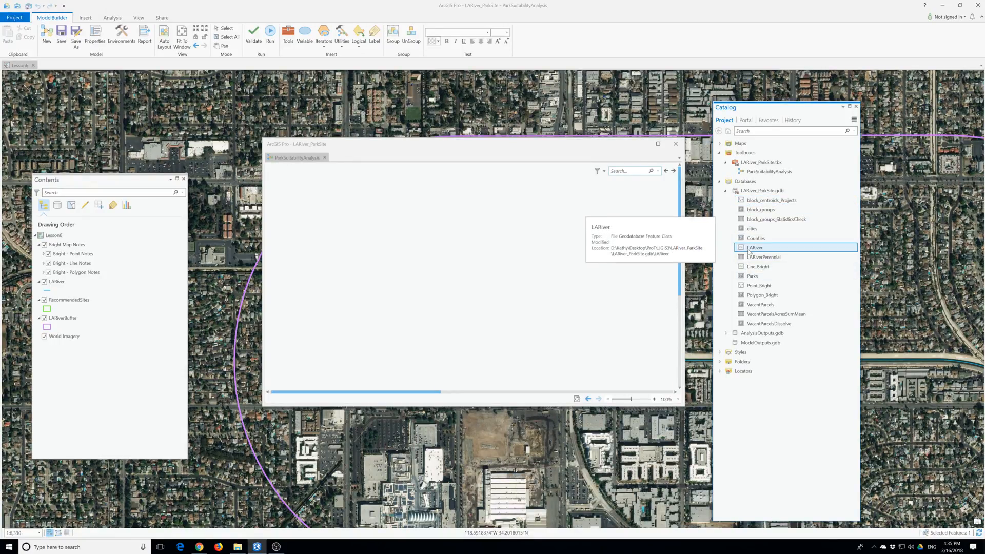
pyautogui.keyDown('ctrl'); pyautogui.click(750, 210); pyautogui.keyUp('ctrl')
pyautogui.keyDown('ctrl'); pyautogui.click(750, 201); pyautogui.keyUp('ctrl')
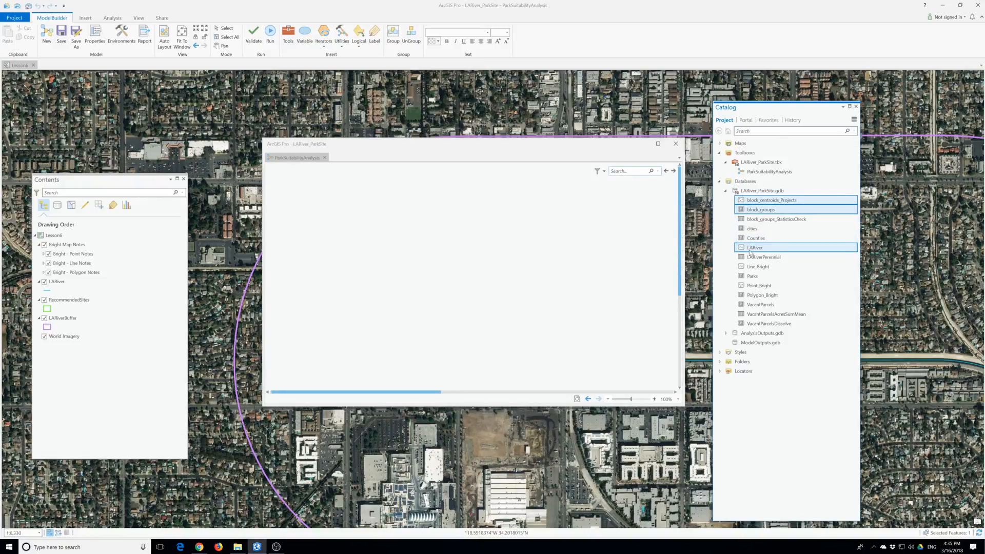
pyautogui.keyDown('ctrl'); pyautogui.click(744, 277); pyautogui.keyUp('ctrl')
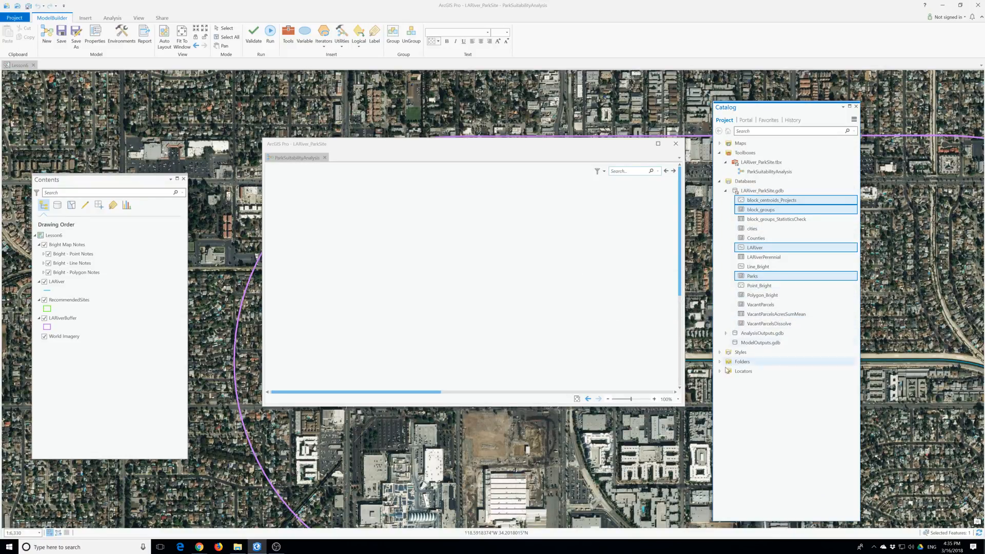
pyautogui.keyDown('ctrl'); pyautogui.click(765, 324); pyautogui.keyUp('ctrl')
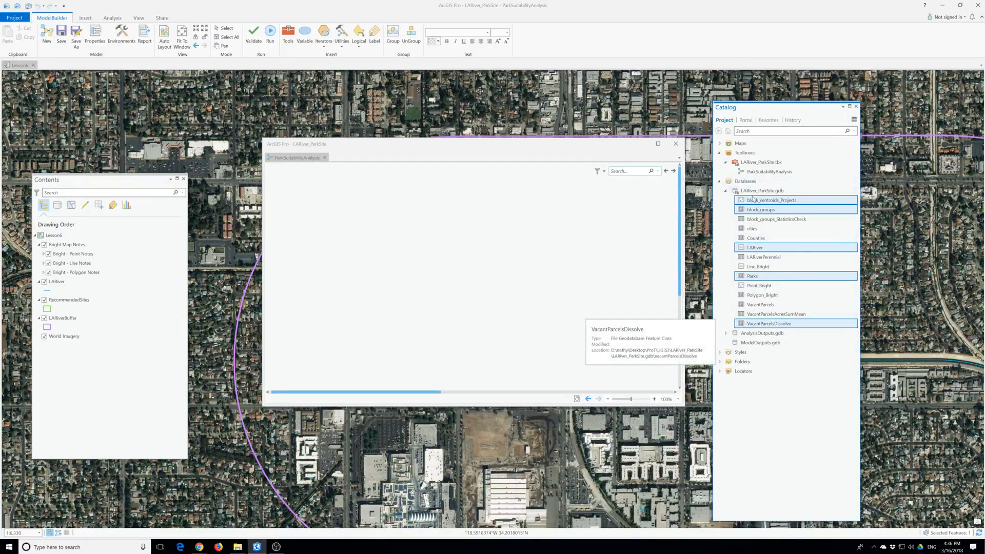
pyautogui.click(375, 281)
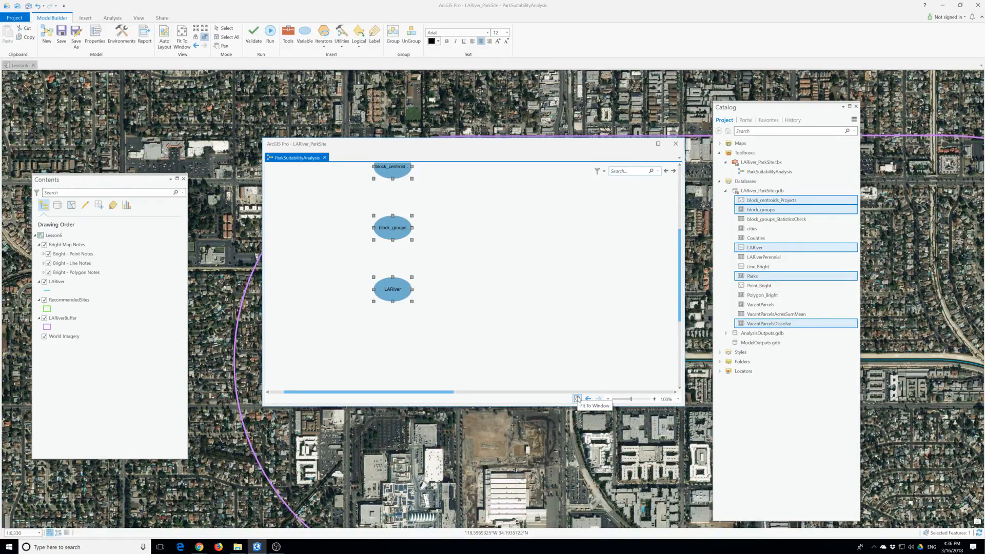
# Auto-arrange the five data elements in the model and fit the diagram to its window
pyautogui.scroll(-2, 553, 444)
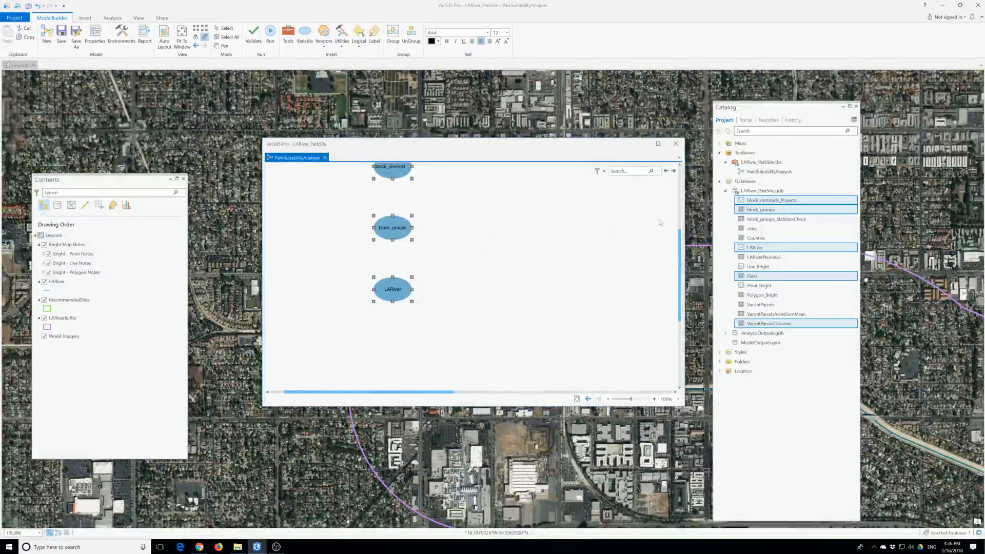
pyautogui.click(660, 222)
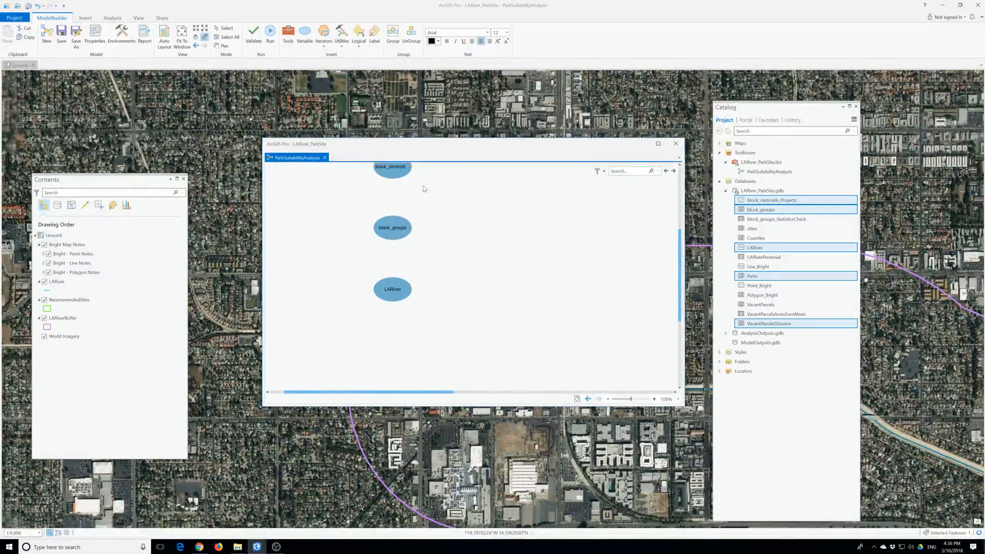
pyautogui.click(171, 30)
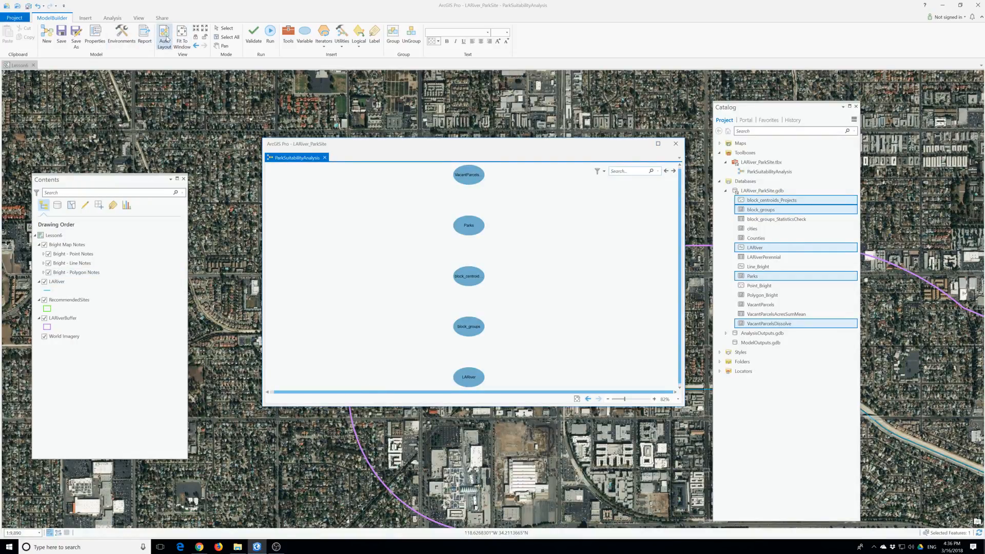
pyautogui.click(165, 39)
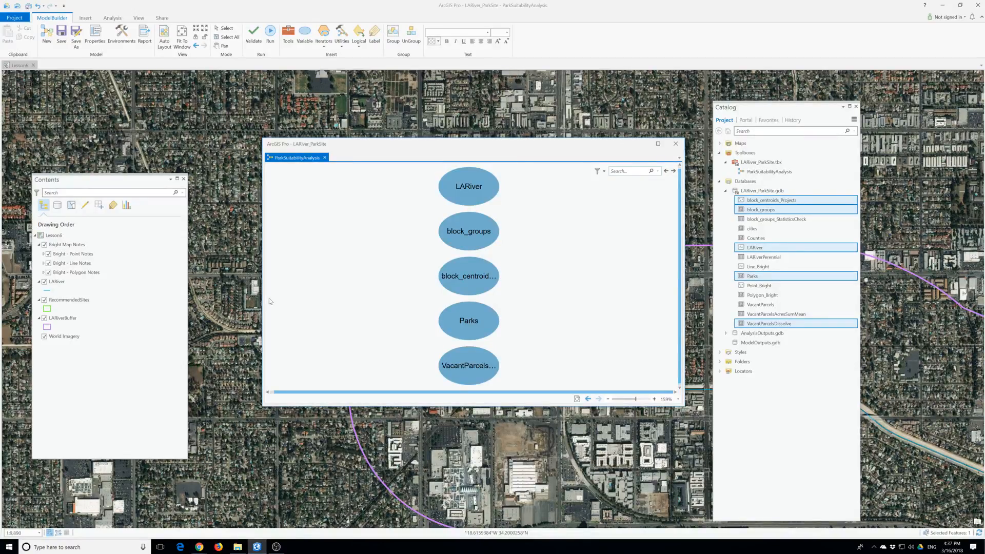
pyautogui.scroll(-4, 277, 361)
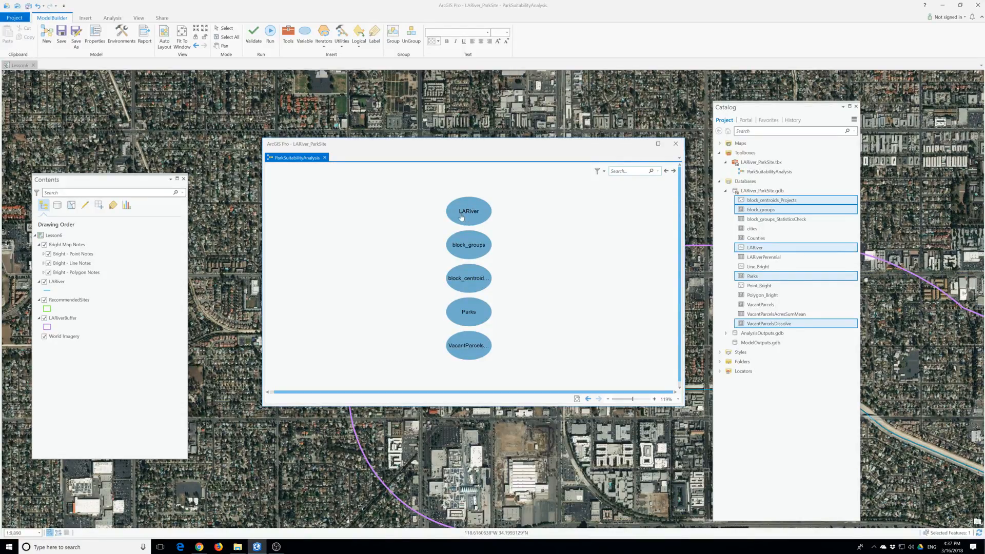
# Move all five data elements together toward the left side of the model canvas
pyautogui.moveTo(540, 203); pyautogui.dragTo(421, 391)
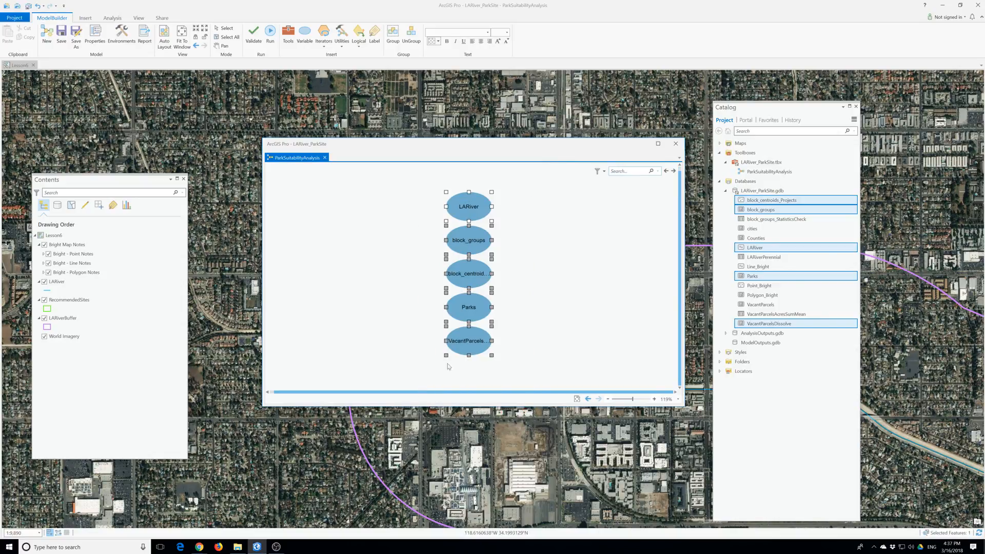
pyautogui.moveTo(468, 193); pyautogui.dragTo(322, 203)
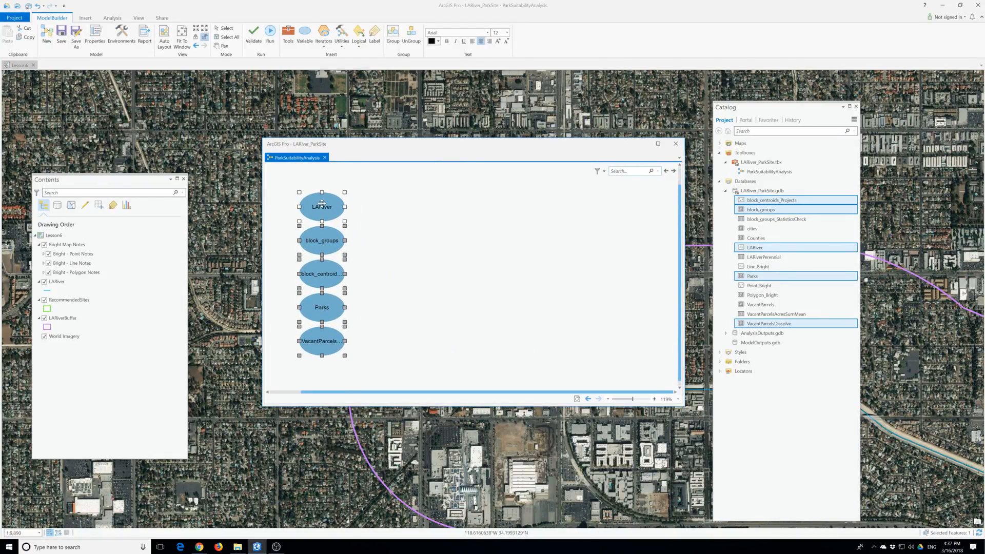
pyautogui.click(642, 275)
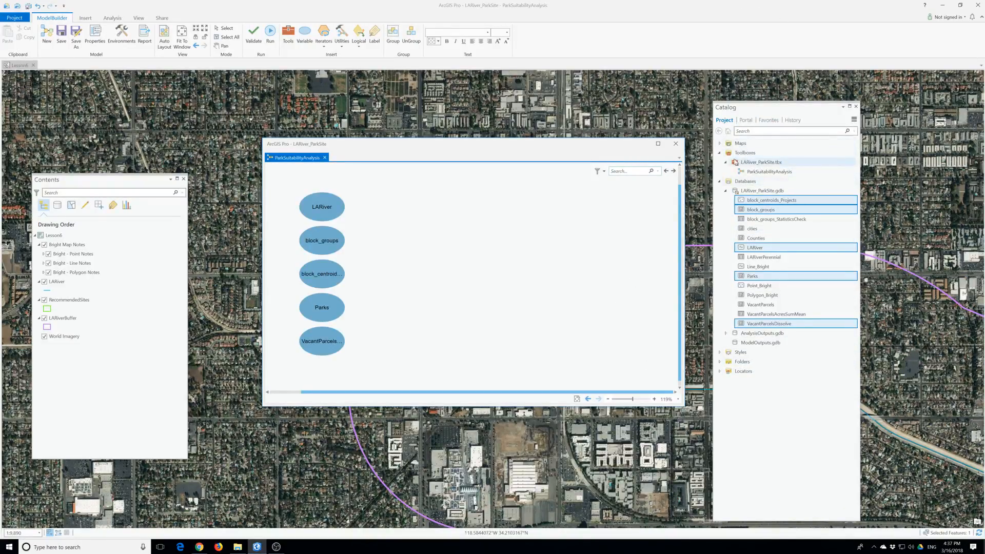
pyautogui.click(739, 153)
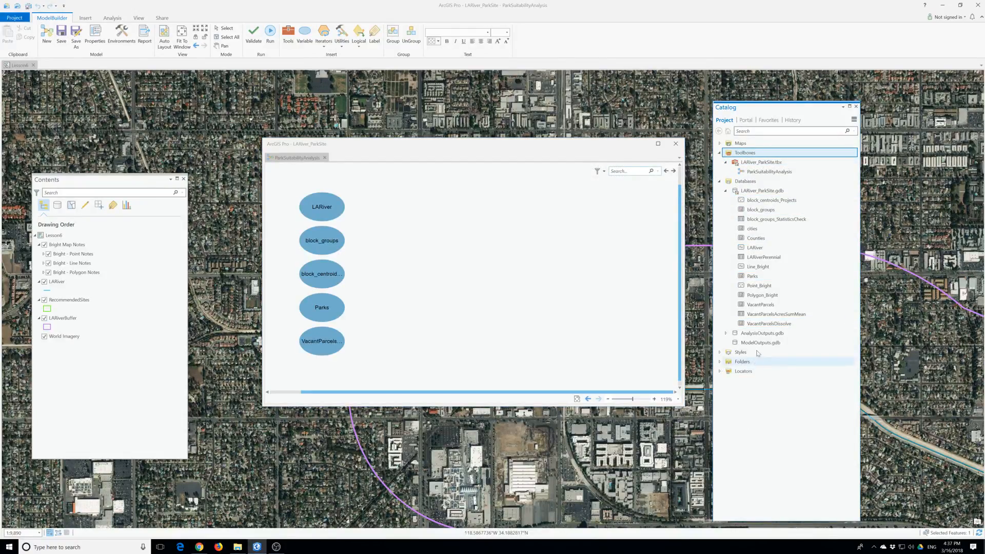
pyautogui.click(768, 121)
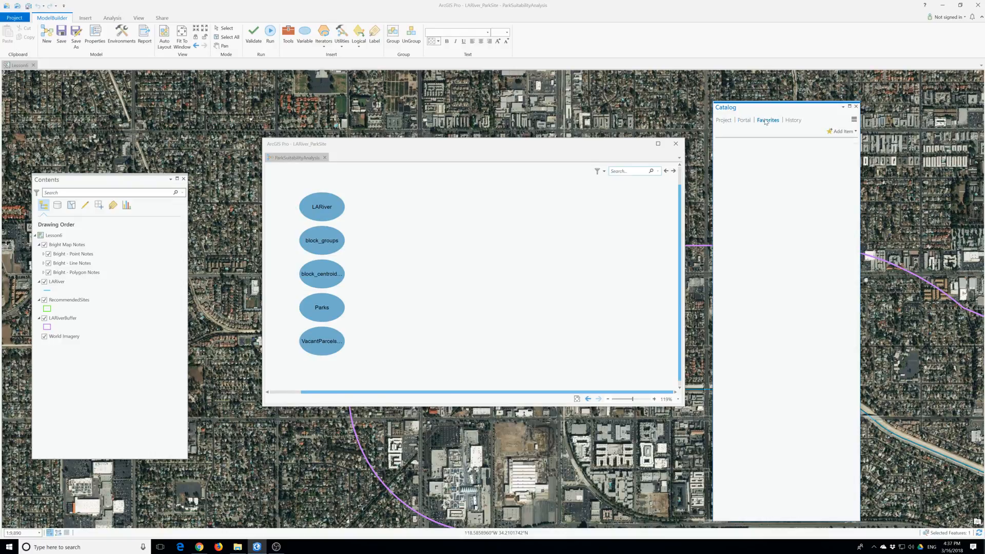
pyautogui.click(797, 122)
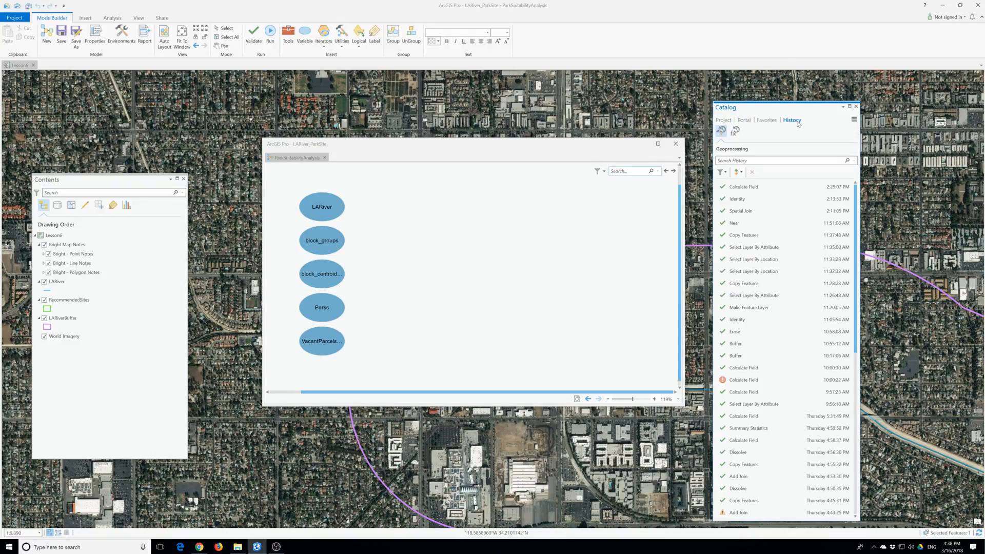
pyautogui.click(765, 121)
pyautogui.click(743, 121)
pyautogui.click(723, 121)
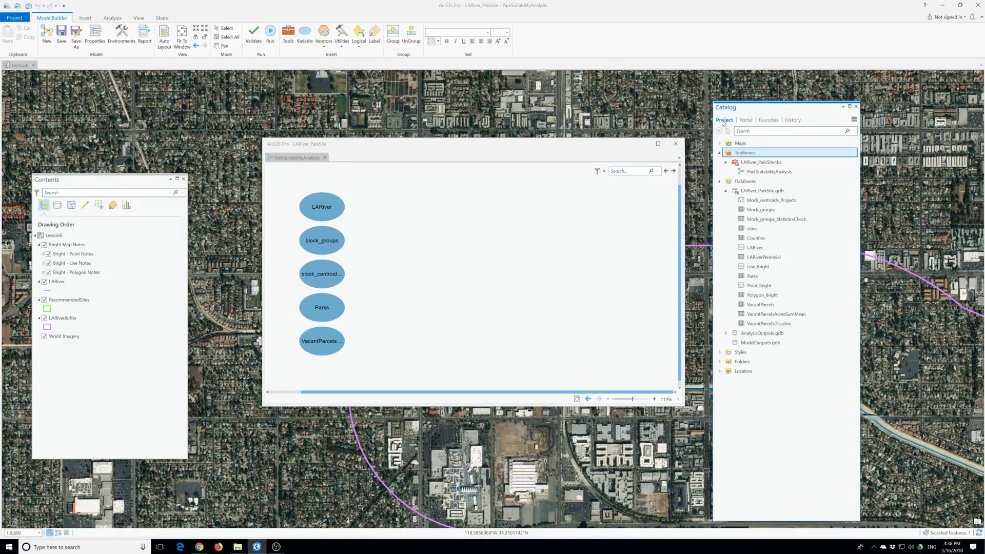
# Dock the Geoprocessing pane with the Catalog pane, showing its toolboxes, and save the model
pyautogui.click(287, 40)
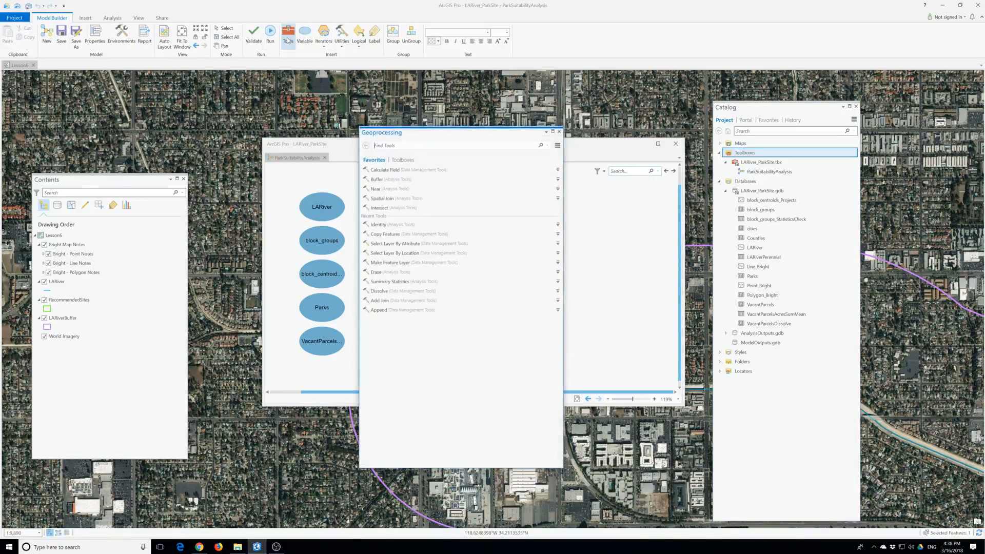
pyautogui.moveTo(431, 133); pyautogui.dragTo(800, 110)
pyautogui.click(756, 135)
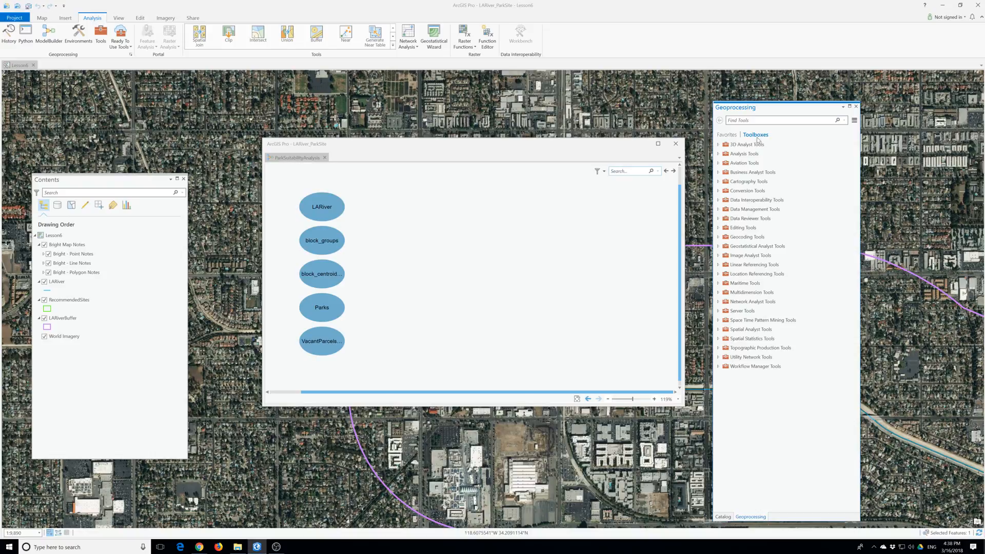
pyautogui.moveTo(775, 109); pyautogui.dragTo(808, 91)
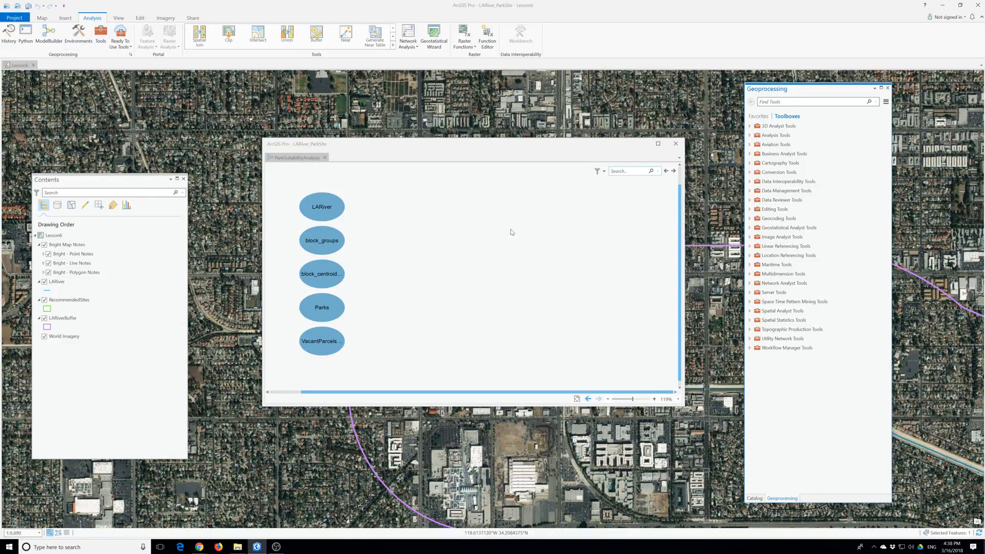
pyautogui.click(408, 144)
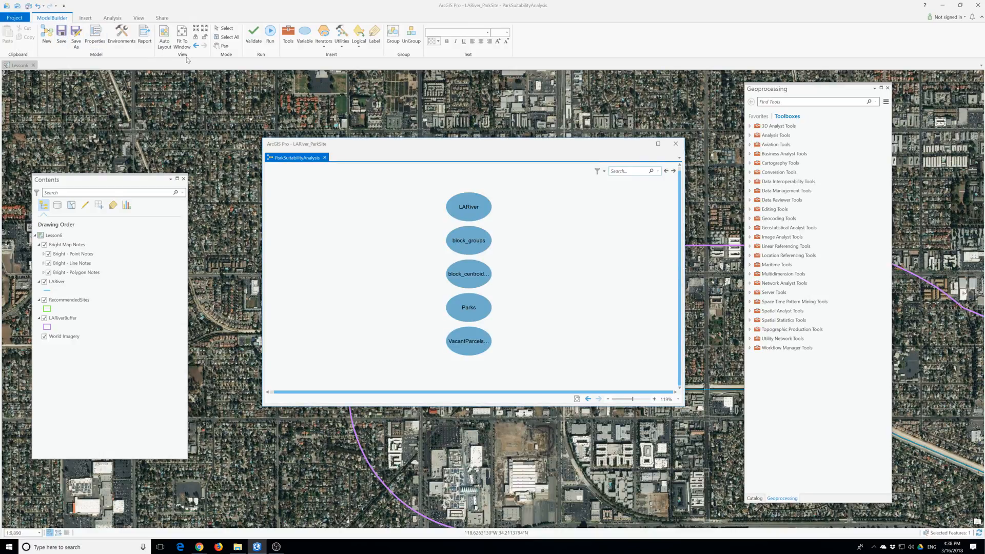
pyautogui.click(61, 39)
# Add the Buffer tool from the Proximity toolset of Analysis Tools to the model canvas
pyautogui.click(750, 136)
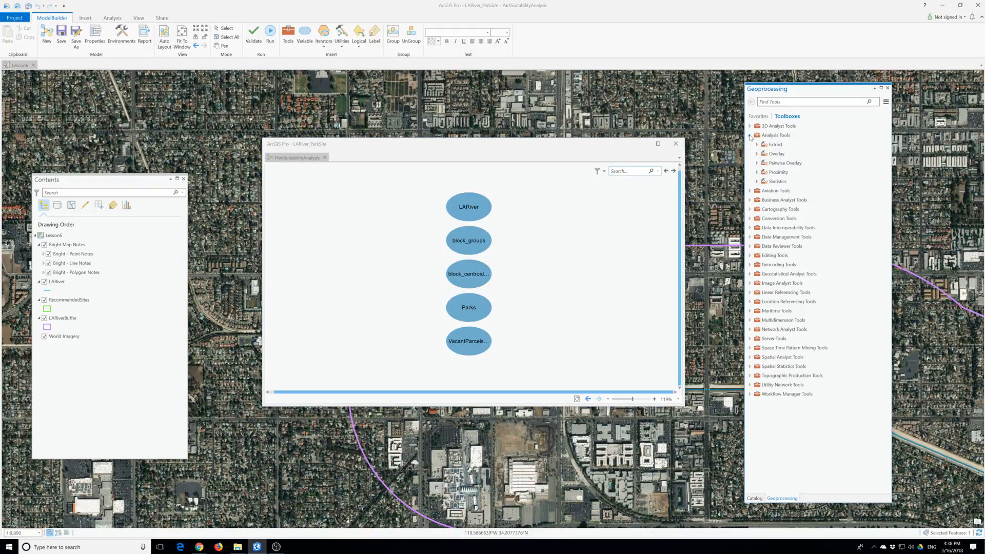
pyautogui.click(757, 173)
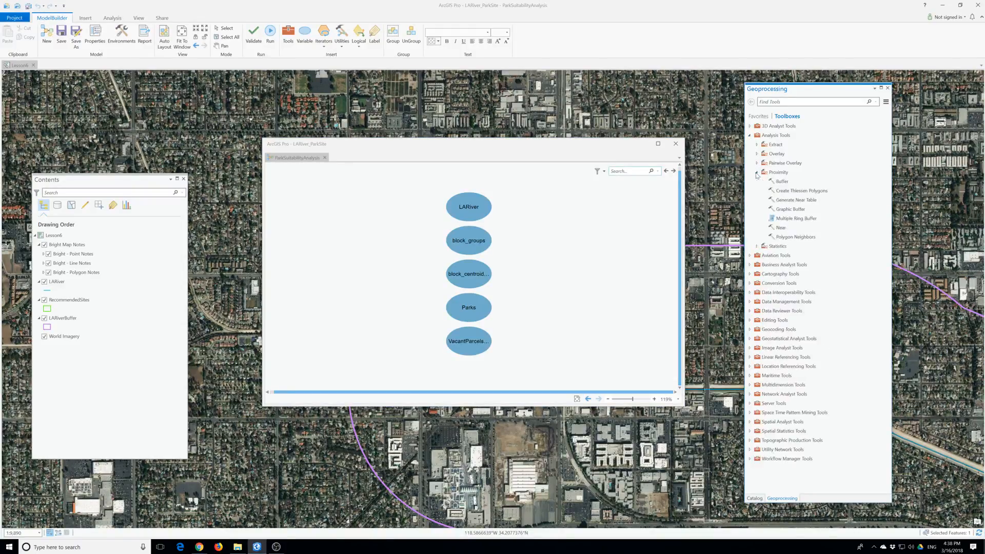
pyautogui.click(779, 181)
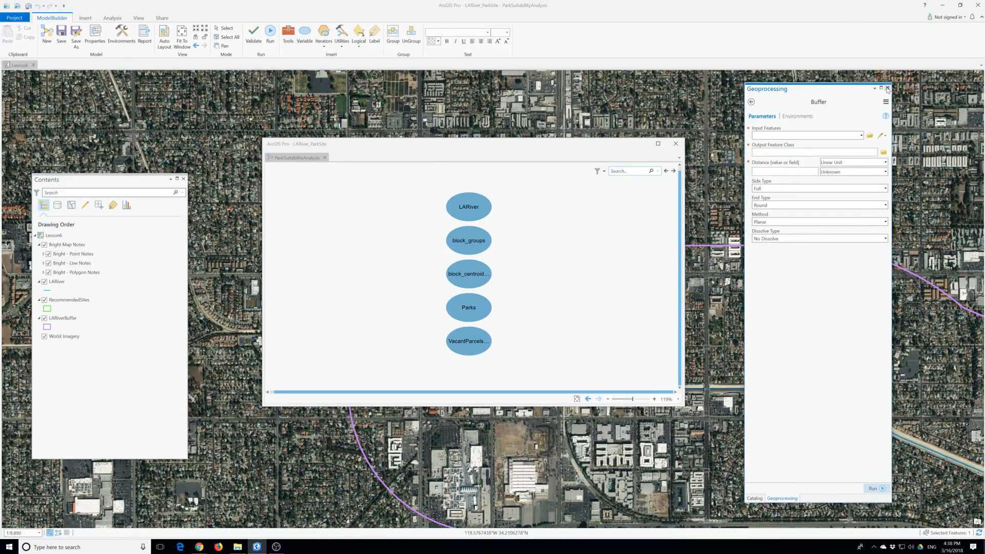
pyautogui.click(887, 88)
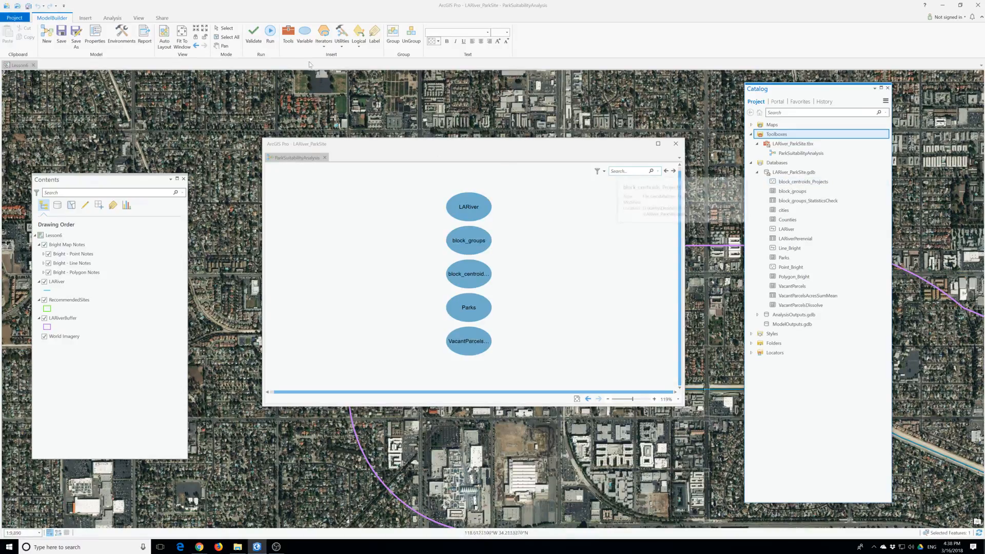
pyautogui.click(293, 42)
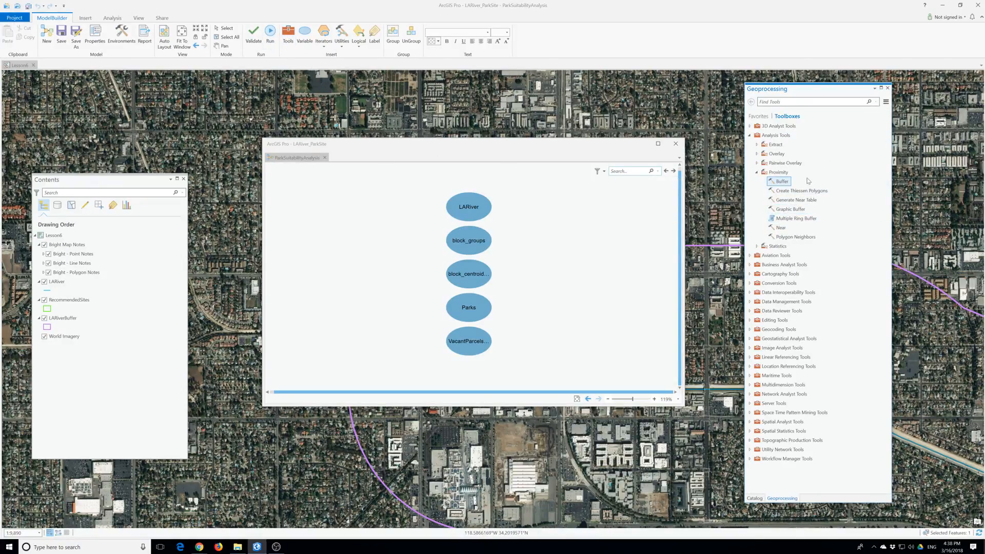
pyautogui.moveTo(781, 182); pyautogui.dragTo(548, 292)
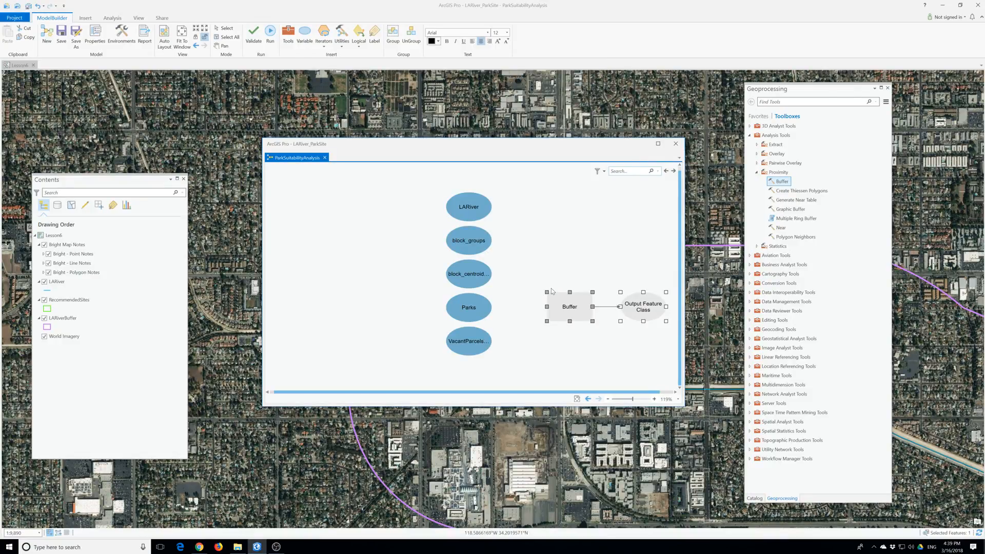
# Move the Buffer tool and its output element up beside the LARiver element
pyautogui.rightClick(571, 312)
pyautogui.press('Escape')
pyautogui.moveTo(585, 311)
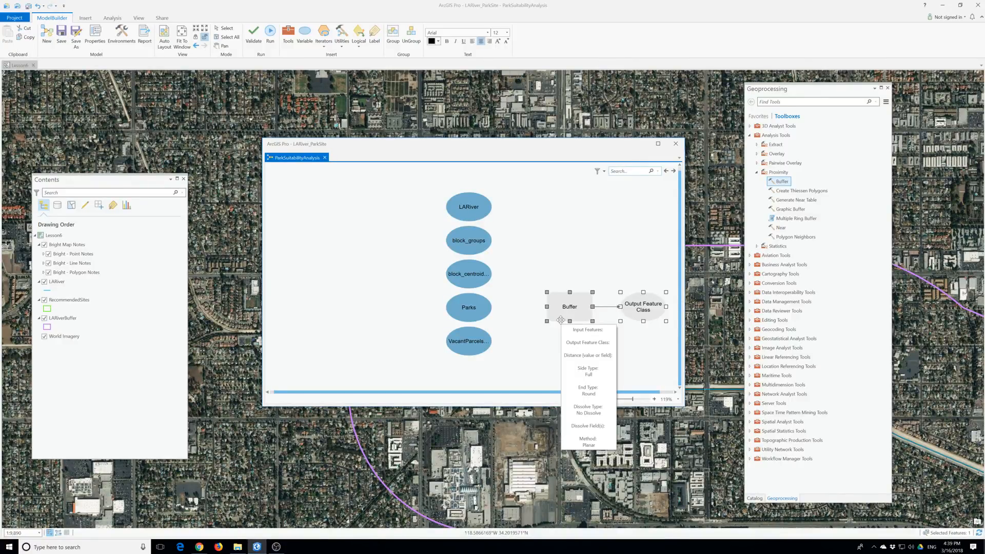
pyautogui.moveTo(564, 314); pyautogui.dragTo(530, 210)
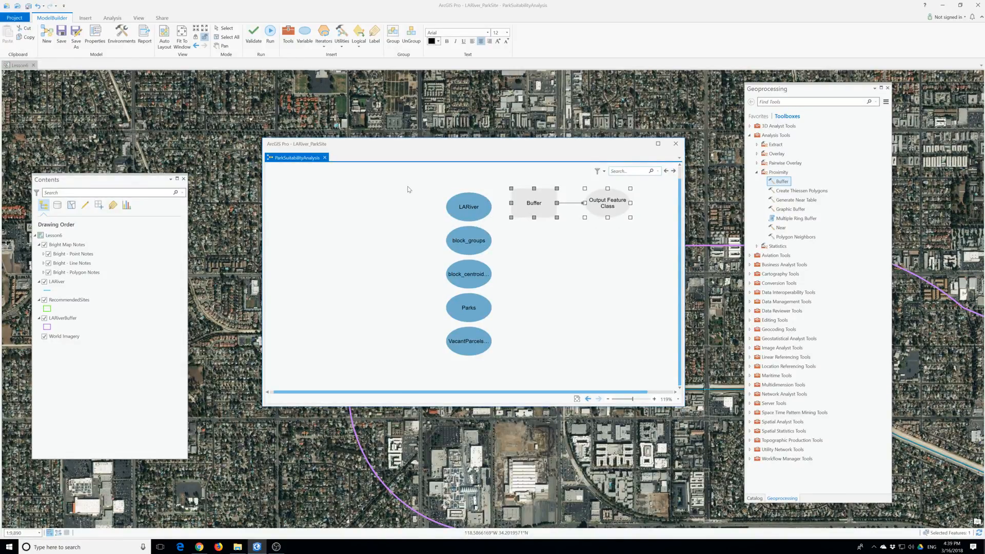
# Connect the LARiver element to the Buffer tool as its input
pyautogui.click(472, 209)
pyautogui.click(514, 215)
pyautogui.moveTo(488, 216); pyautogui.dragTo(520, 211)
pyautogui.click(535, 219)
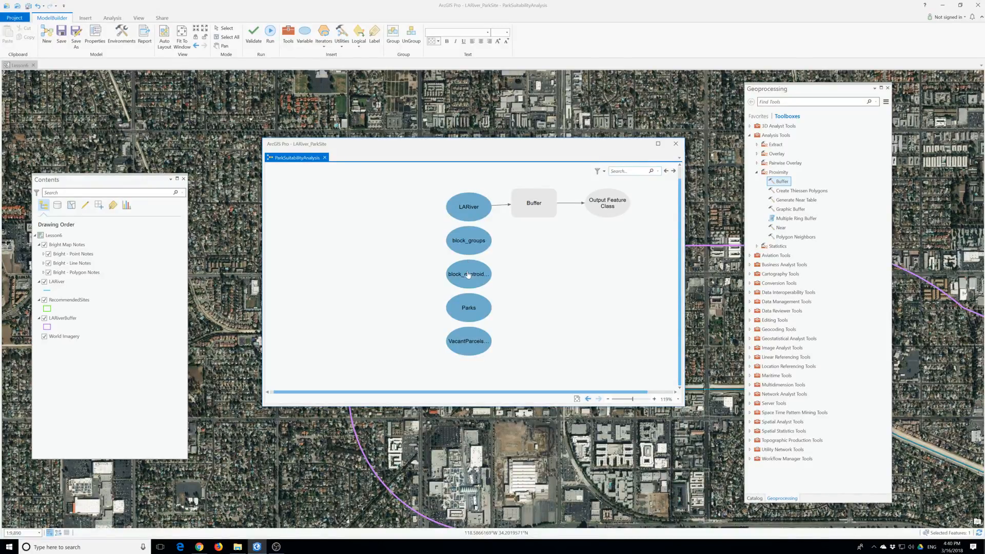
pyautogui.moveTo(541, 200)
pyautogui.rightClick(526, 207)
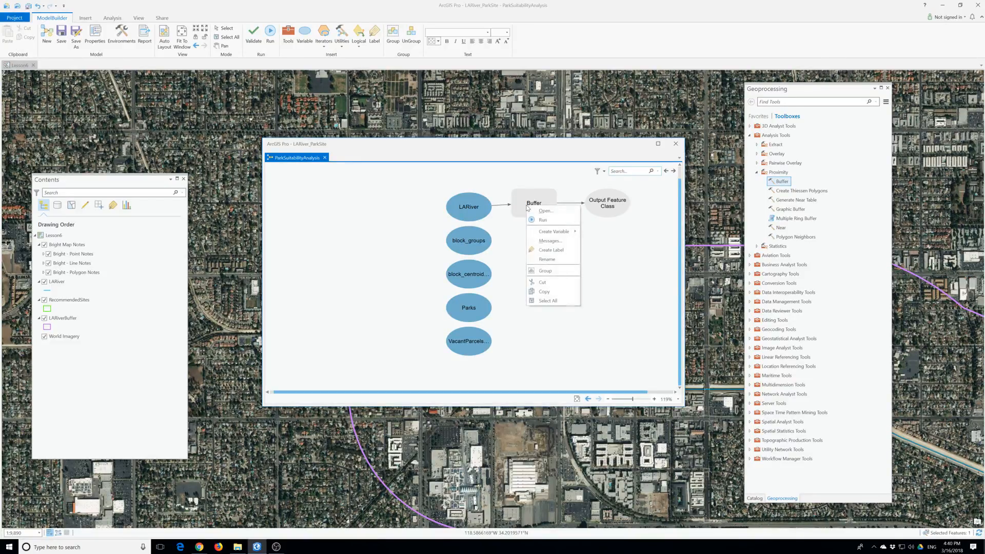
pyautogui.click(542, 219)
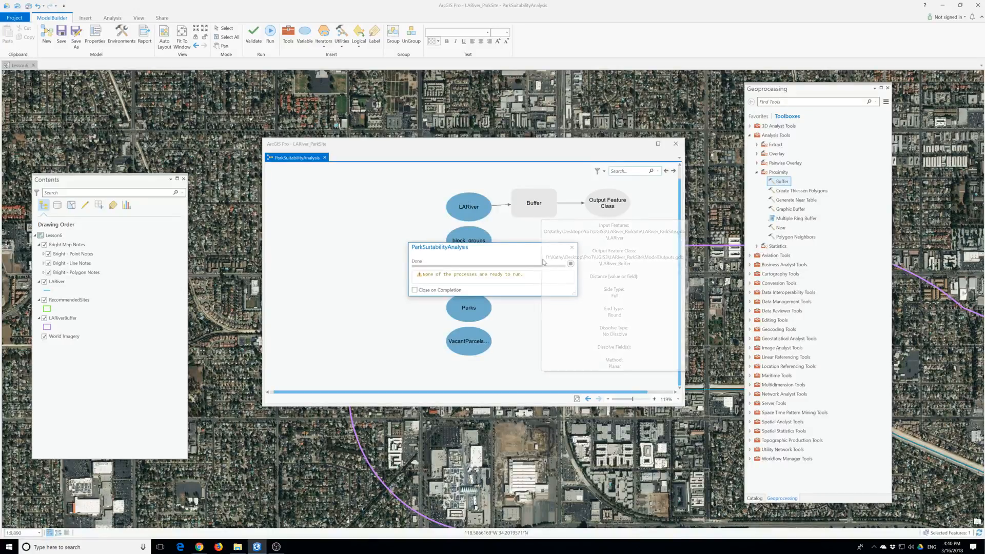
pyautogui.click(572, 247)
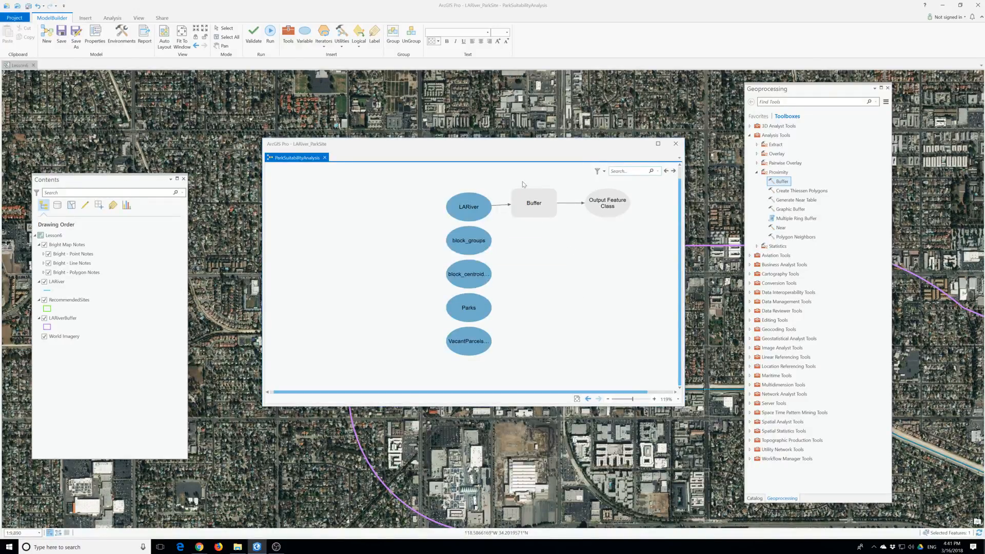
# Set the LARiver Buffer tool's distance to 0.5 miles in its parameters
pyautogui.doubleClick(540, 203)
pyautogui.click(697, 193)
pyautogui.rightClick(528, 203)
pyautogui.click(544, 208)
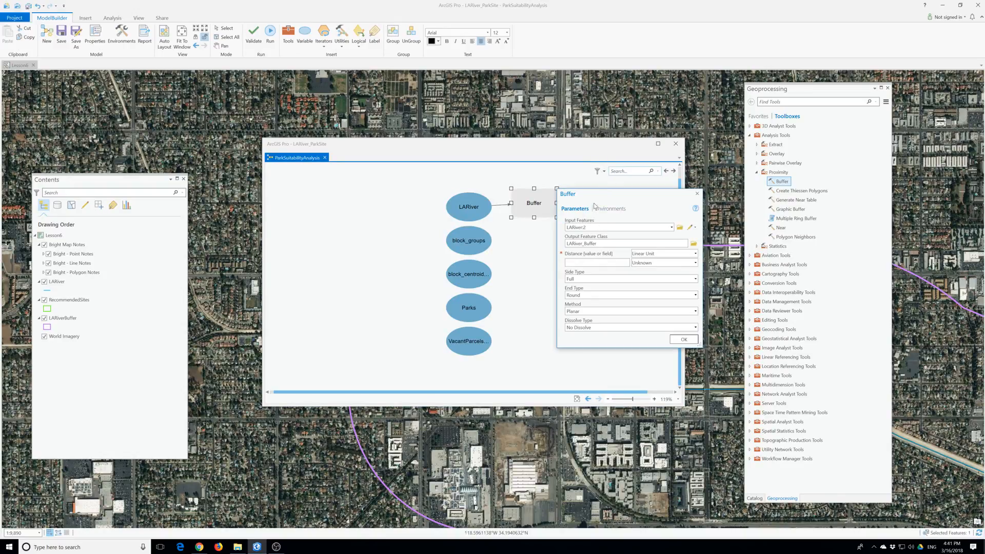
pyautogui.moveTo(580, 199); pyautogui.dragTo(428, 187)
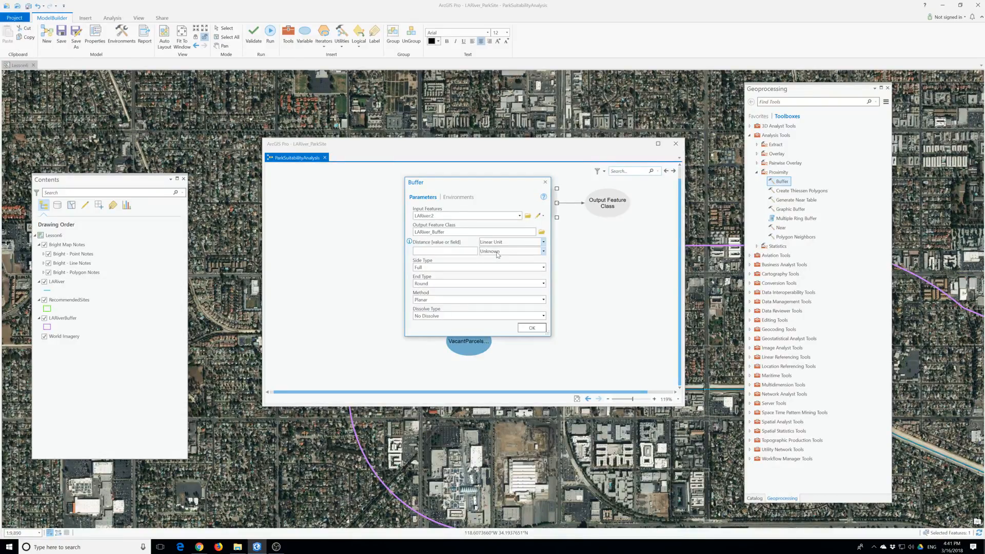
pyautogui.click(526, 251)
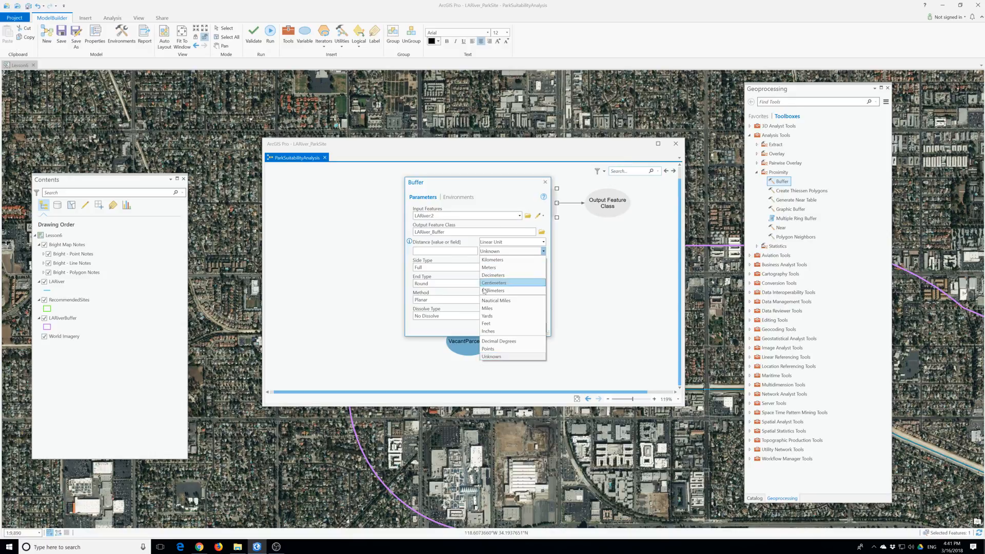
pyautogui.click(487, 307)
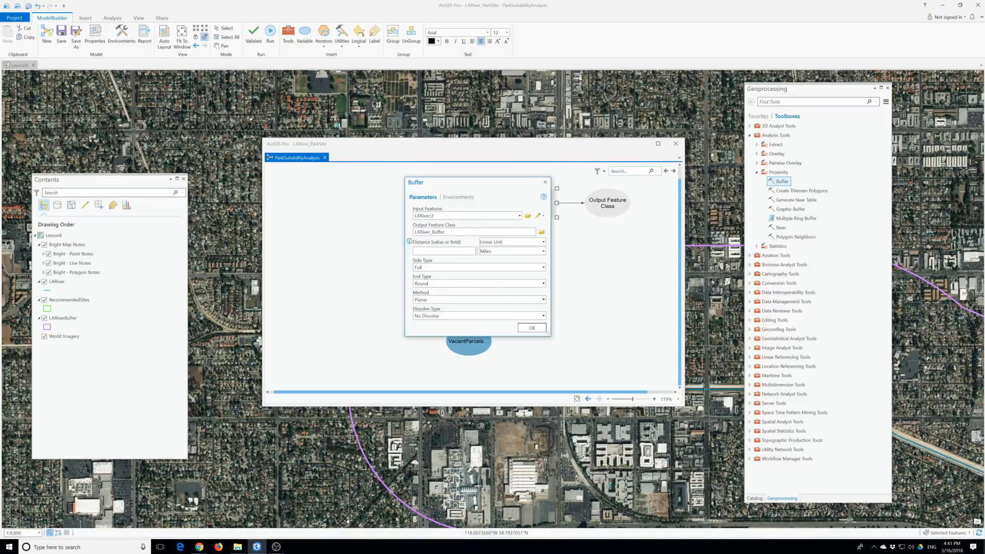
pyautogui.write('0.5')
pyautogui.click(532, 329)
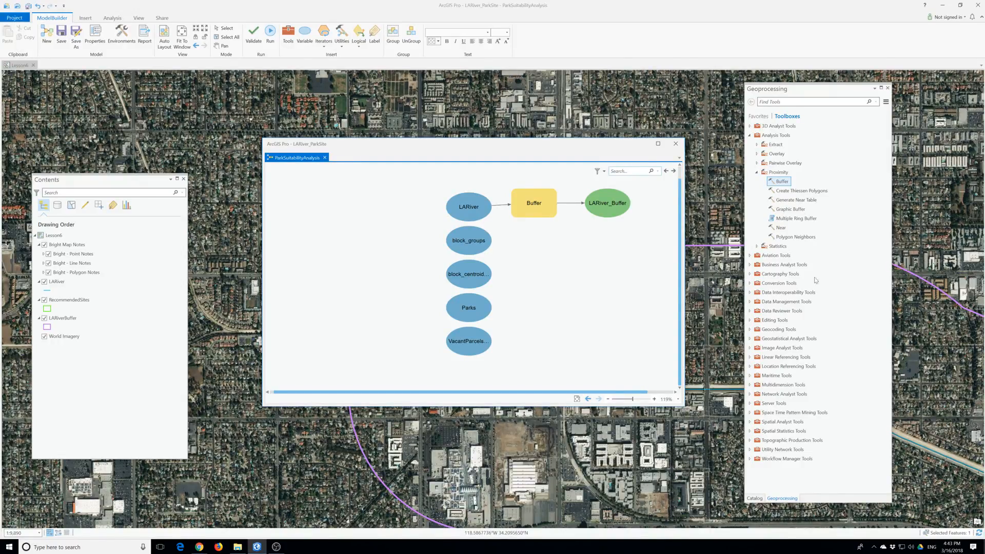
# Add a second Buffer tool to the model canvas and place it beside the Parks element
pyautogui.moveTo(778, 183); pyautogui.dragTo(505, 241)
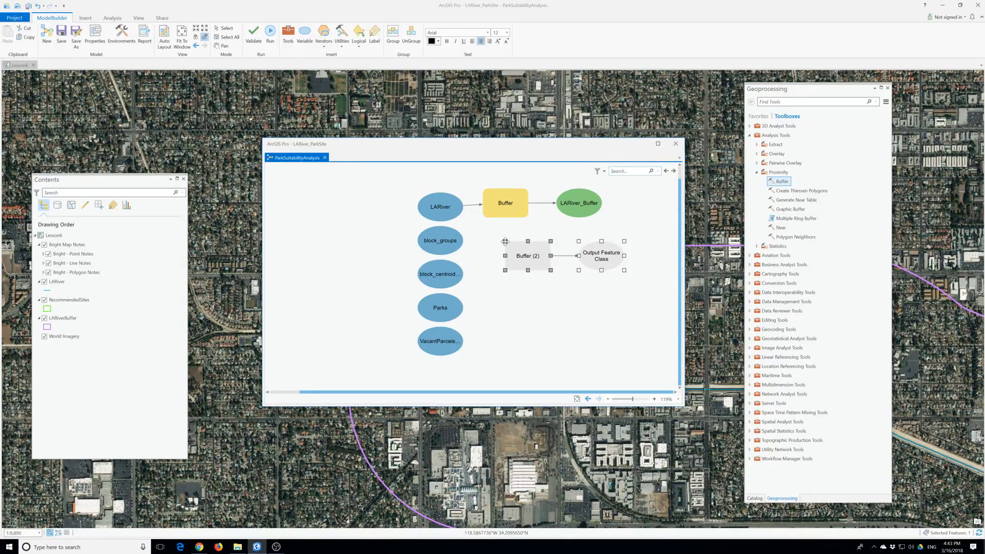
pyautogui.moveTo(507, 246)
pyautogui.moveTo(525, 257); pyautogui.dragTo(505, 311)
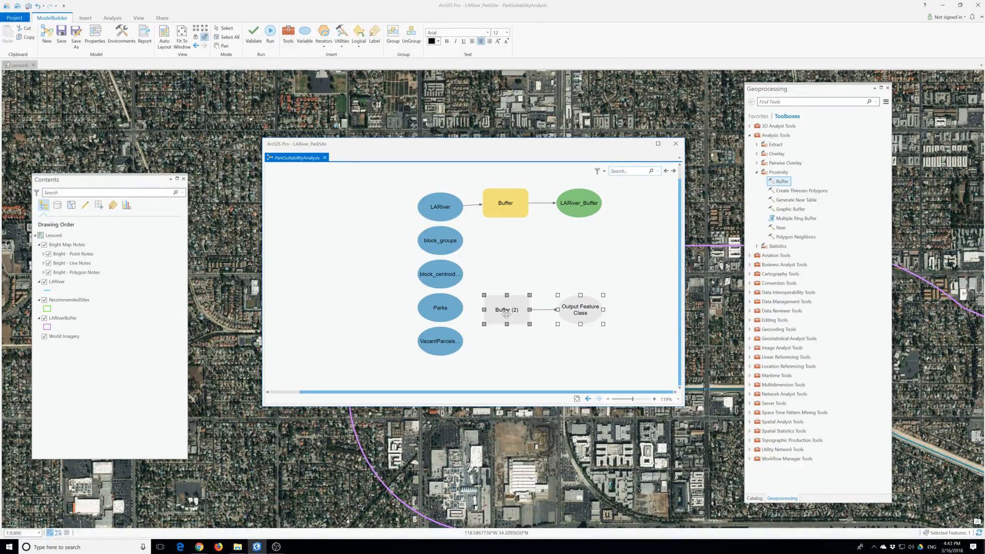
# Open the second Buffer tool's parameters and choose the Parks model variable as its input features
pyautogui.moveTo(502, 307)
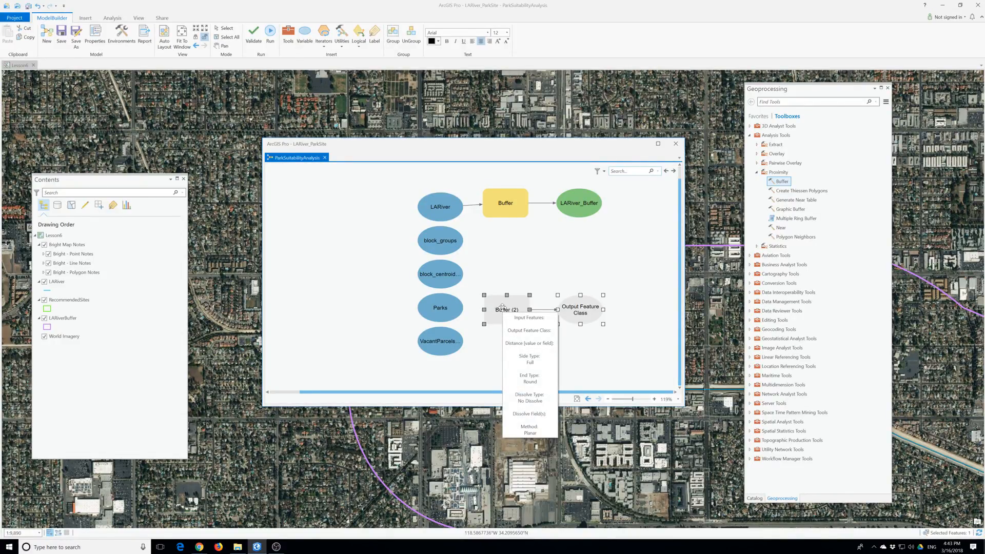
pyautogui.doubleClick(502, 307)
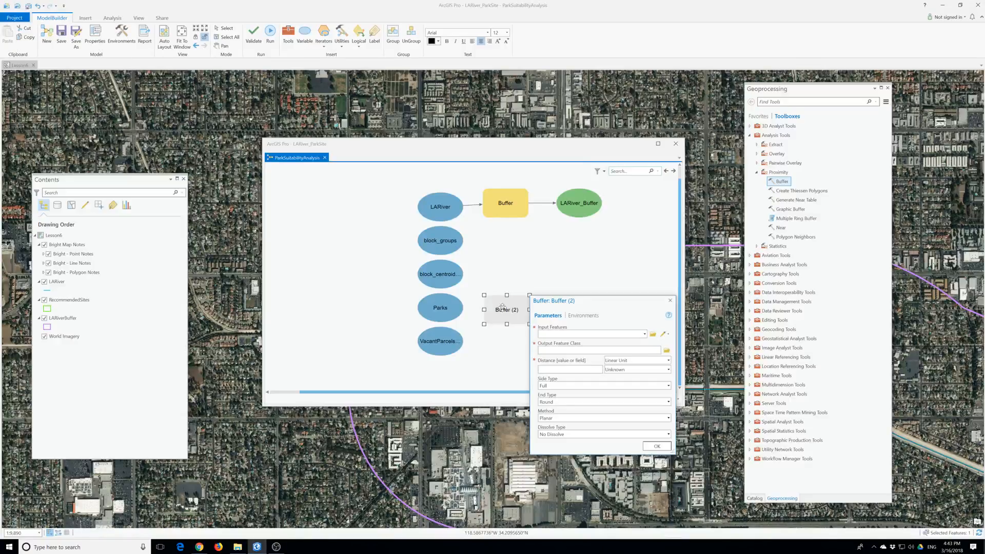
pyautogui.moveTo(600, 307); pyautogui.dragTo(552, 259)
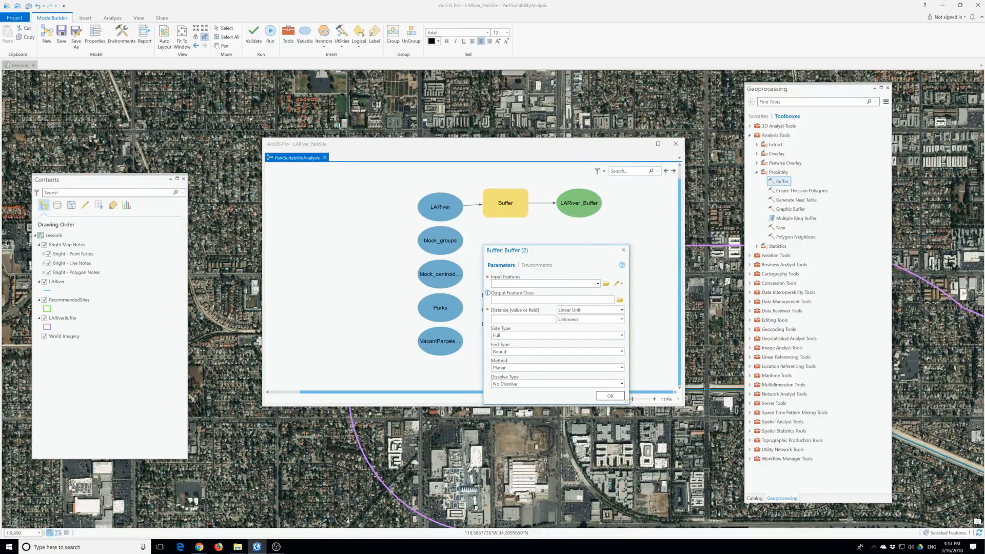
pyautogui.click(597, 284)
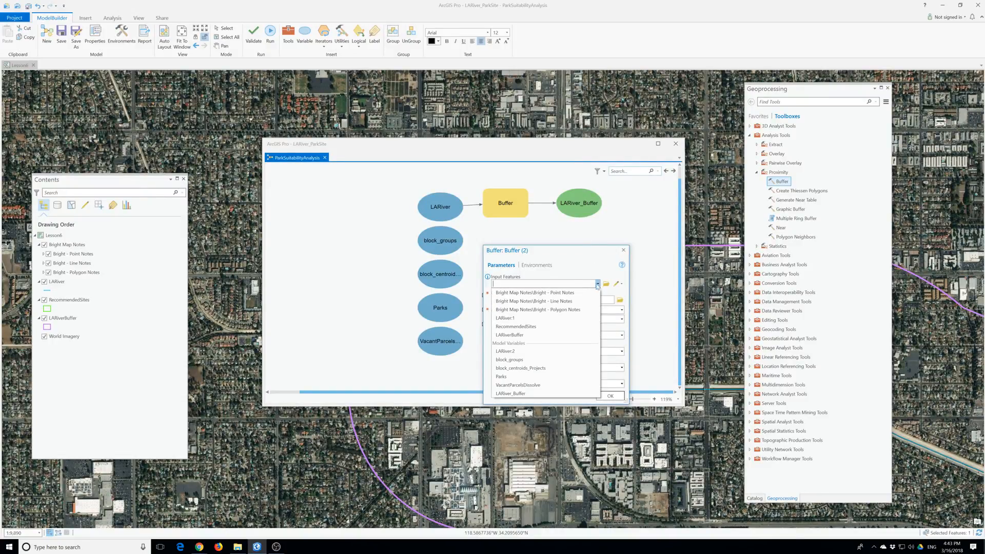
pyautogui.click(507, 377)
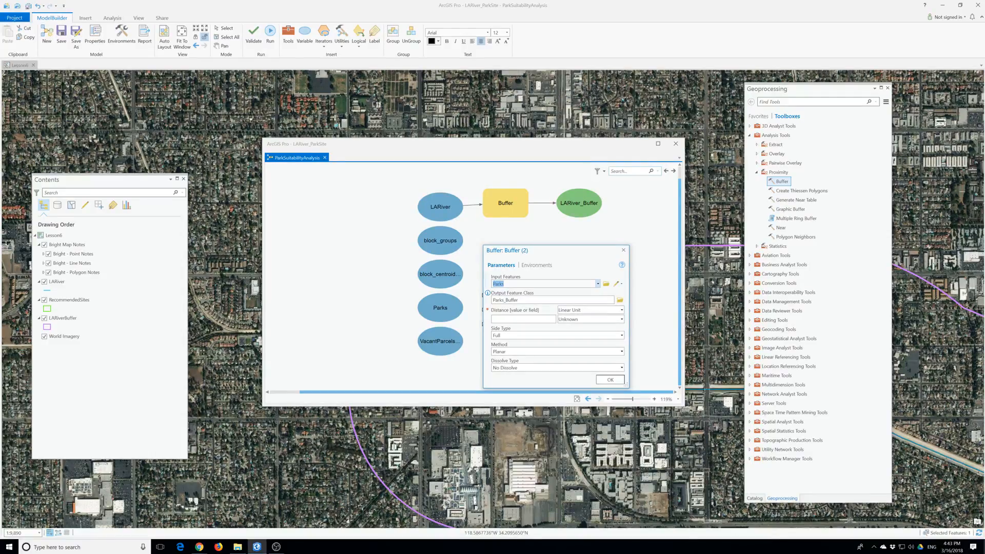
pyautogui.click(515, 311)
pyautogui.click(606, 284)
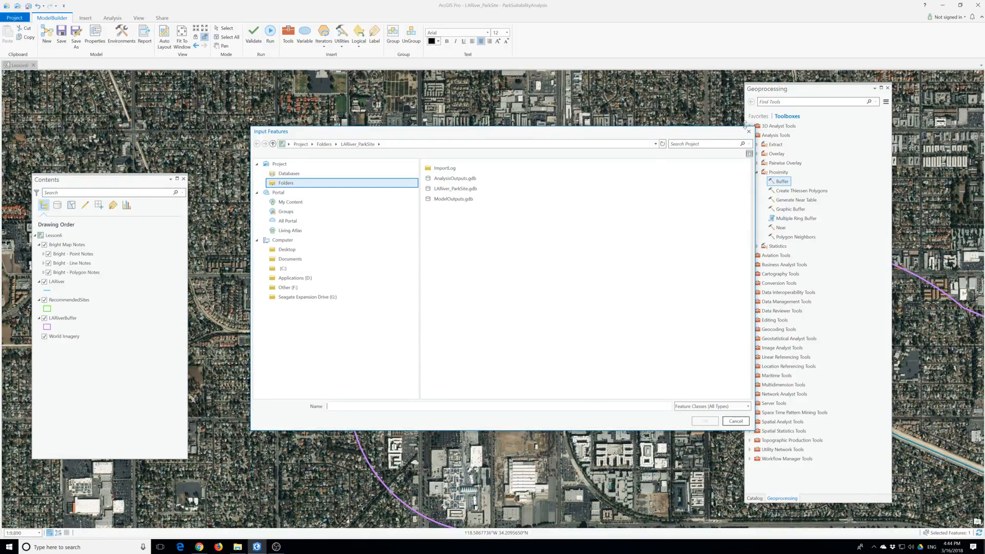
pyautogui.click(748, 131)
pyautogui.click(597, 284)
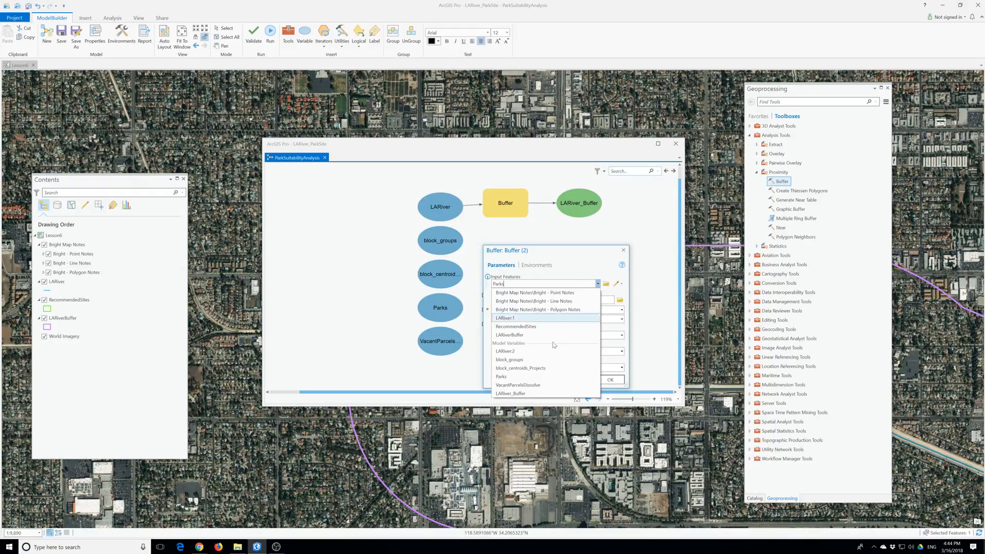
pyautogui.click(511, 378)
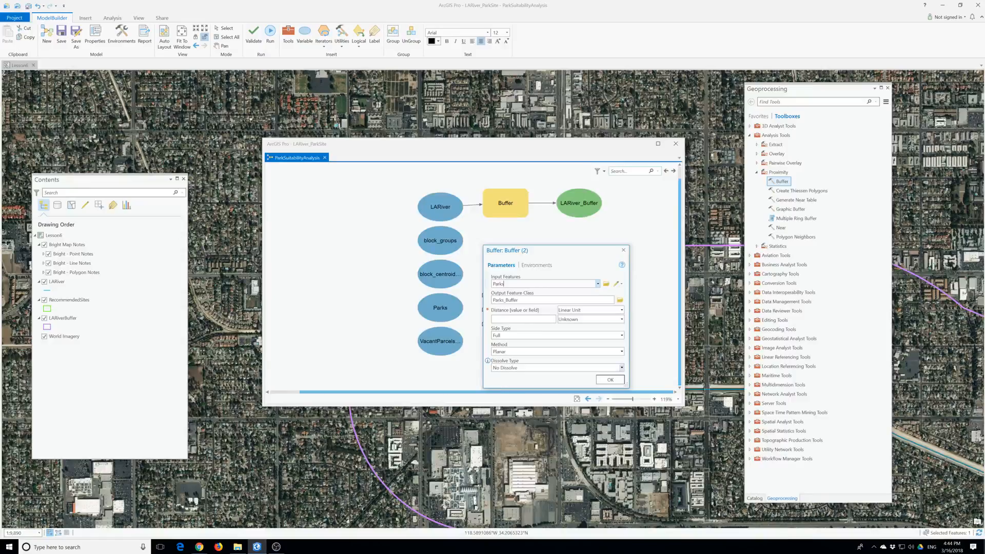
# Set the Parks buffer distance to 0.25 miles and dissolve all output features into a single feature
pyautogui.click(581, 319)
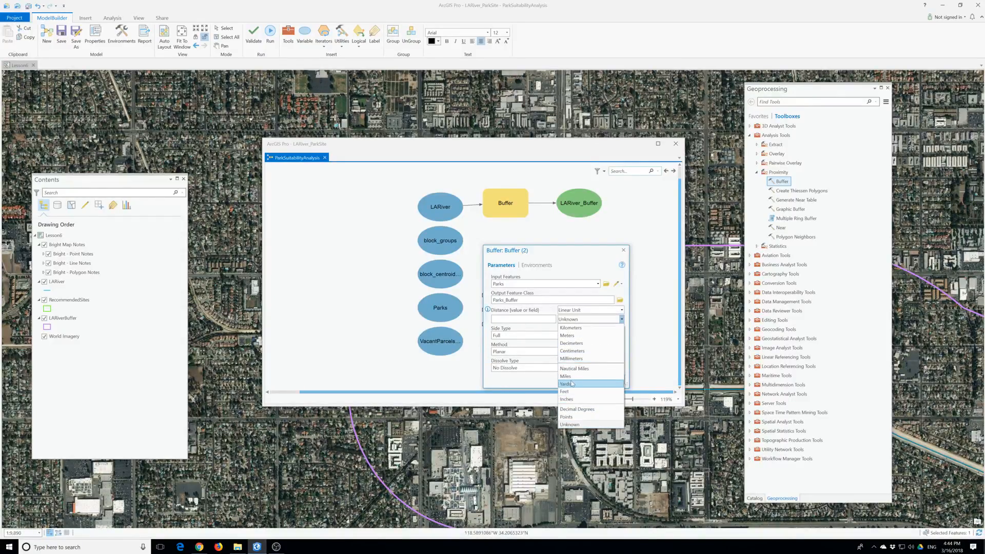
pyautogui.click(574, 380)
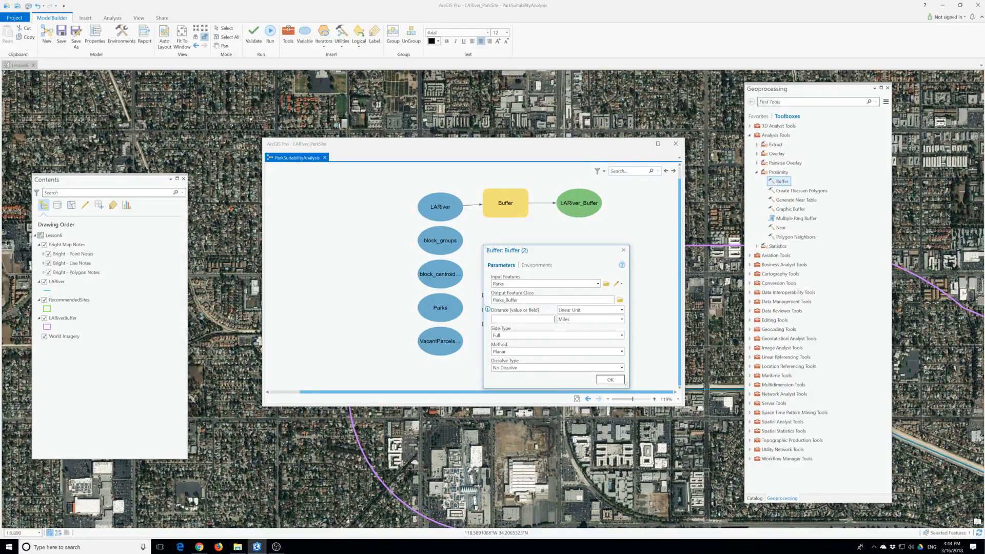
pyautogui.click(552, 319)
pyautogui.write('0.25')
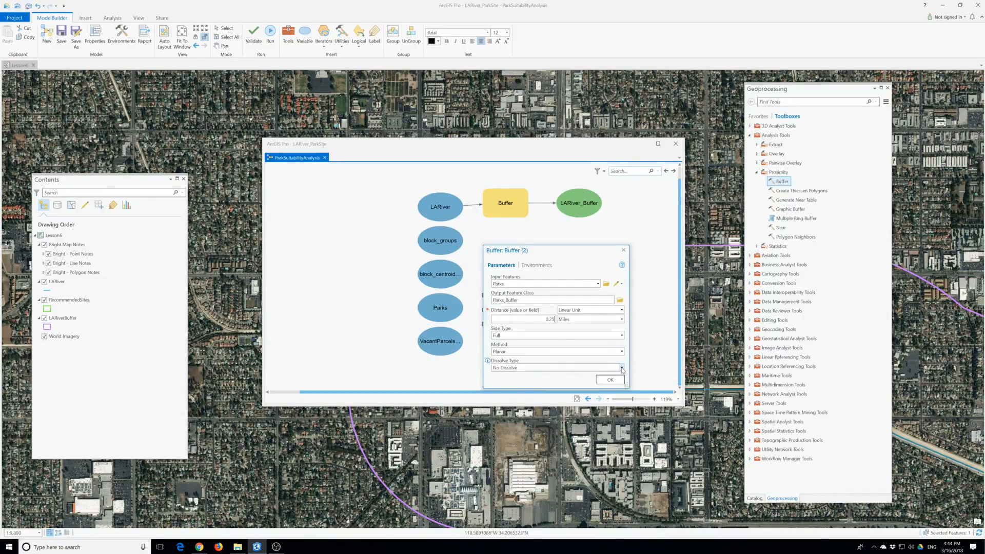
pyautogui.click(622, 369)
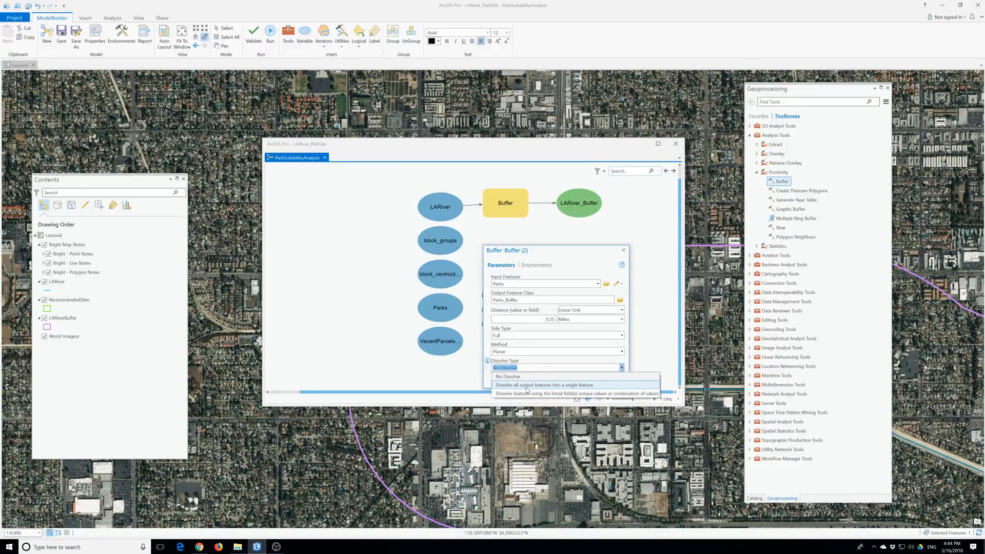
pyautogui.click(527, 385)
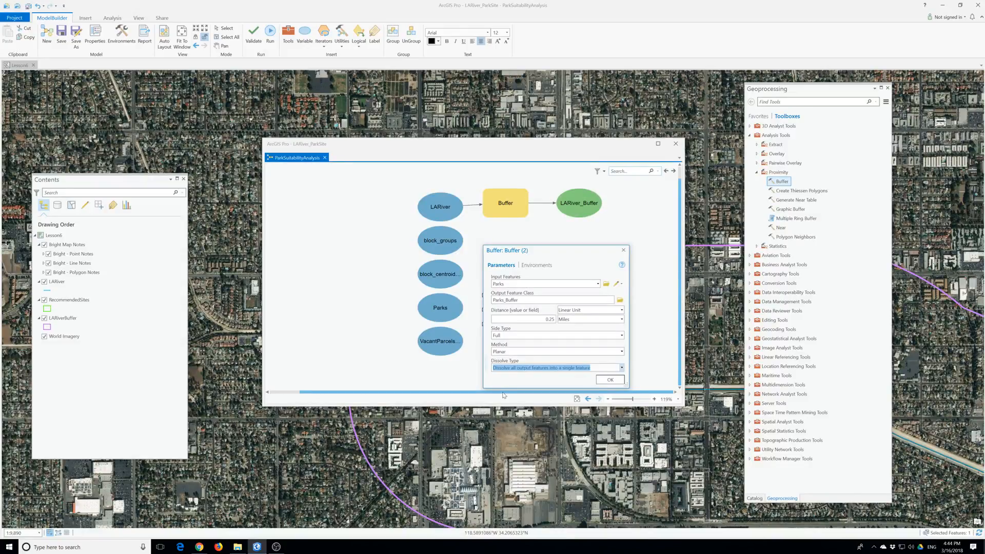
pyautogui.click(610, 380)
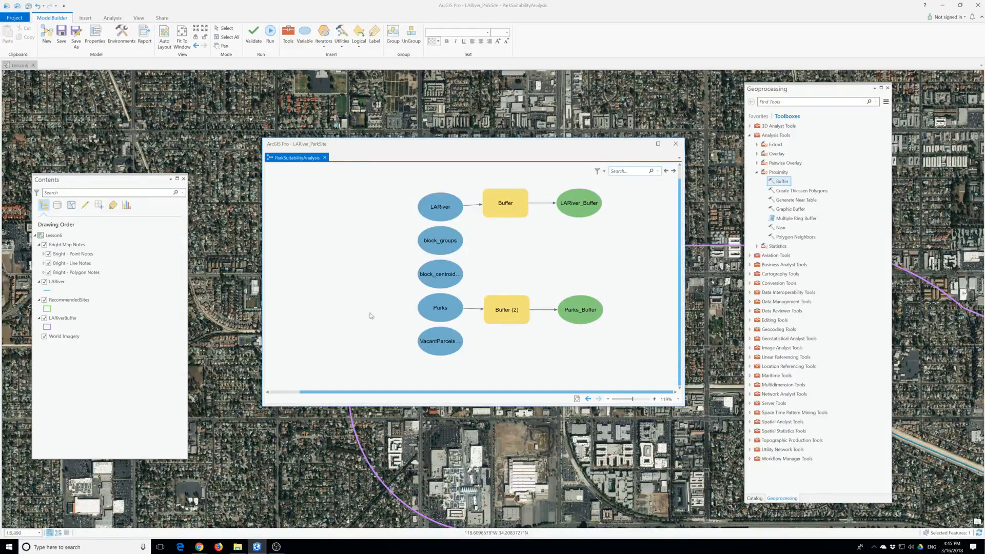
# Save the model and the project
pyautogui.click(66, 35)
pyautogui.click(14, 17)
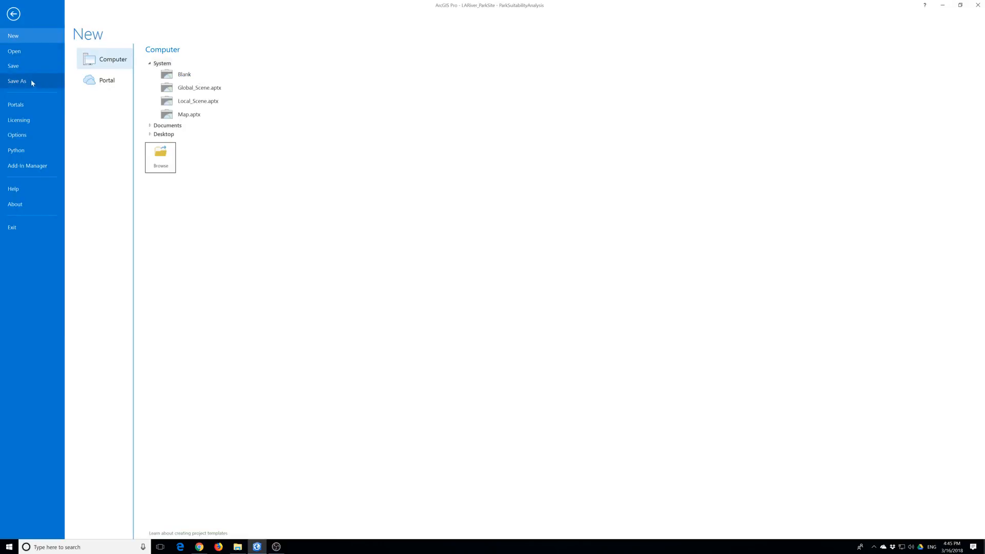
pyautogui.click(16, 65)
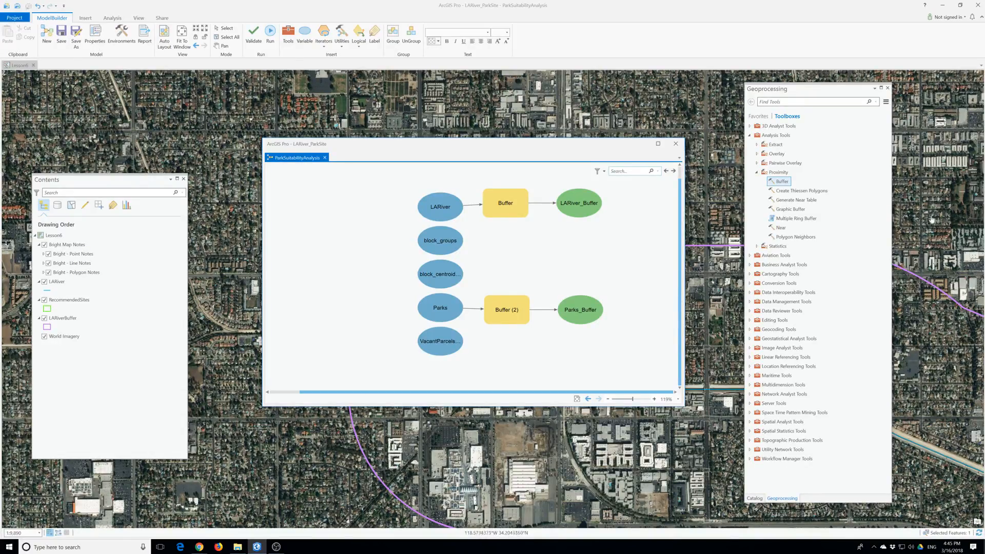
# Search the geoprocessing tools for "erase" and add the Erase tool to the canvas beside the two buffer outputs
pyautogui.click(785, 102)
pyautogui.write('e')
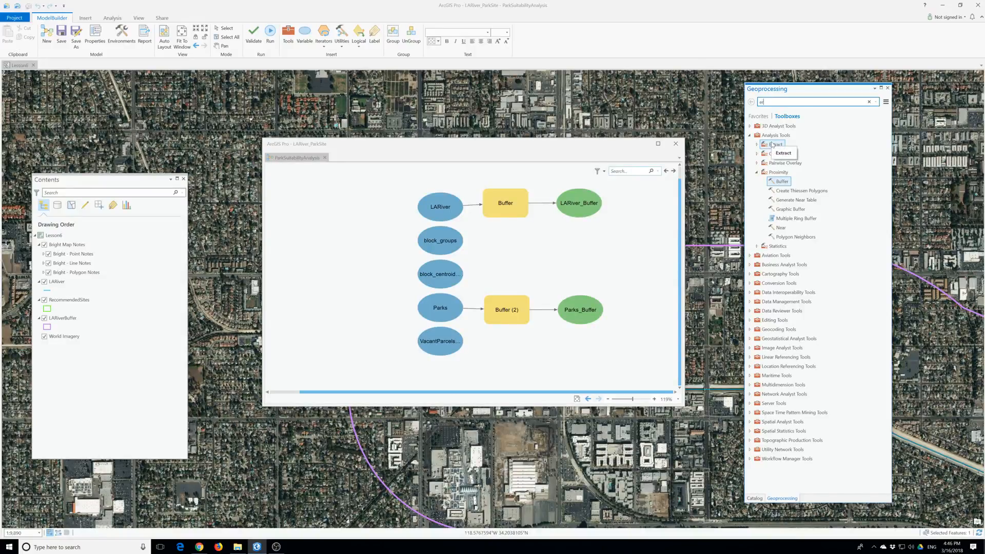
pyautogui.write('rase')
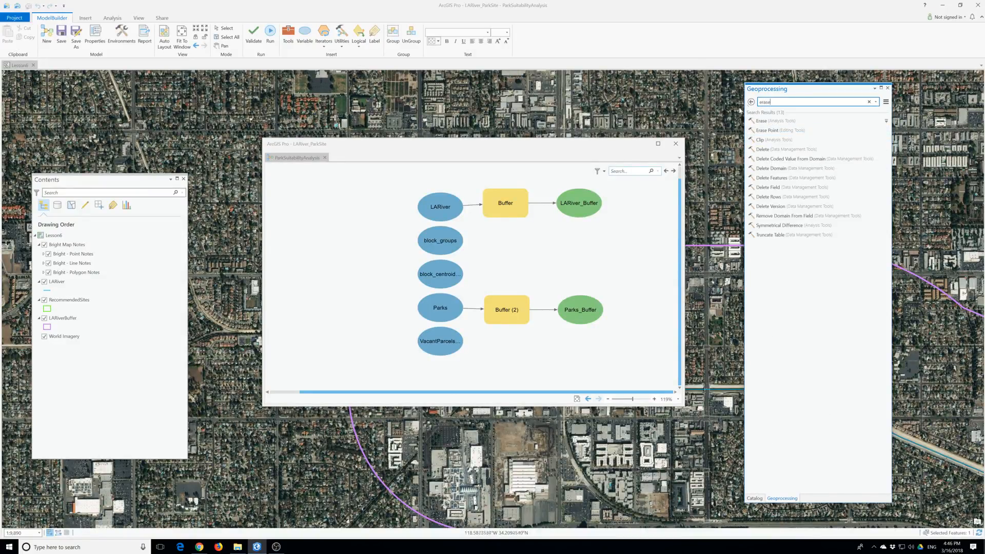
pyautogui.click(772, 122)
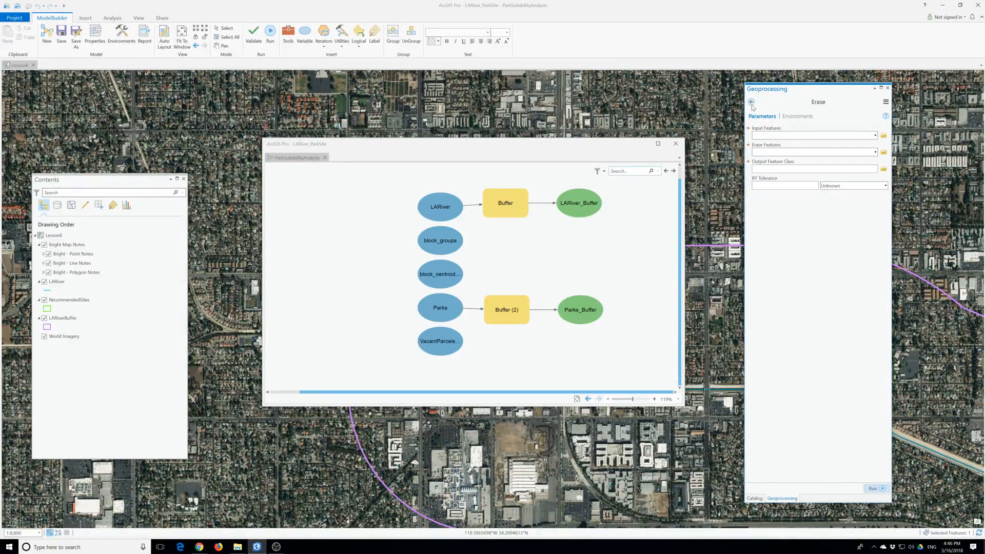
pyautogui.click(751, 103)
pyautogui.moveTo(763, 121)
pyautogui.mouseDown()
pyautogui.moveTo(697, 187)
pyautogui.moveTo(615, 241)
pyautogui.mouseUp()
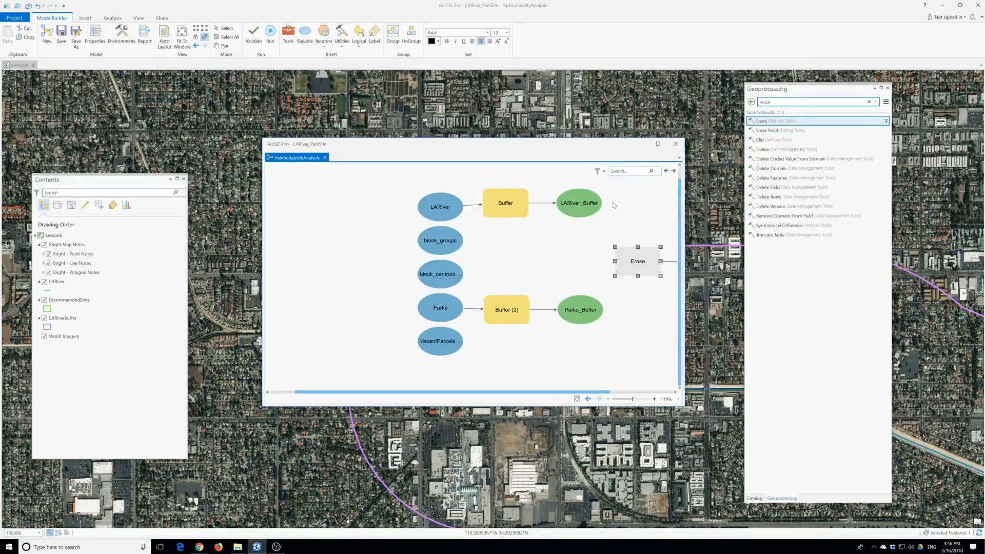
# Connect LARiver_Buffer to the Erase tool as Input Features and Parks_Buffer as Erase Features
pyautogui.click(579, 214)
pyautogui.moveTo(576, 216)
pyautogui.mouseDown()
pyautogui.moveTo(622, 239)
pyautogui.moveTo(624, 260)
pyautogui.mouseUp()
pyautogui.click(632, 265)
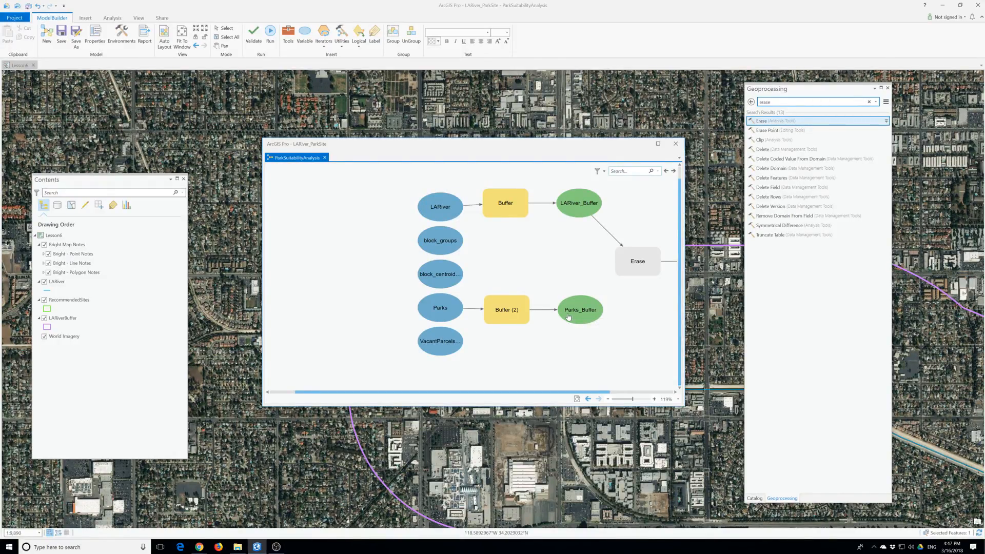
pyautogui.moveTo(570, 311); pyautogui.dragTo(621, 270)
pyautogui.moveTo(582, 309); pyautogui.dragTo(622, 271)
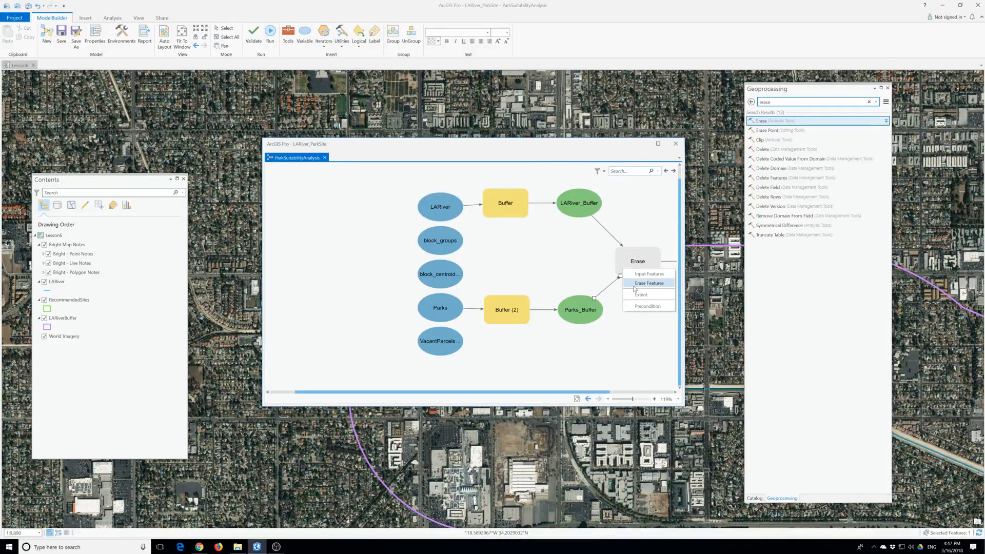
pyautogui.click(649, 283)
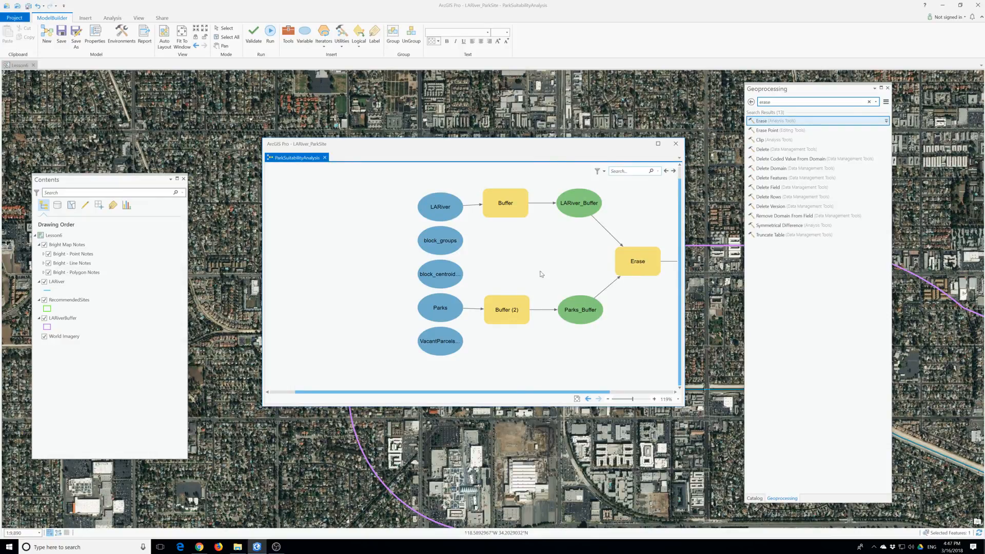
# Arrange the model elements with Auto Layout and fit the diagram to the window
pyautogui.click(183, 41)
pyautogui.click(163, 41)
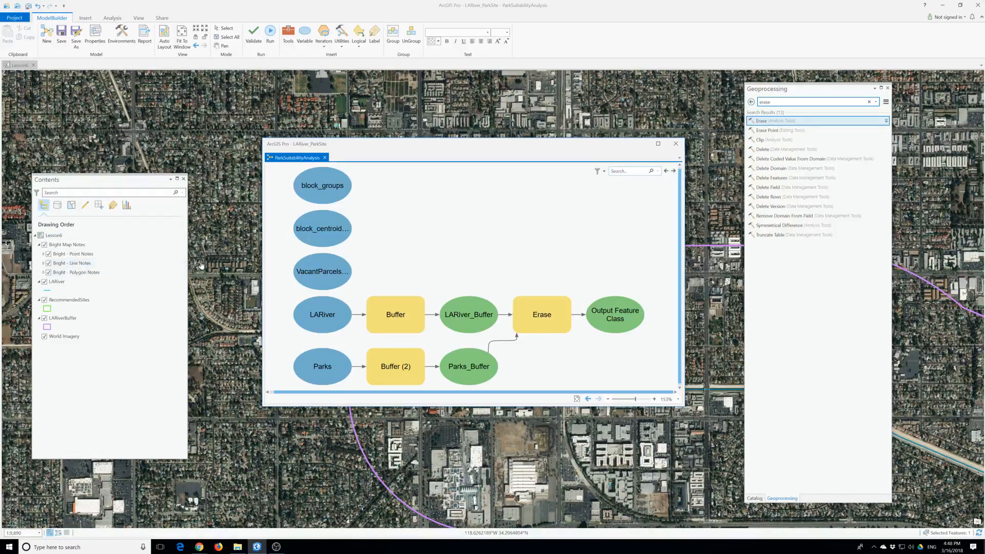
# Name the Erase tool's output feature class ProximityZone in ModelOutputs.gdb
pyautogui.doubleClick(610, 316)
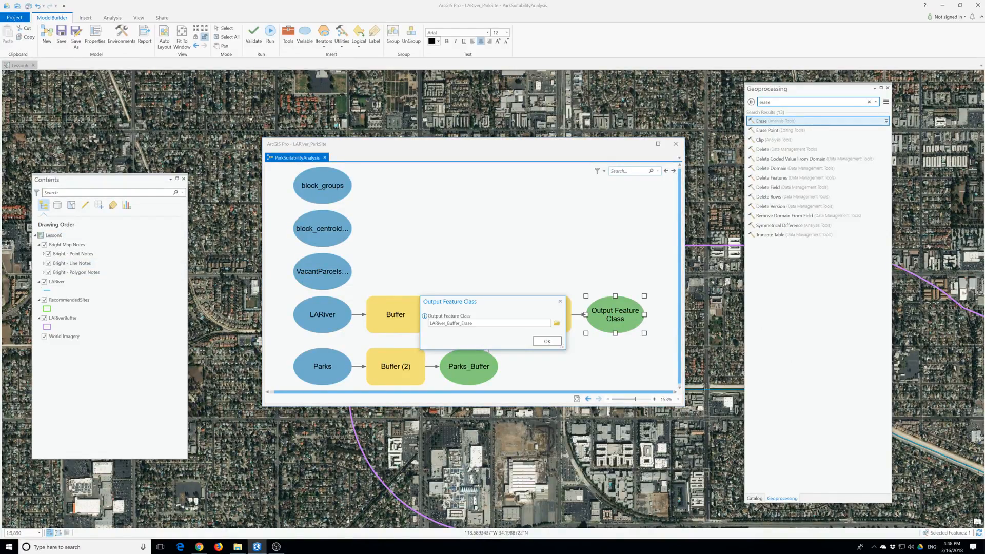
pyautogui.moveTo(367, 316); pyautogui.dragTo(528, 323)
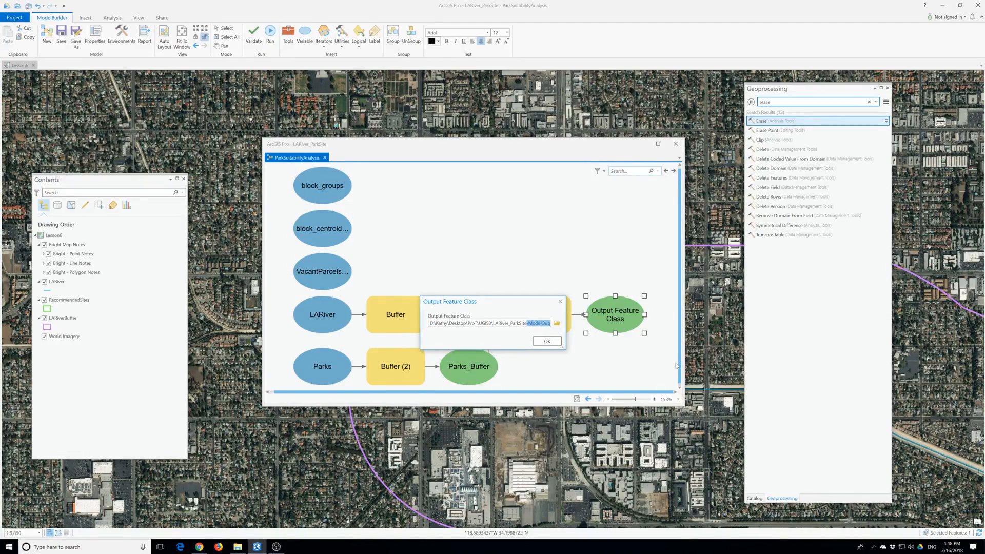
pyautogui.press('End')
pyautogui.press('BackSpace')
pyautogui.press('BackSpace')
pyautogui.press('BackSpace')
pyautogui.press('BackSpace')
pyautogui.press('BackSpace')
pyautogui.press('BackSpace')
pyautogui.press('BackSpace')
pyautogui.press('BackSpace')
pyautogui.press('BackSpace')
pyautogui.press('BackSpace')
pyautogui.press('BackSpace')
pyautogui.press('BackSpace')
pyautogui.press('BackSpace')
pyautogui.press('BackSpace')
pyautogui.press('BackSpace')
pyautogui.press('BackSpace')
pyautogui.press('BackSpace')
pyautogui.press('BackSpace')
pyautogui.press('BackSpace')
pyautogui.press('BackSpace')
pyautogui.write('ProximityZone')
pyautogui.click(547, 341)
# Review the Erase tool's parameters and rearrange the model diagram with Auto Layout
pyautogui.doubleClick(547, 341)
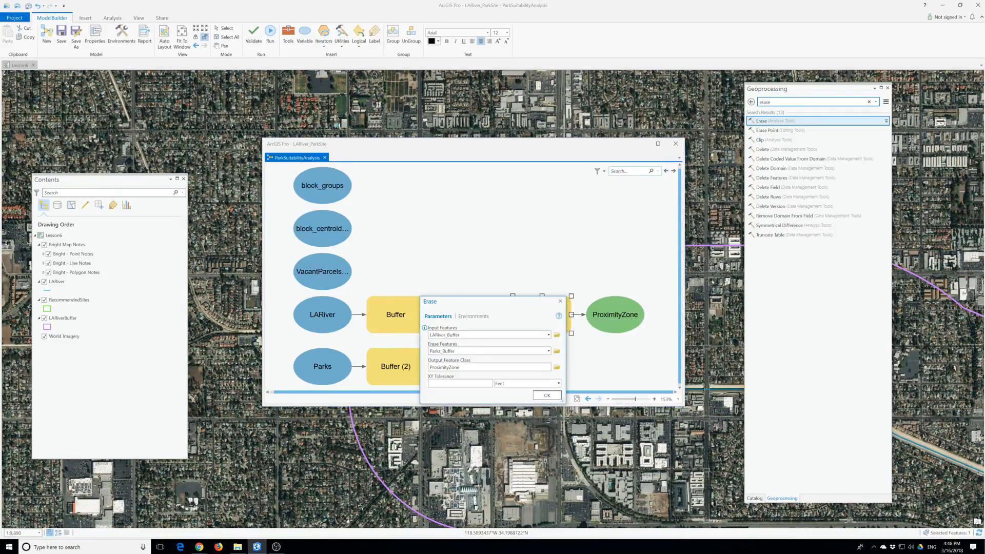
pyautogui.moveTo(461, 296); pyautogui.dragTo(446, 192)
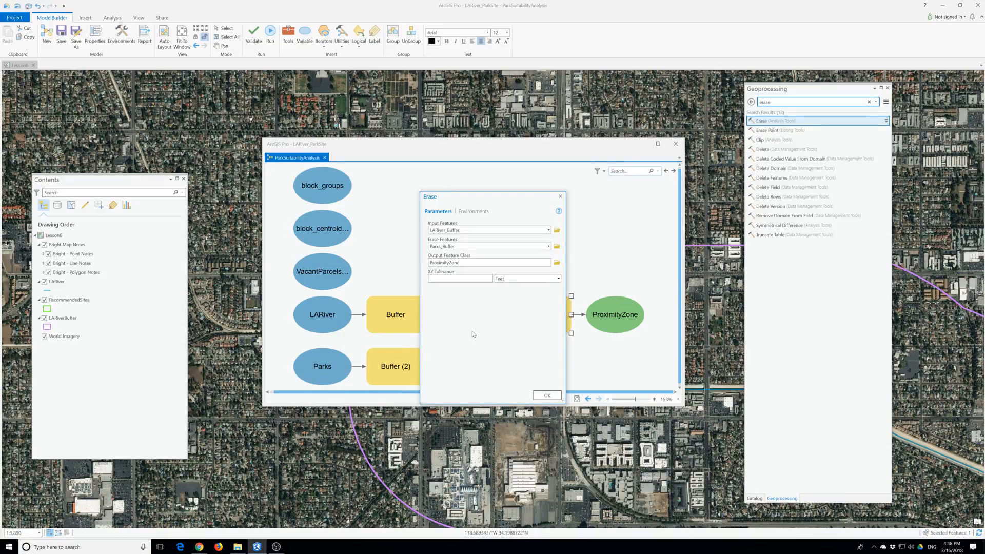
pyautogui.click(547, 396)
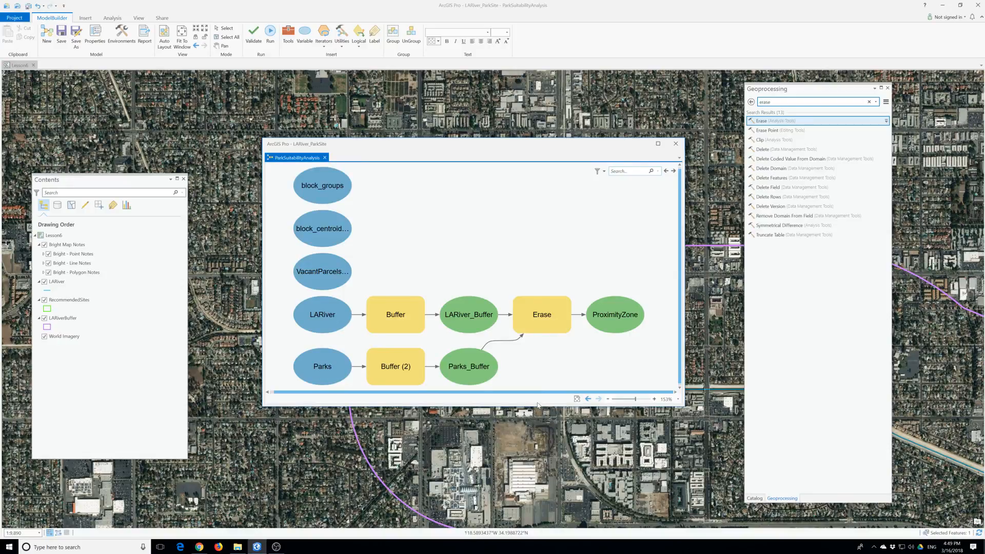
pyautogui.click(166, 35)
# Clear the geoprocessing tool search and add the Identity tool to the empty canvas area above the buffer and erase chain
pyautogui.moveTo(776, 102); pyautogui.dragTo(753, 105)
pyautogui.press('BackSpace')
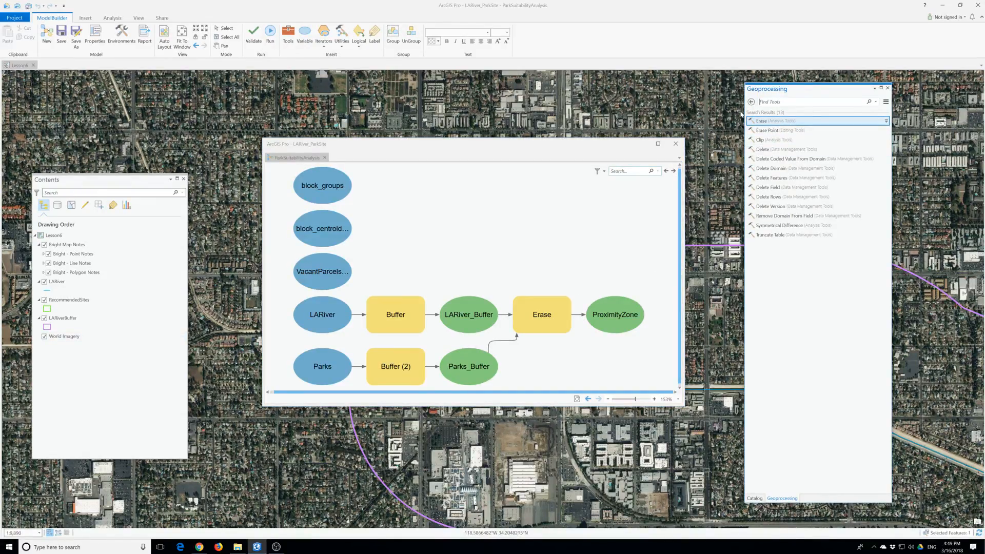
pyautogui.click(757, 117)
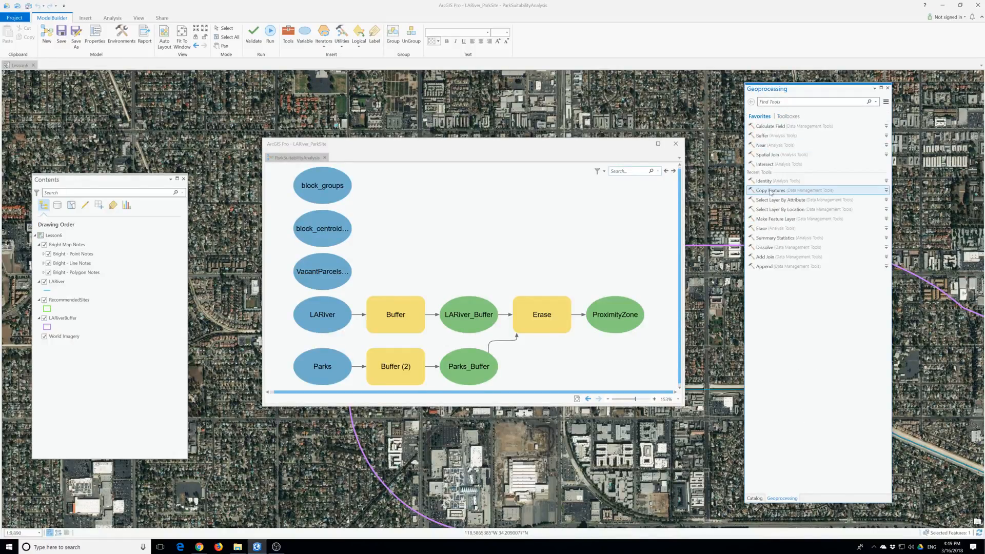
pyautogui.moveTo(764, 181); pyautogui.dragTo(408, 217)
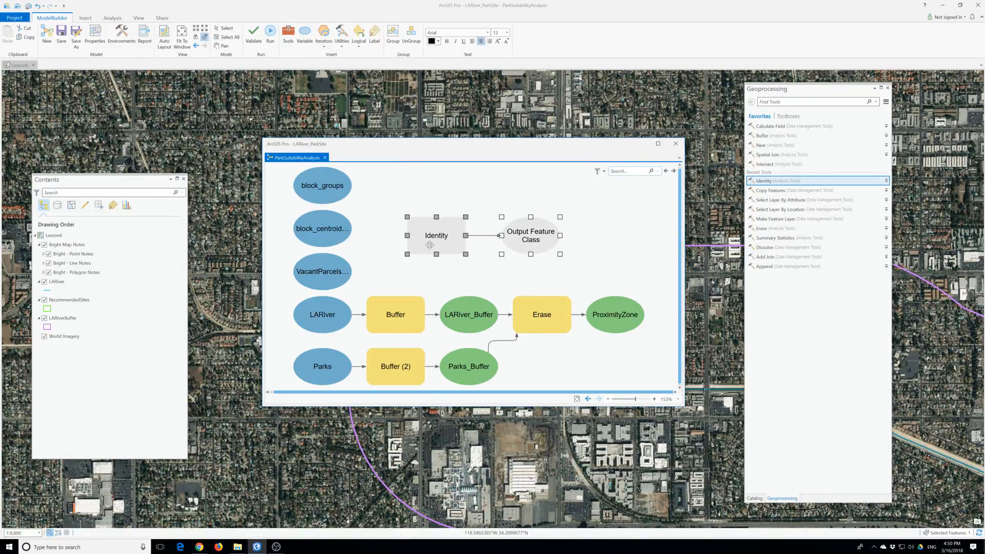
# Set the Identity tool's Input Features to ProximityZone and its Identity Features to block_groups
pyautogui.doubleClick(453, 231)
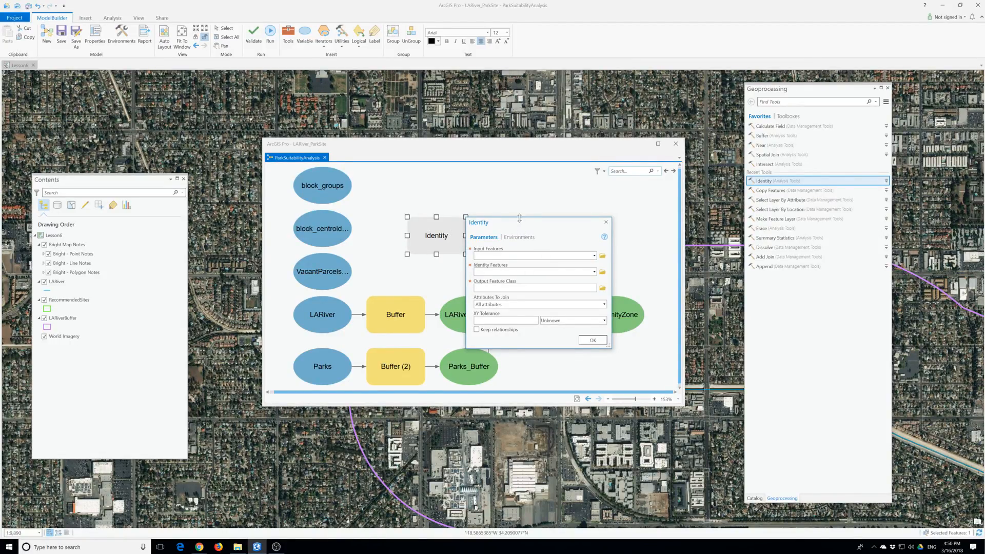
pyautogui.moveTo(519, 215); pyautogui.dragTo(580, 191)
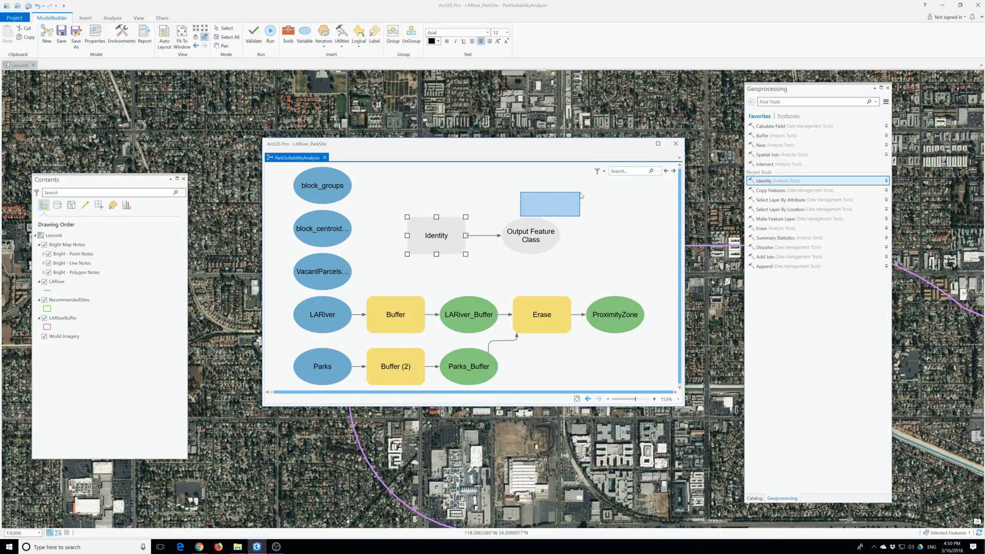
pyautogui.doubleClick(424, 235)
pyautogui.click(594, 256)
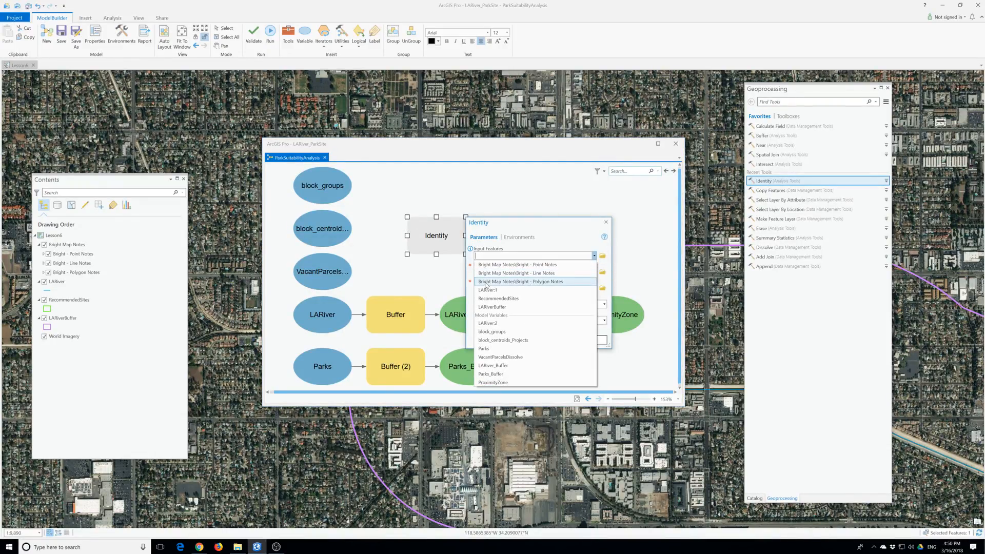
pyautogui.click(497, 332)
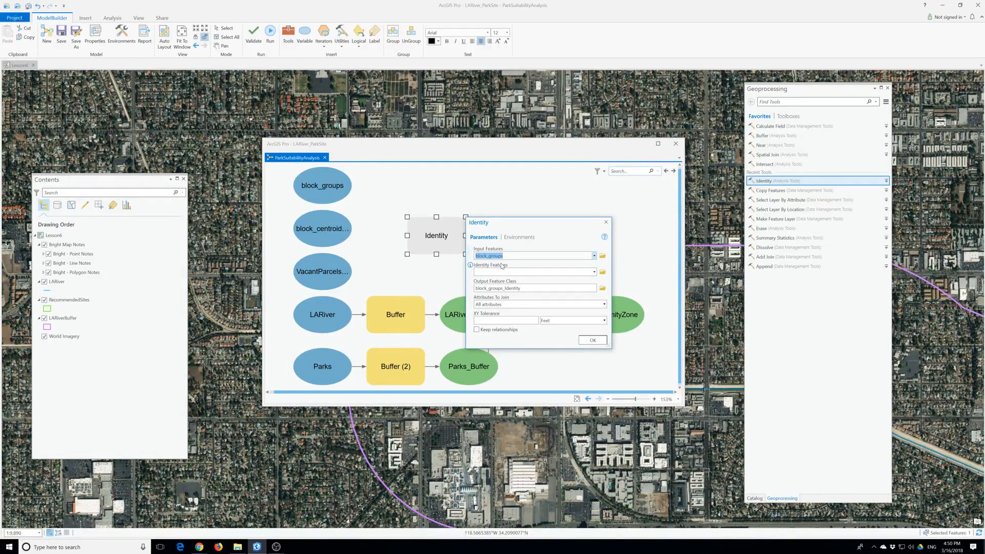
pyautogui.click(594, 256)
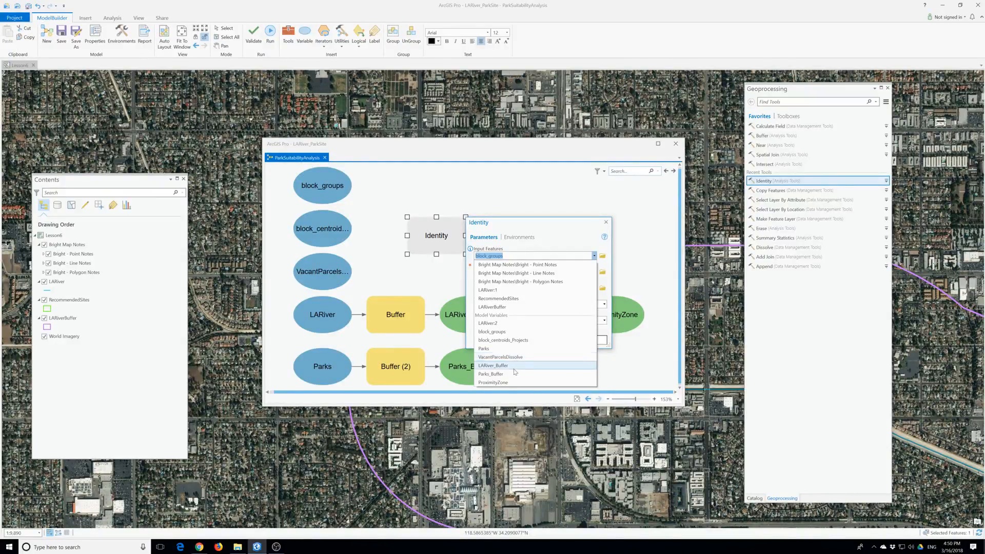
pyautogui.click(505, 383)
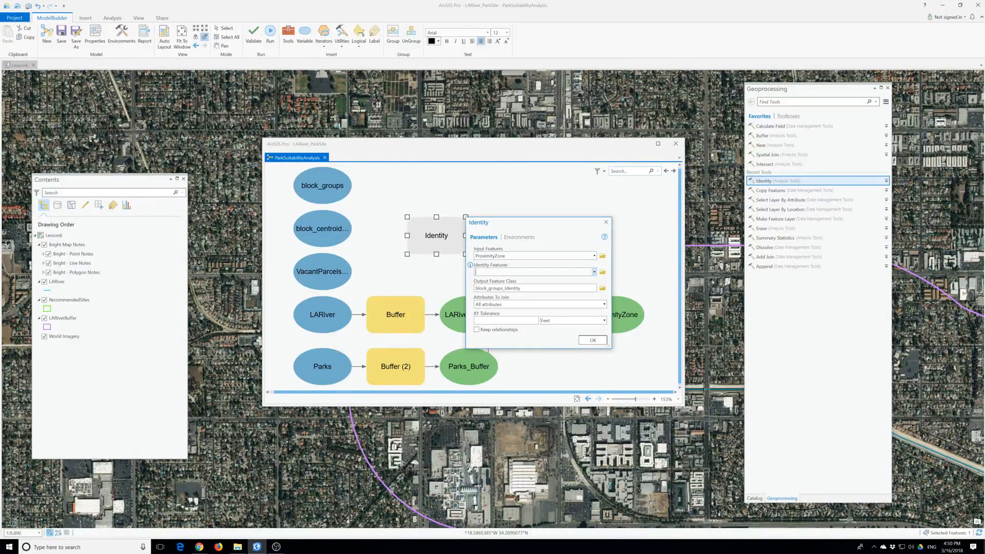
pyautogui.click(595, 272)
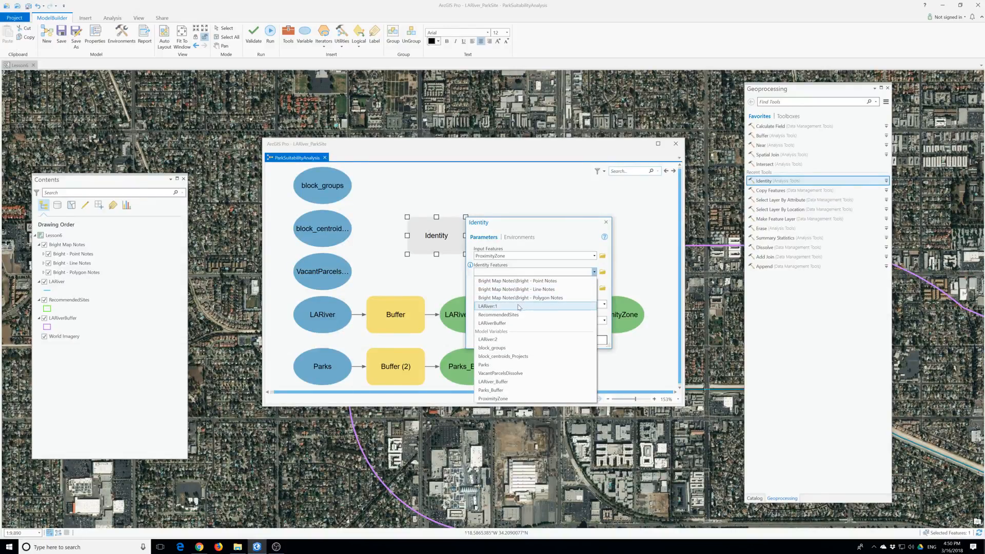
pyautogui.click(510, 348)
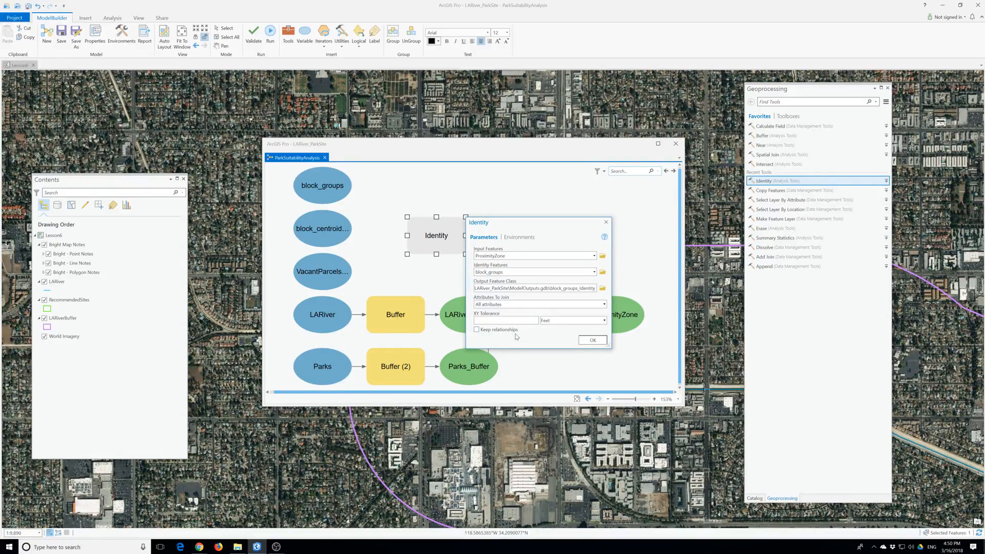
# Name the Identity output feature class blockgroups_demographics and rearrange the diagram with Auto Layout
pyautogui.press('BackSpace')
pyautogui.press('BackSpace')
pyautogui.press('BackSpace')
pyautogui.press('BackSpace')
pyautogui.press('BackSpace')
pyautogui.press('BackSpace')
pyautogui.press('BackSpace')
pyautogui.press('BackSpace')
pyautogui.press('BackSpace')
pyautogui.press('BackSpace')
pyautogui.press('BackSpace')
pyautogui.press('BackSpace')
pyautogui.press('BackSpace')
pyautogui.press('BackSpace')
pyautogui.press('BackSpace')
pyautogui.press('BackSpace')
pyautogui.write('groups_demogrphics')
pyautogui.click(590, 341)
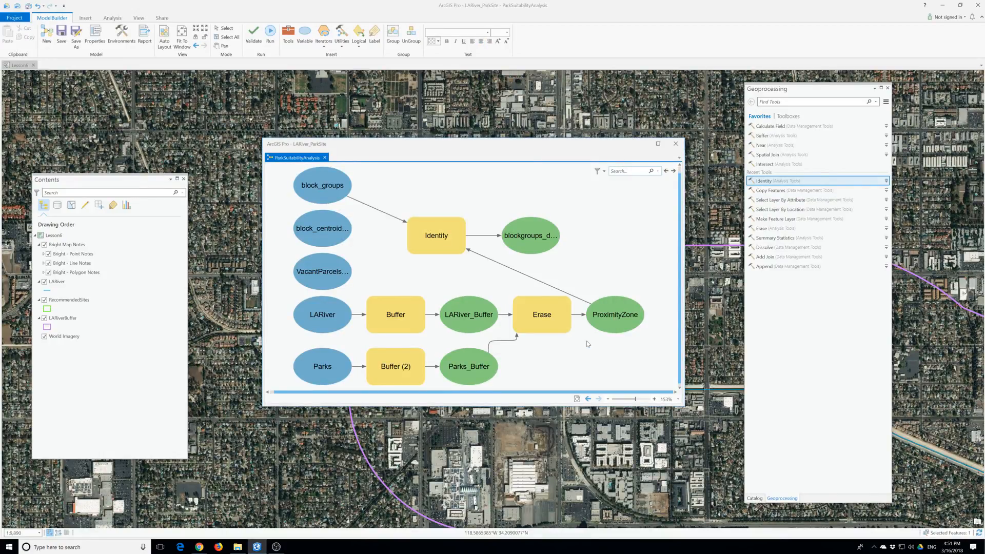
pyautogui.click(164, 43)
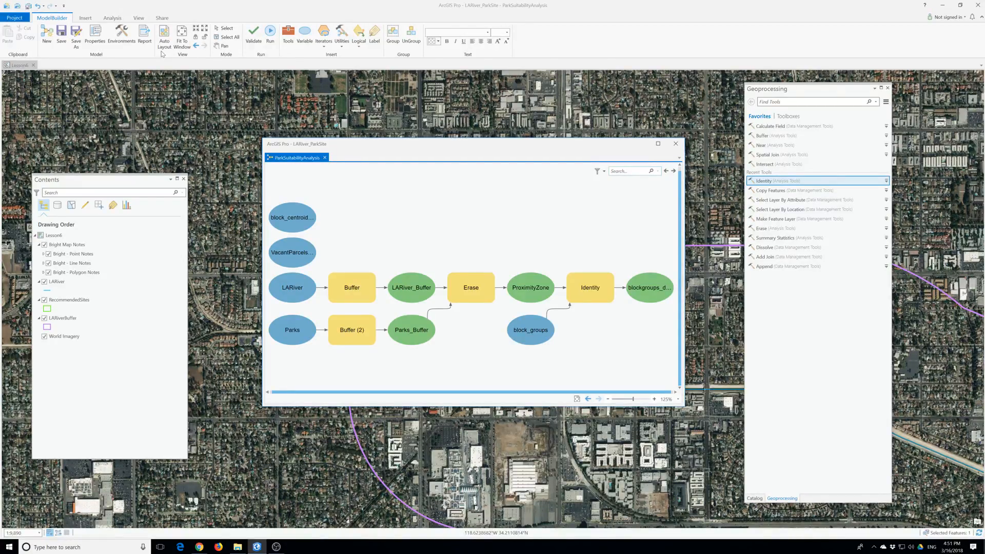
# Change the Identity tool's output feature class name to Proximityzone_demographics
pyautogui.doubleClick(569, 300)
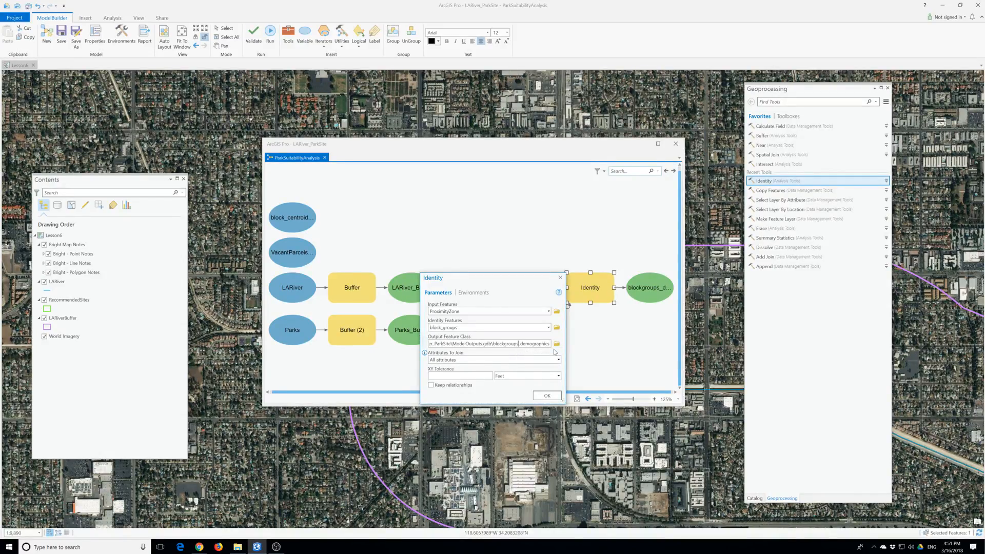
pyautogui.press('BackSpace')
pyautogui.press('BackSpace')
pyautogui.press('BackSpace')
pyautogui.press('BackSpace')
pyautogui.press('BackSpace')
pyautogui.press('BackSpace')
pyautogui.press('BackSpace')
pyautogui.press('BackSpace')
pyautogui.press('BackSpace')
pyautogui.press('BackSpace')
pyautogui.press('BackSpace')
pyautogui.write('Proximityzone')
pyautogui.click(547, 395)
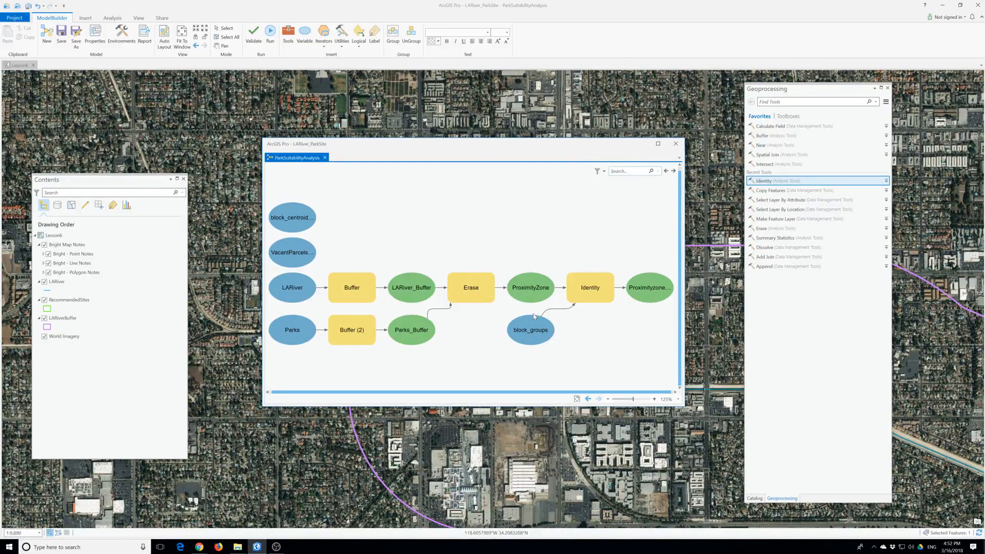
# Rename the Identity output element in the diagram as "Proximity zone demographics"
pyautogui.rightClick(662, 287)
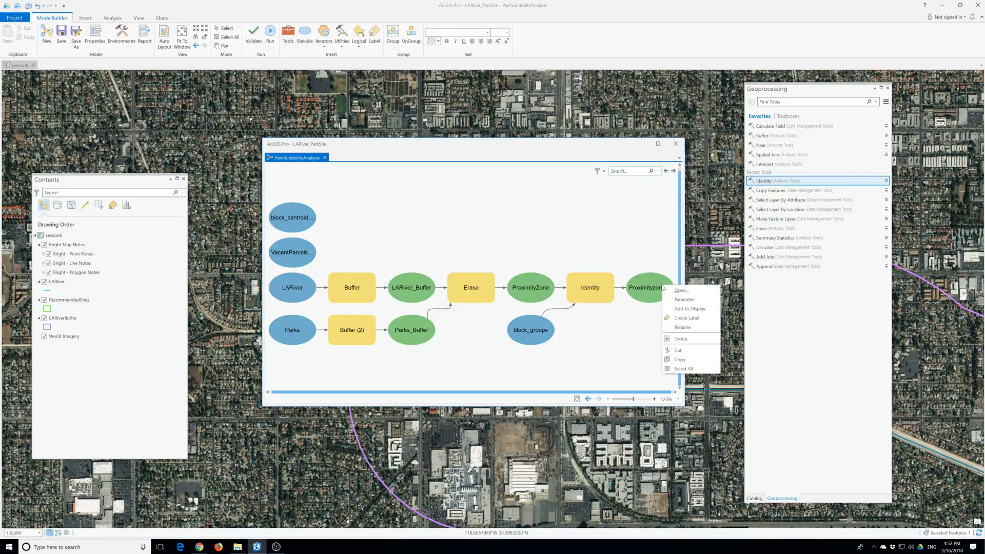
pyautogui.click(682, 328)
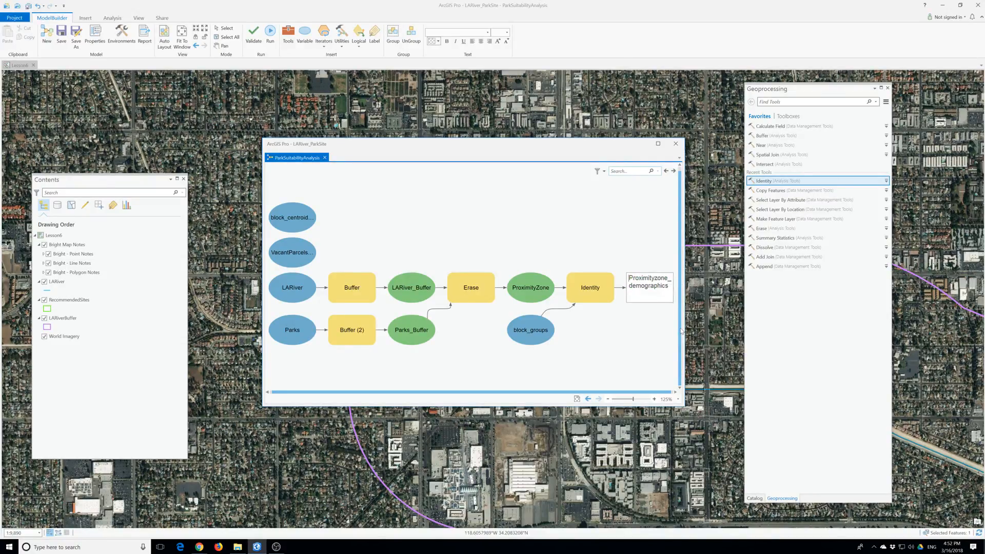
pyautogui.click(612, 324)
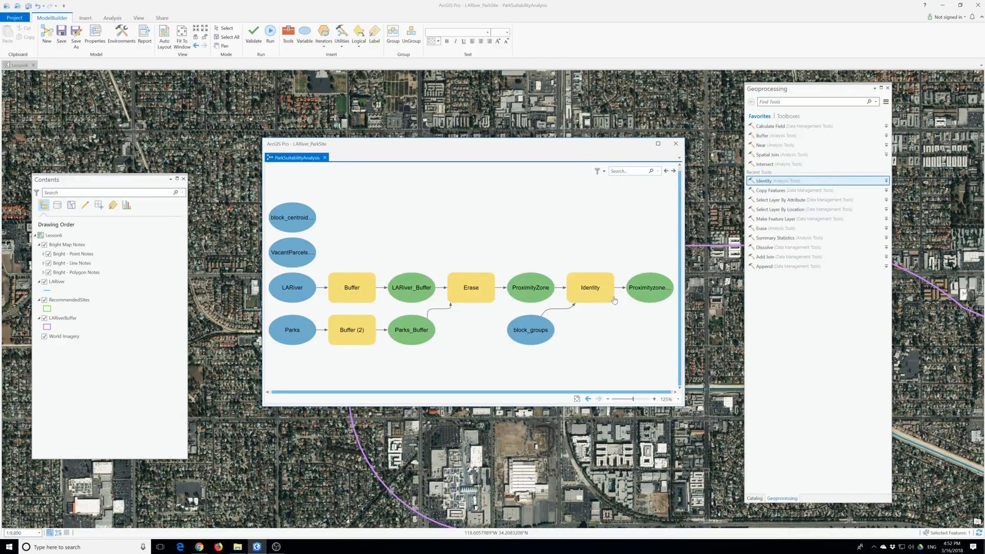
pyautogui.rightClick(648, 296)
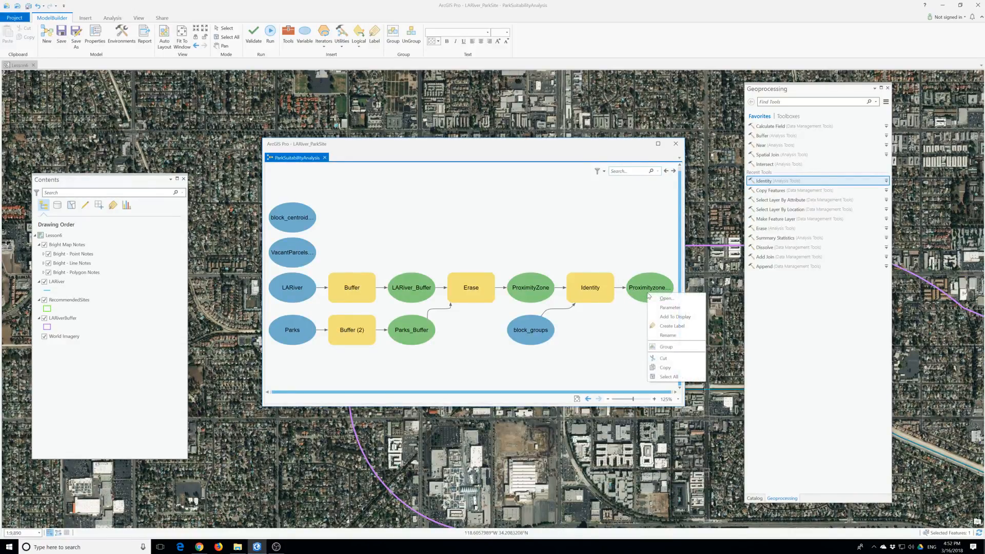
pyautogui.click(668, 335)
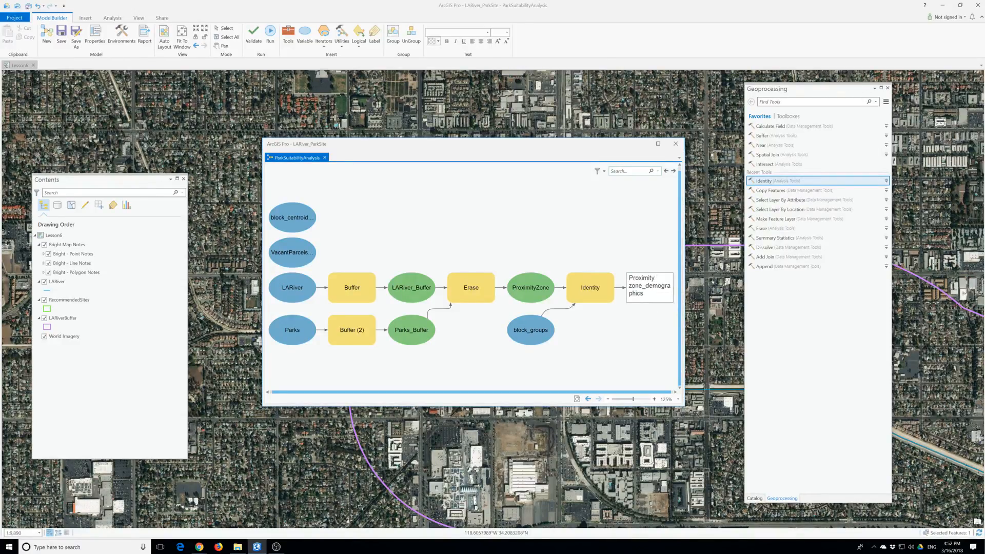
pyautogui.press('BackSpace')
pyautogui.click(604, 375)
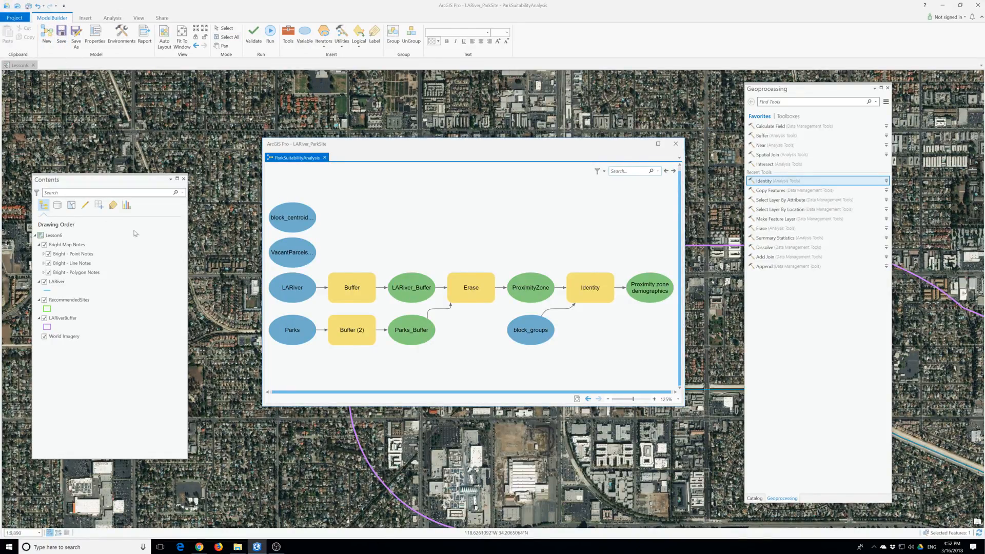
# Validate the whole model, run it, and close the run report
pyautogui.click(255, 32)
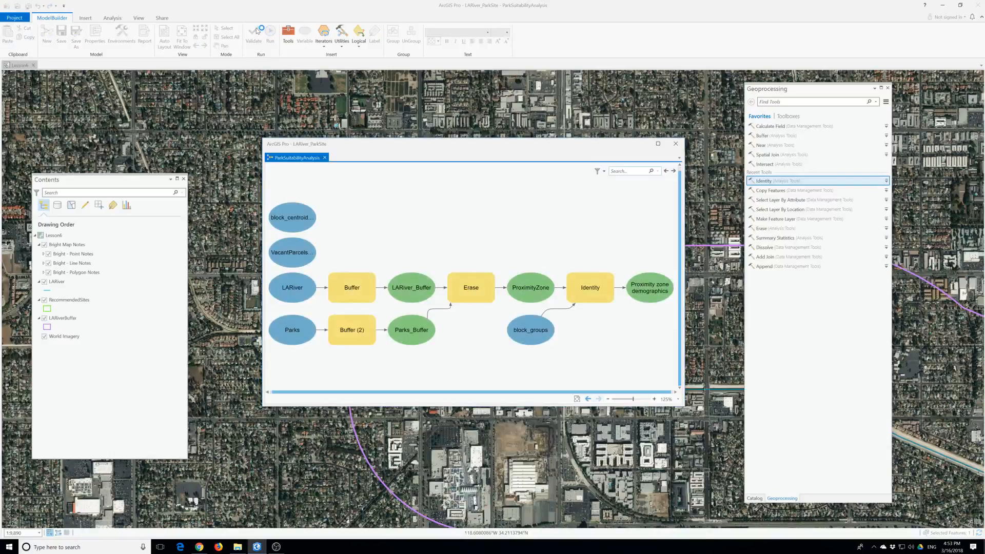
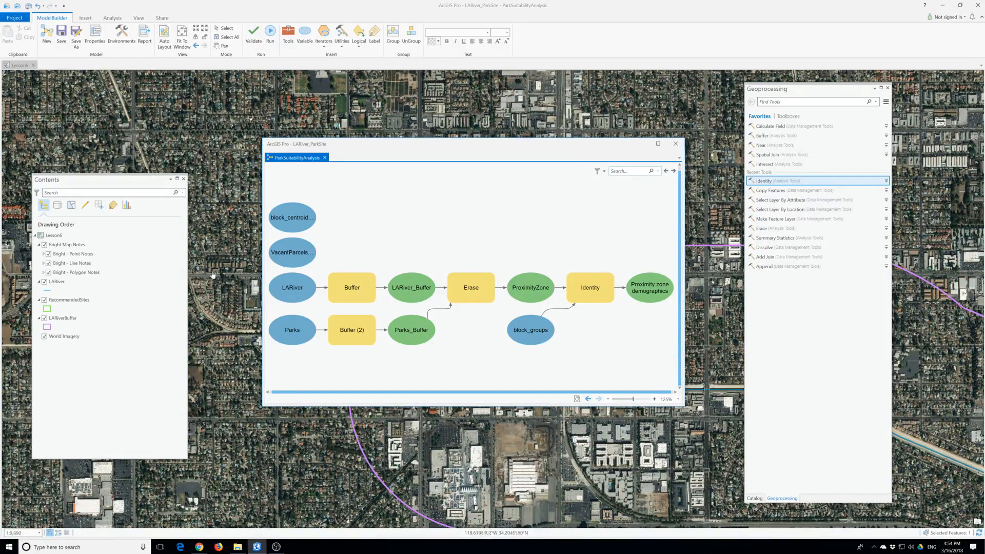
pyautogui.click(269, 42)
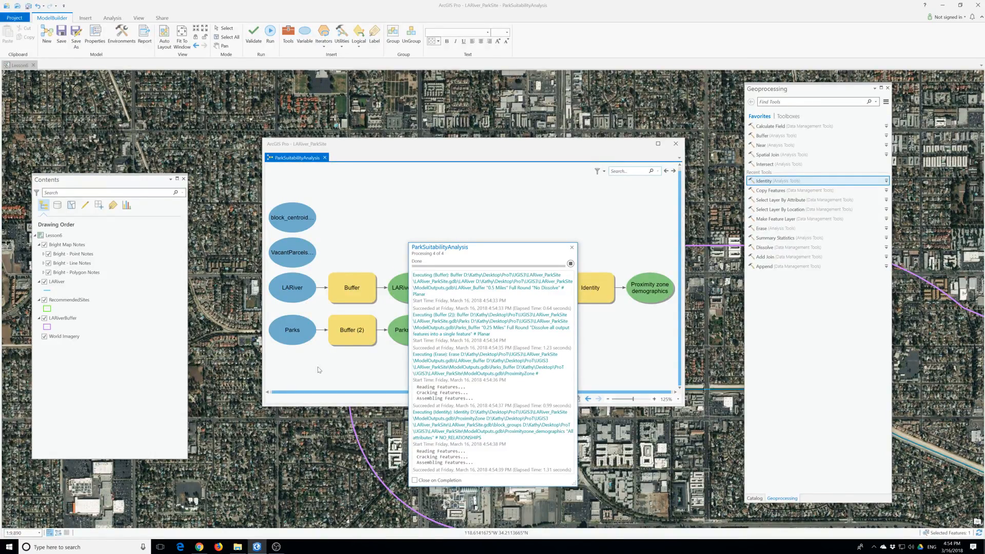
pyautogui.click(571, 248)
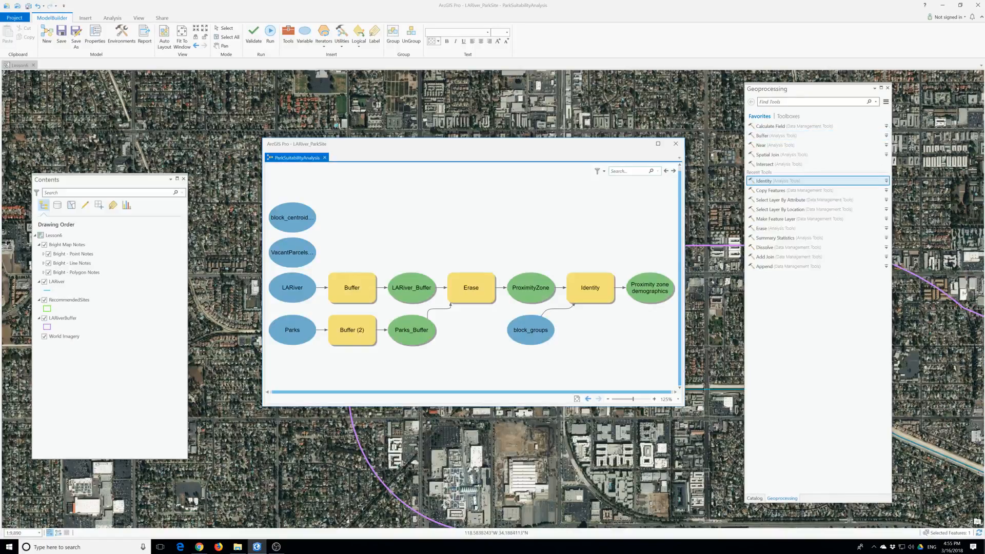
# Look through the project's geodatabases for the model results and check the workspace settings in the model's environments
pyautogui.click(755, 498)
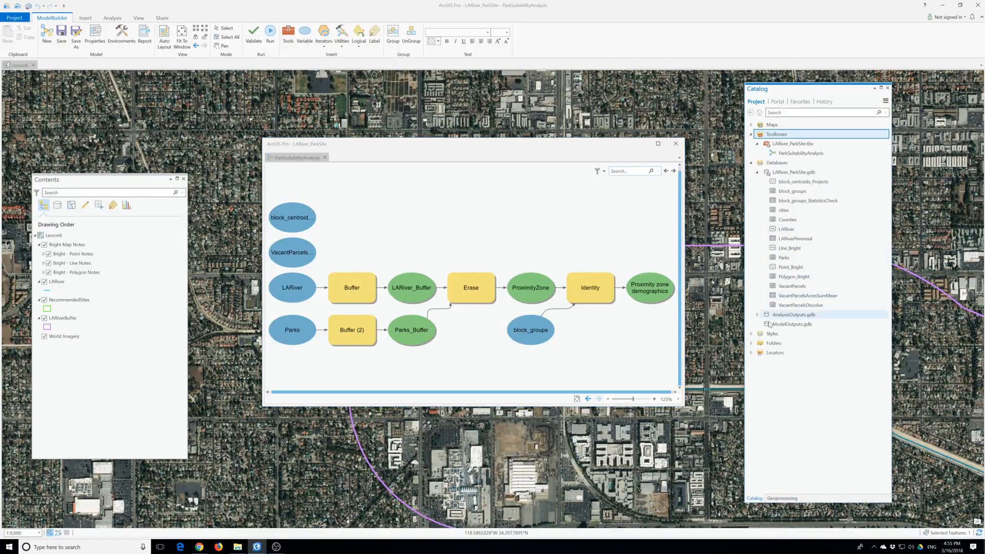
pyautogui.click(766, 328)
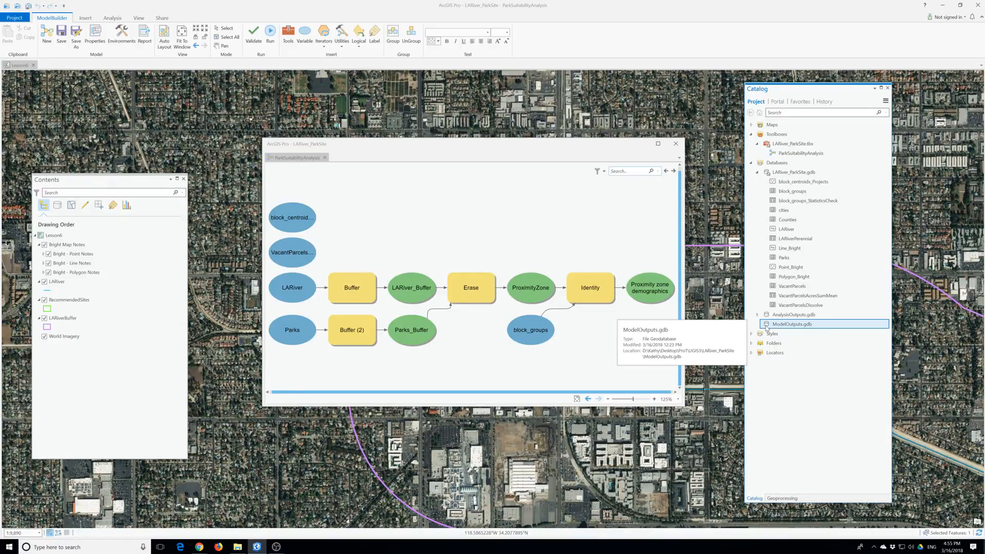
pyautogui.click(758, 315)
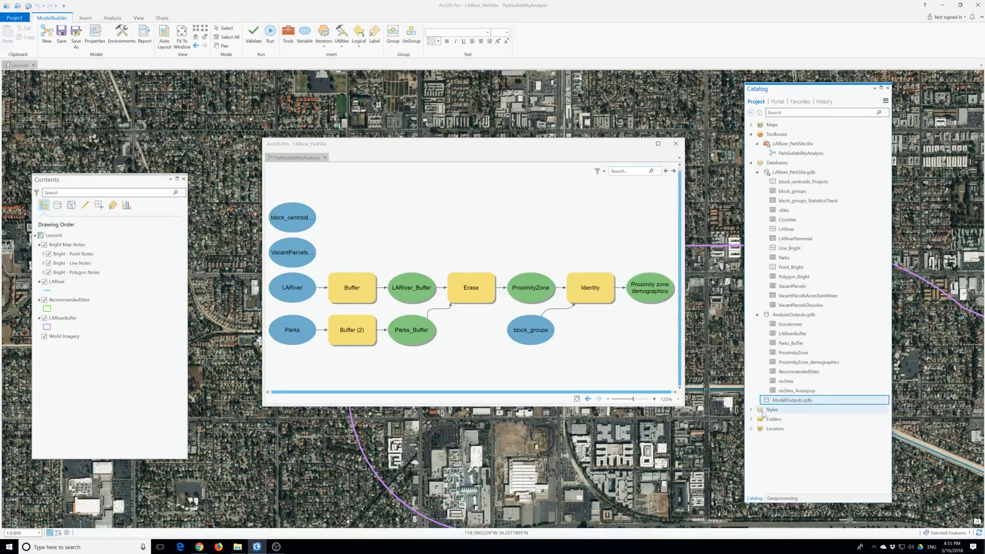
pyautogui.press('F2')
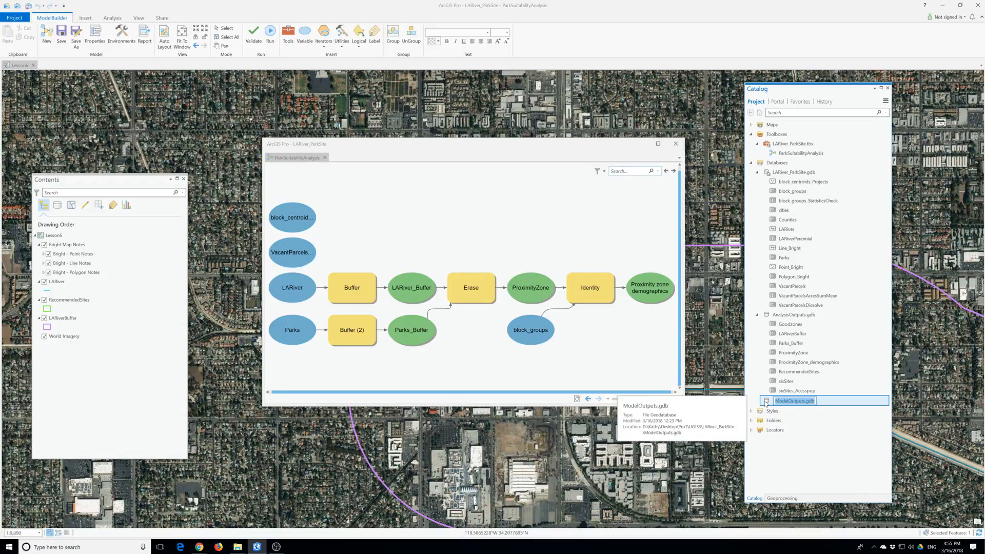
pyautogui.click(768, 403)
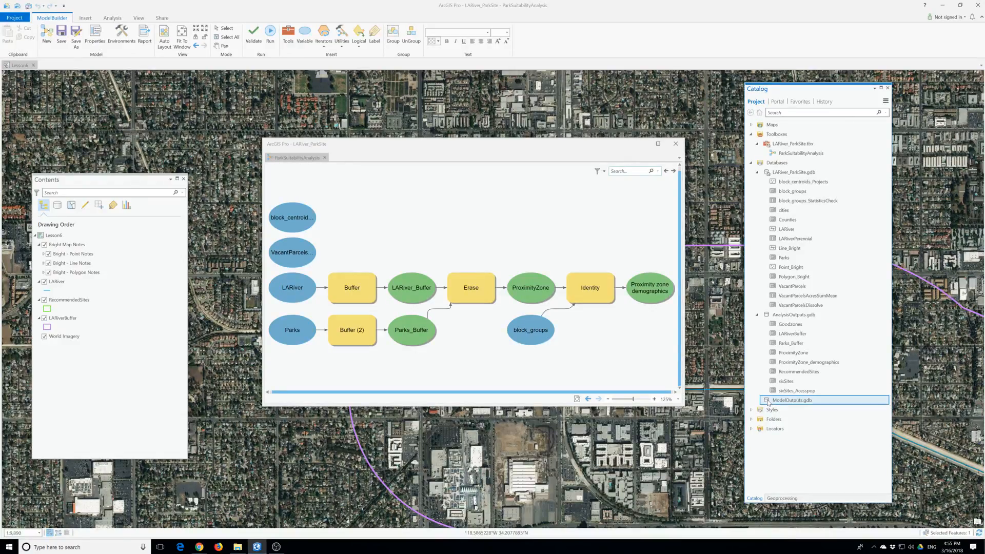
pyautogui.click(121, 35)
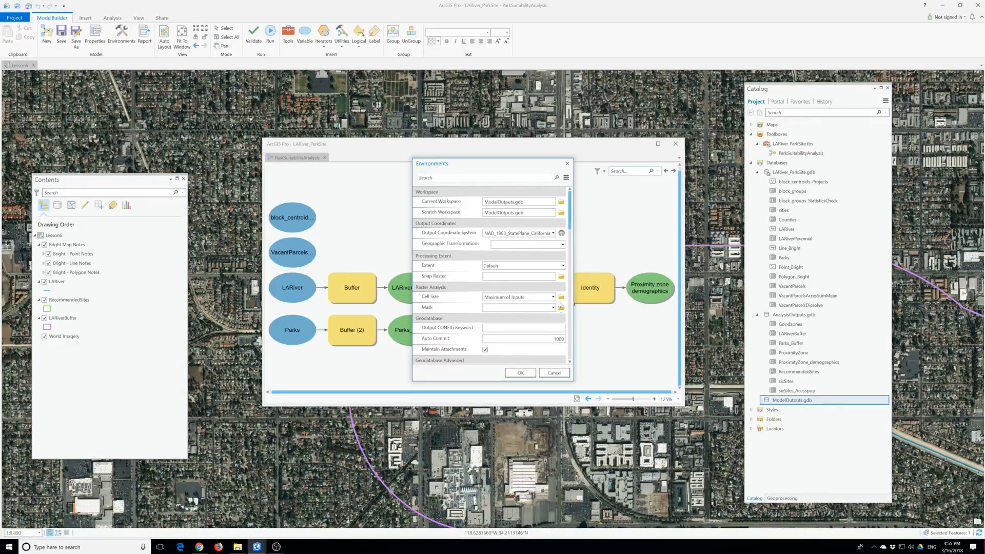
pyautogui.click(520, 374)
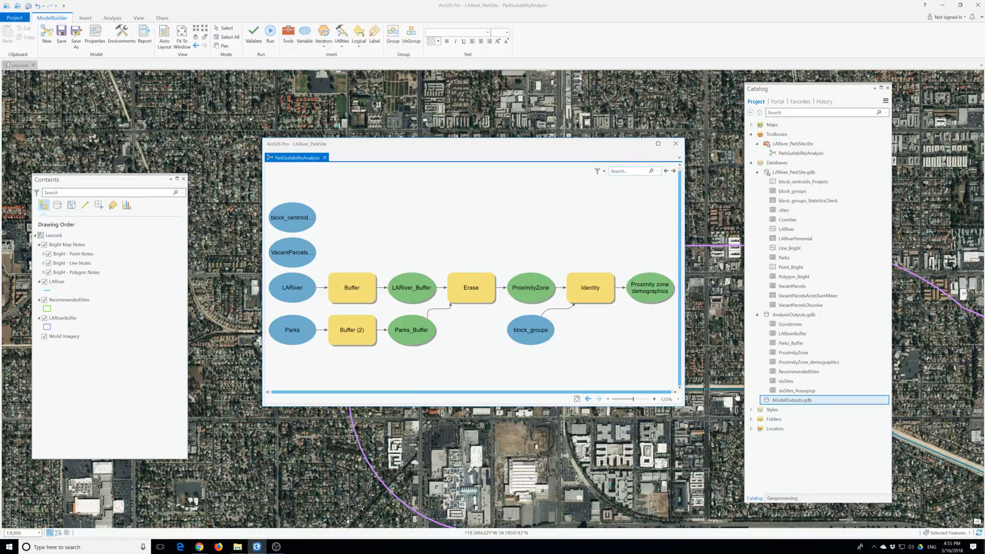
# Expand ModelOutputs.gdb to examine the feature classes written by the model's tools
pyautogui.click(766, 401)
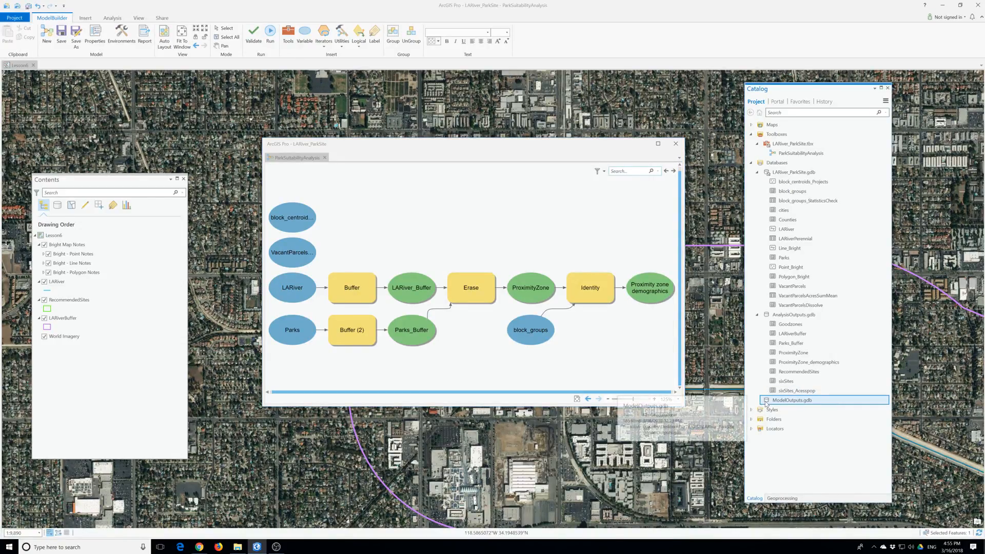
pyautogui.press('Return')
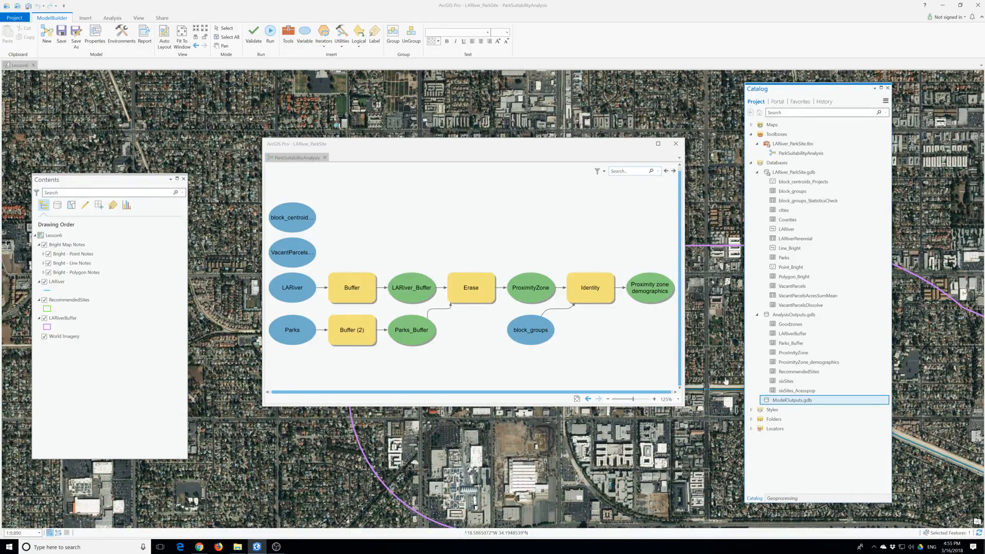
pyautogui.moveTo(473, 292)
pyautogui.moveTo(591, 294)
pyautogui.moveTo(344, 295)
pyautogui.moveTo(787, 401)
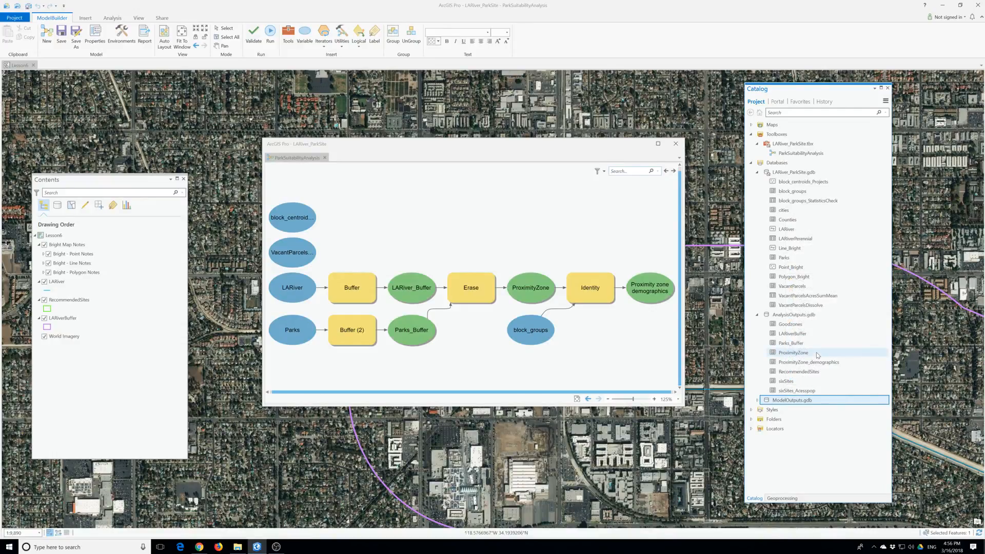
pyautogui.click(758, 400)
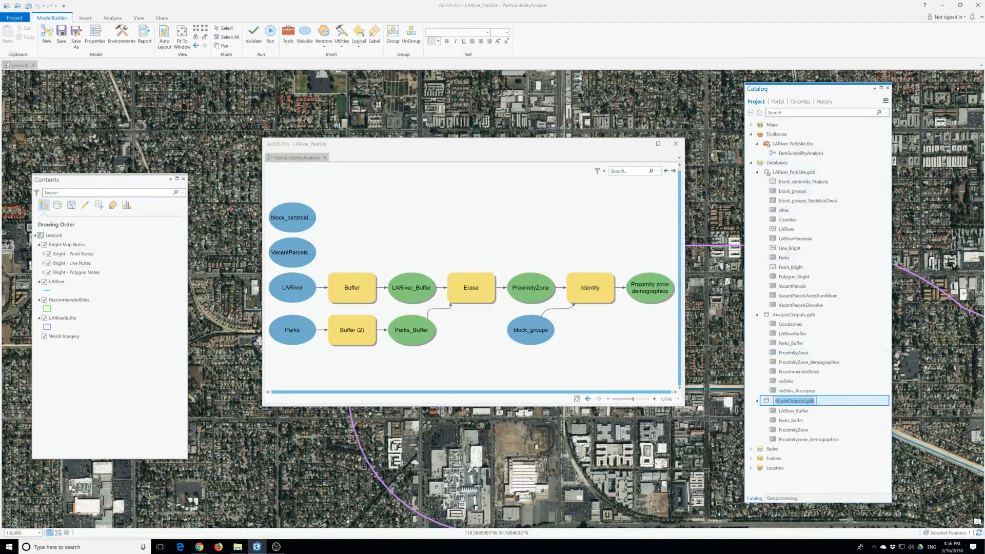
pyautogui.press('Escape')
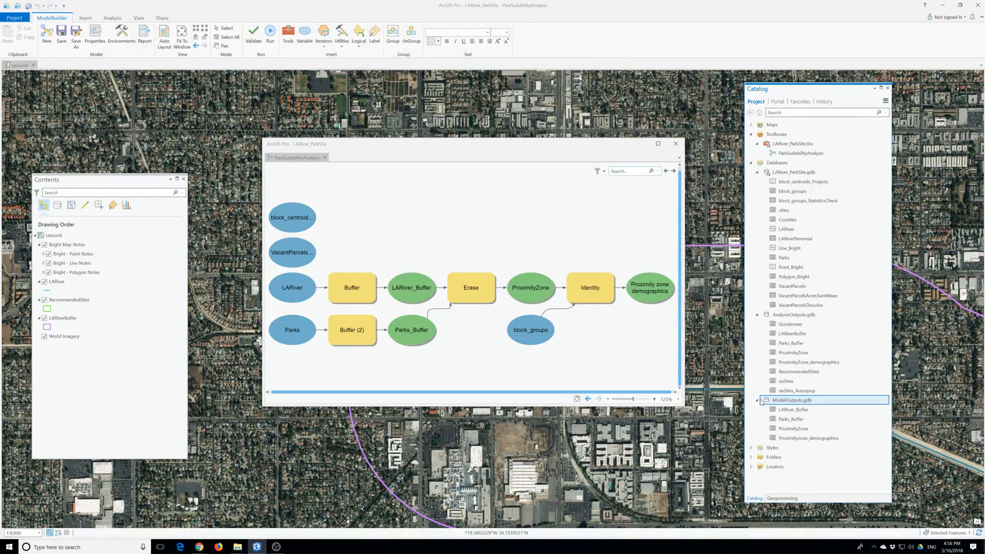
# Create a new map in the project and close the Lesson6 map view
pyautogui.click(751, 125)
pyautogui.rightClick(772, 126)
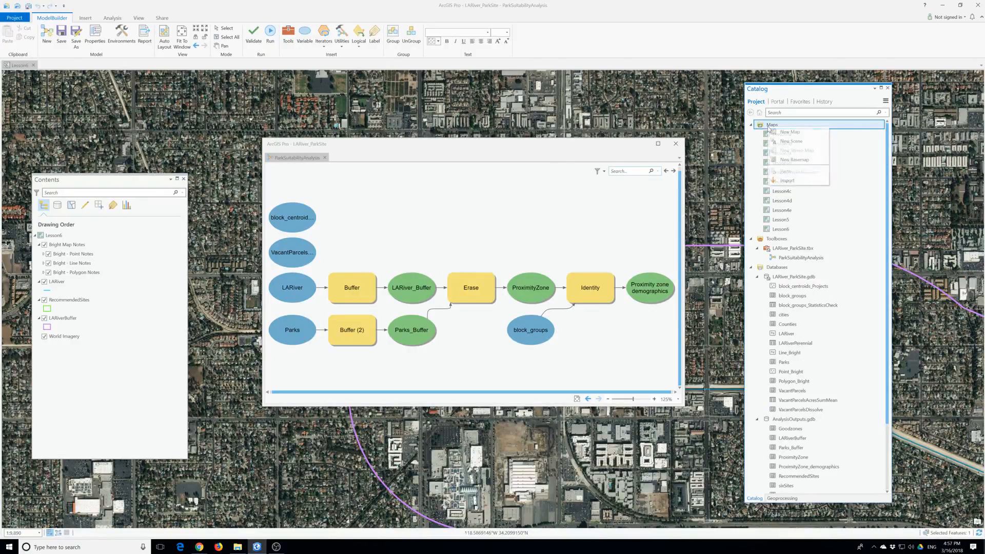
pyautogui.click(790, 132)
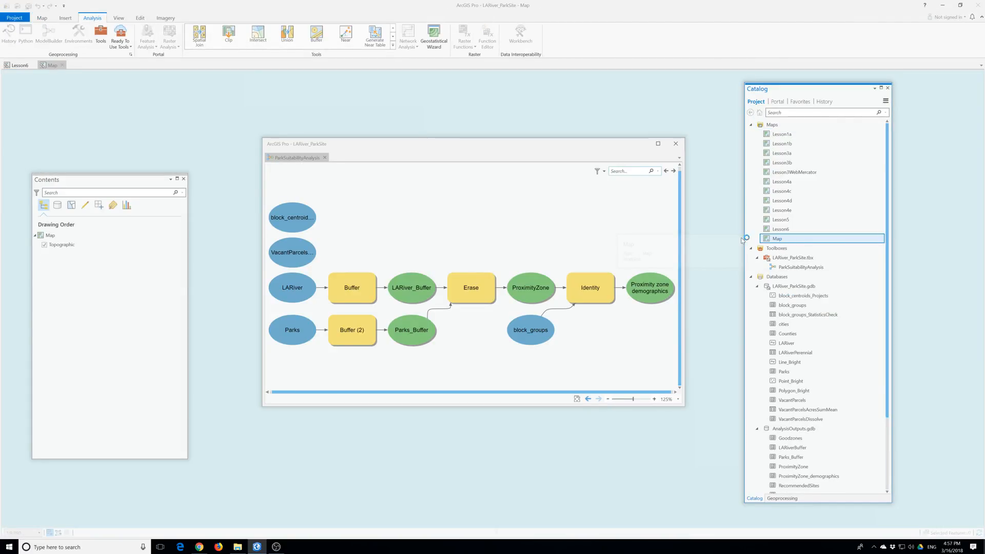
pyautogui.click(20, 65)
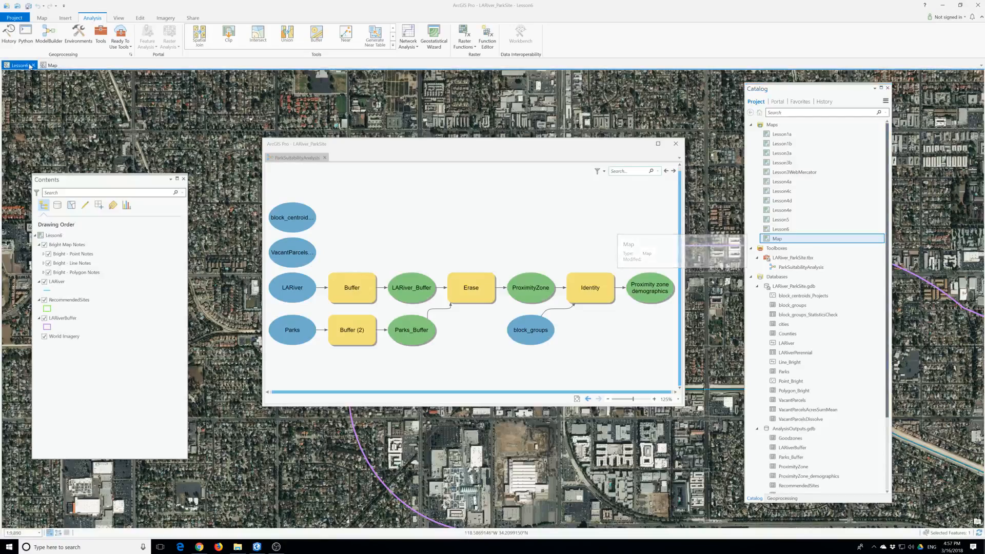
pyautogui.click(33, 66)
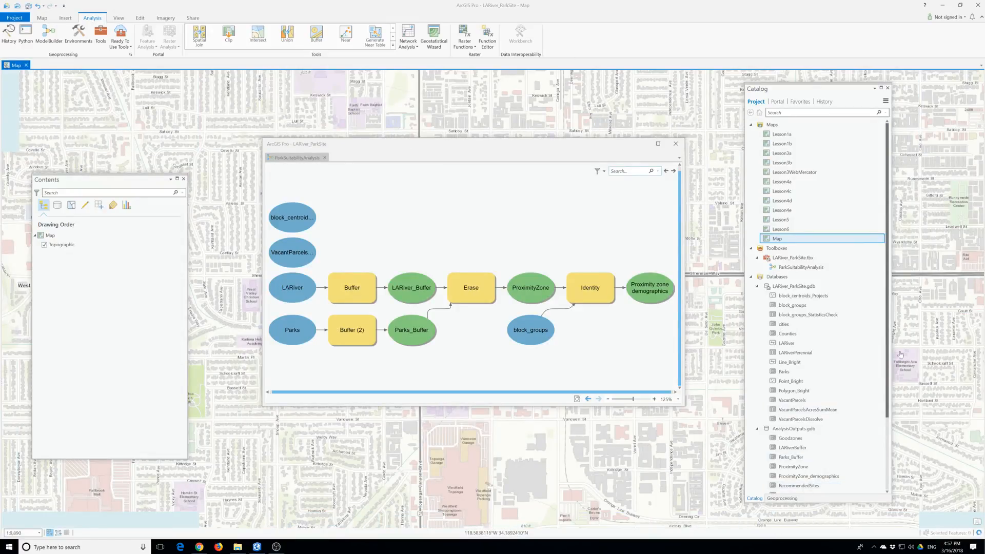
# Rename the new map as Lesson7
pyautogui.click(778, 239)
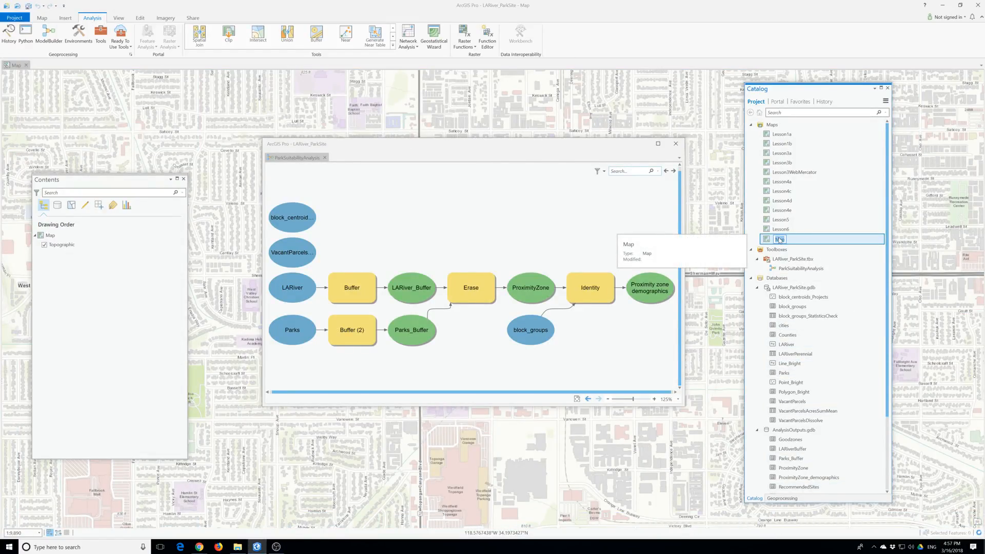
pyautogui.write('Lesson7')
pyautogui.press('Return')
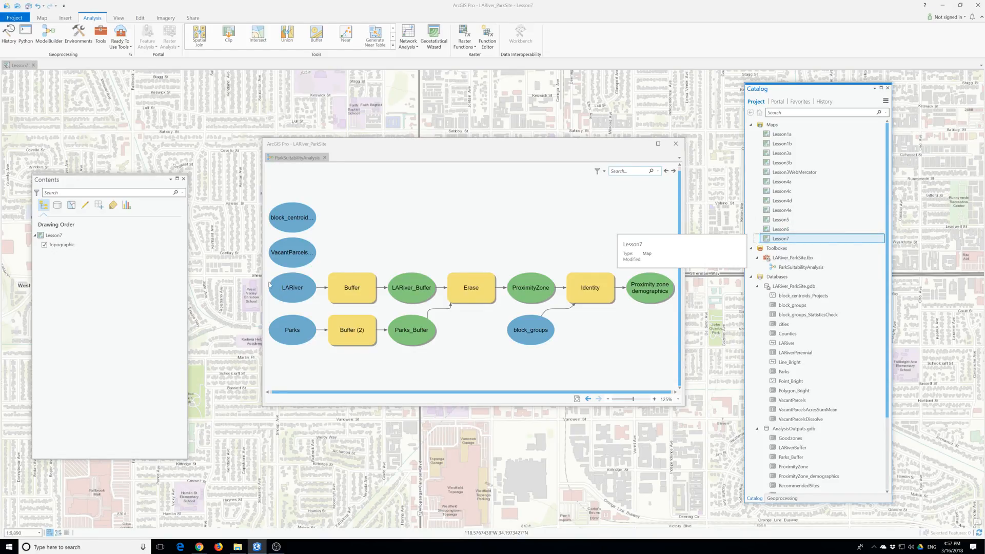
# Add the model's Proximity zone demographics output to the Lesson7 map and move the model window clear of the layer
pyautogui.click(659, 287)
pyautogui.rightClick(652, 293)
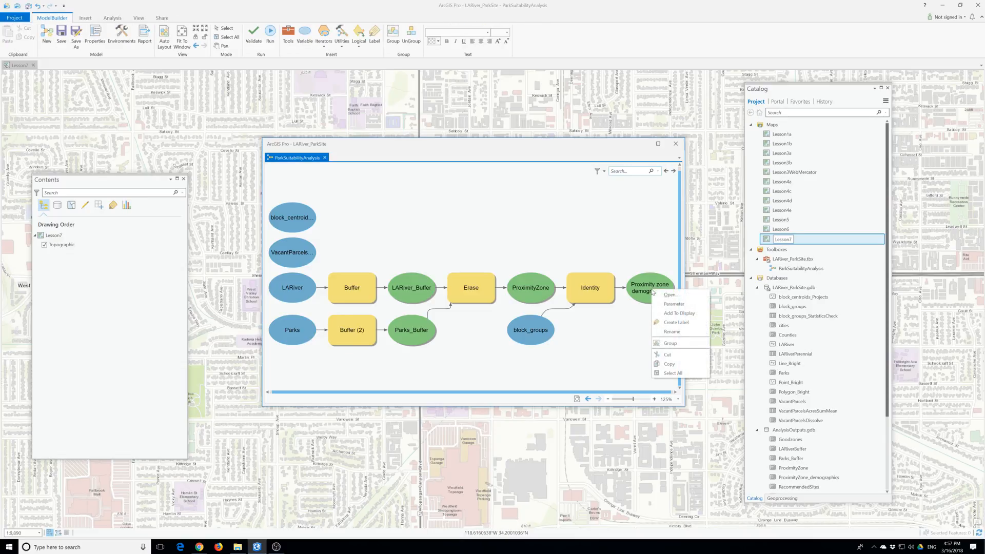
pyautogui.click(678, 313)
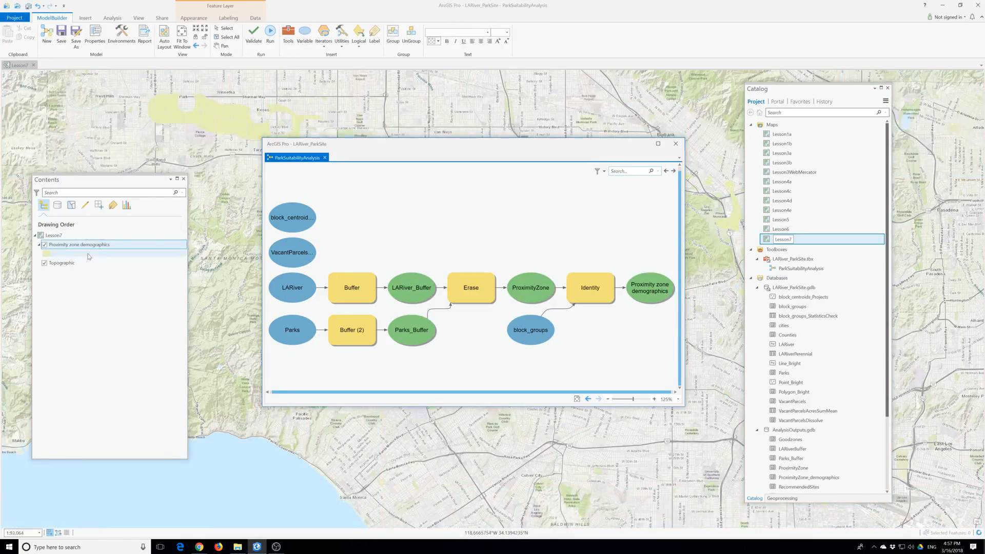
pyautogui.moveTo(445, 147); pyautogui.dragTo(423, 271)
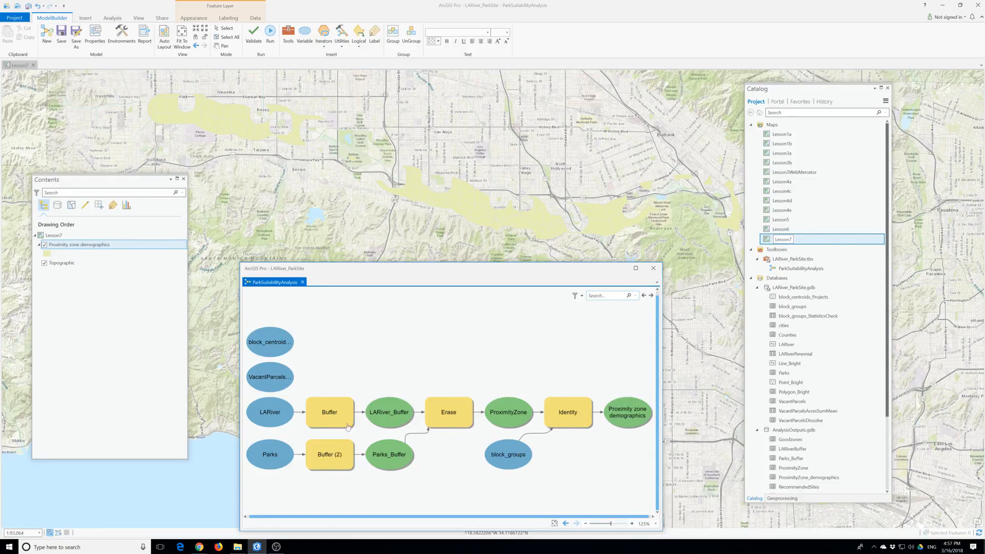
# Open the Proximity zone demographics attribute table in a maximized window, examine its demographic fields, and close it
pyautogui.click(70, 245)
pyautogui.rightClick(70, 246)
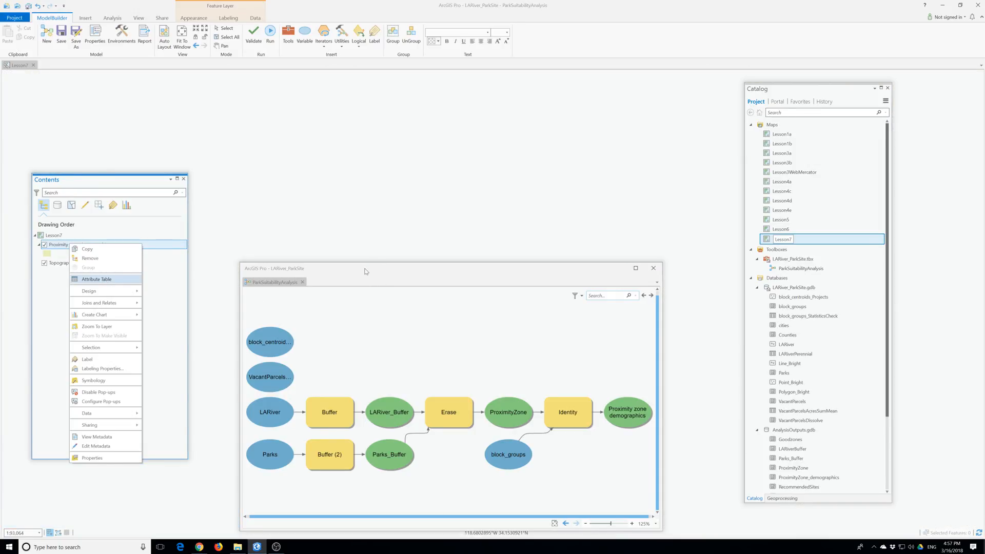
pyautogui.moveTo(364, 268); pyautogui.dragTo(351, 138)
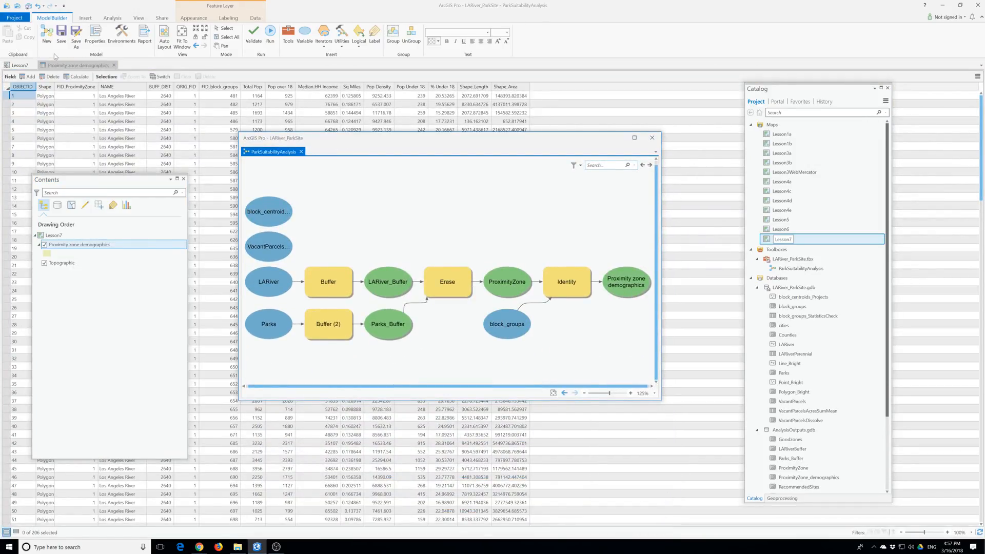
pyautogui.moveTo(57, 65); pyautogui.dragTo(44, 449)
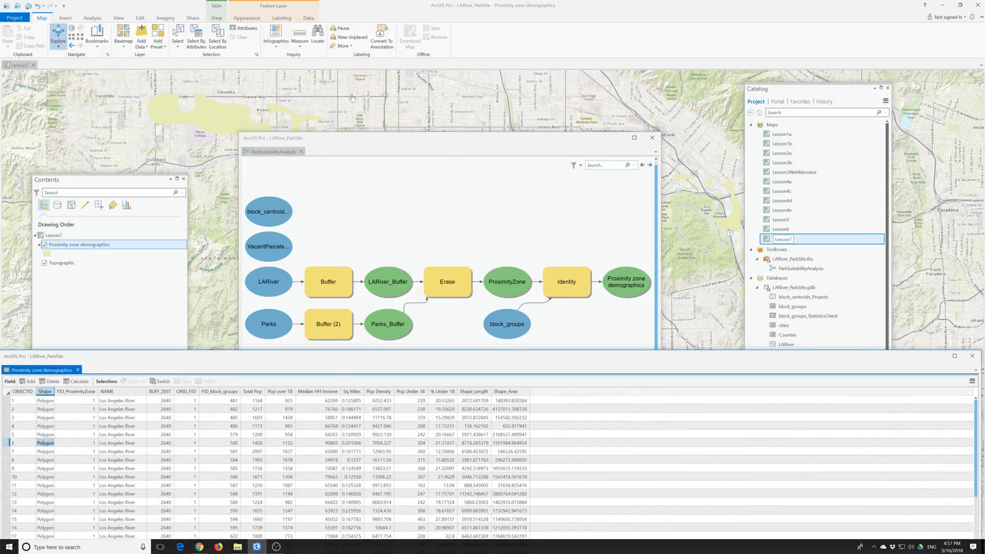
pyautogui.moveTo(333, 142); pyautogui.dragTo(594, 120)
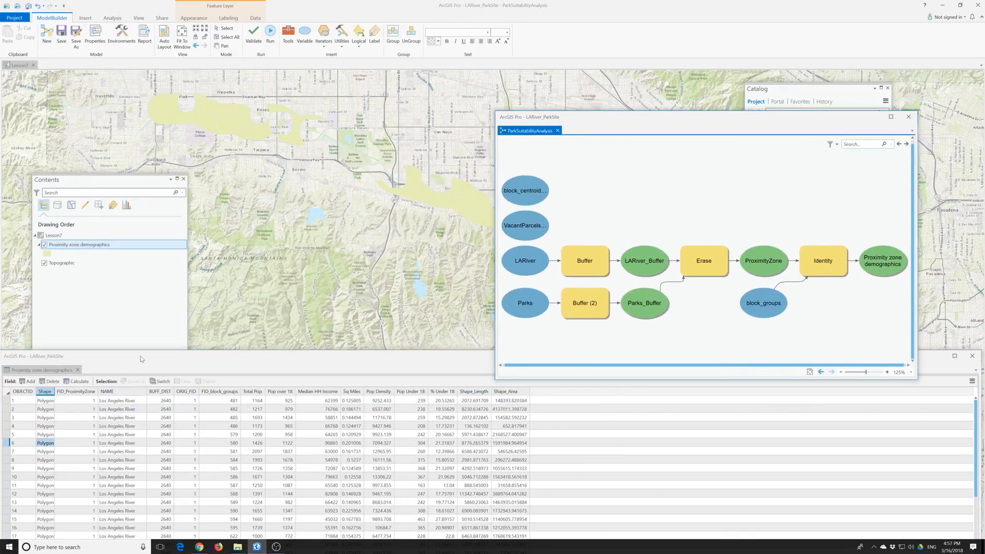
pyautogui.moveTo(160, 356); pyautogui.dragTo(161, 315)
pyautogui.doubleClick(160, 315)
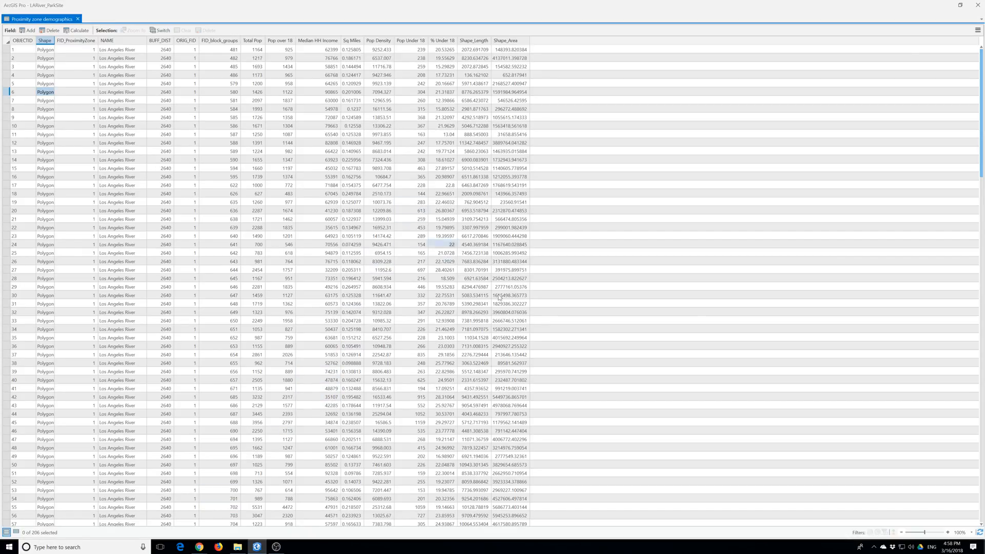
pyautogui.click(977, 6)
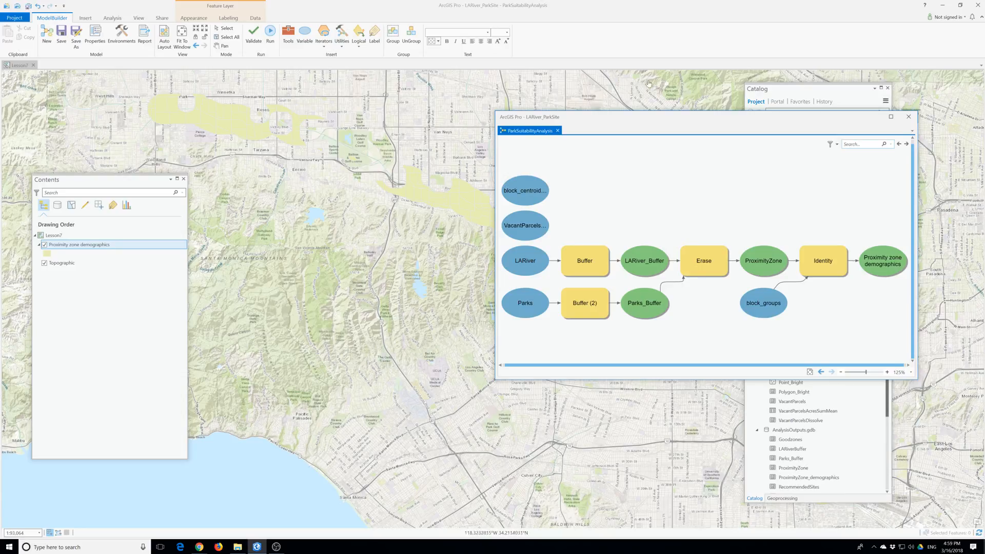
# Add the Make Feature Layer tool to the empty area above the Erase chain in the model
pyautogui.moveTo(609, 123); pyautogui.dragTo(338, 254)
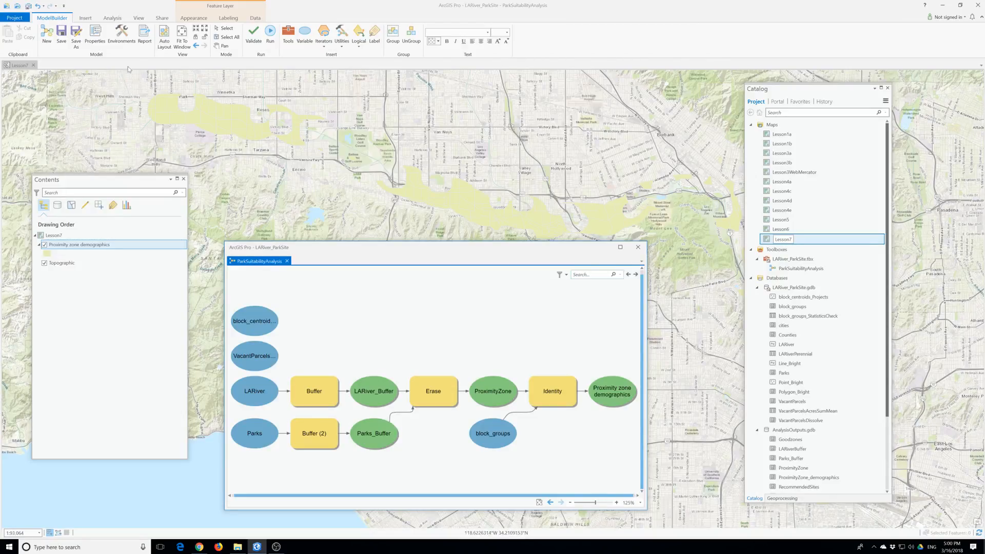
pyautogui.click(287, 34)
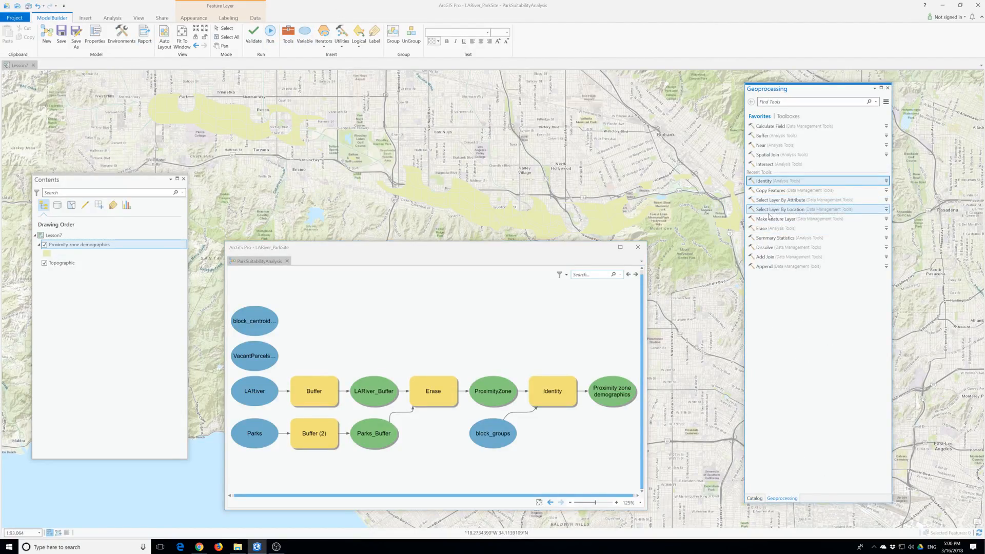
pyautogui.moveTo(769, 217); pyautogui.dragTo(371, 322)
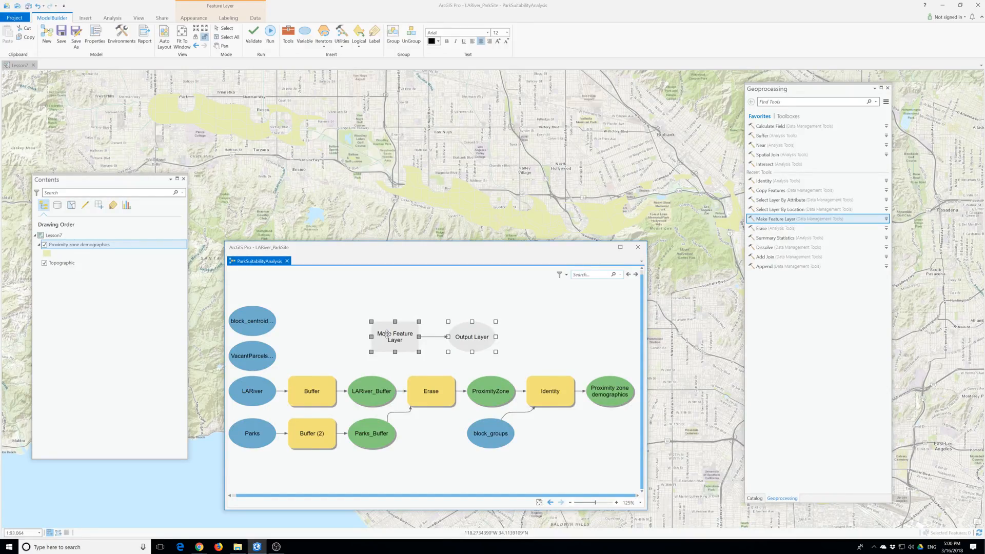
# Set the Make Feature Layer tool to use Proximity zone demographics:1 as input and name its output layer Goodzones
pyautogui.doubleClick(387, 334)
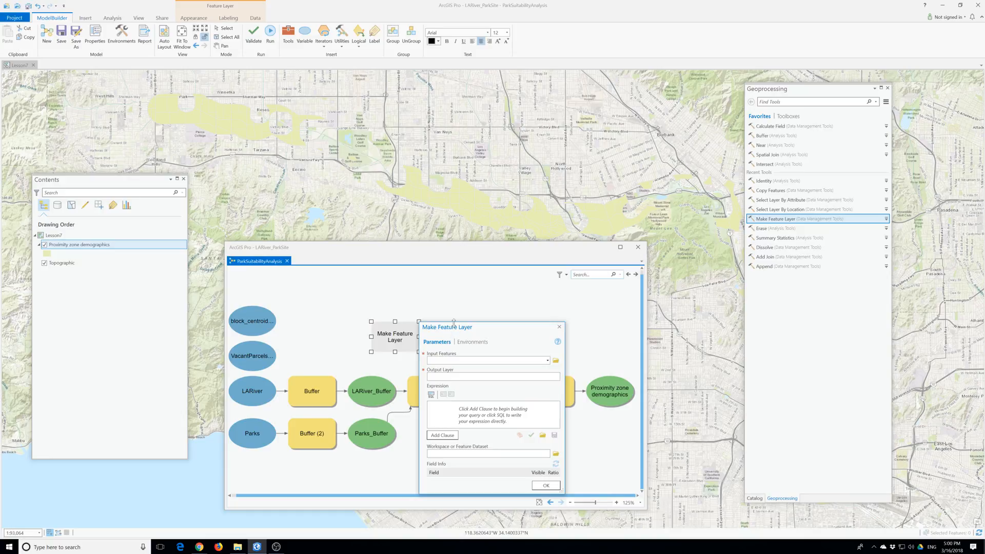
pyautogui.moveTo(453, 323); pyautogui.dragTo(453, 136)
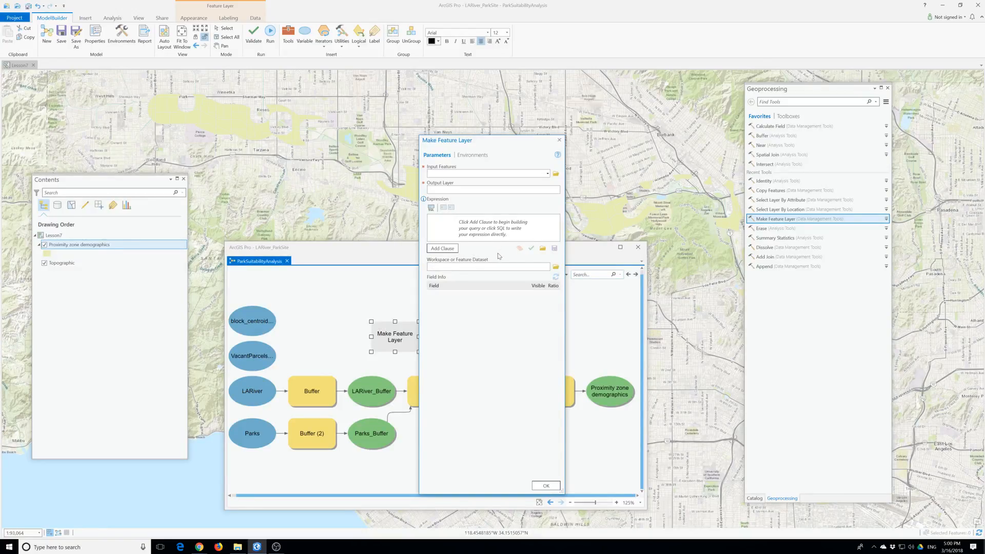
pyautogui.click(547, 173)
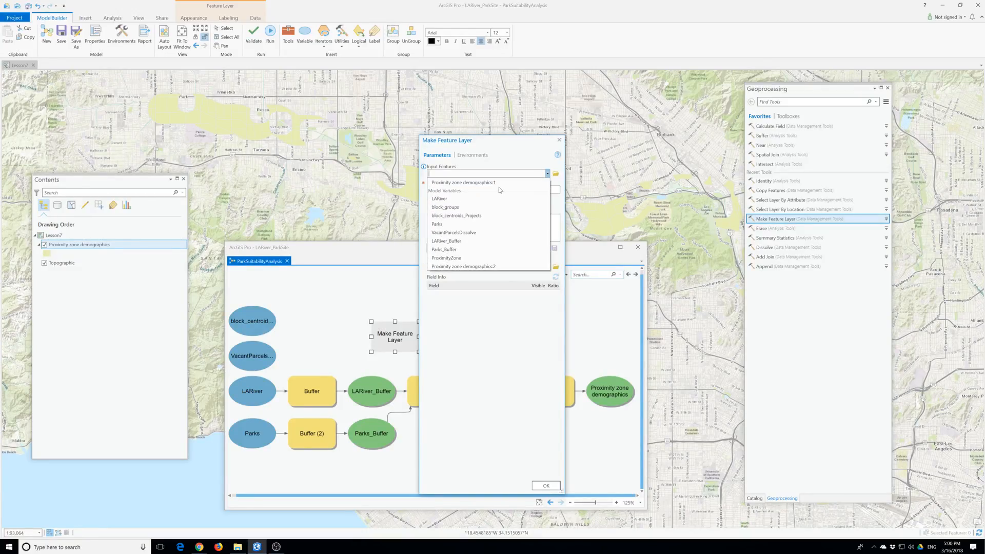
pyautogui.click(494, 183)
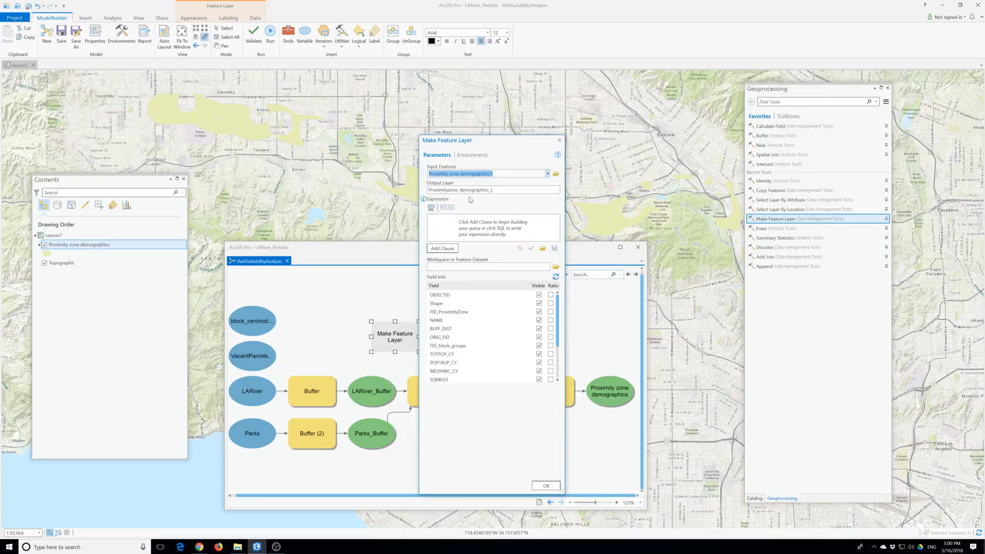
pyautogui.press('Tab')
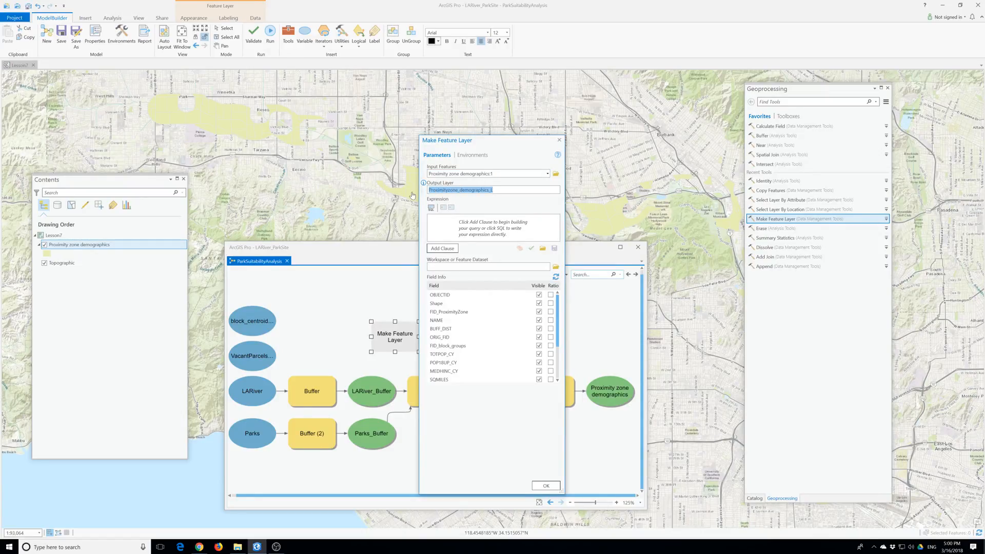
pyautogui.write('Good')
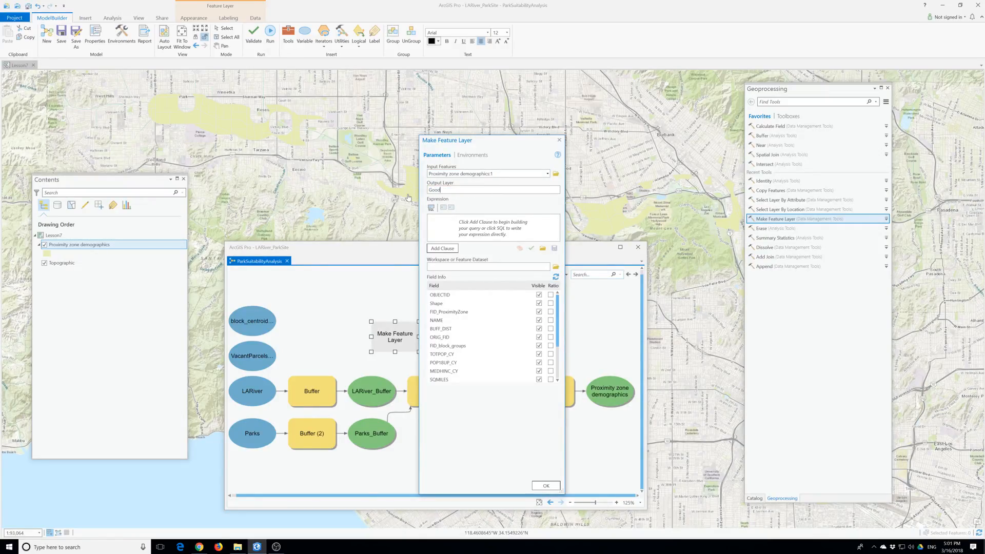
pyautogui.write('zones')
# Add an expression clause requiring Pop Density to be greater than or equal to 8500
pyautogui.click(443, 250)
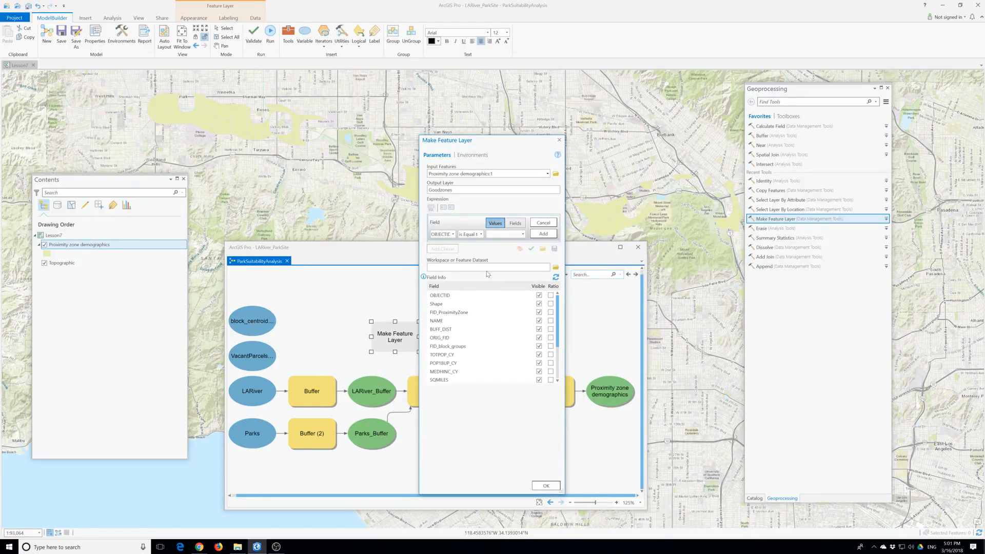
pyautogui.click(453, 234)
pyautogui.click(452, 235)
pyautogui.click(452, 235)
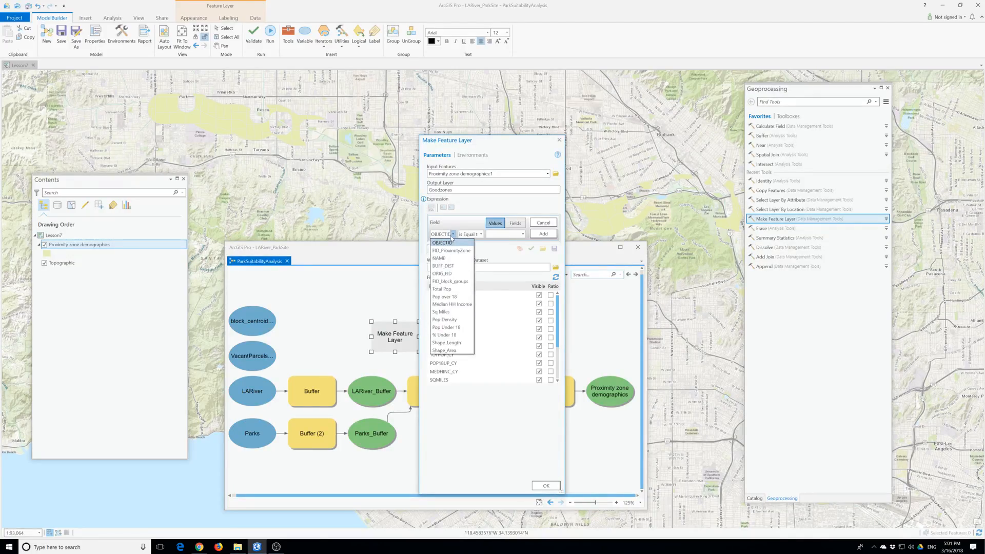
pyautogui.click(445, 320)
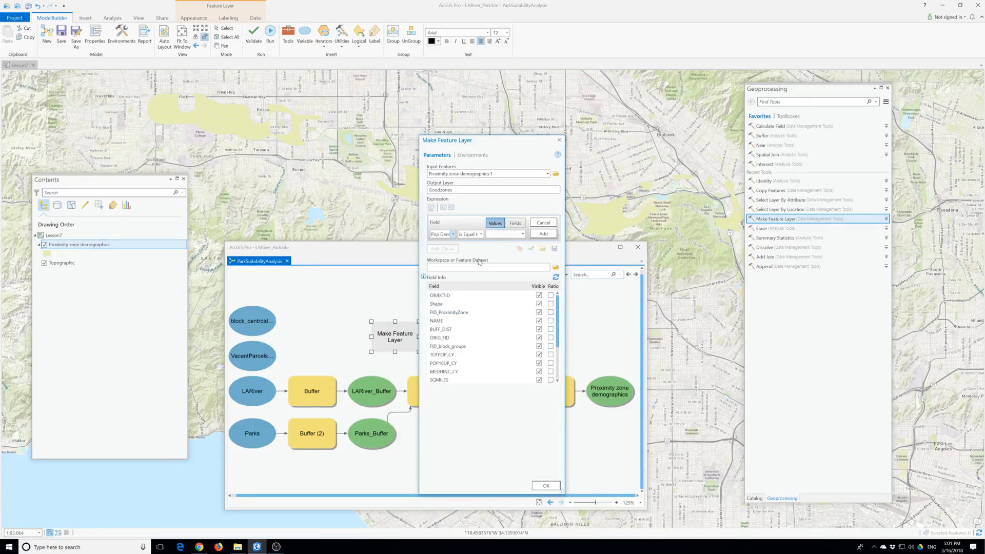
pyautogui.click(481, 234)
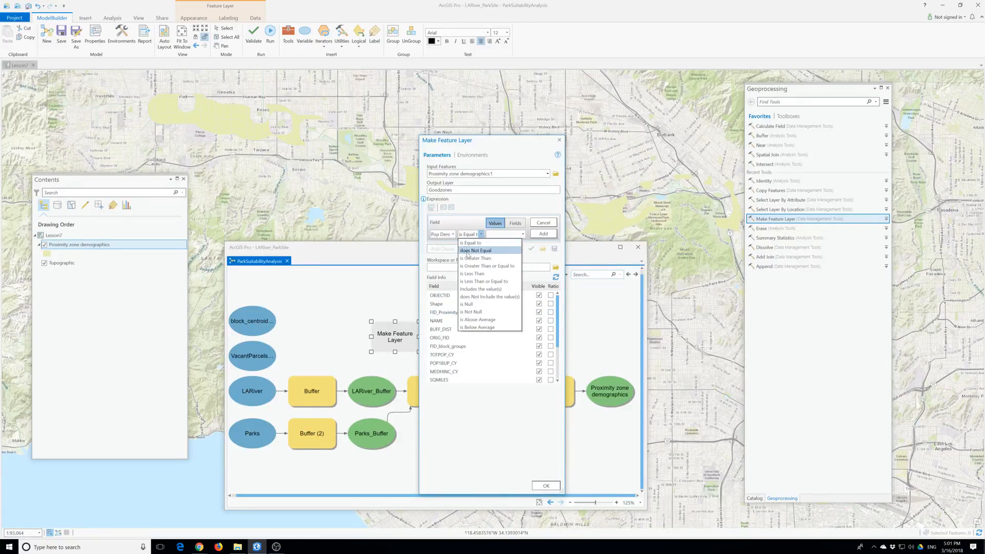
pyautogui.click(485, 266)
pyautogui.click(522, 235)
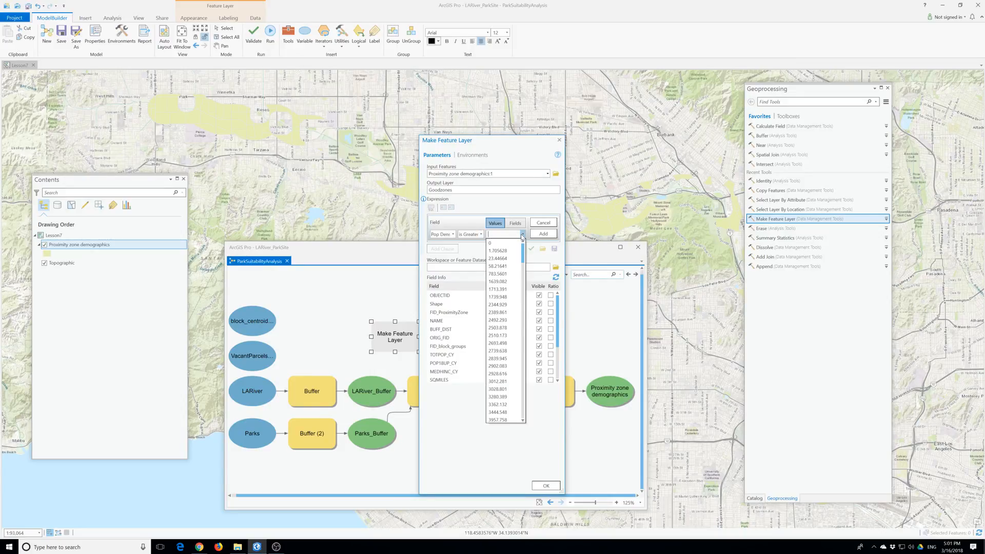
pyautogui.click(506, 234)
pyautogui.write('8500')
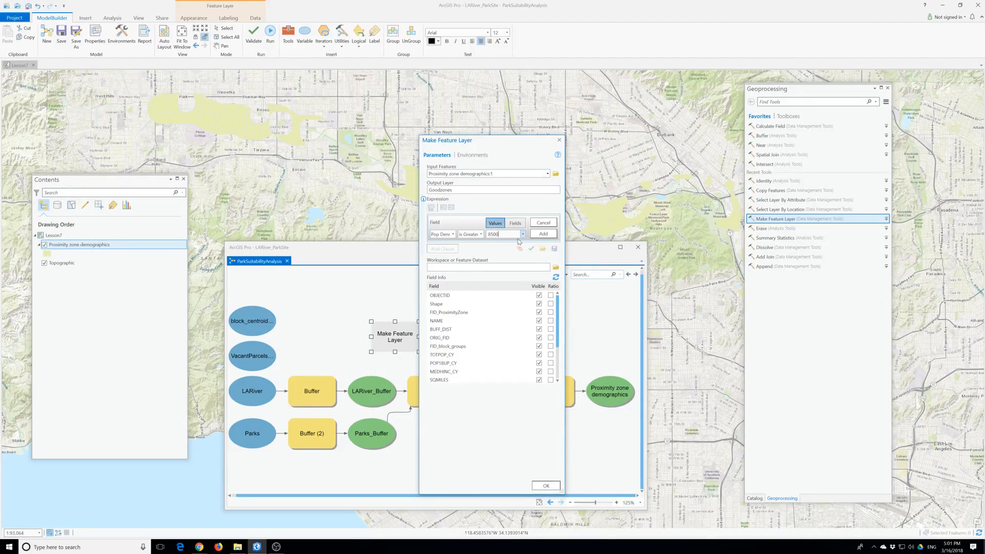
pyautogui.click(544, 234)
# Add an And clause requiring Median HH Income to be less than or equal to 50000
pyautogui.click(442, 238)
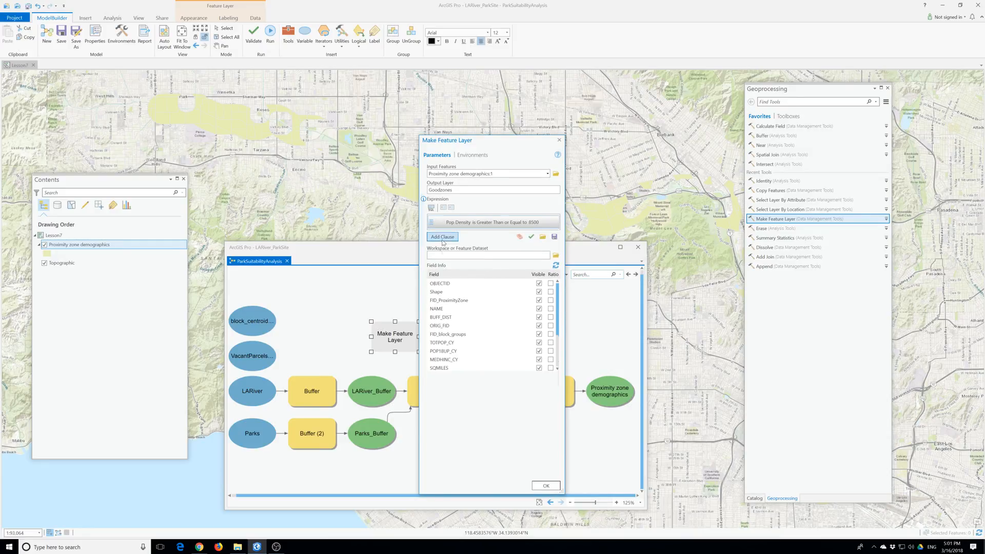
pyautogui.click(466, 249)
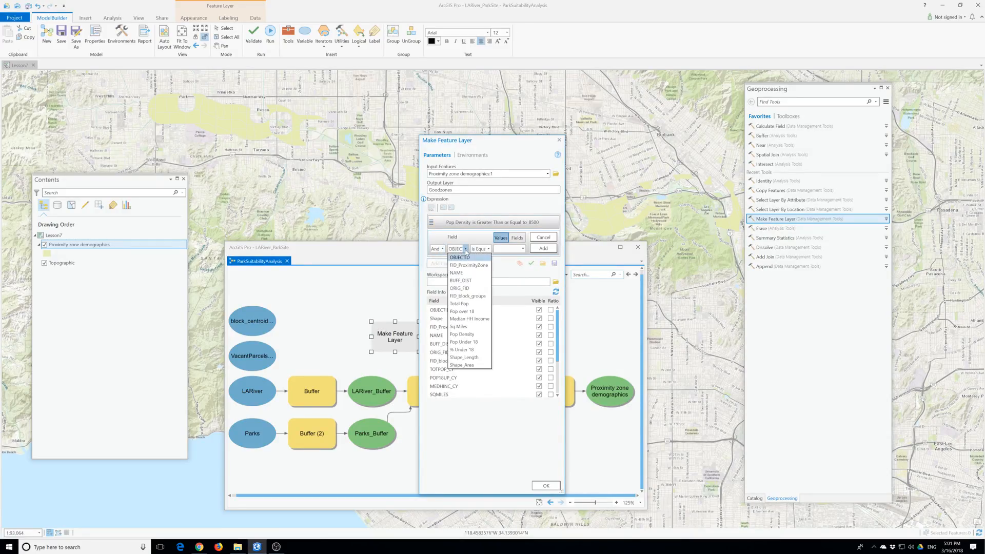
pyautogui.click(469, 319)
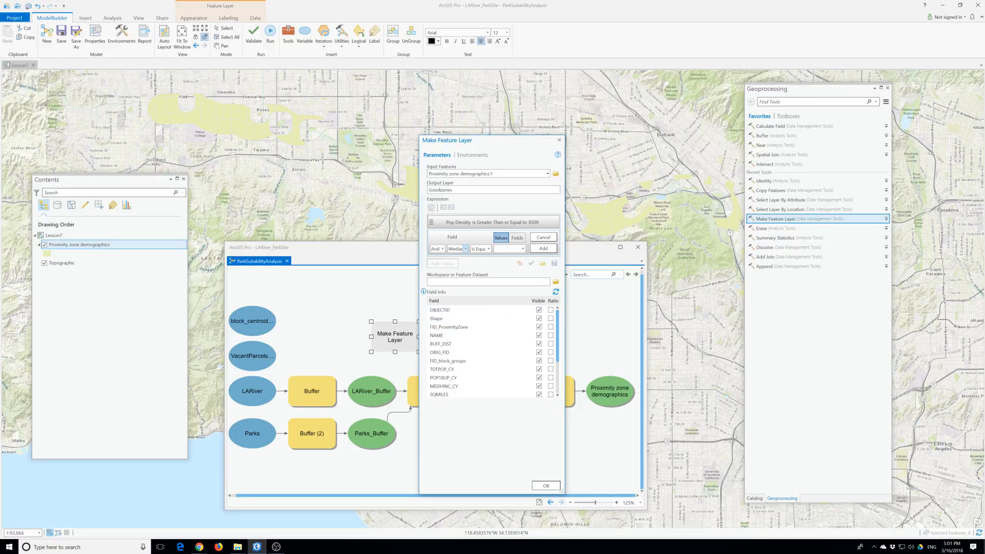
pyautogui.click(481, 252)
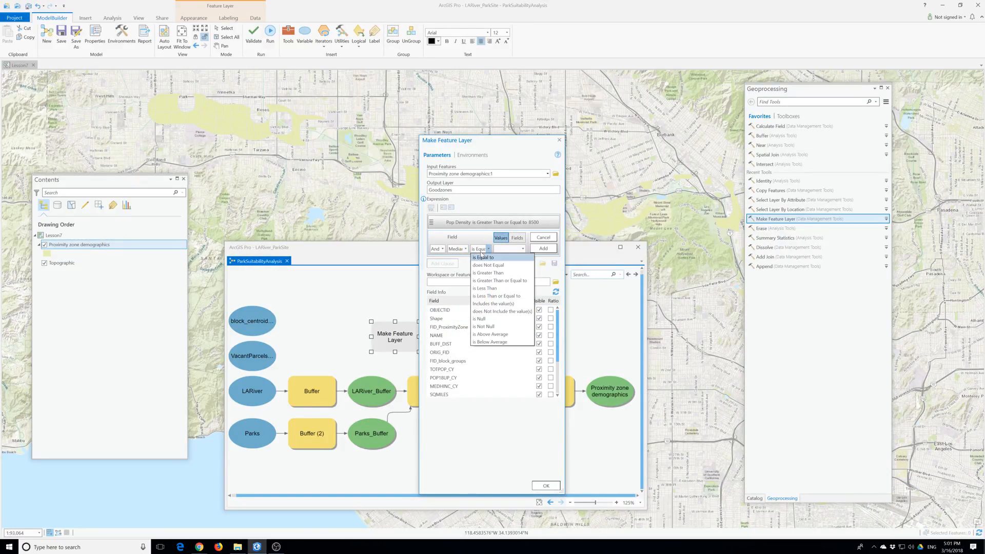
pyautogui.click(482, 297)
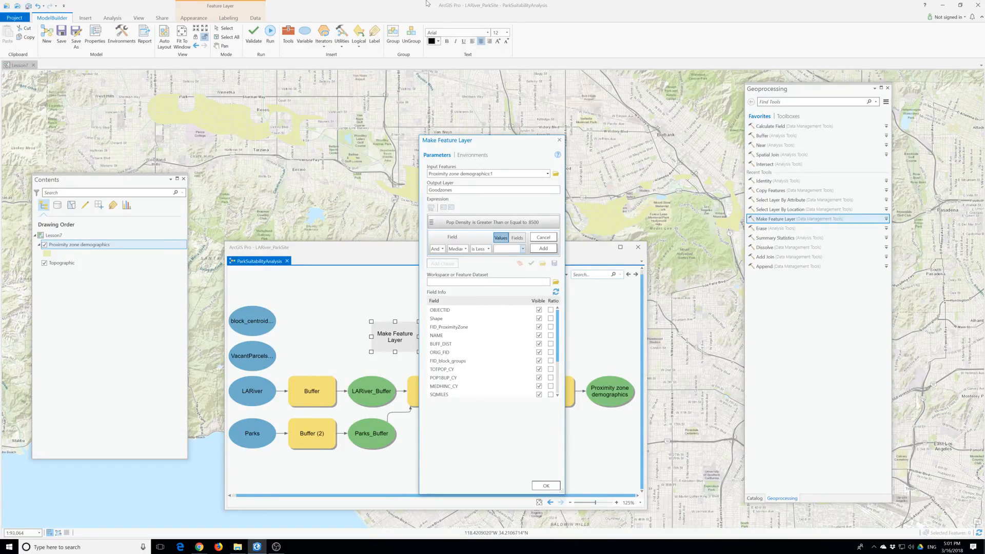
pyautogui.write('50000')
pyautogui.click(544, 248)
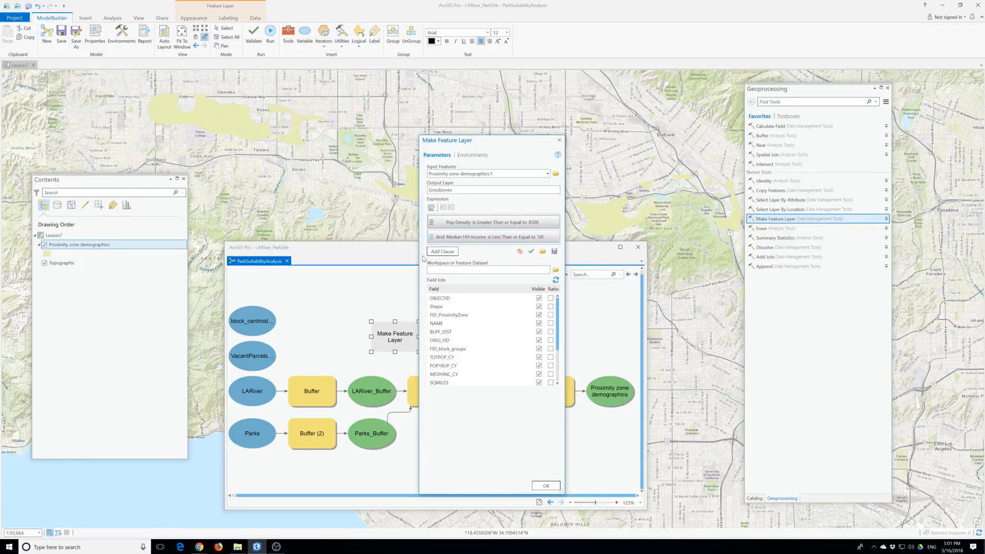
# Add an And clause requiring % Under 18 to be greater than or equal to 22
pyautogui.click(442, 251)
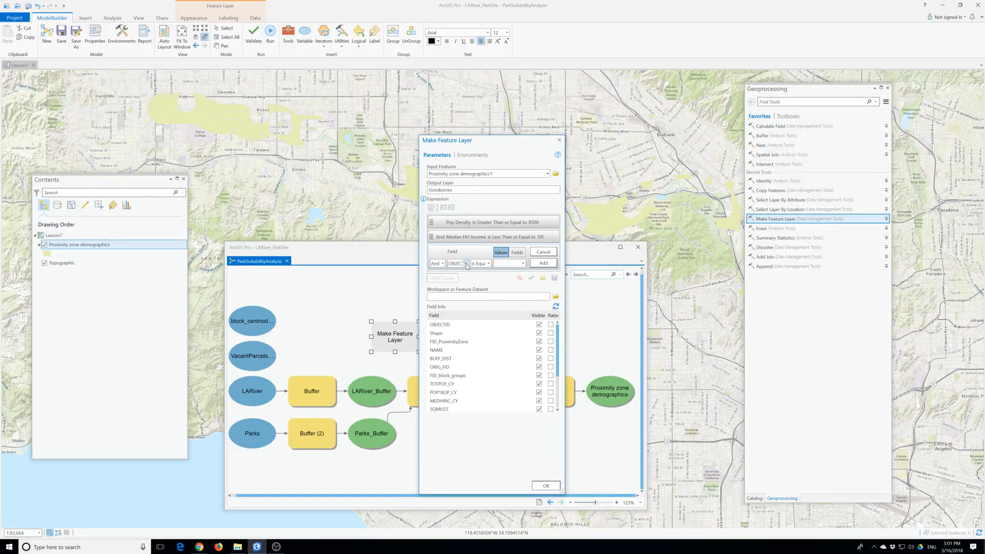
pyautogui.click(464, 263)
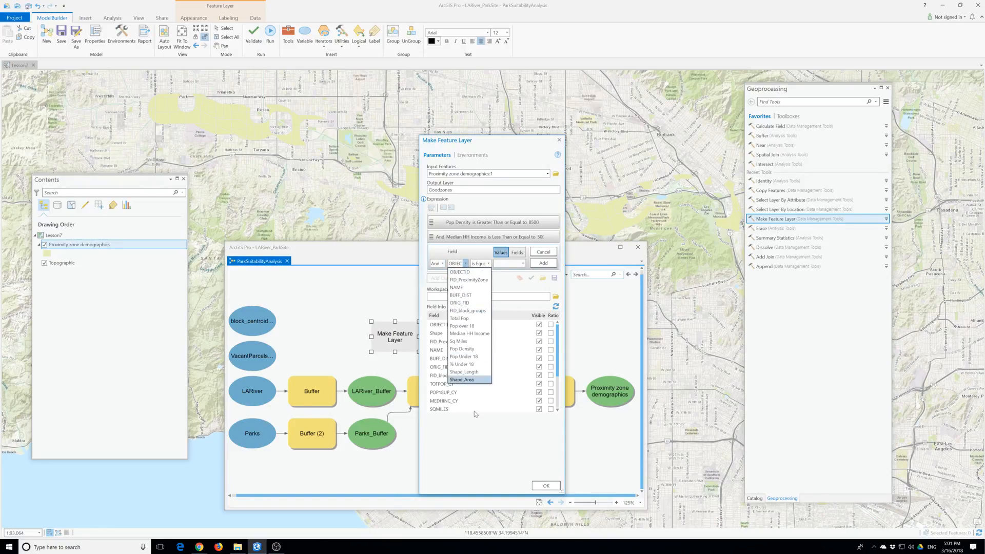
pyautogui.click(466, 364)
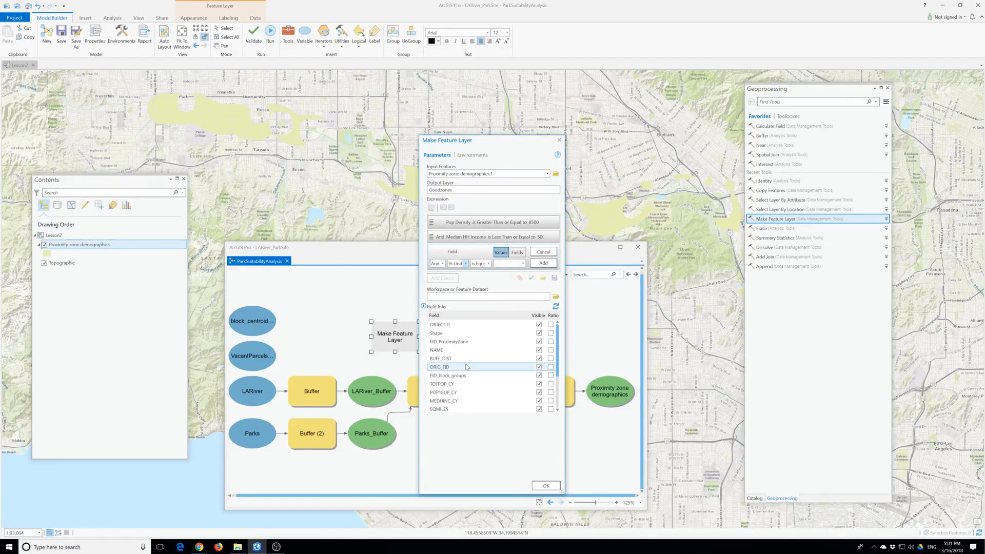
pyautogui.click(488, 264)
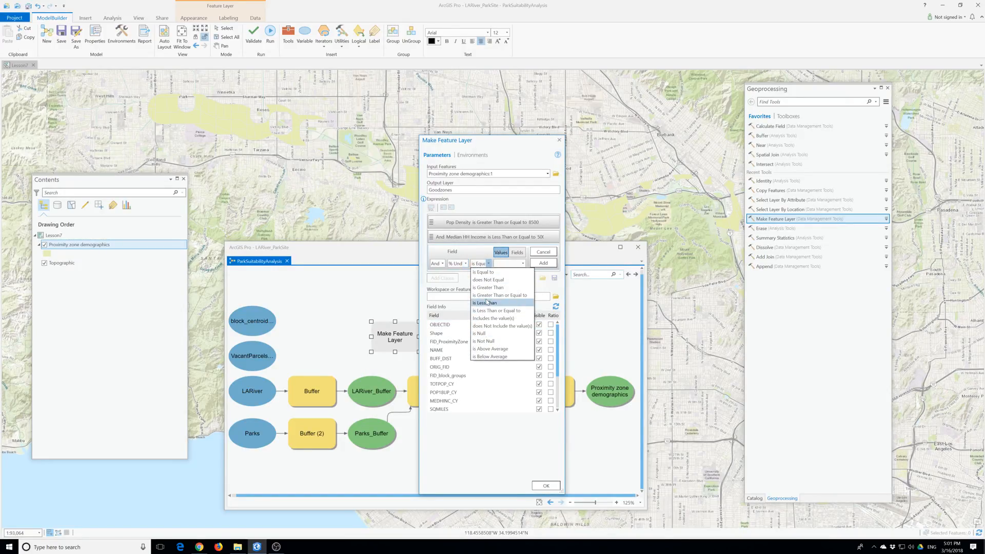
pyautogui.click(495, 295)
pyautogui.click(523, 265)
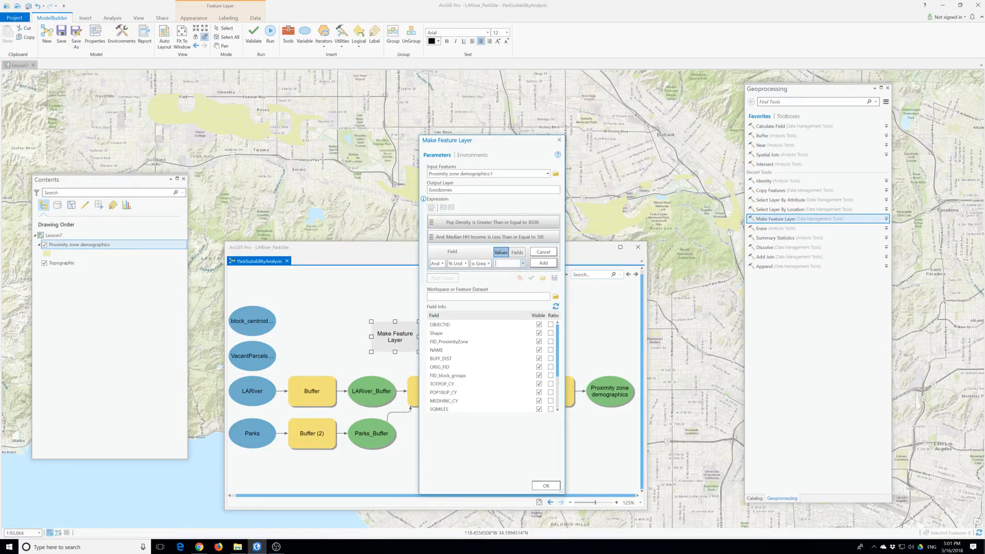
pyautogui.write('22')
pyautogui.click(551, 264)
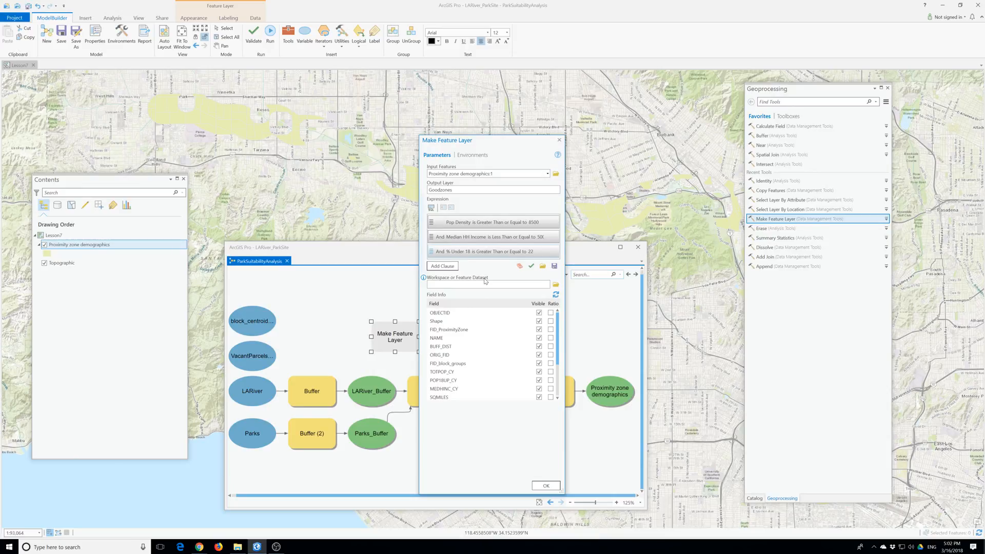
# Hide the FID_ProximityZone, NAME, BUFF_DIST, ORIG_FID and FID_block_groups fields in the output layer, keeping OBJECTID and Shape visible
pyautogui.click(539, 313)
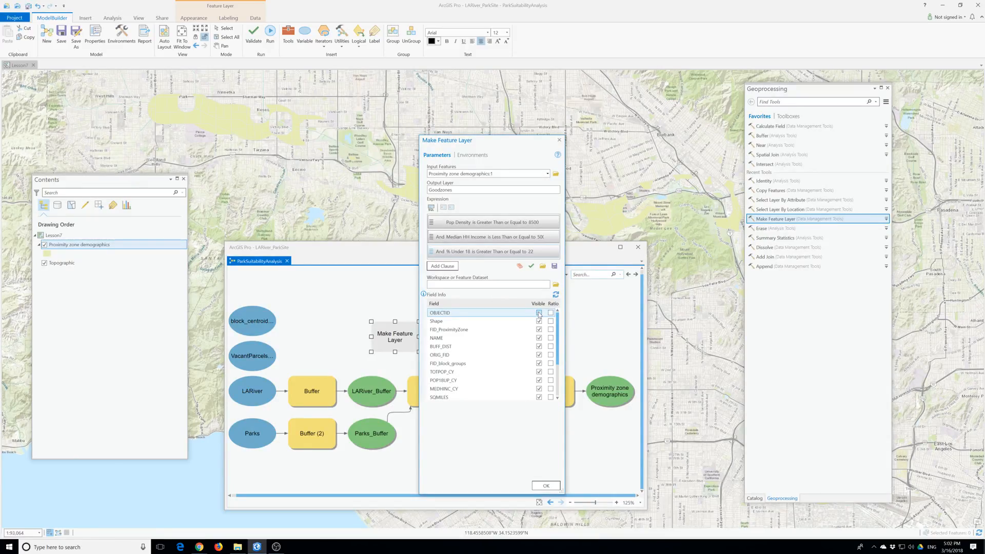
pyautogui.scroll(-2, 539, 314)
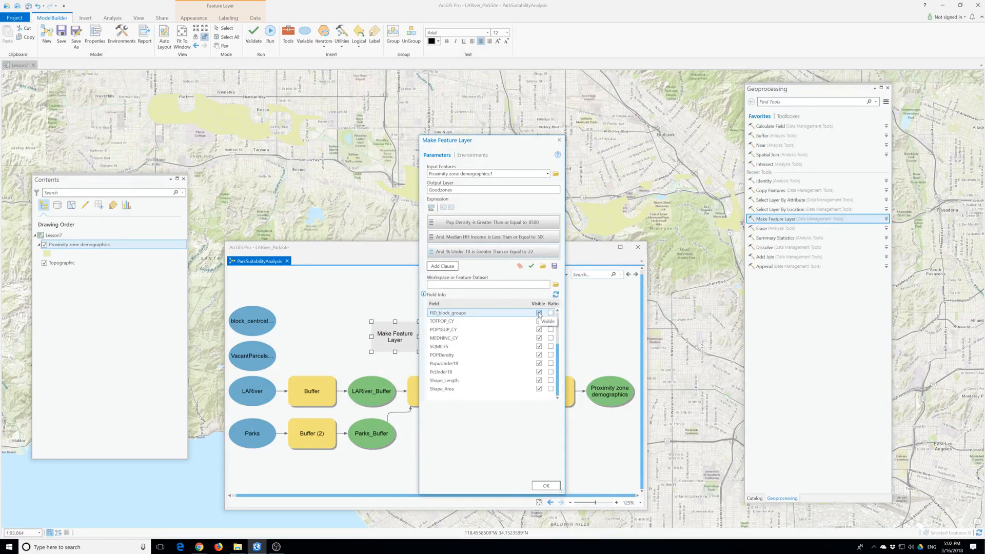
pyautogui.scroll(2, 539, 314)
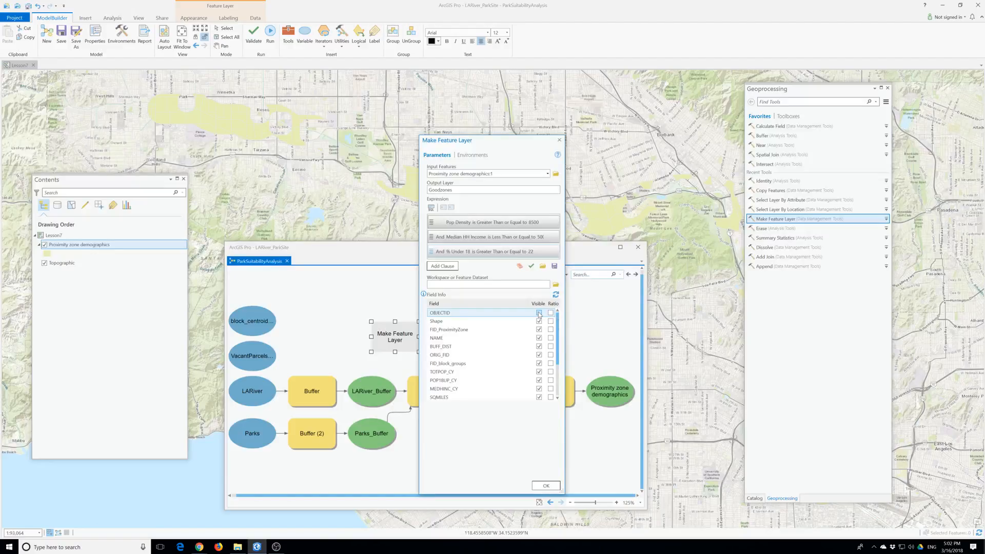
pyautogui.click(539, 313)
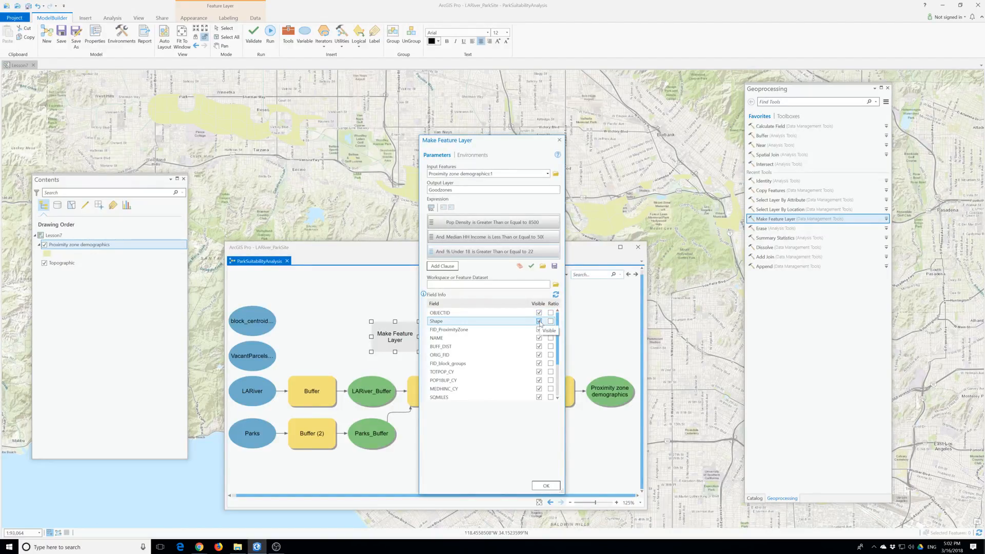
pyautogui.click(539, 330)
pyautogui.click(538, 337)
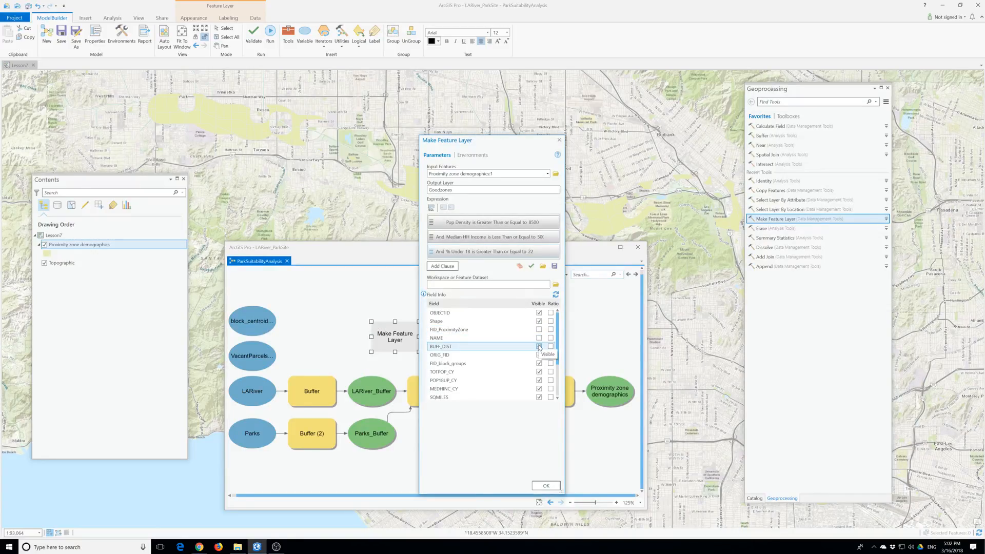
pyautogui.click(539, 347)
pyautogui.click(538, 355)
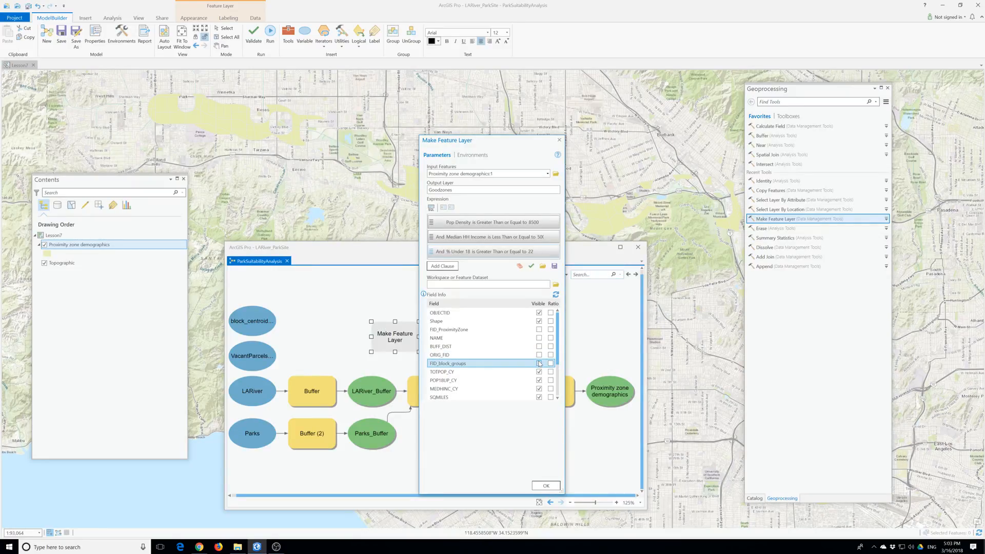
pyautogui.click(539, 363)
# Hide the TOTPOP_CY and POP18UP_CY fields in the Goodzones output layer
pyautogui.scroll(-1, 539, 363)
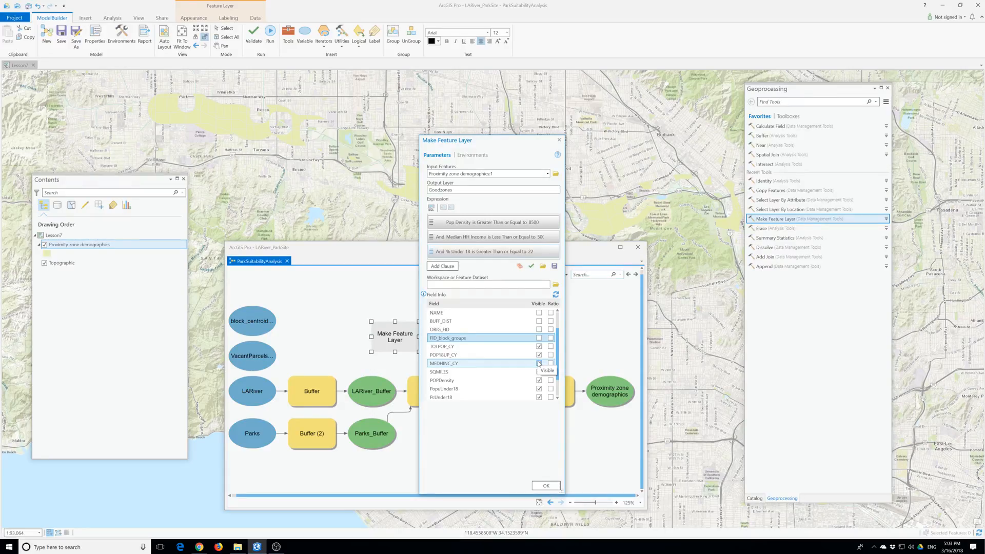
pyautogui.scroll(-1, 539, 365)
pyautogui.scroll(1, 539, 364)
pyautogui.click(539, 363)
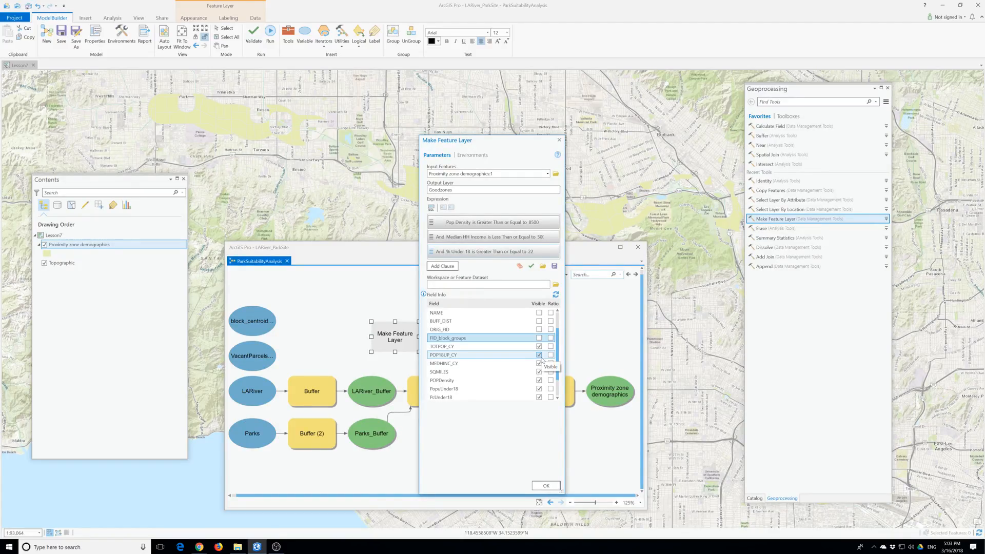
pyautogui.click(538, 354)
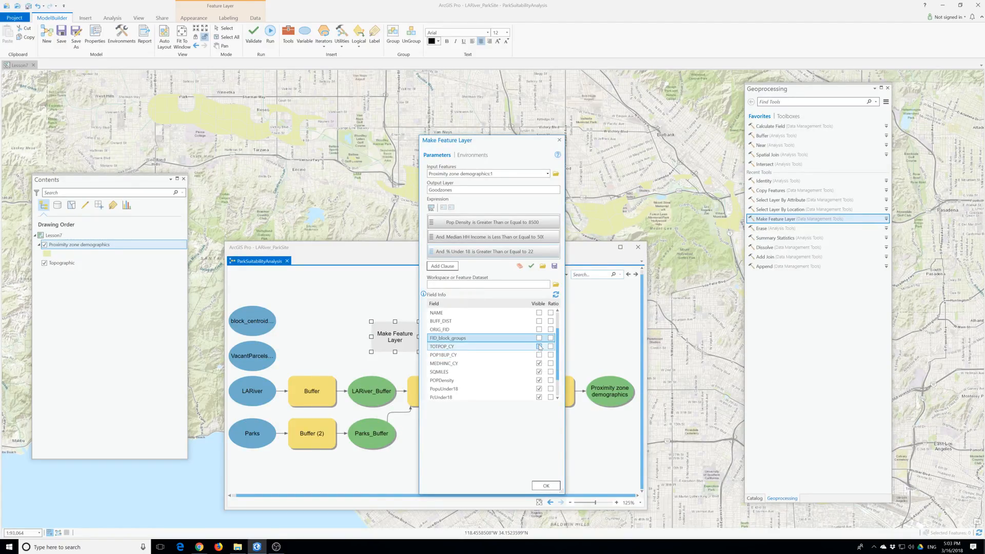
# Hide the SQMILES, PopuUnder18, Shape_Length and Shape_Area fields, keep MEDHINC_CY, POPDensity and PctUnder18 visible, and accept the Make Feature Layer settings
pyautogui.scroll(-1, 539, 347)
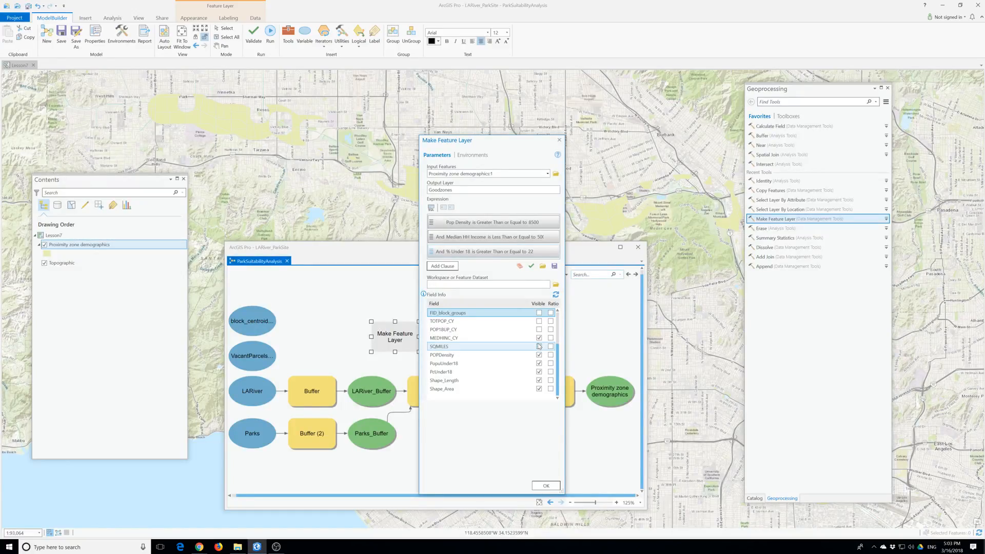
pyautogui.click(539, 347)
pyautogui.click(539, 363)
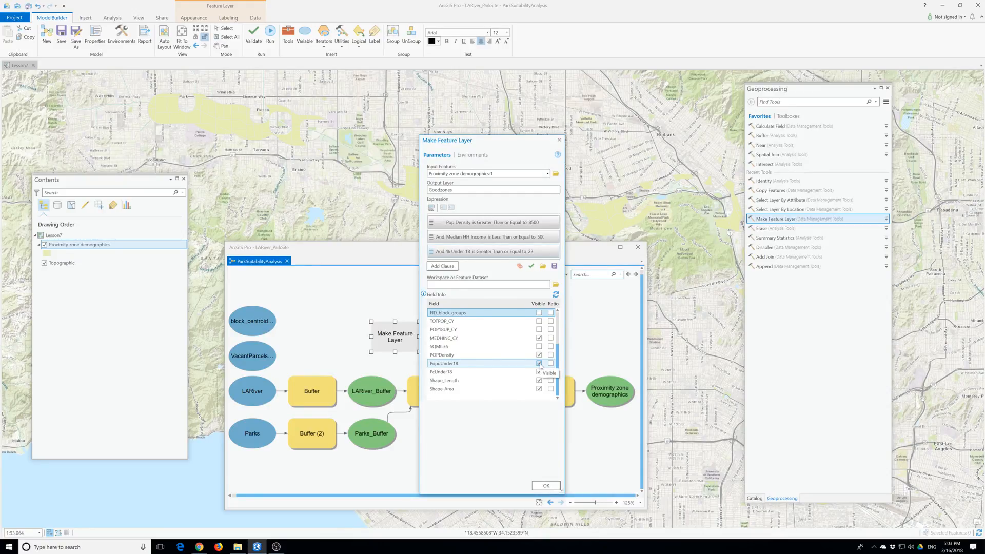
pyautogui.click(538, 363)
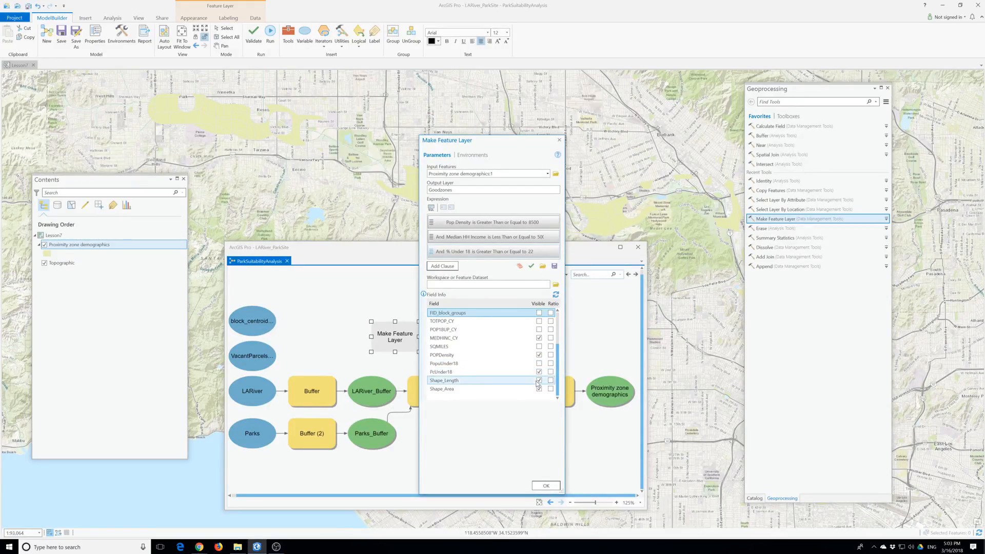
pyautogui.click(539, 380)
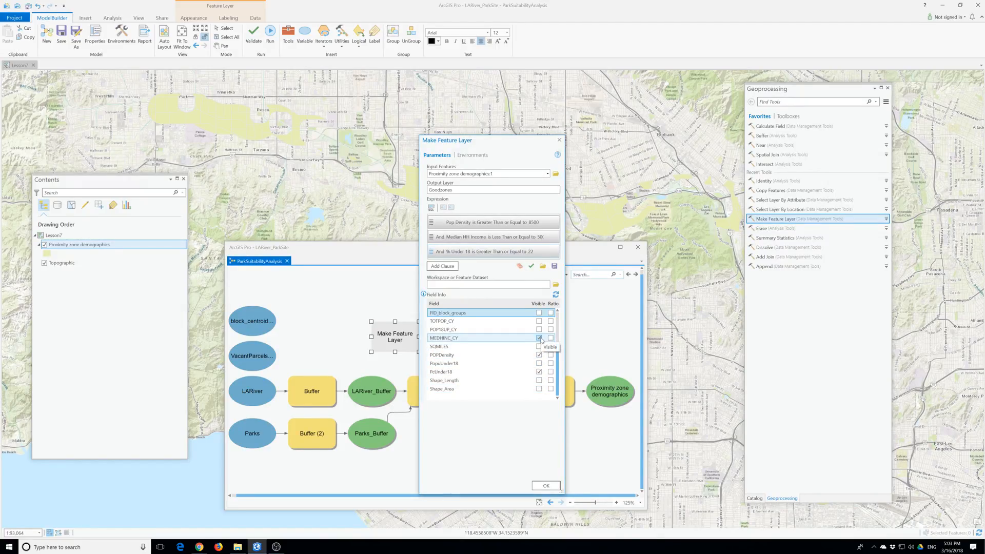
pyautogui.scroll(3, 540, 340)
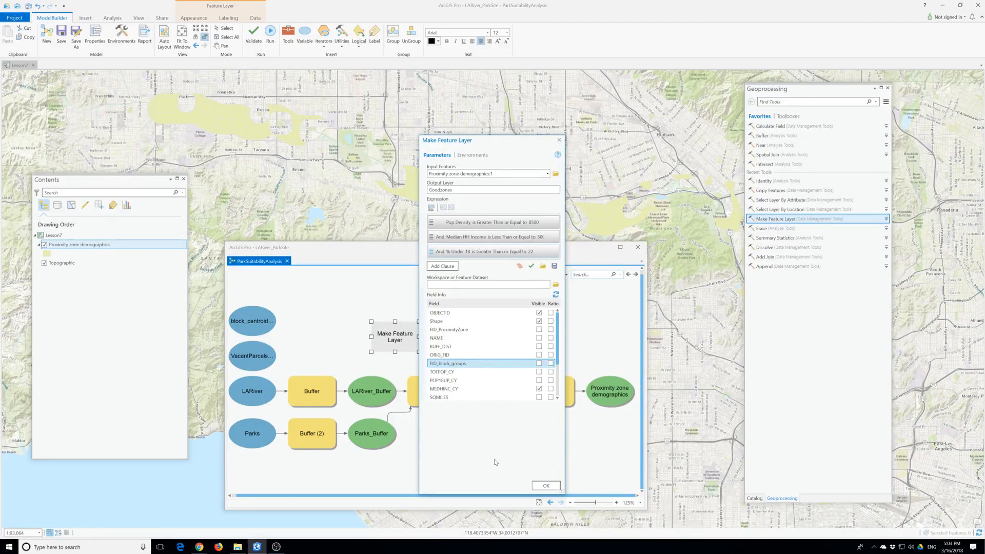
pyautogui.scroll(-2, 485, 382)
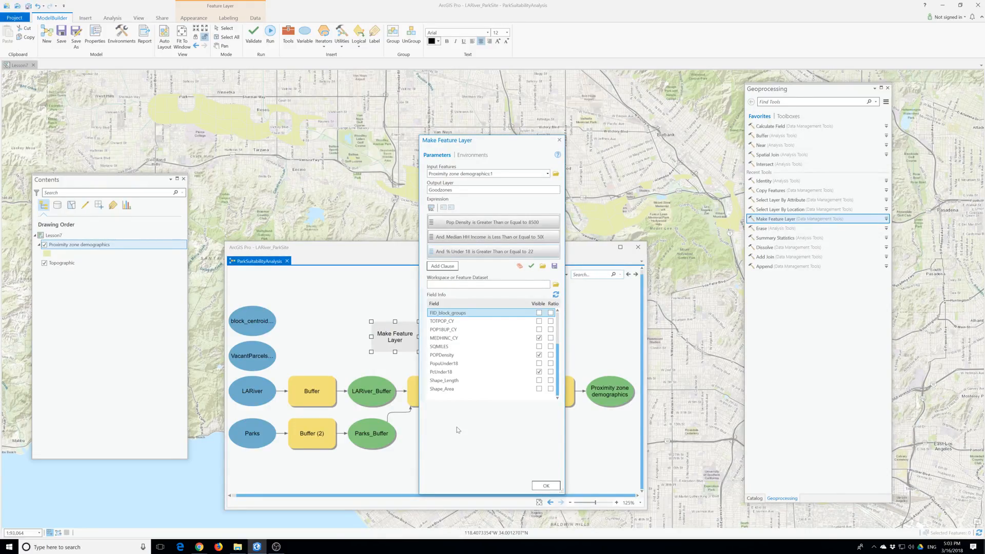
pyautogui.click(545, 486)
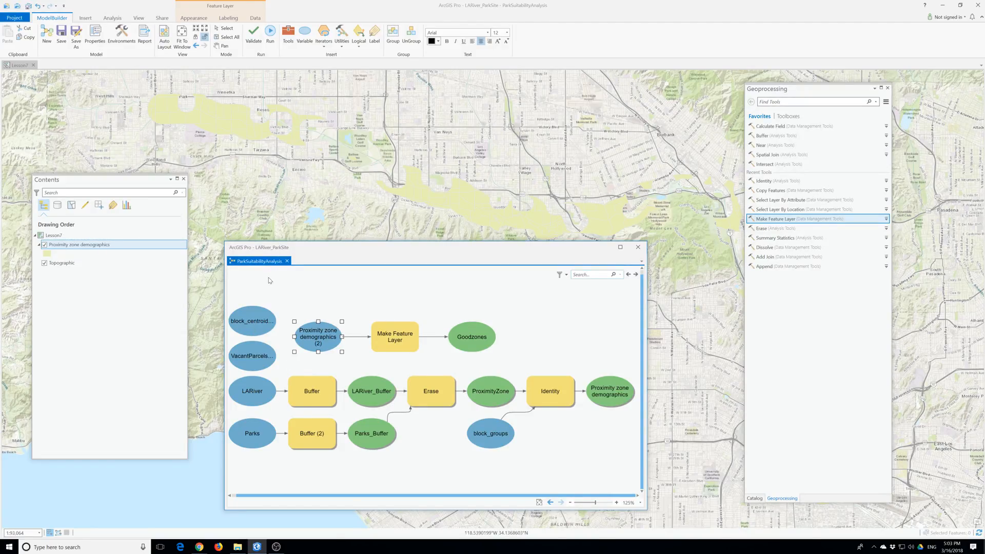
# Set the Make Feature Layer tool's input features to the model variable Proximity zone demographics (2)
pyautogui.doubleClick(396, 340)
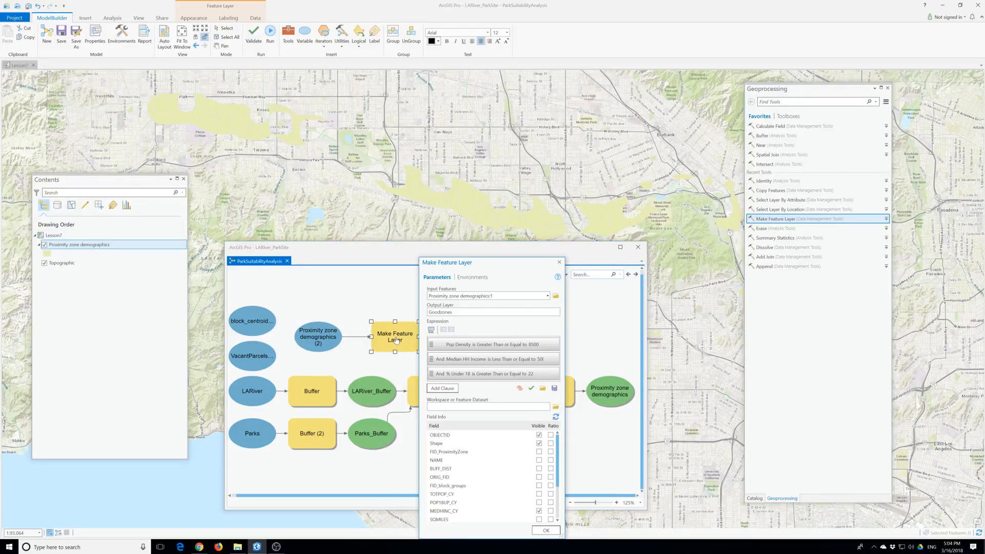
pyautogui.click(547, 296)
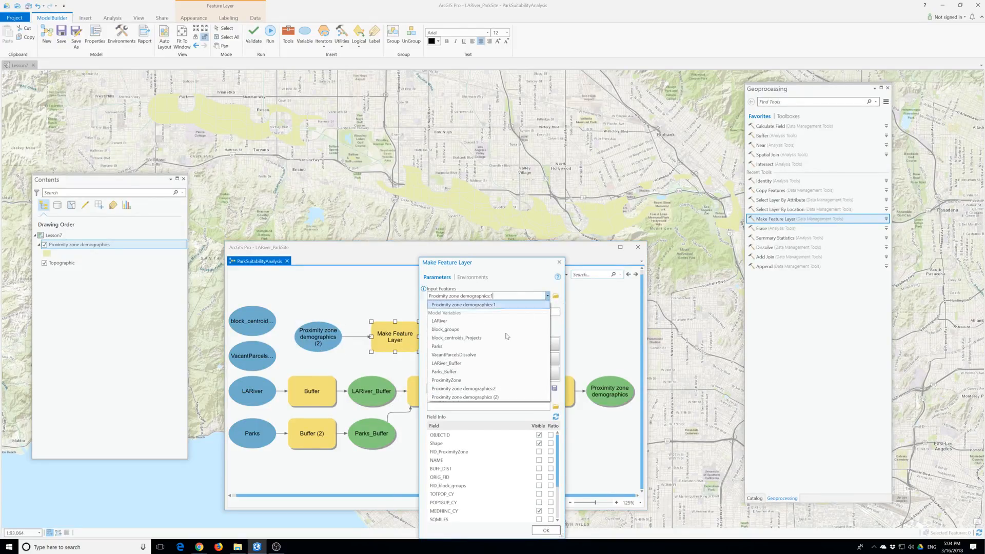
pyautogui.click(490, 399)
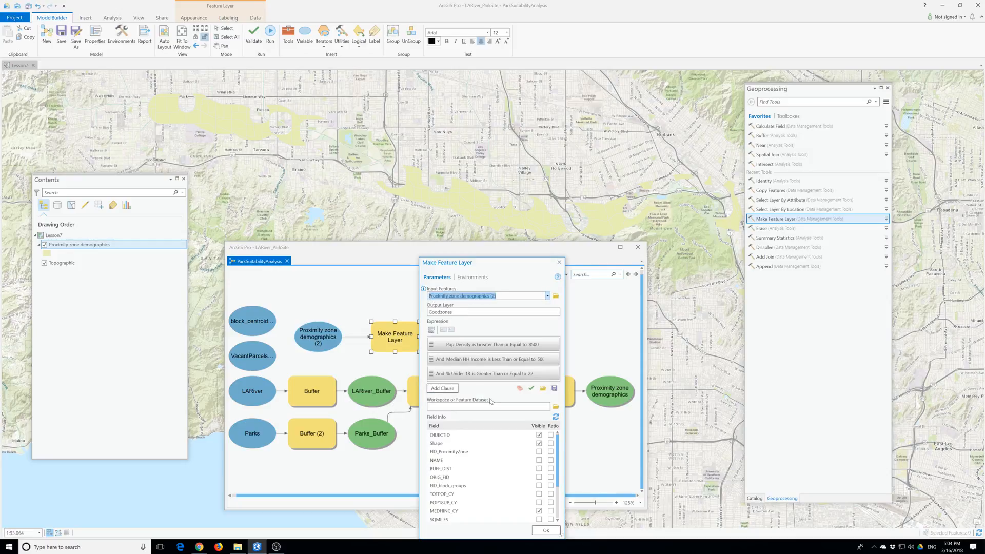
pyautogui.click(546, 531)
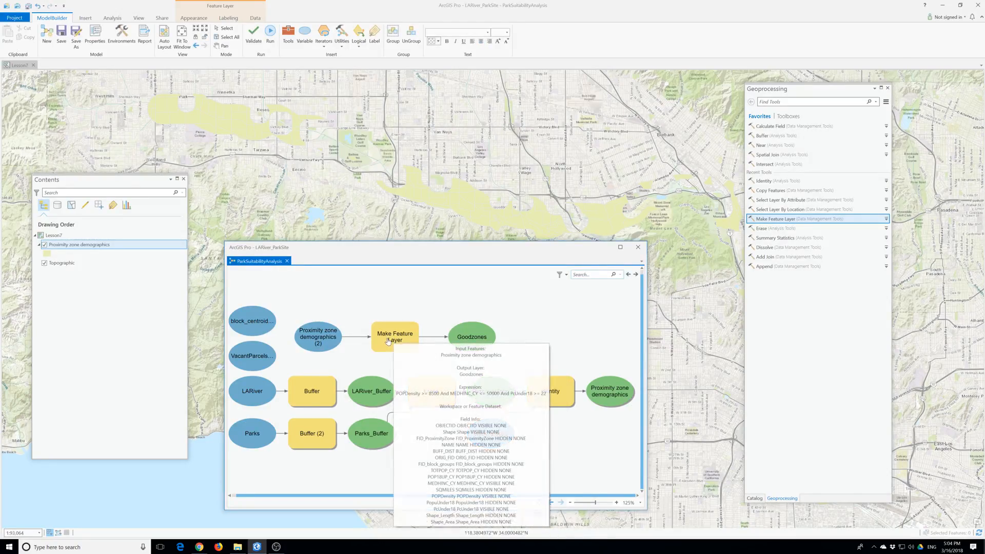
# Connect the Identity output Proximity zone demographics to Make Feature Layer as Input Features, and remove the redundant blue Proximity zone demographics variable
pyautogui.click(613, 390)
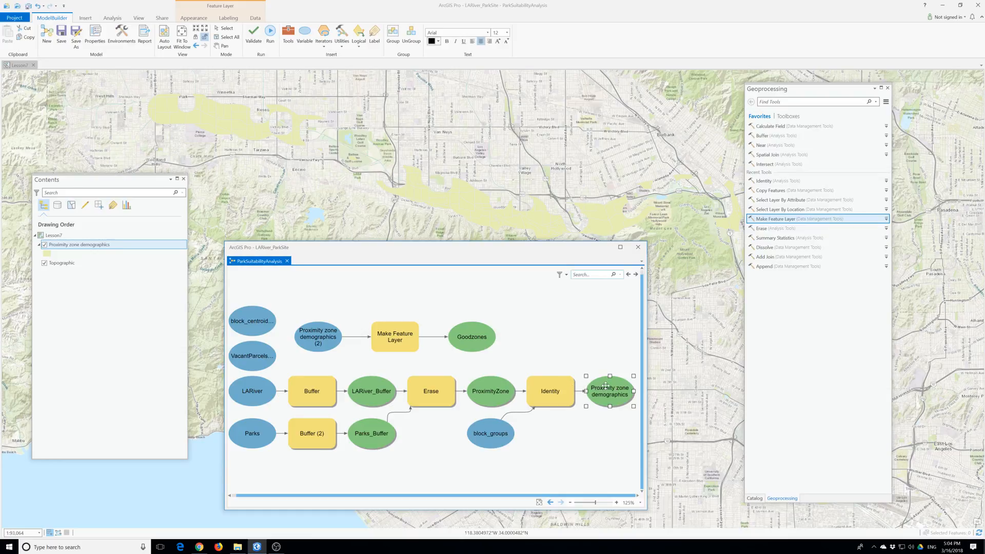
pyautogui.moveTo(613, 390); pyautogui.dragTo(406, 342)
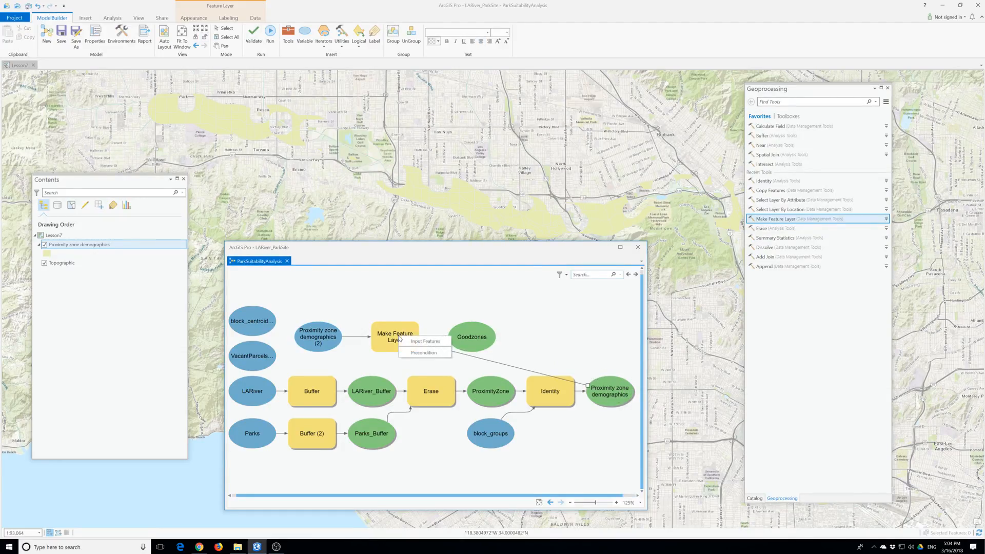
pyautogui.click(431, 342)
pyautogui.click(311, 351)
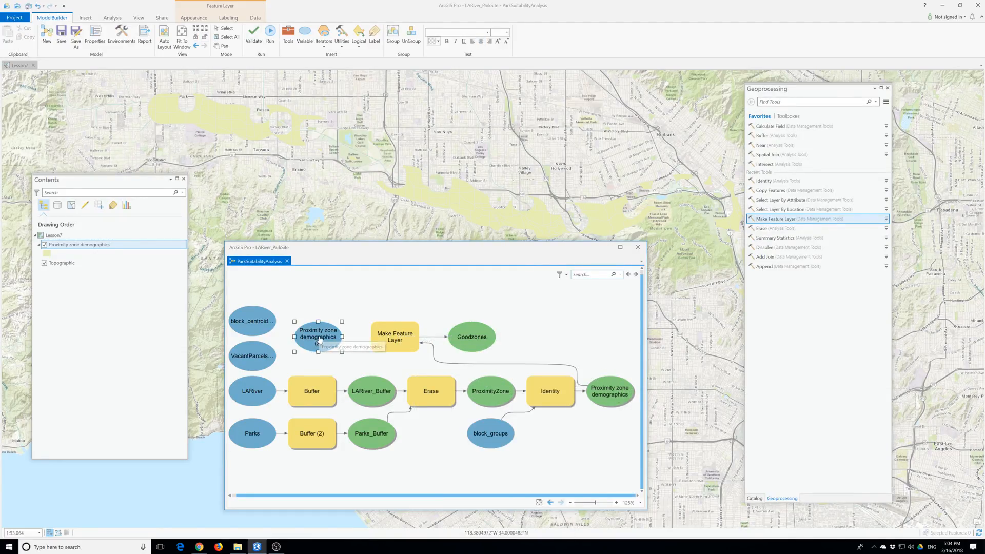
pyautogui.hotkey('ctrl', 'x')
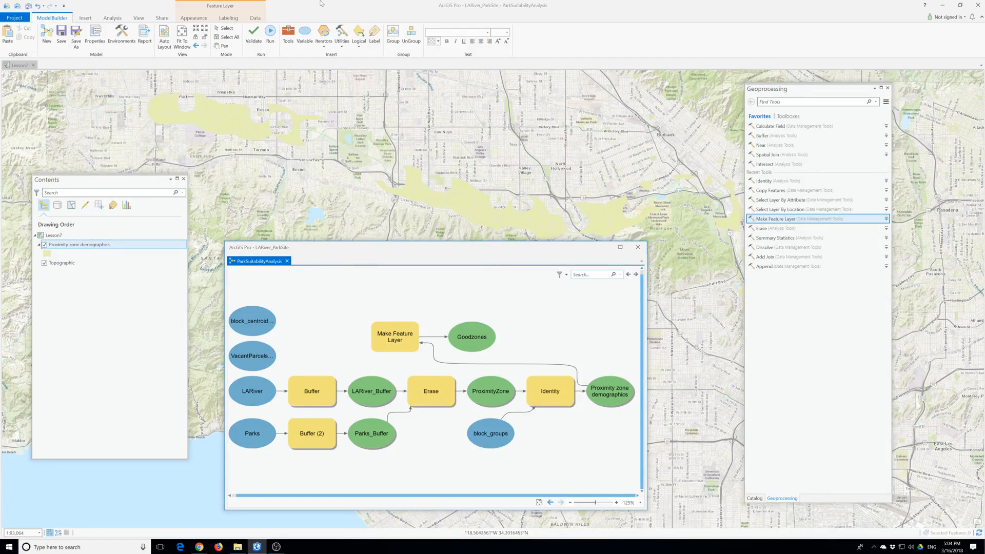
# Fit the model to its window with an automatic layout, and enlarge the model window to make room for more tools
pyautogui.click(181, 37)
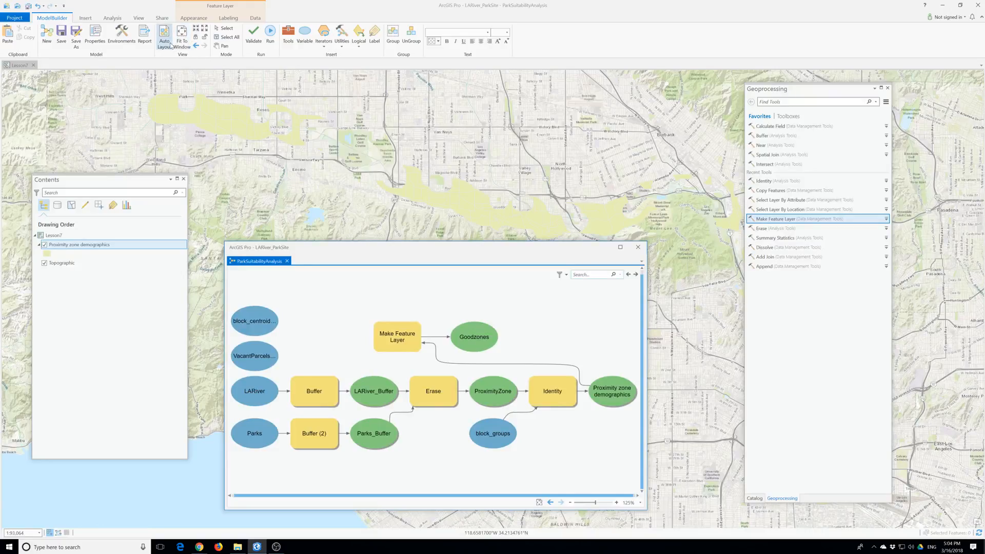
pyautogui.click(164, 37)
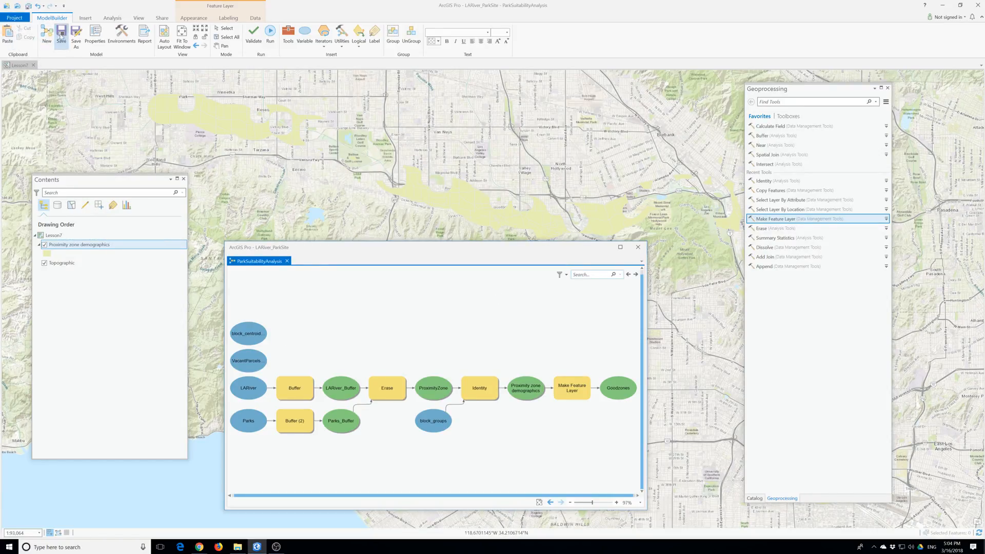
pyautogui.moveTo(225, 242); pyautogui.dragTo(69, 89)
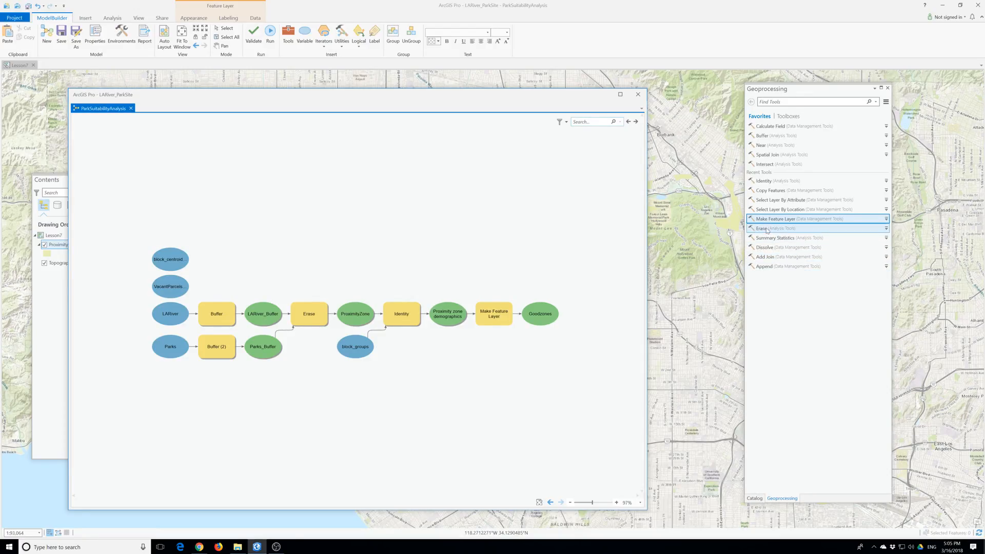
# Add a second Make Feature Layer tool beside the vacant parcels variable and connect VacantParcelsDissolve to it as Input Features
pyautogui.moveTo(768, 221); pyautogui.dragTo(227, 276)
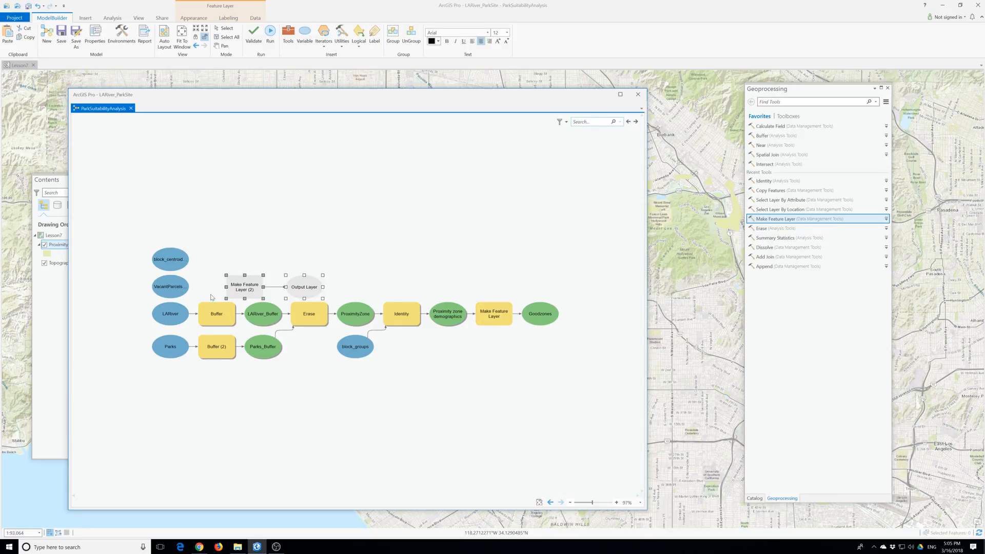
pyautogui.moveTo(174, 294); pyautogui.dragTo(245, 291)
pyautogui.click(248, 299)
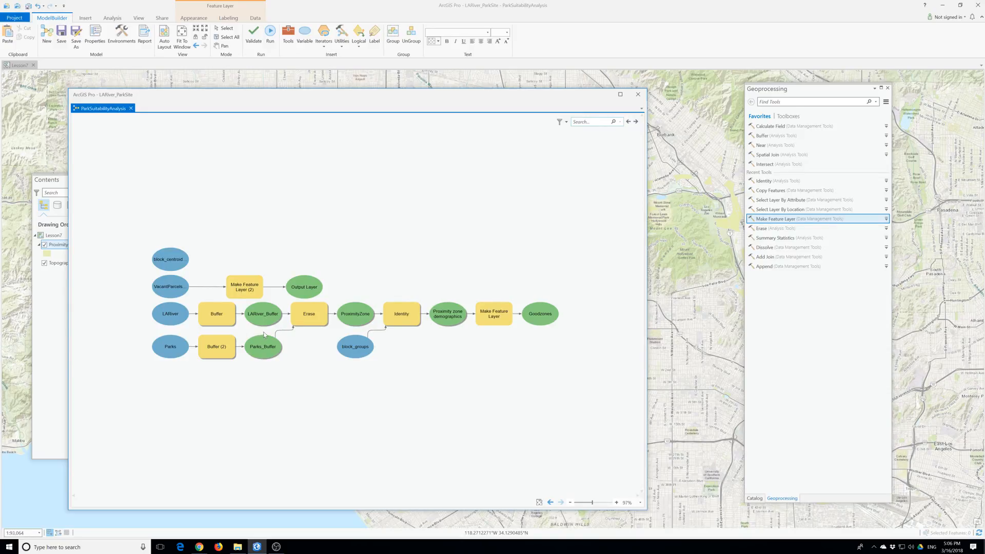
# Name the output layer of Make Feature Layer (2) "suitable Size vacant Parcels"
pyautogui.doubleClick(245, 285)
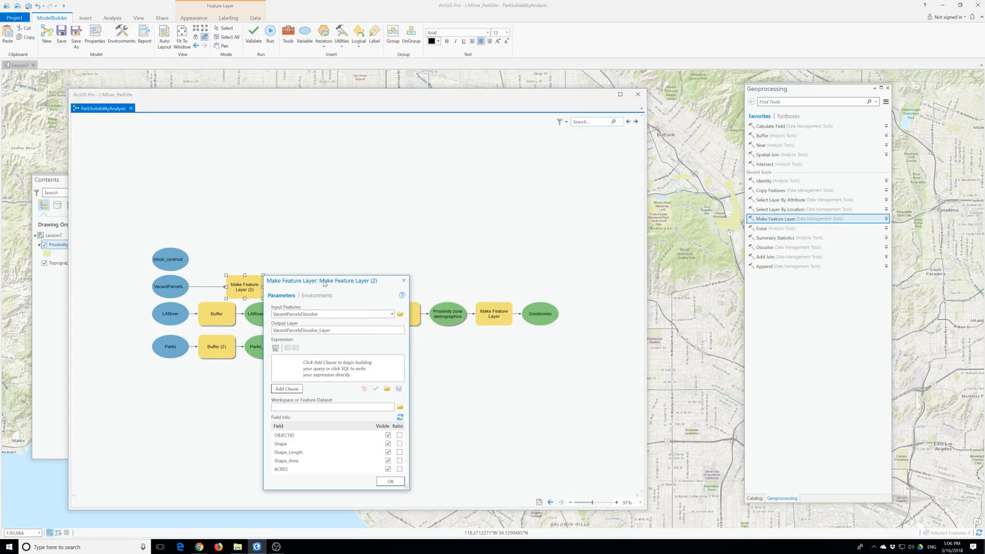
pyautogui.moveTo(334, 276); pyautogui.dragTo(334, 180)
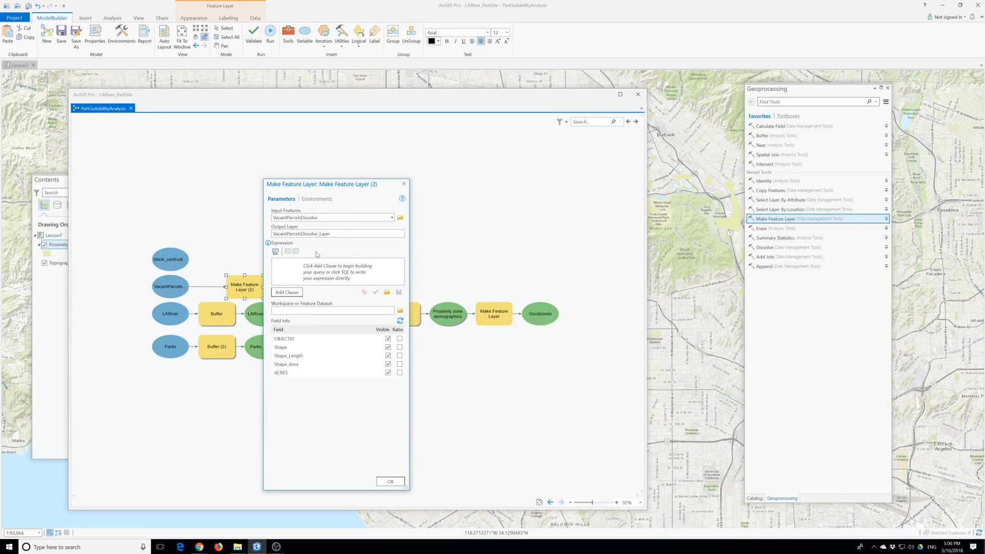
pyautogui.moveTo(338, 234); pyautogui.dragTo(269, 233)
pyautogui.write('suitable Size')
pyautogui.write('vacant Parcels')
# Add an expression clause requiring Acres to be greater than or equal to the listed value 0.250042065872929
pyautogui.click(294, 293)
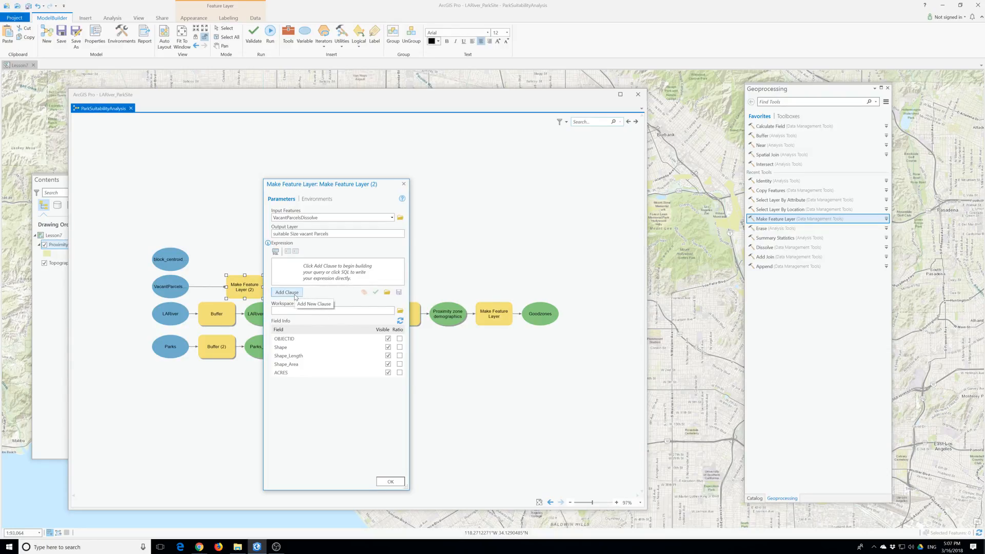
pyautogui.click(295, 293)
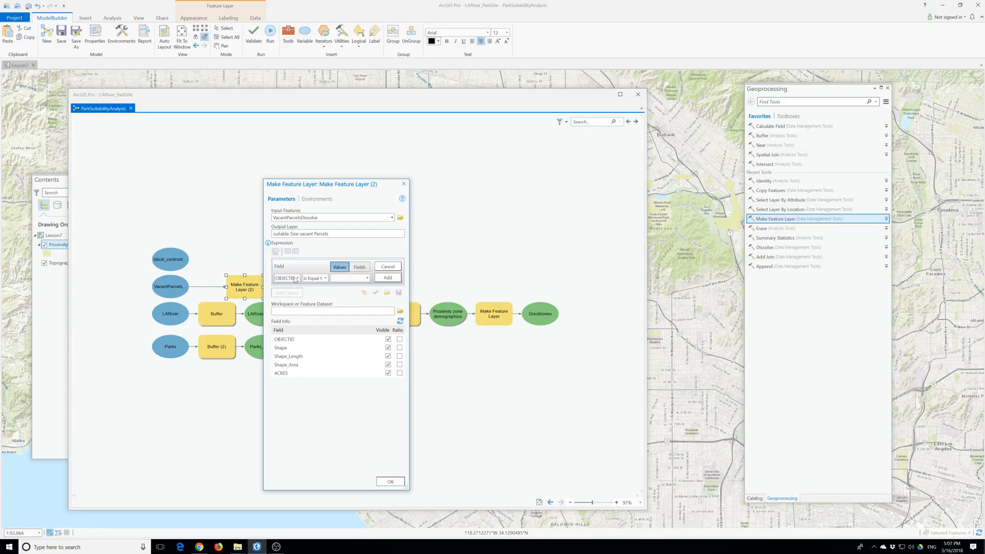
pyautogui.click(290, 277)
pyautogui.click(293, 310)
pyautogui.click(321, 279)
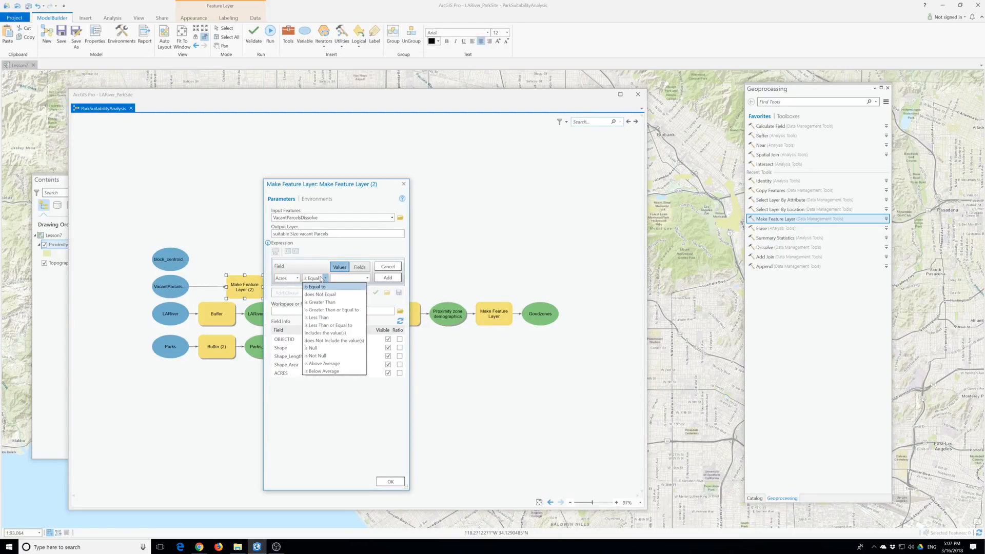
pyautogui.click(326, 311)
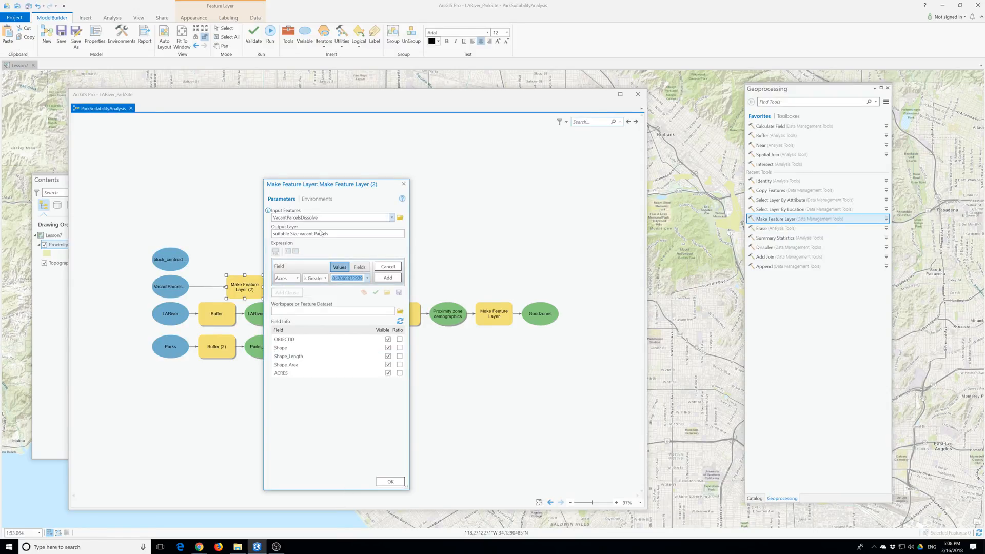
pyautogui.click(340, 278)
pyautogui.click(324, 280)
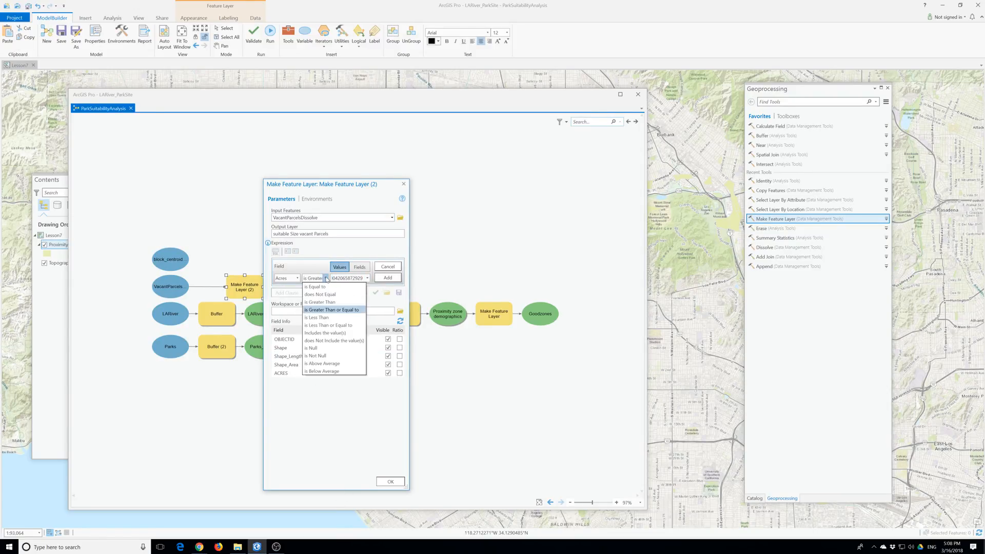
pyautogui.click(323, 312)
pyautogui.doubleClick(350, 278)
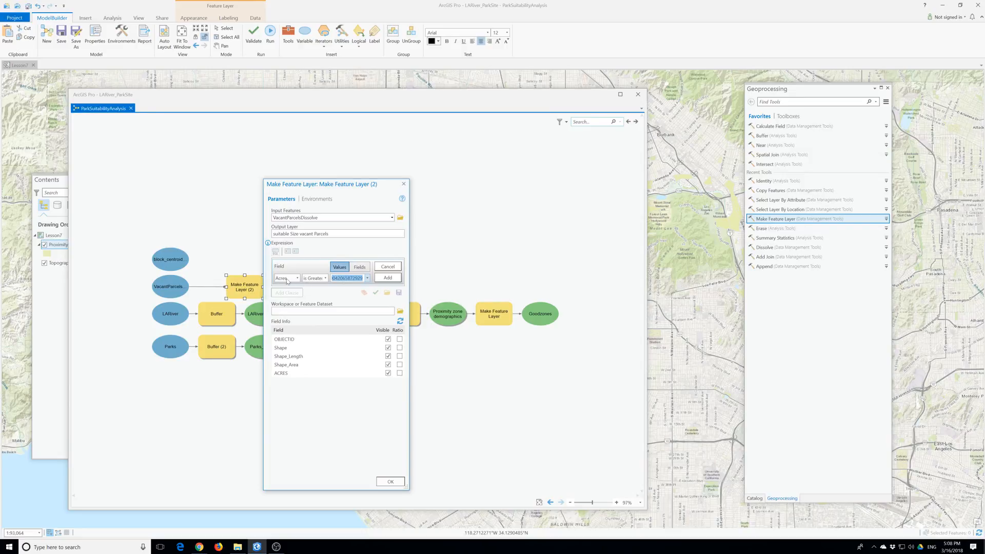
pyautogui.click(387, 278)
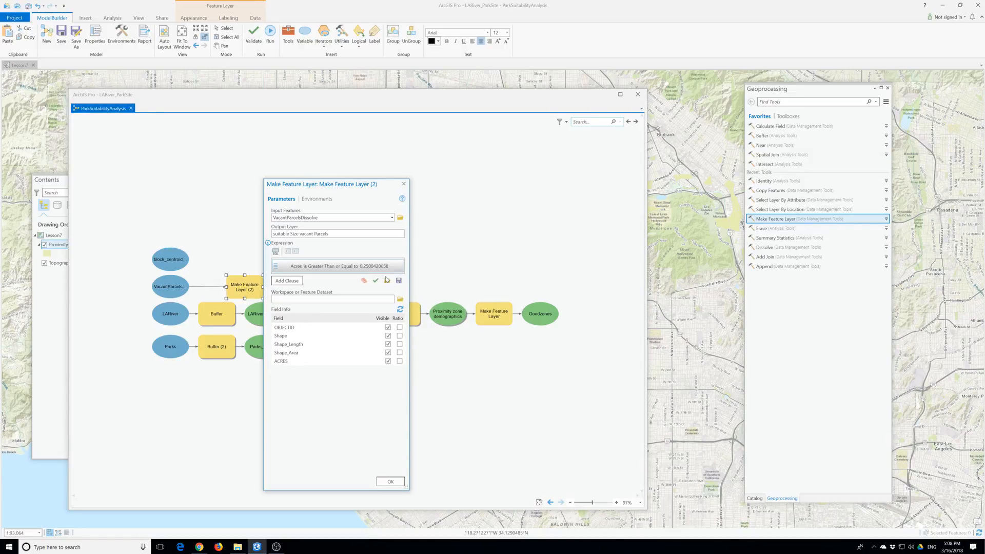
# Edit the expression's SQL so ACRES must be at least 0.25, and verify the expression
pyautogui.moveTo(327, 271)
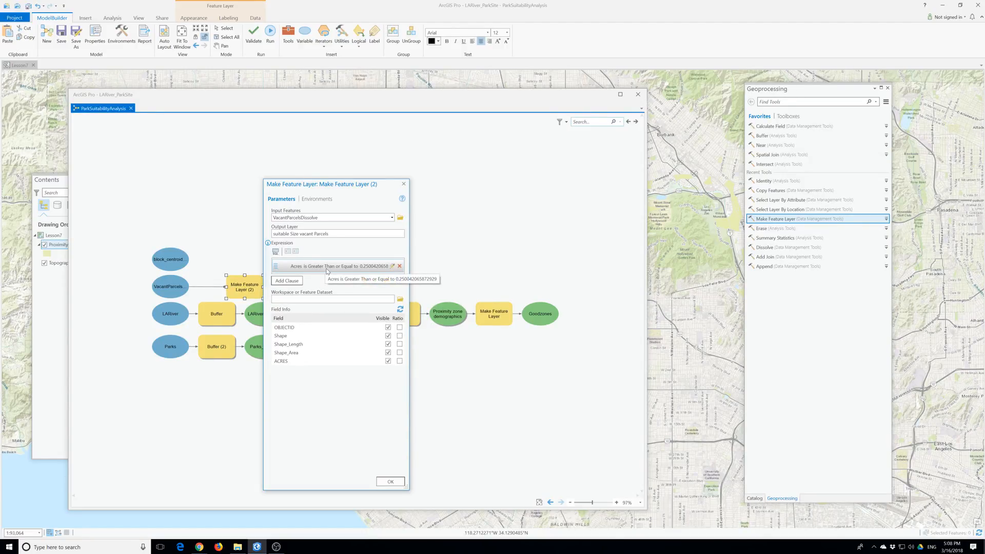
pyautogui.click(276, 251)
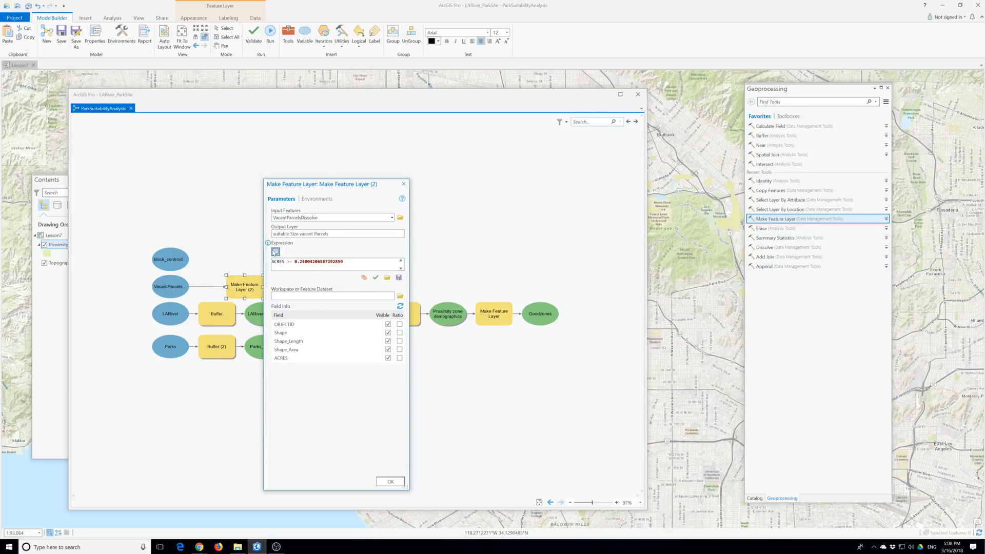
pyautogui.moveTo(343, 261); pyautogui.dragTo(304, 261)
pyautogui.press('BackSpace')
pyautogui.click(375, 278)
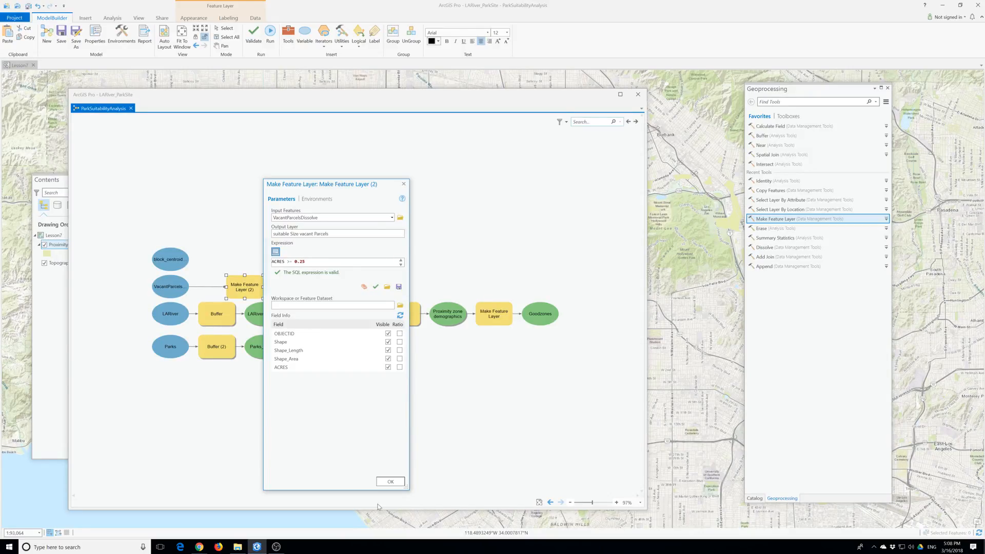
# Accept the Make Feature Layer (2) settings, and add Select Layer By Location with suitable Size vacant Parcels connected as its input layer
pyautogui.click(390, 481)
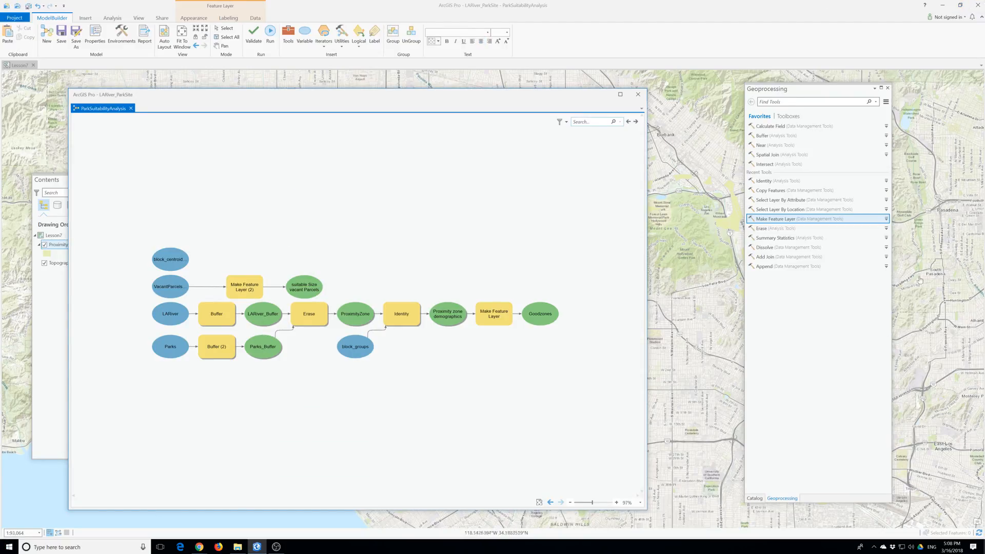
pyautogui.moveTo(769, 207); pyautogui.dragTo(465, 295)
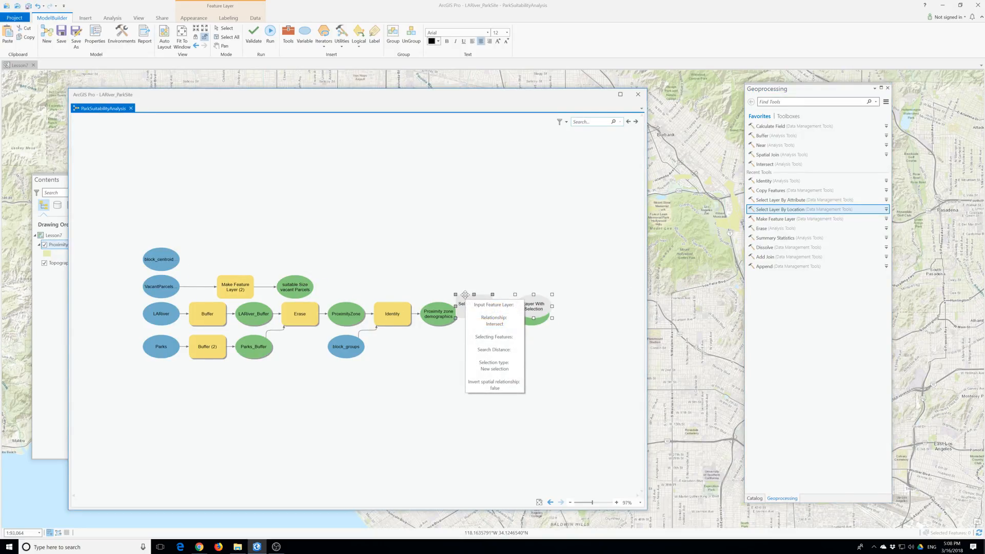
pyautogui.moveTo(465, 294); pyautogui.dragTo(343, 274)
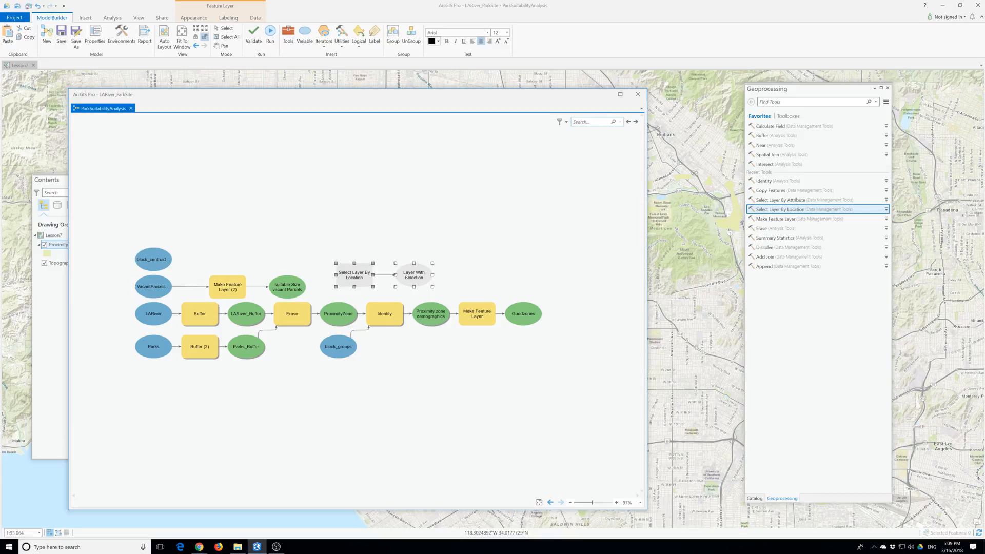
pyautogui.click(296, 293)
pyautogui.click(308, 291)
pyautogui.moveTo(306, 293); pyautogui.dragTo(359, 277)
pyautogui.click(380, 282)
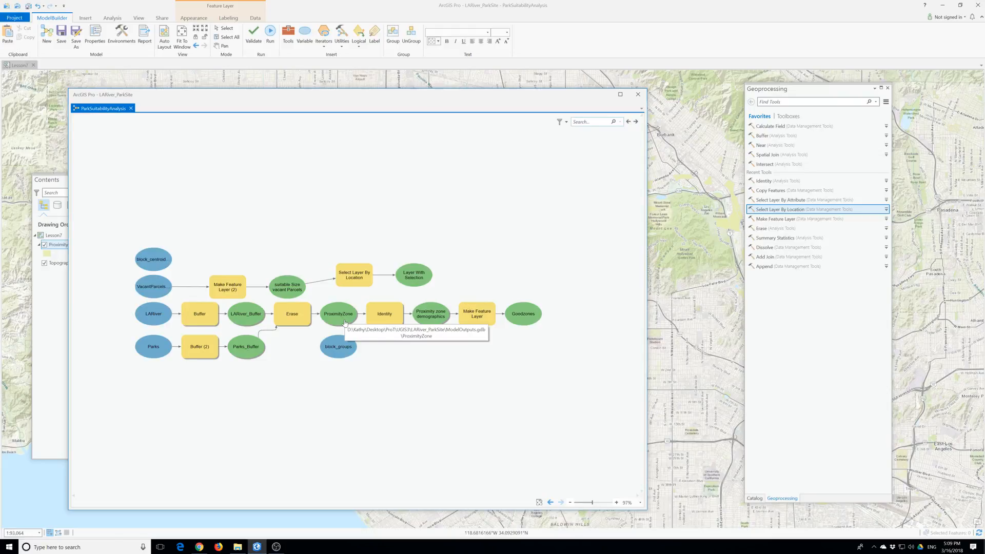
# Configure Select Layer By Location to select parcels with the Completely within relationship, using Goodzones as the selecting features
pyautogui.doubleClick(361, 287)
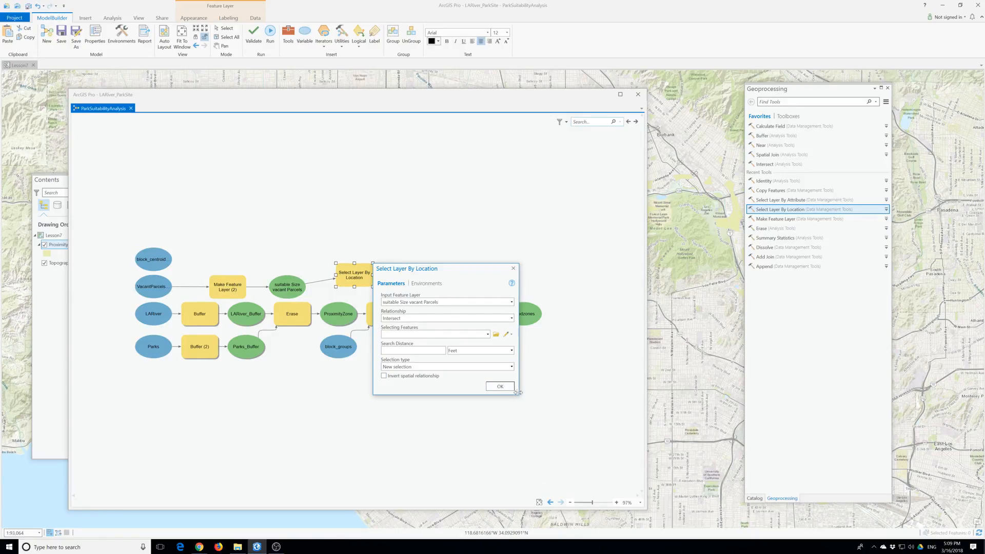
pyautogui.moveTo(517, 394); pyautogui.dragTo(548, 450)
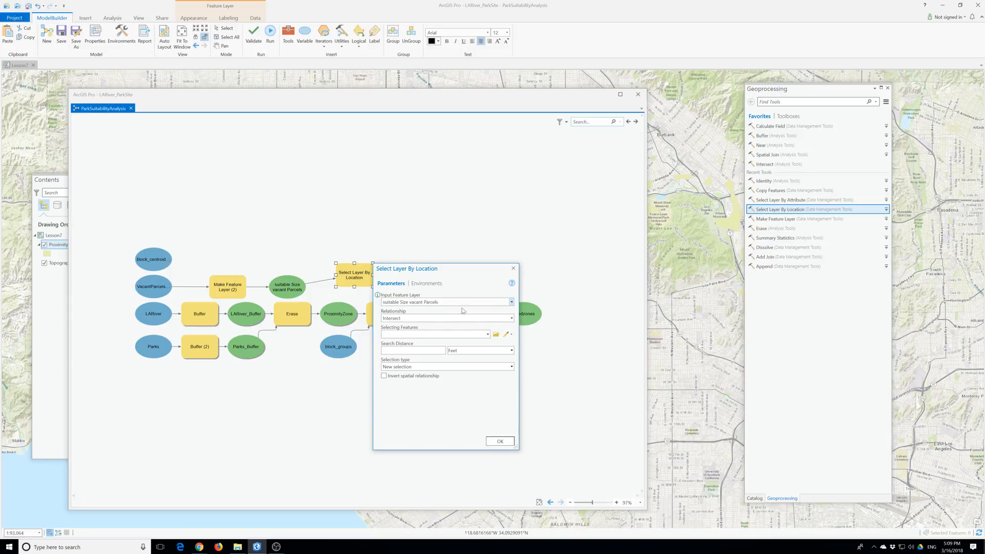
pyautogui.click(512, 319)
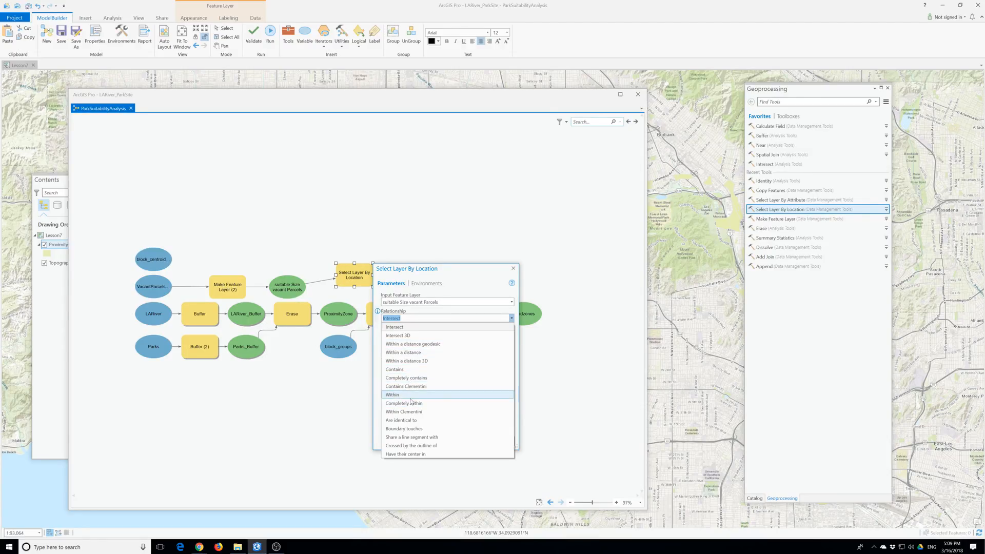
pyautogui.click(416, 404)
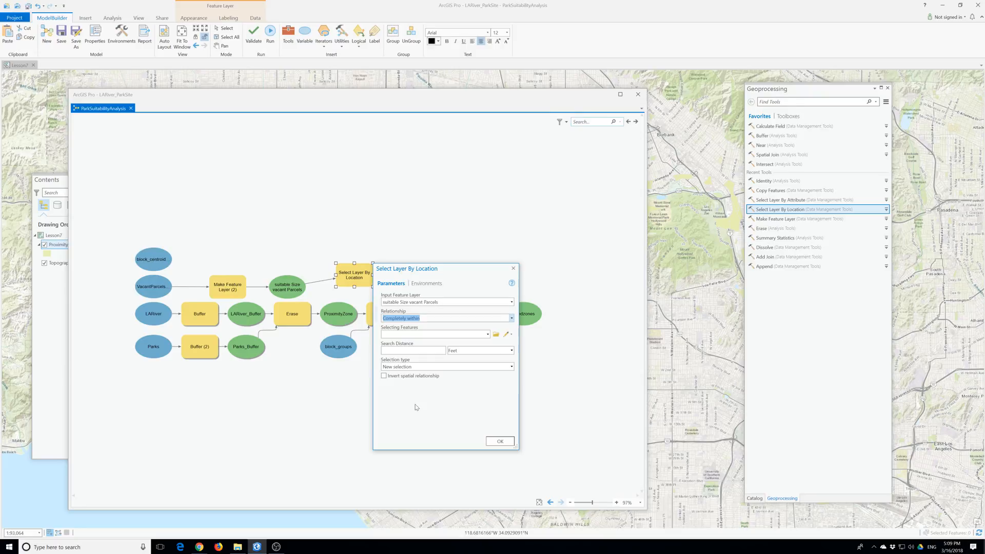
pyautogui.click(488, 335)
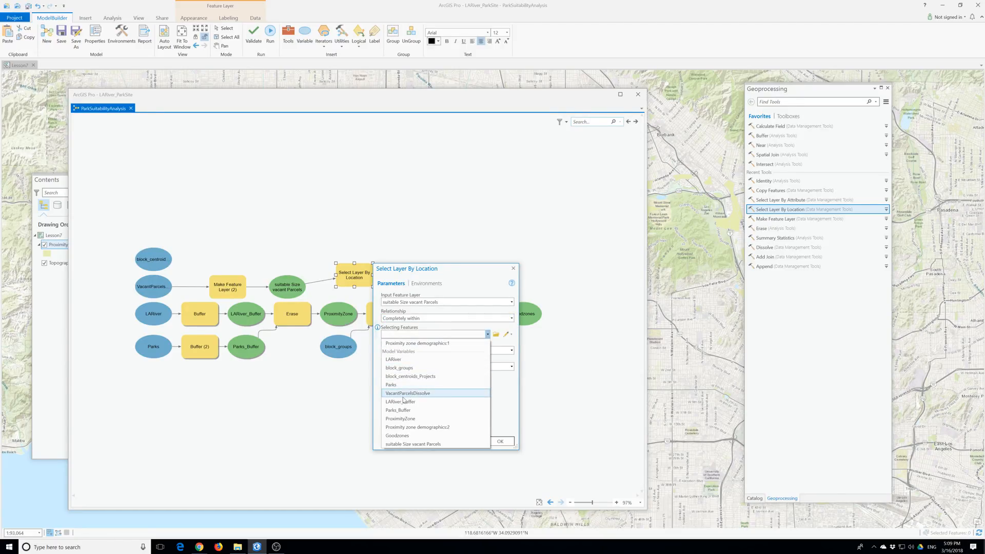
pyautogui.click(405, 435)
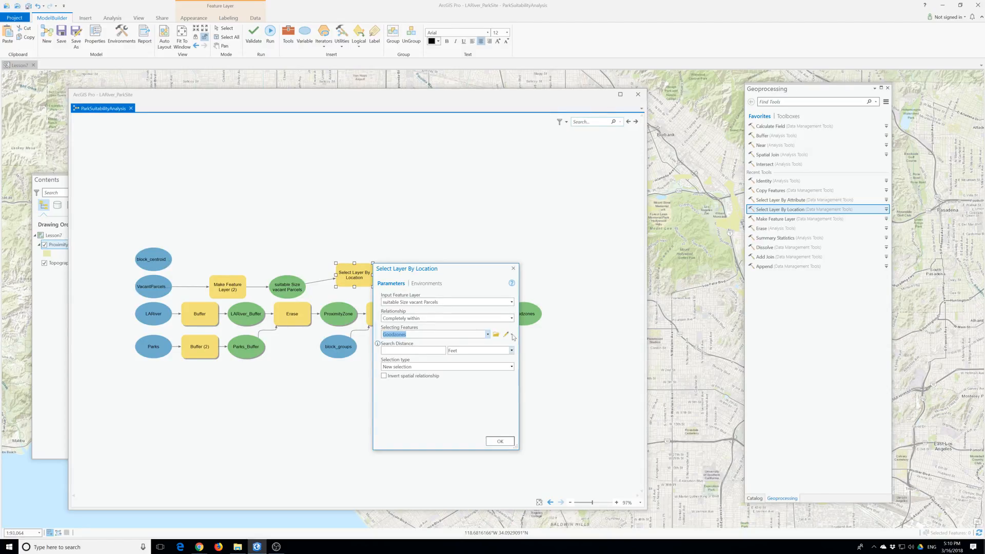
pyautogui.click(500, 442)
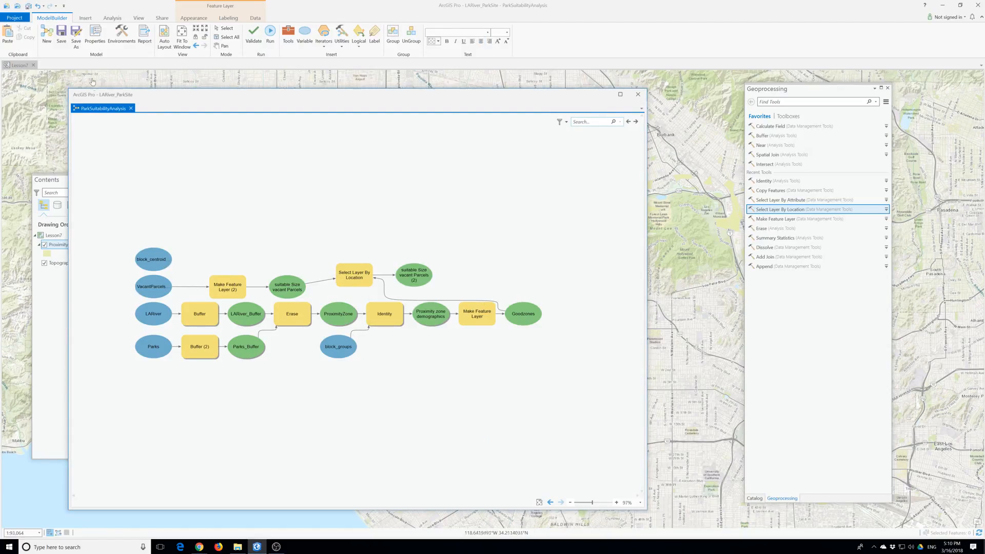
# Auto-arrange the model diagram and rename the Select Layer By Location output "Good Zone Parcel Layer"
pyautogui.click(164, 41)
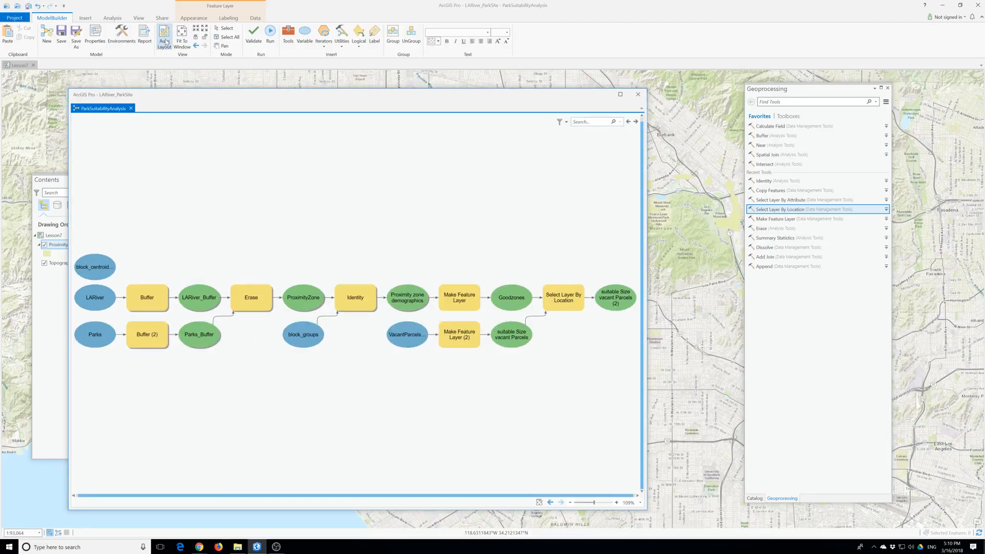
pyautogui.rightClick(611, 309)
pyautogui.click(635, 354)
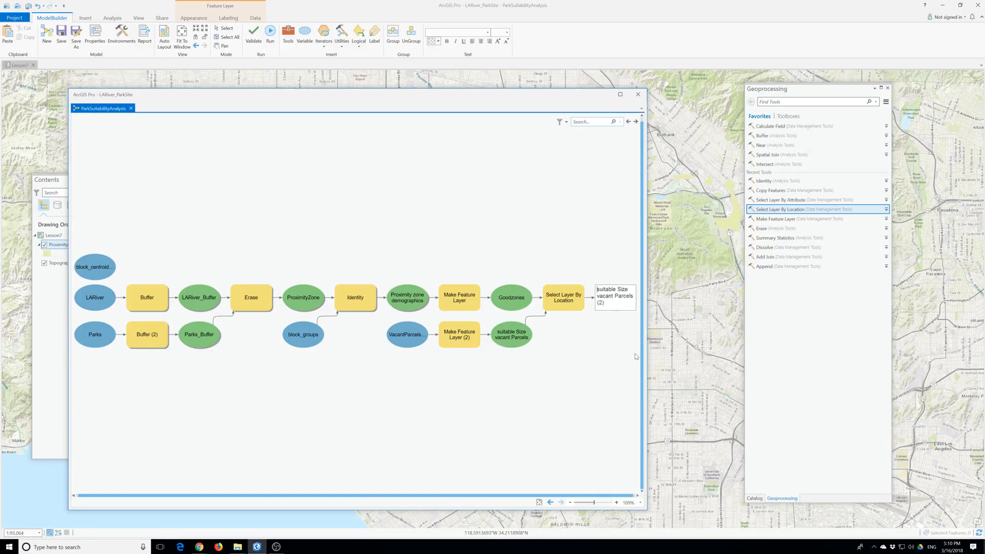
pyautogui.moveTo(602, 306); pyautogui.dragTo(593, 291)
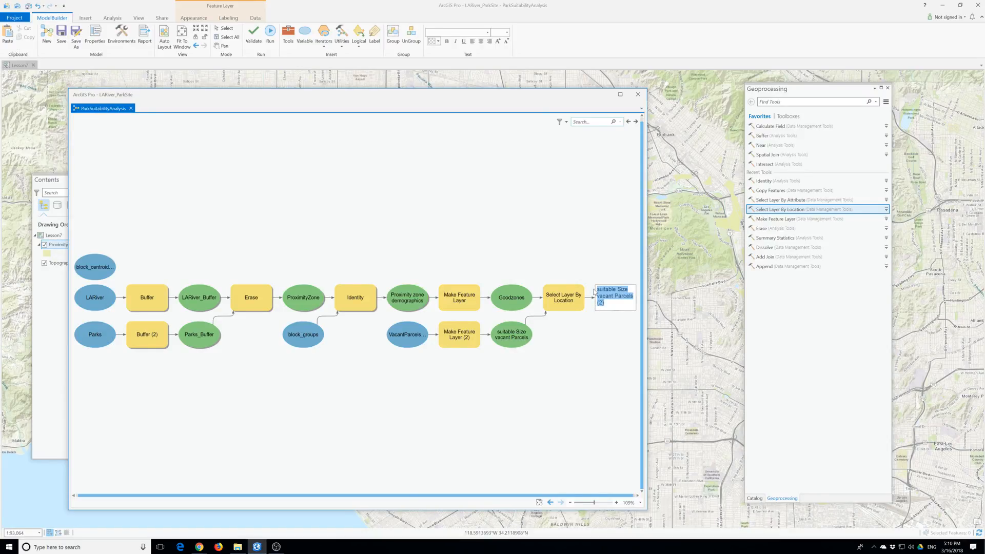
pyautogui.write('Good ')
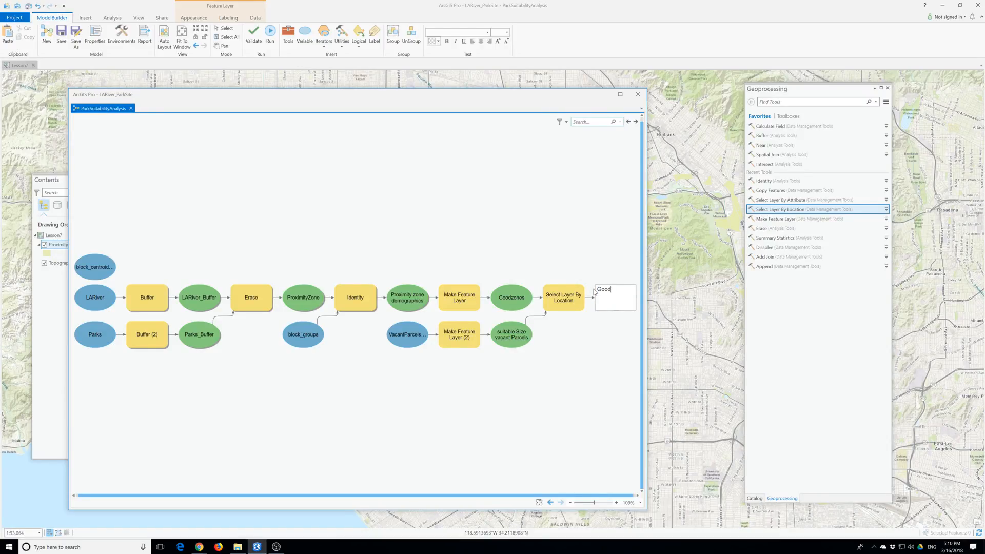
pyautogui.write('Zone Parcel Layer')
pyautogui.press('Return')
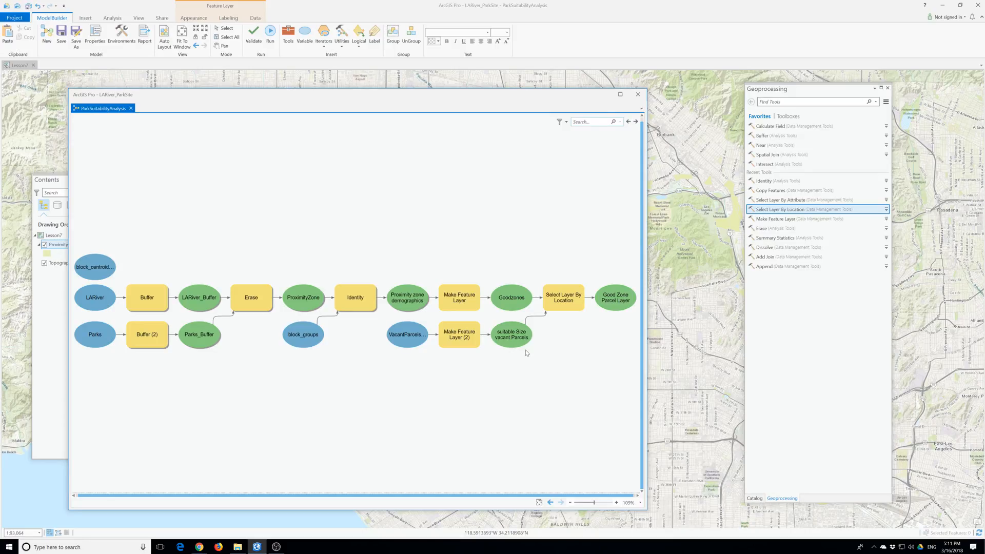
# Add a Copy Features tool to the model and connect Good Zone Parcel Layer to it as Input Features
pyautogui.moveTo(399, 301)
pyautogui.moveTo(771, 190); pyautogui.dragTo(341, 222)
pyautogui.moveTo(342, 222)
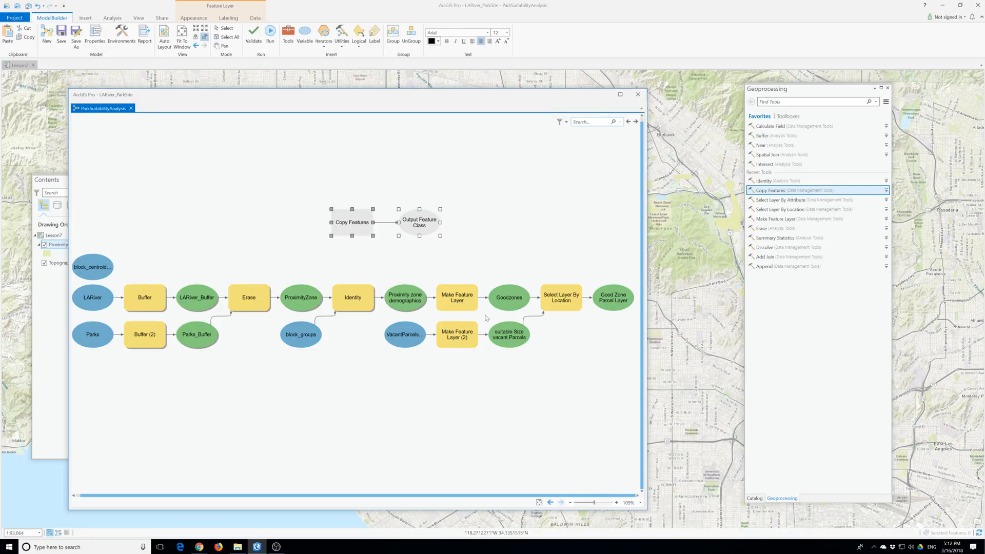
pyautogui.moveTo(622, 307); pyautogui.dragTo(371, 230)
pyautogui.click(364, 236)
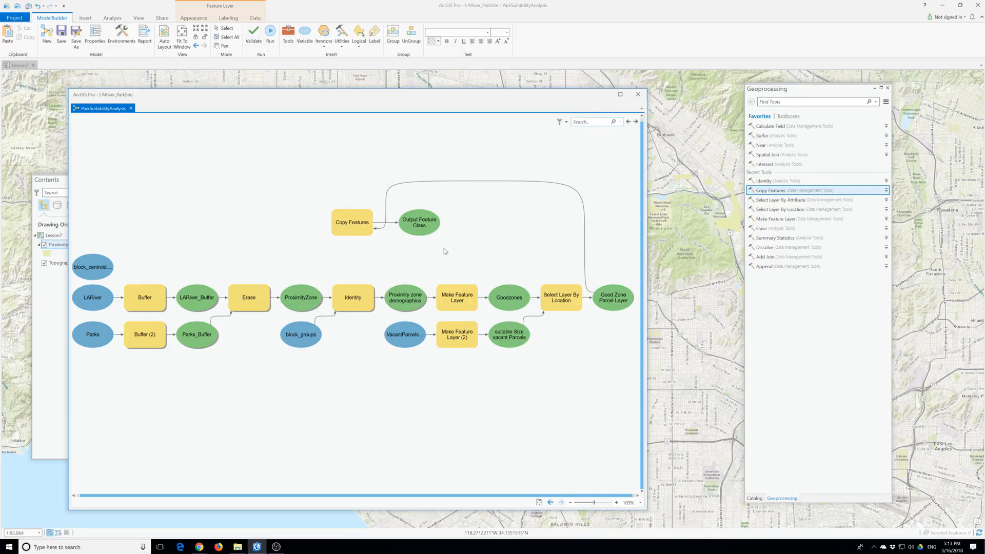
# Name the Copy Features output feature class GoodzoneParcels and auto-arrange the model diagram
pyautogui.doubleClick(360, 231)
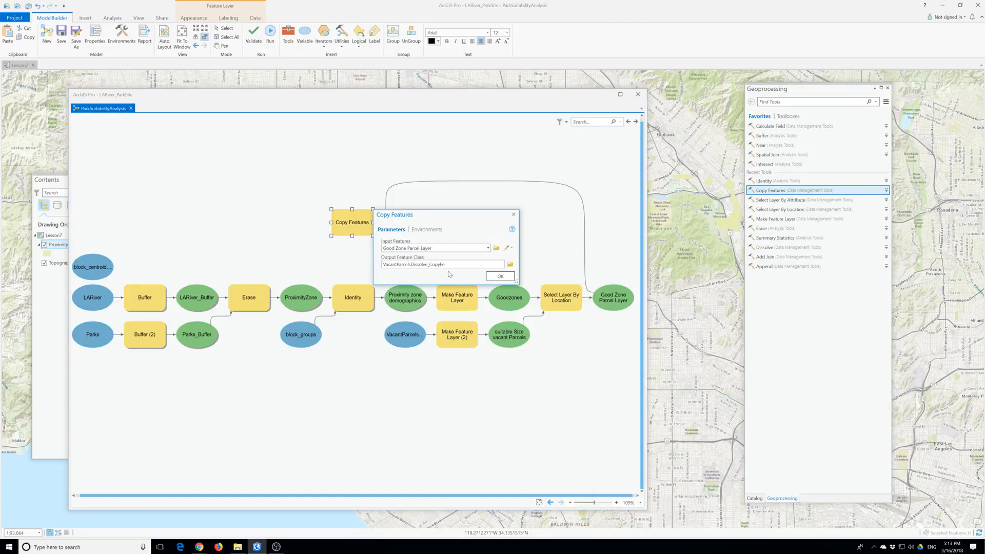
pyautogui.press('BackSpace')
pyautogui.press('BackSpace')
pyautogui.press('BackSpace')
pyautogui.press('BackSpace')
pyautogui.press('BackSpace')
pyautogui.press('BackSpace')
pyautogui.press('BackSpace')
pyautogui.press('BackSpace')
pyautogui.press('BackSpace')
pyautogui.press('BackSpace')
pyautogui.press('BackSpace')
pyautogui.press('BackSpace')
pyautogui.press('BackSpace')
pyautogui.press('BackSpace')
pyautogui.press('BackSpace')
pyautogui.press('BackSpace')
pyautogui.press('BackSpace')
pyautogui.press('BackSpace')
pyautogui.press('BackSpace')
pyautogui.press('BackSpace')
pyautogui.press('BackSpace')
pyautogui.press('BackSpace')
pyautogui.press('BackSpace')
pyautogui.press('BackSpace')
pyautogui.press('BackSpace')
pyautogui.press('BackSpace')
pyautogui.press('BackSpace')
pyautogui.press('BackSpace')
pyautogui.write('GoodzoneParcels')
pyautogui.click(498, 276)
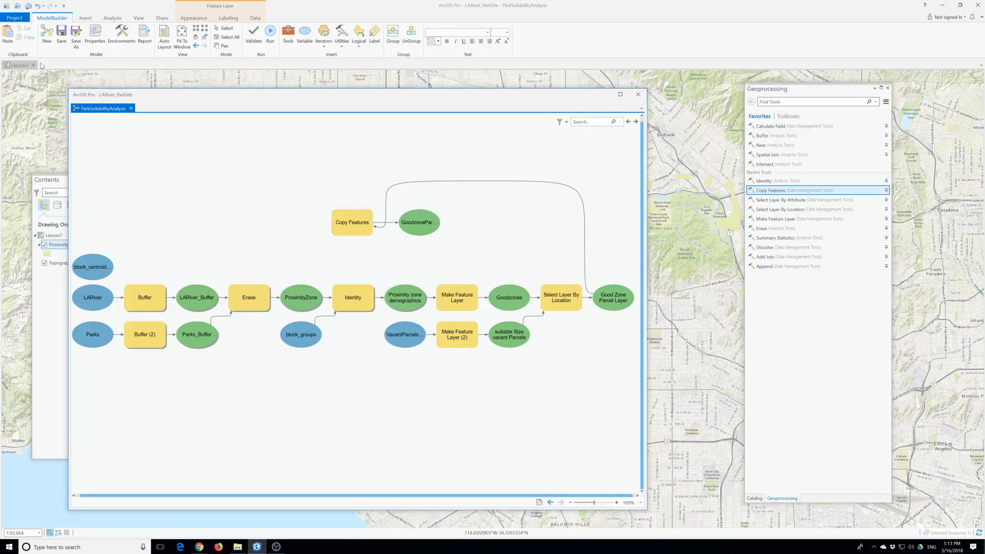
pyautogui.click(183, 36)
pyautogui.click(164, 36)
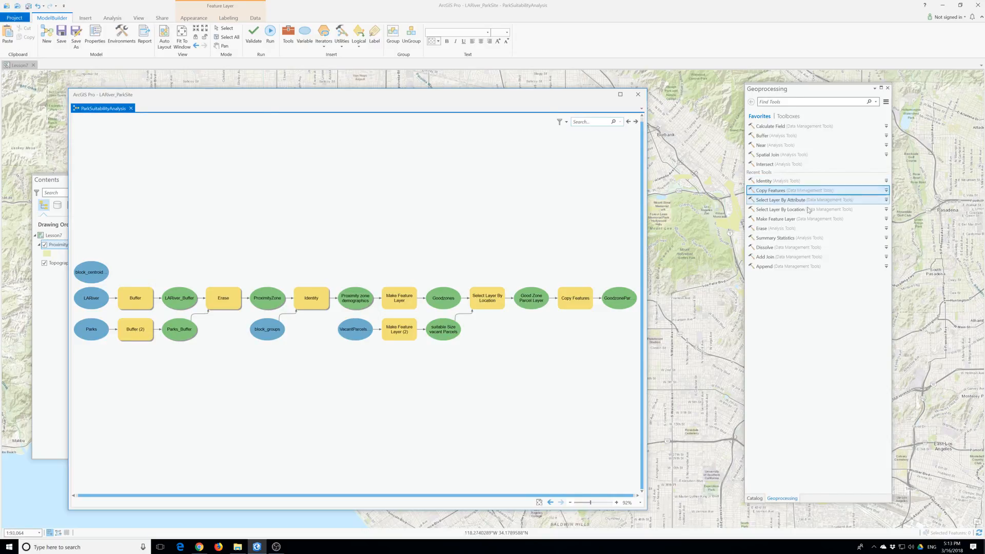
# Add a Near tool to the model and set its Input Features to GoodzoneParcels
pyautogui.click(759, 163)
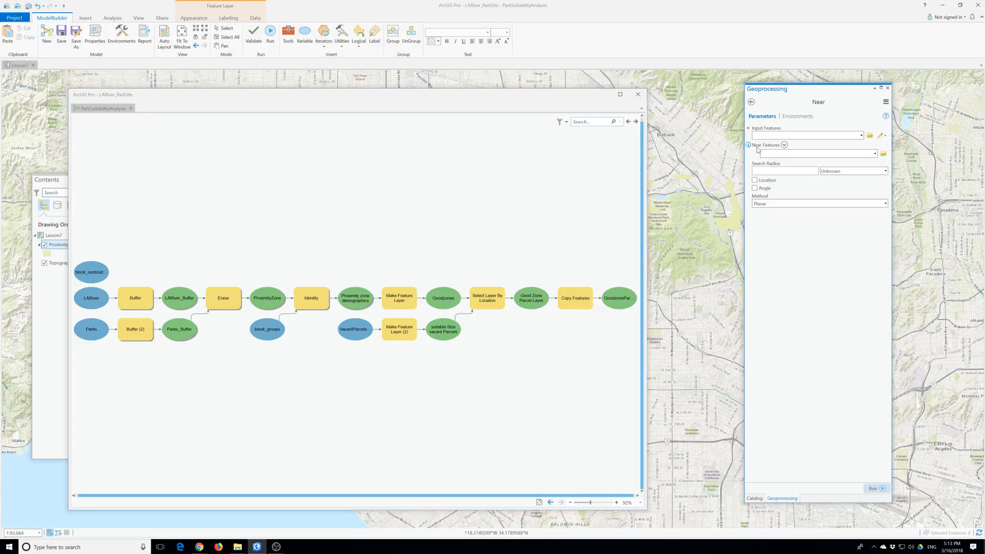
pyautogui.click(750, 102)
pyautogui.moveTo(761, 146); pyautogui.dragTo(281, 216)
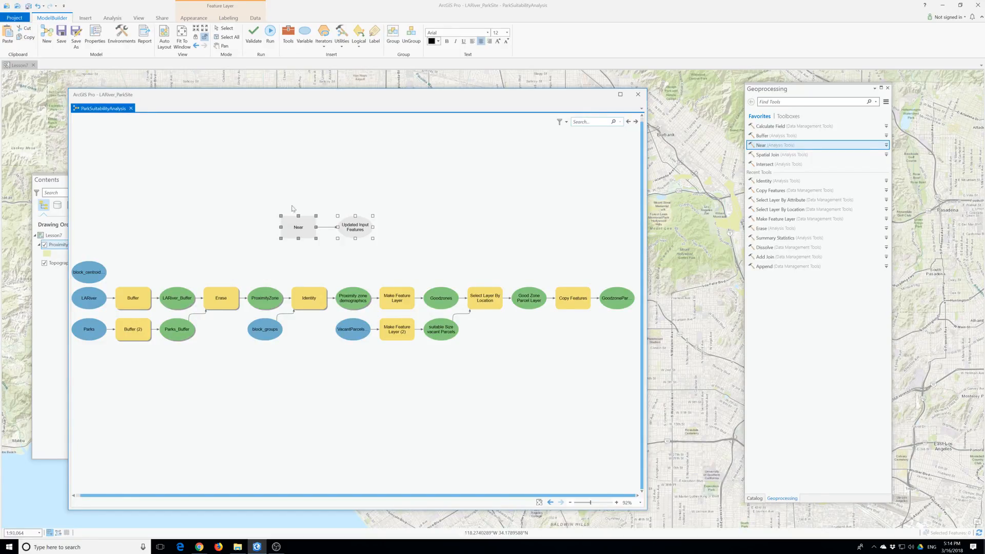
pyautogui.doubleClick(293, 229)
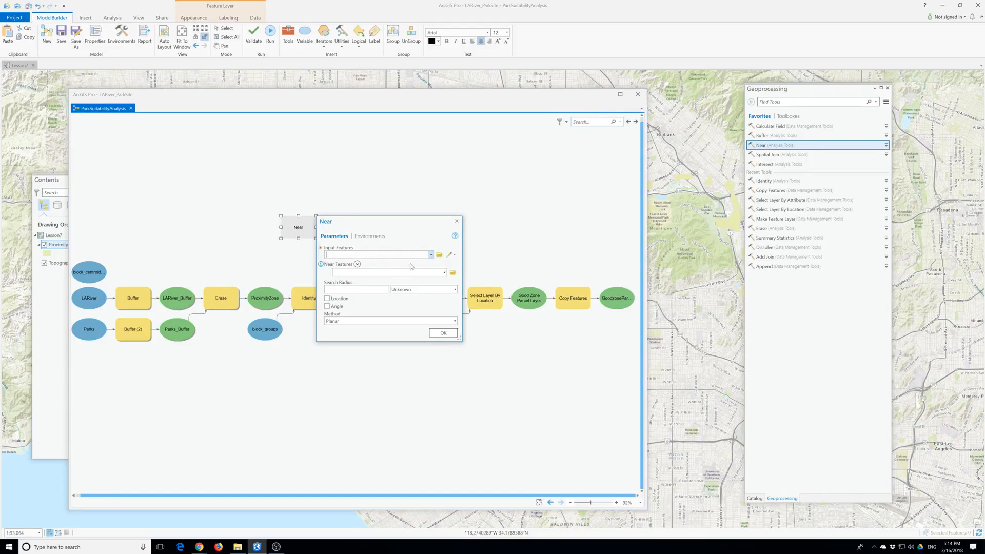
pyautogui.click(431, 255)
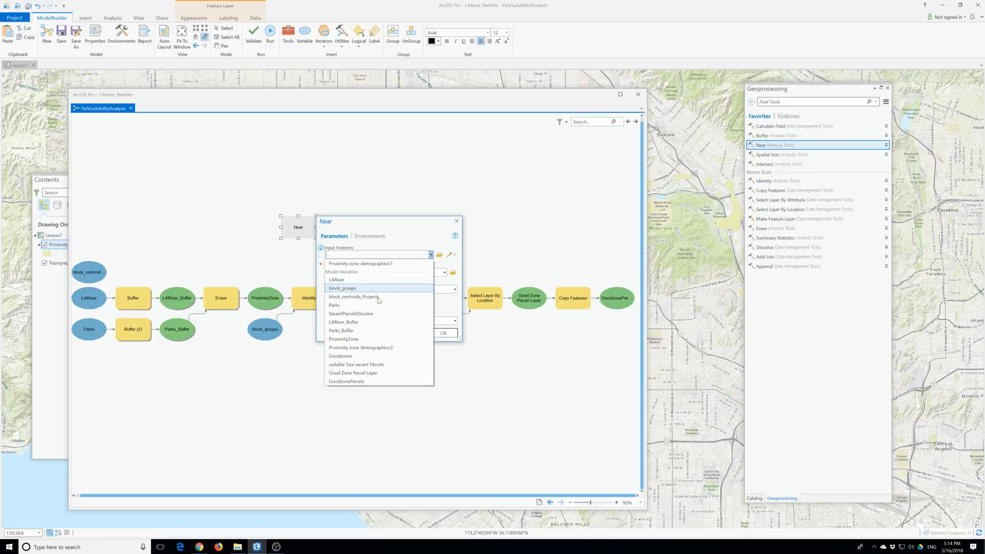
pyautogui.click(353, 382)
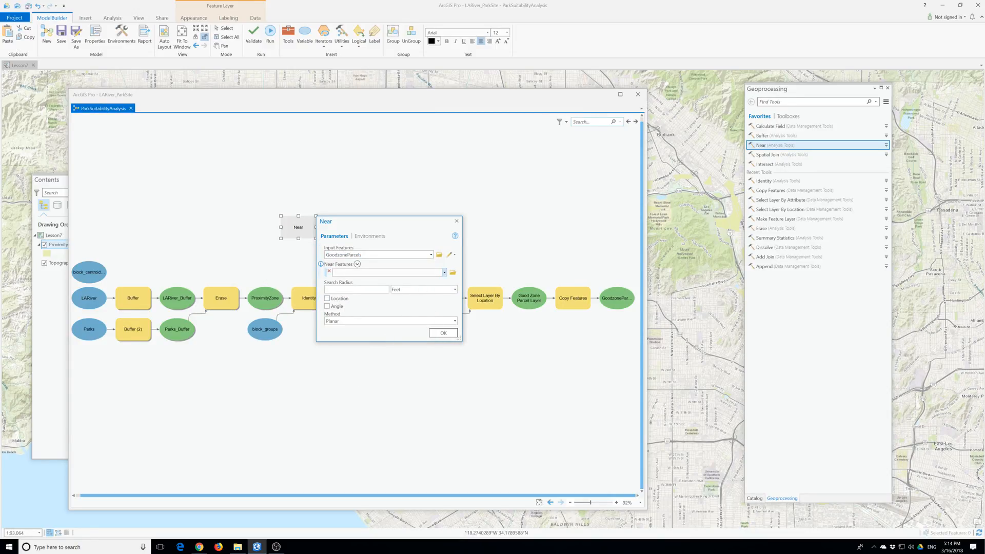
# Set the Near Features to LARiver, choose the distance method, and accept the Near tool settings
pyautogui.click(445, 273)
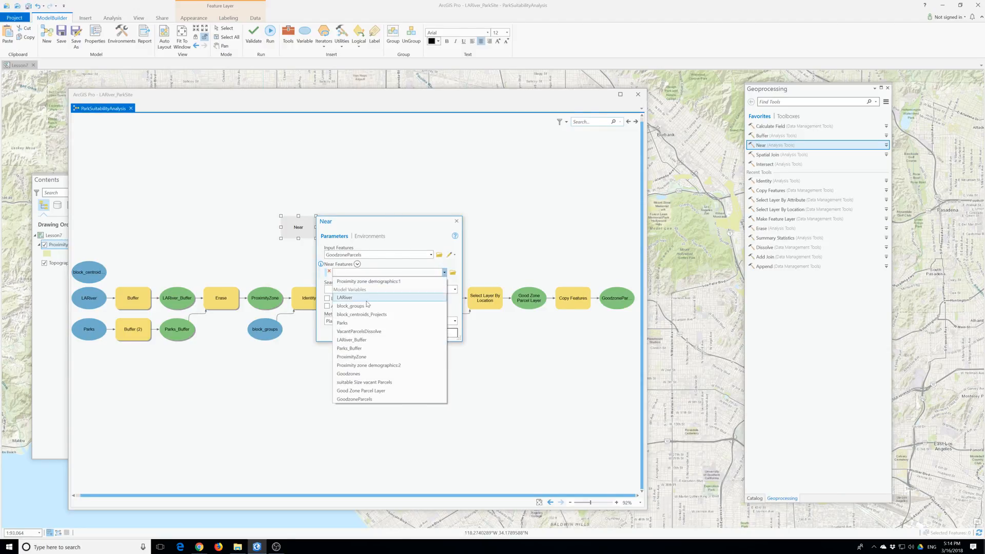
pyautogui.click(358, 313)
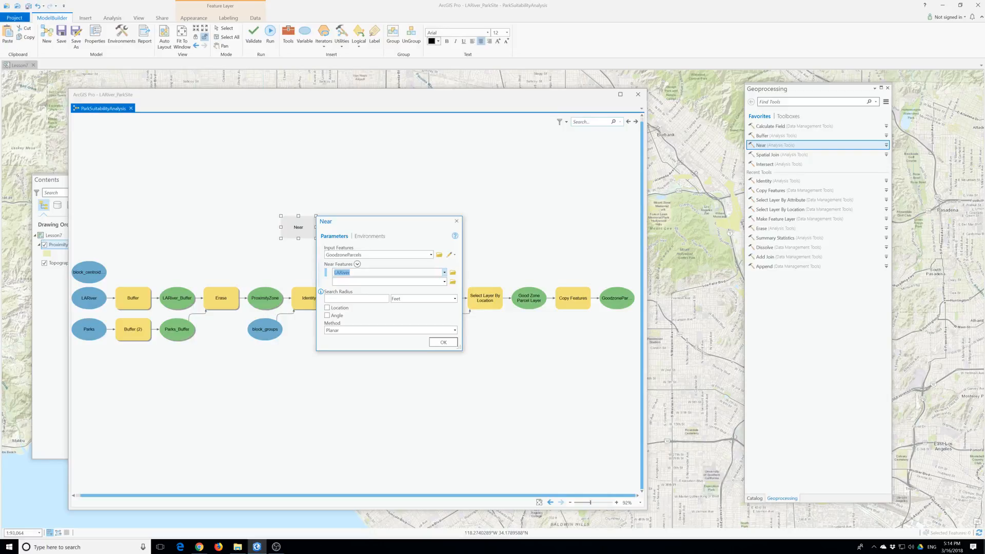
pyautogui.click(454, 330)
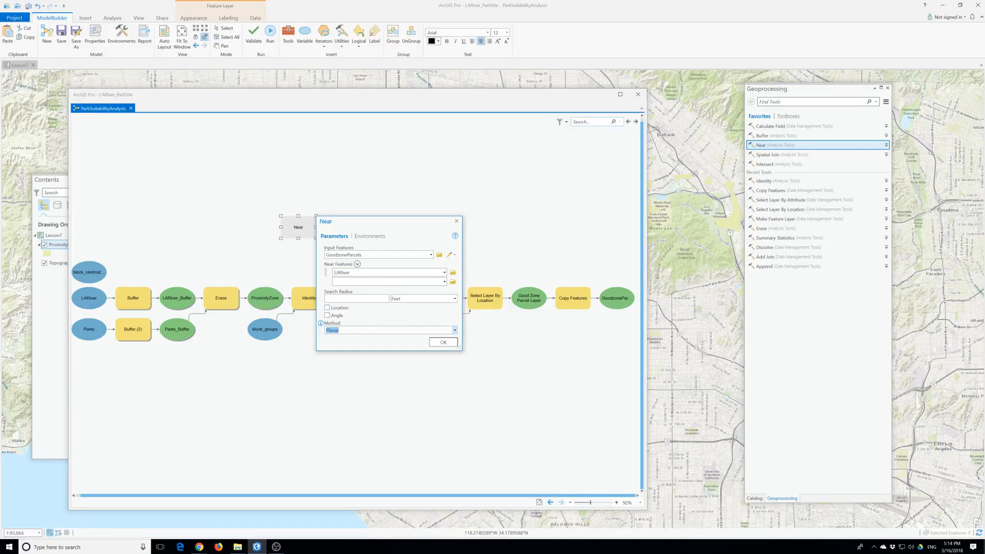
pyautogui.click(456, 330)
pyautogui.click(359, 344)
pyautogui.click(445, 342)
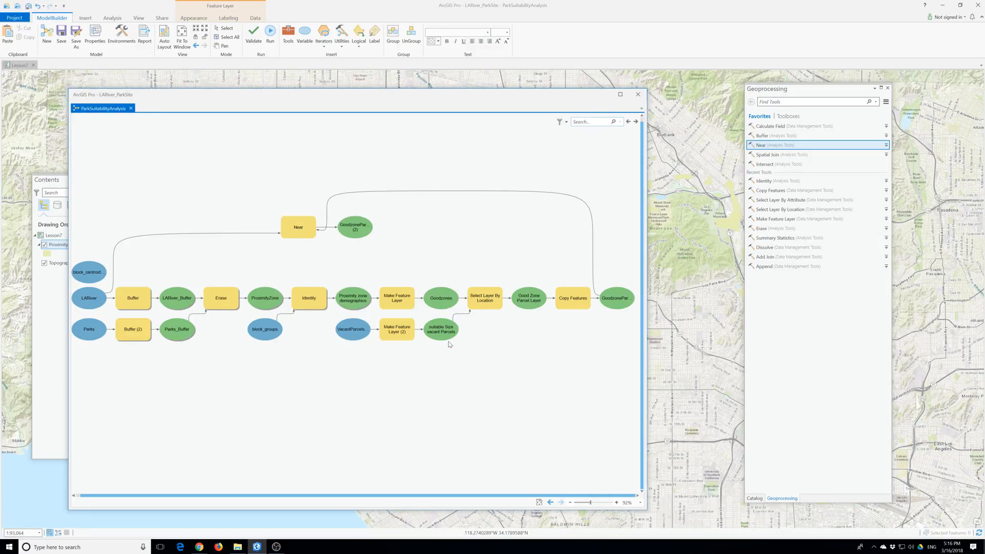
# Auto-arrange the diagram with the Near tool in a widened, fitted model window and save the model
pyautogui.click(164, 33)
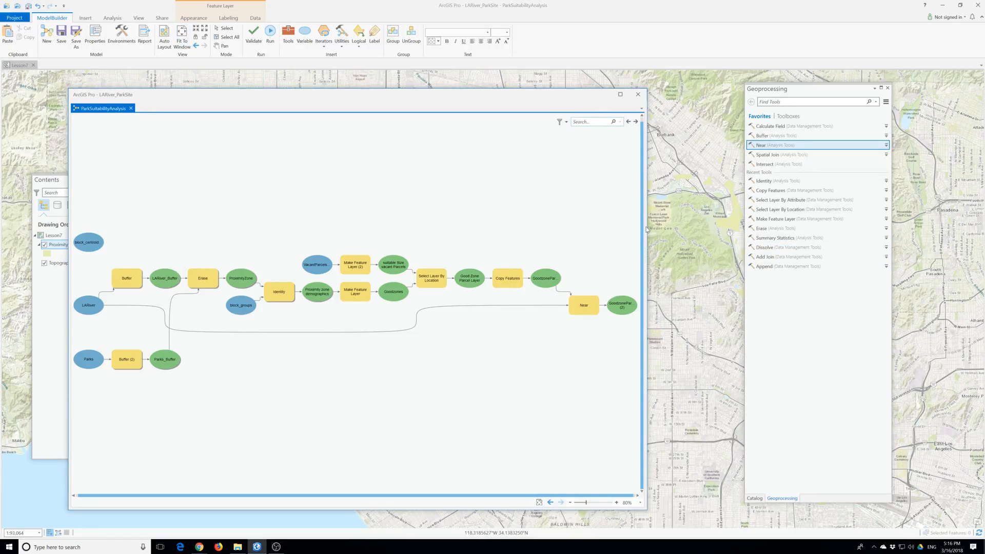
pyautogui.moveTo(646, 229); pyautogui.dragTo(887, 216)
pyautogui.click(182, 34)
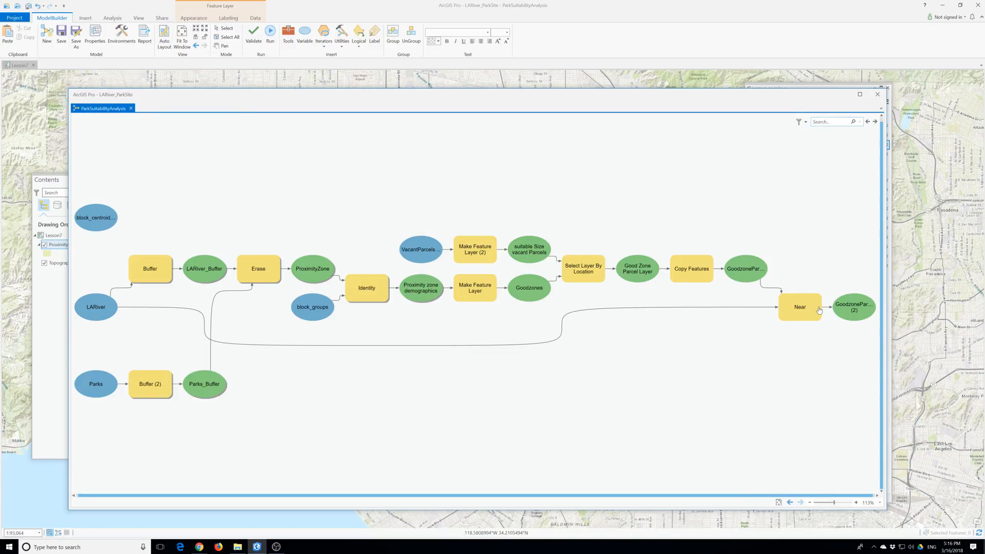
pyautogui.moveTo(811, 309)
pyautogui.moveTo(165, 394)
pyautogui.click(182, 35)
pyautogui.moveTo(93, 381)
pyautogui.click(61, 35)
# Try repositioning the LARiver and Buffer (2) elements by hand, and restore the automatic layout
pyautogui.moveTo(97, 308); pyautogui.dragTo(168, 335)
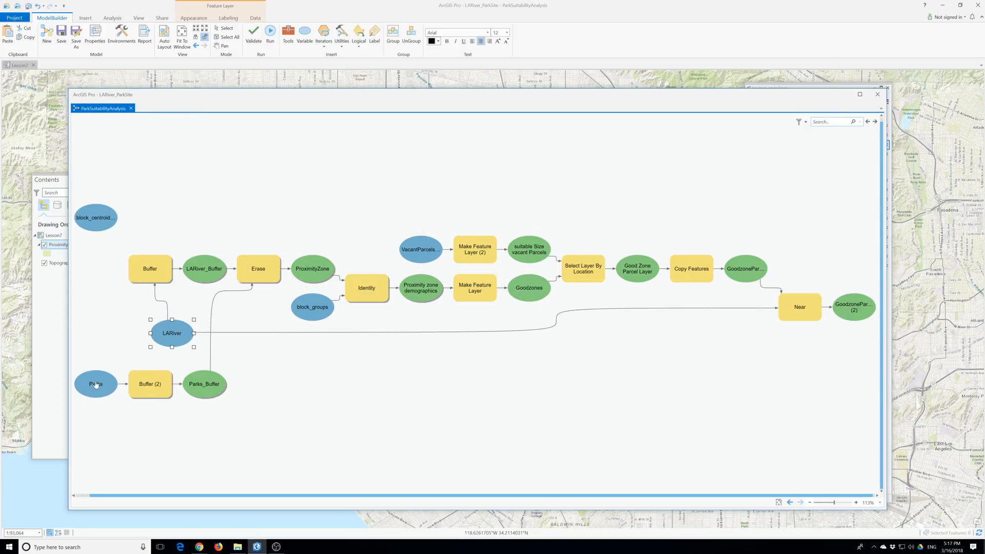
pyautogui.moveTo(98, 385); pyautogui.dragTo(228, 237)
pyautogui.click(154, 386)
pyautogui.moveTo(154, 385); pyautogui.dragTo(173, 182)
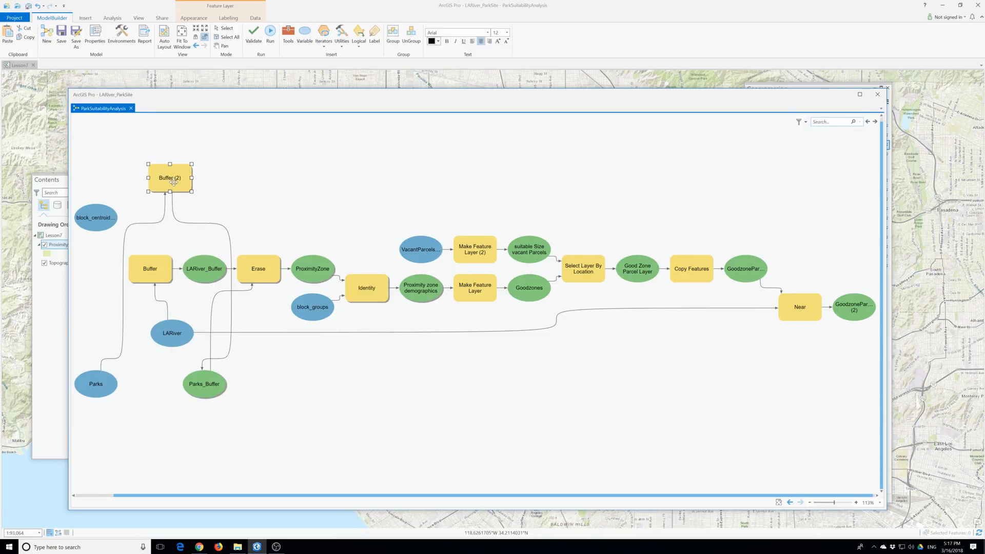
pyautogui.click(169, 32)
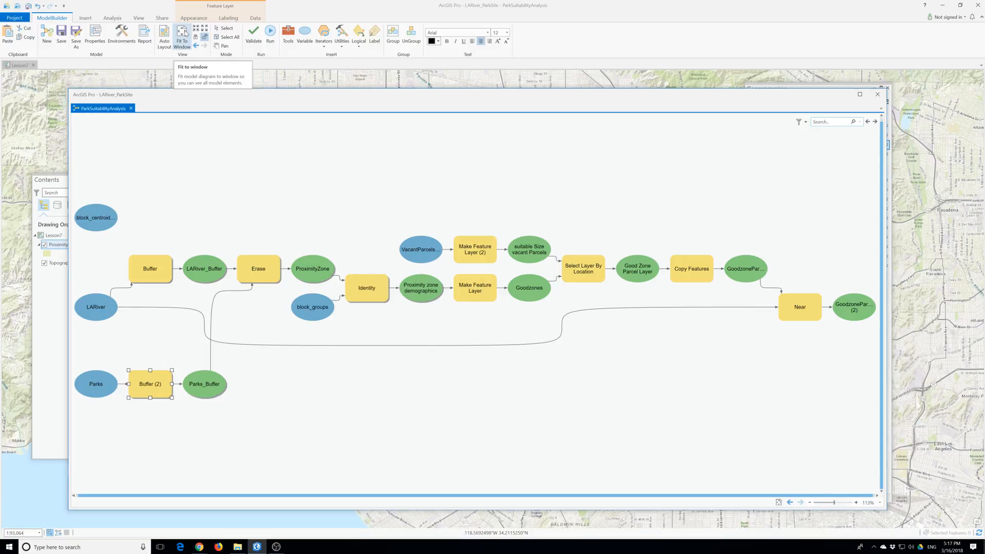
# Move Parks_Buffer, Buffer (2) and Parks above the LARiver buffer chain in the model diagram
pyautogui.click(203, 388)
pyautogui.moveTo(203, 389); pyautogui.dragTo(209, 180)
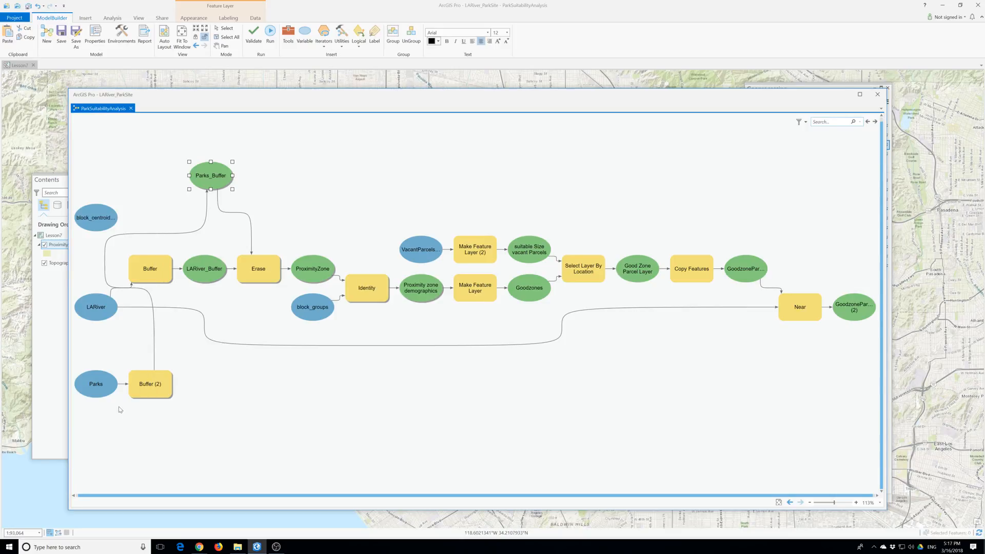
pyautogui.click(149, 383)
pyautogui.moveTo(150, 382); pyautogui.dragTo(155, 179)
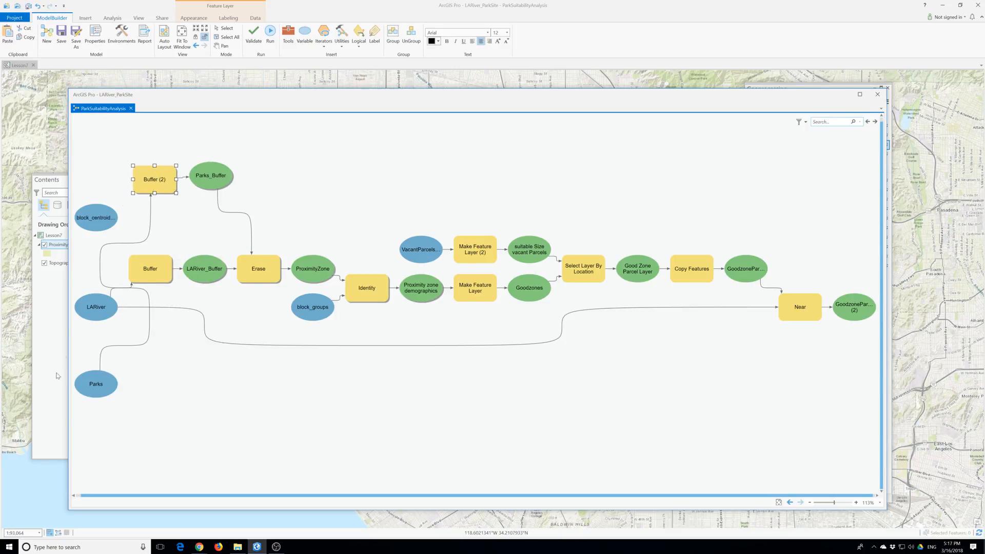
pyautogui.moveTo(97, 389); pyautogui.dragTo(106, 160)
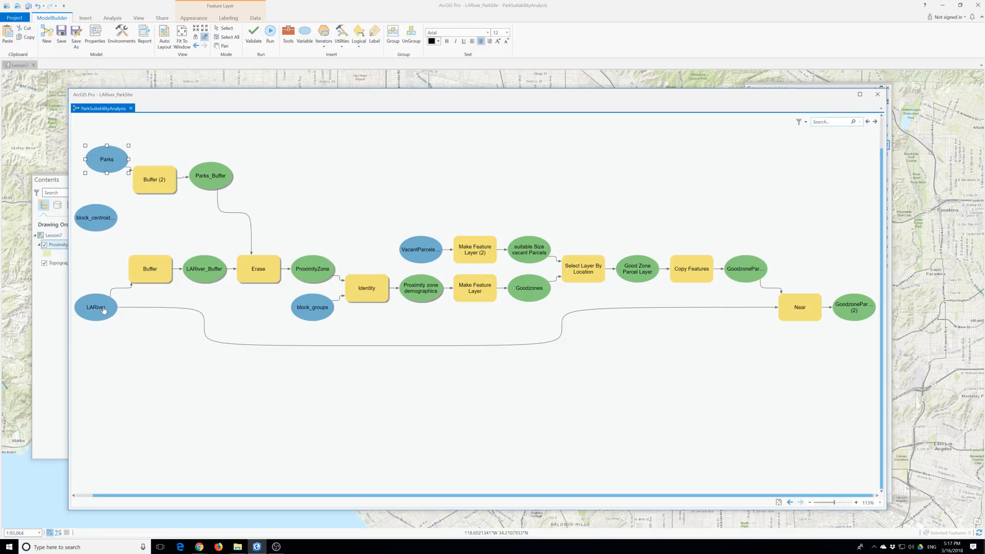
# Reposition LARiver below the Buffer tool and move the block centroids element to the diagram's lower area
pyautogui.moveTo(105, 309); pyautogui.dragTo(175, 332)
pyautogui.moveTo(99, 312); pyautogui.dragTo(167, 353)
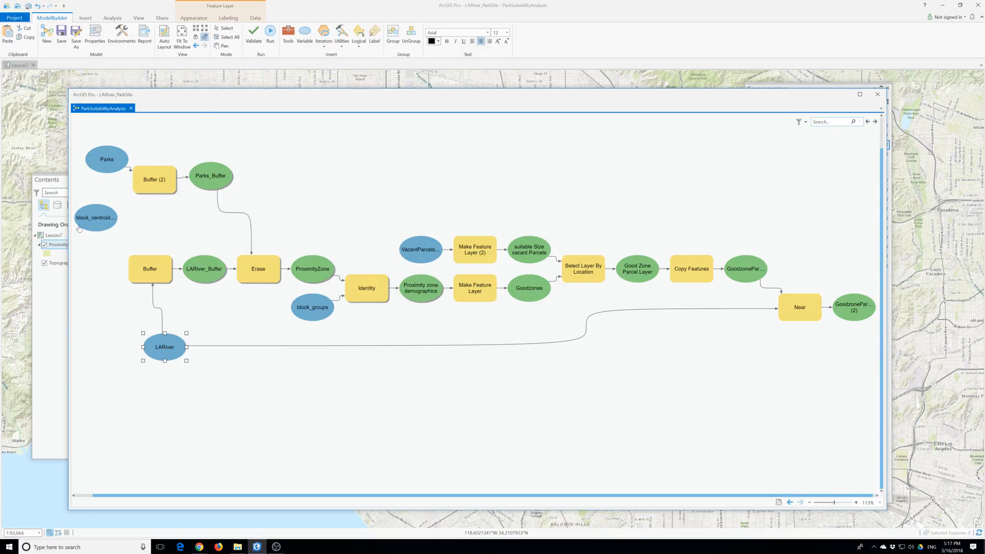
pyautogui.moveTo(99, 217); pyautogui.dragTo(154, 453)
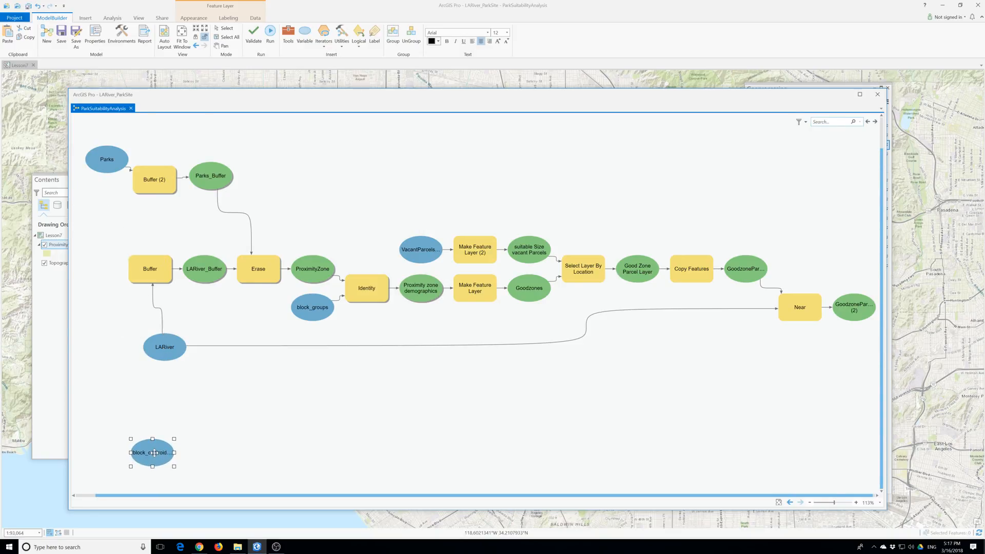
# Enlarge and shift the model window to reach the geoprocessing tools, and add the Spatial Join tool above the parcel chain
pyautogui.moveTo(68, 327); pyautogui.dragTo(50, 331)
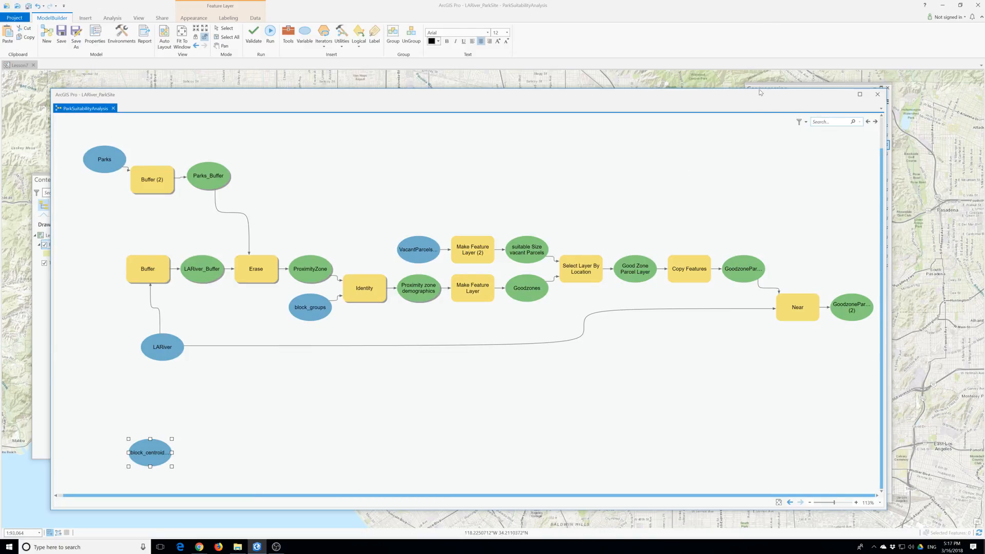
pyautogui.moveTo(760, 94); pyautogui.dragTo(712, 96)
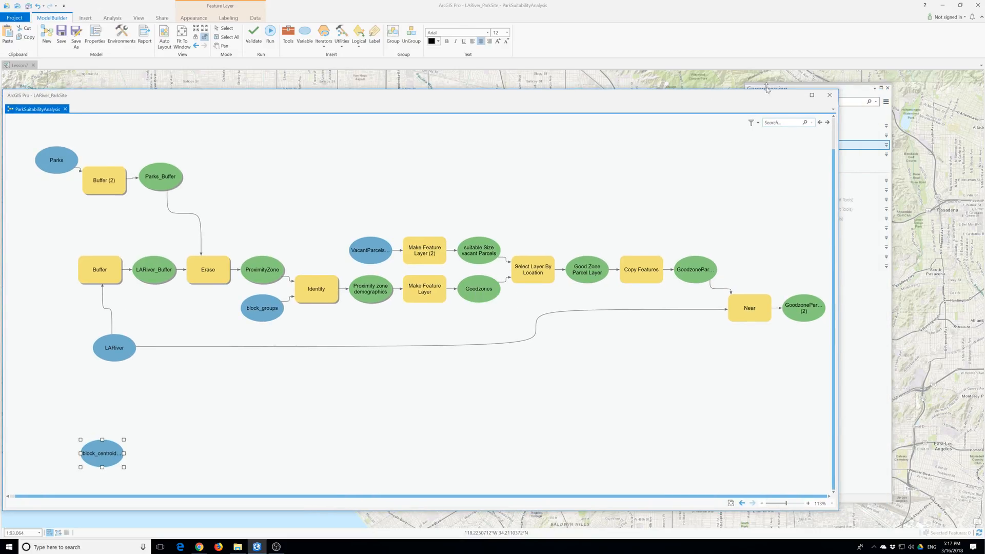
pyautogui.click(851, 91)
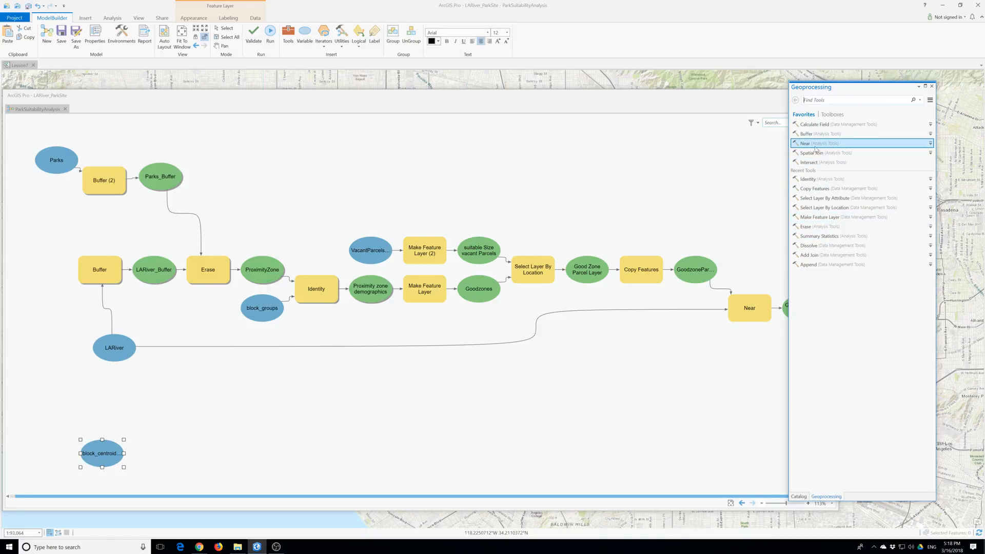
pyautogui.moveTo(817, 152); pyautogui.dragTo(481, 180)
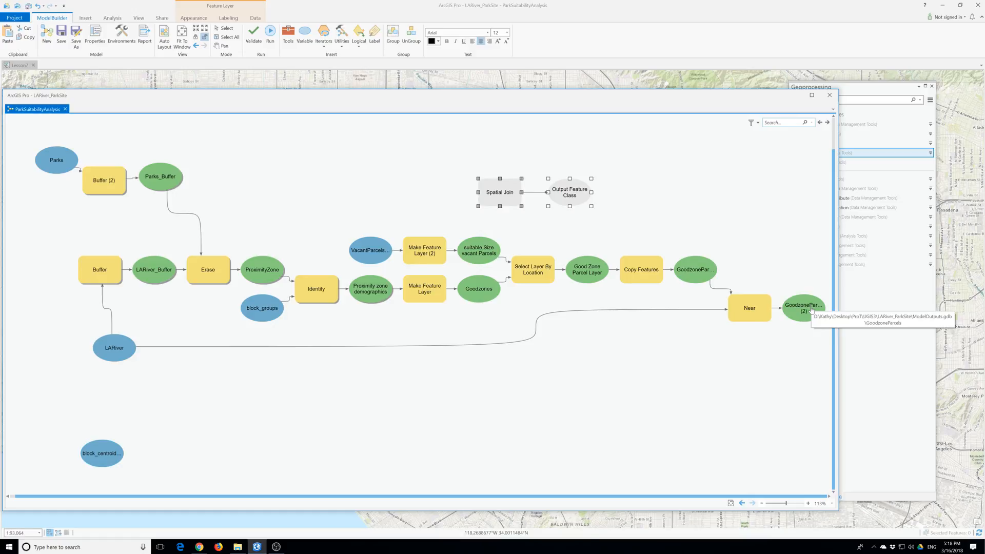
pyautogui.doubleClick(505, 193)
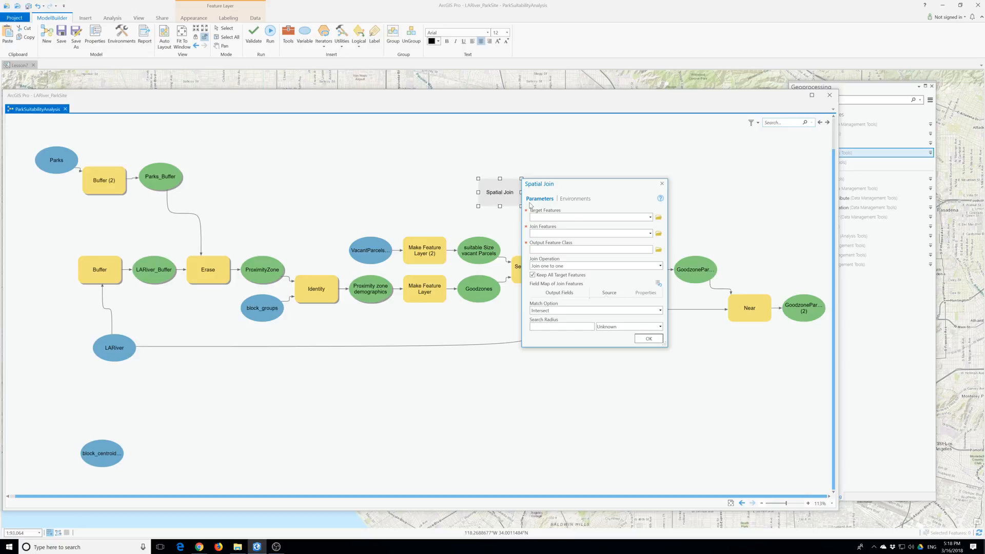
pyautogui.click(650, 218)
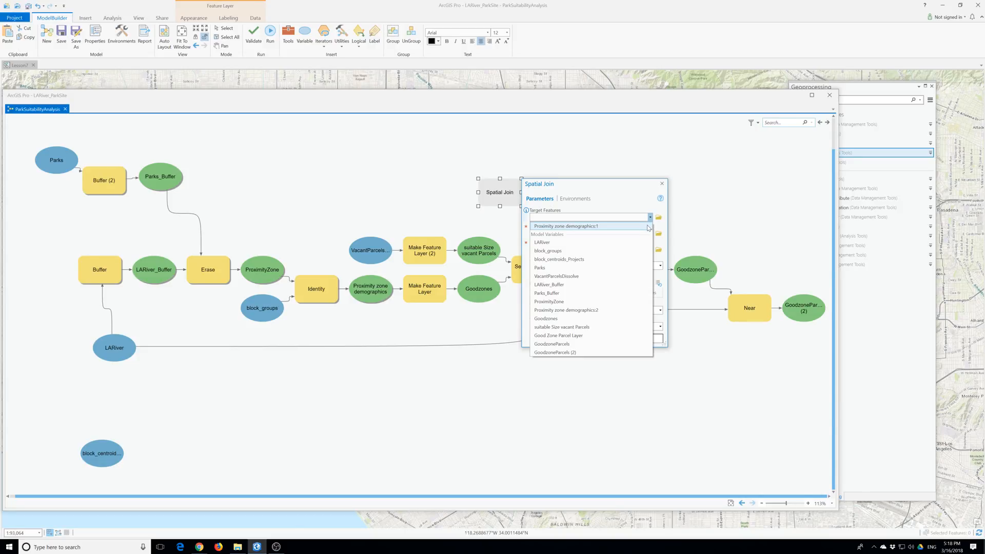
pyautogui.click(569, 338)
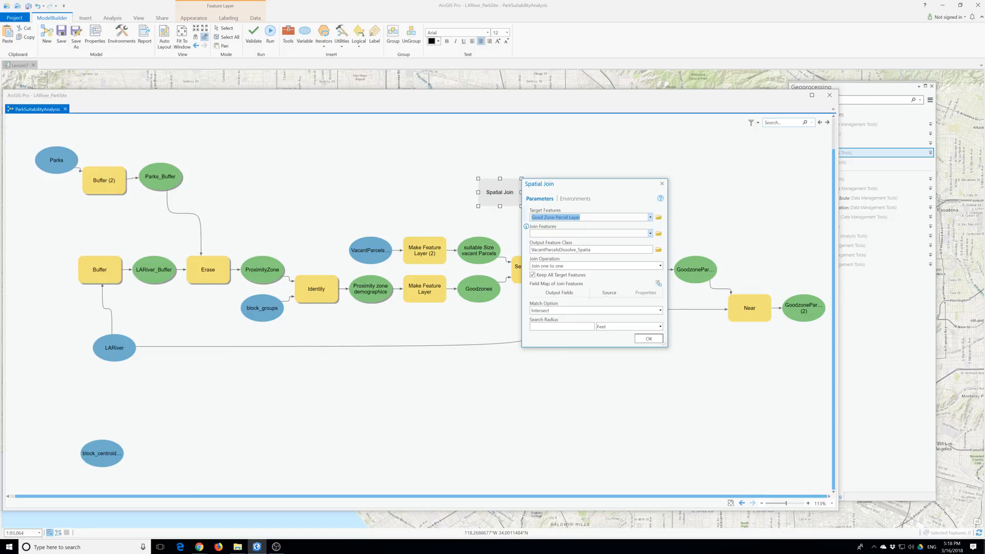
pyautogui.click(662, 184)
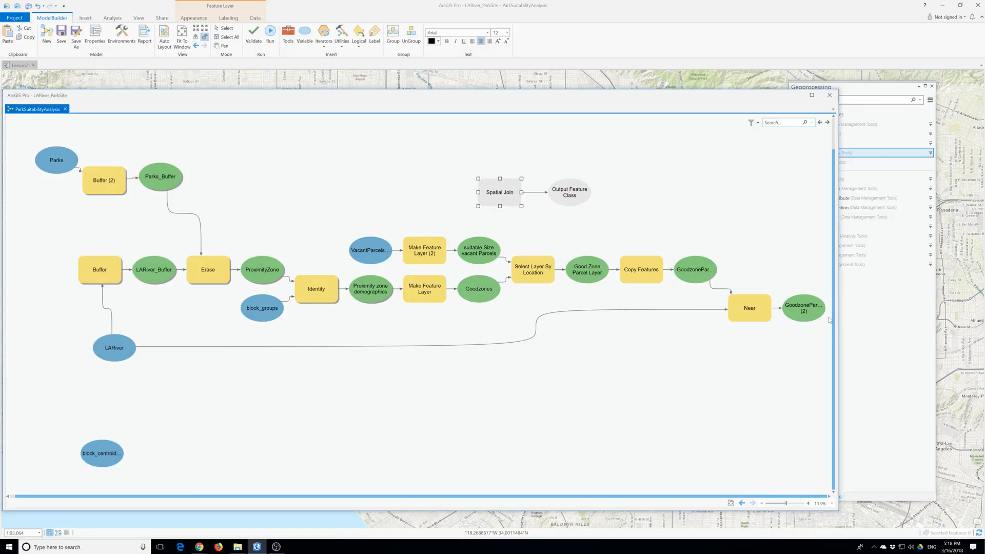
# Rename the Near tool's output element as "Good zone Parcels with River Distance"
pyautogui.rightClick(804, 307)
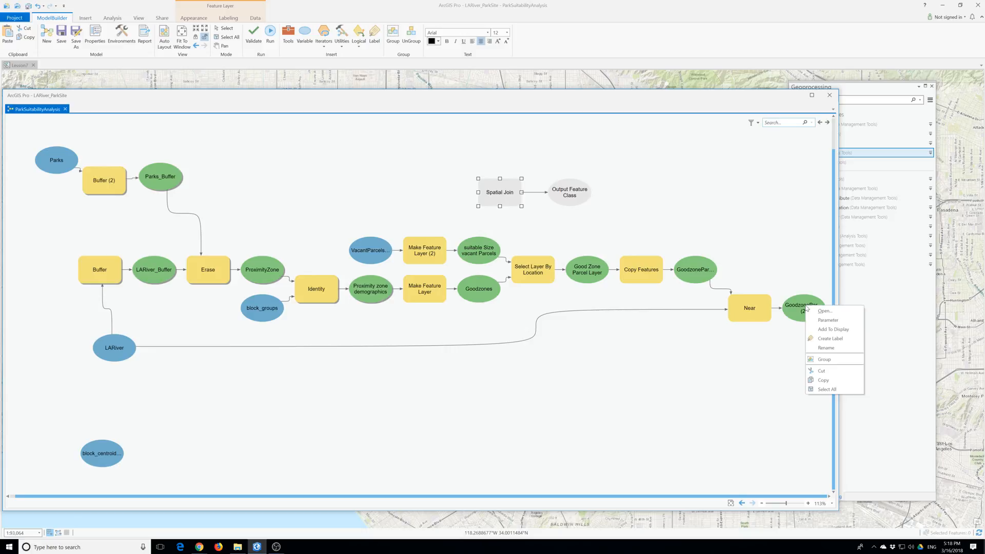
pyautogui.click(821, 351)
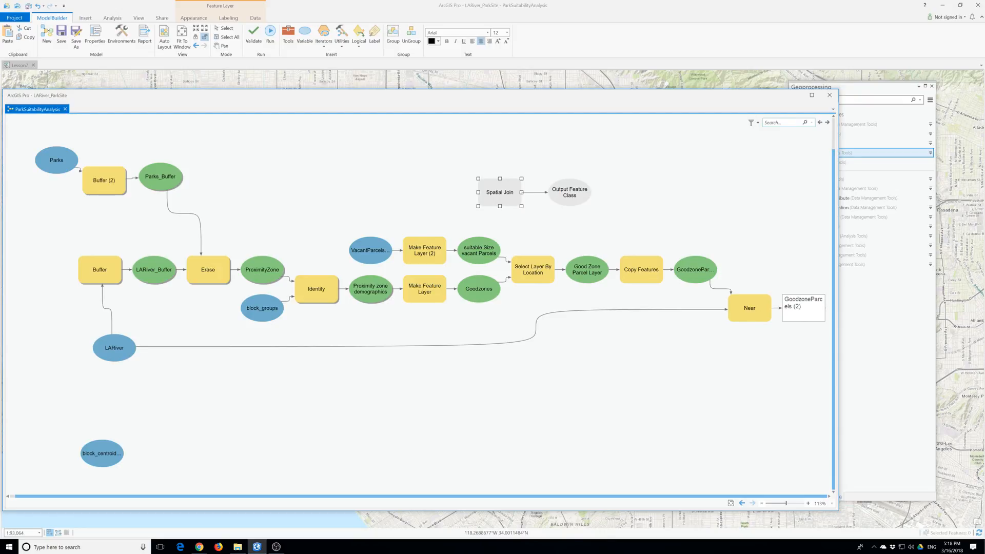
pyautogui.press('BackSpace')
pyautogui.press('BackSpace')
pyautogui.click(799, 299)
pyautogui.write('Parcels with River Distance')
pyautogui.press('Return')
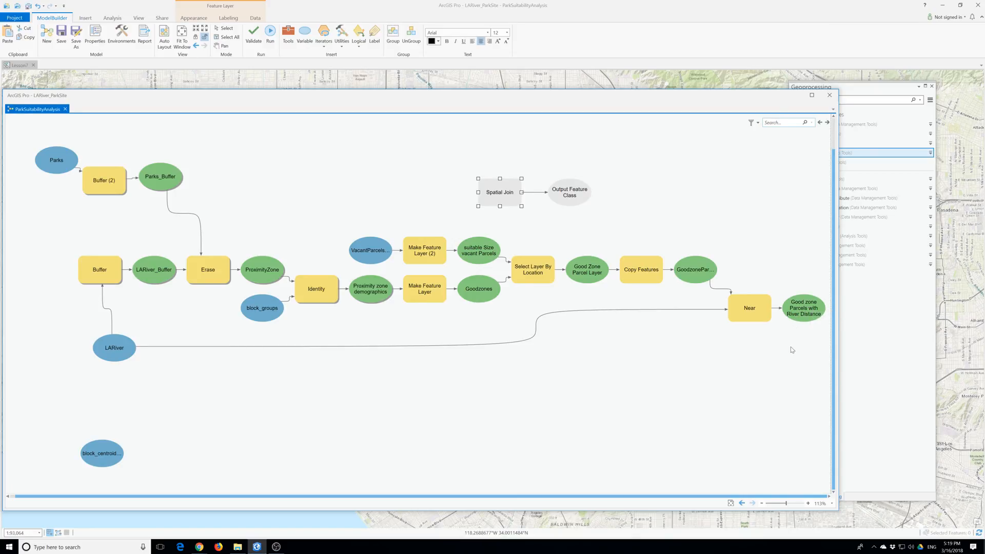
# Set the Spatial Join's Target Features to Good zone Parcels with River Distance and Join Features to block_centroids_Projects
pyautogui.doubleClick(504, 192)
pyautogui.click(650, 217)
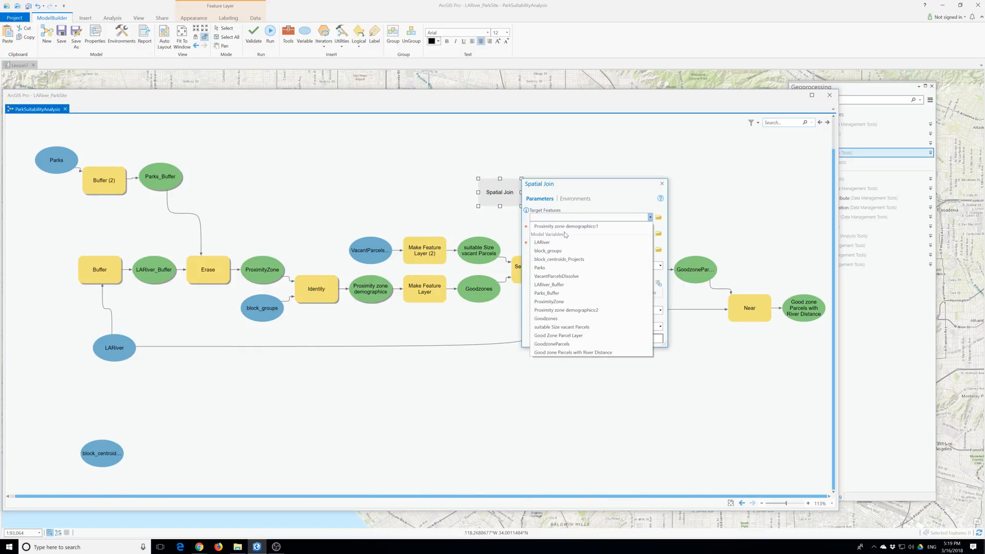
pyautogui.click(573, 353)
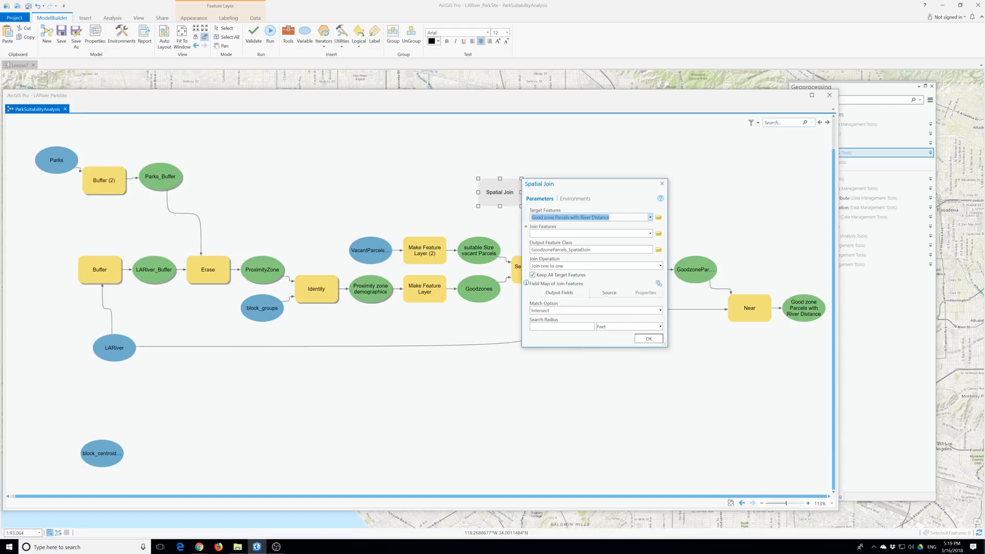
pyautogui.click(650, 234)
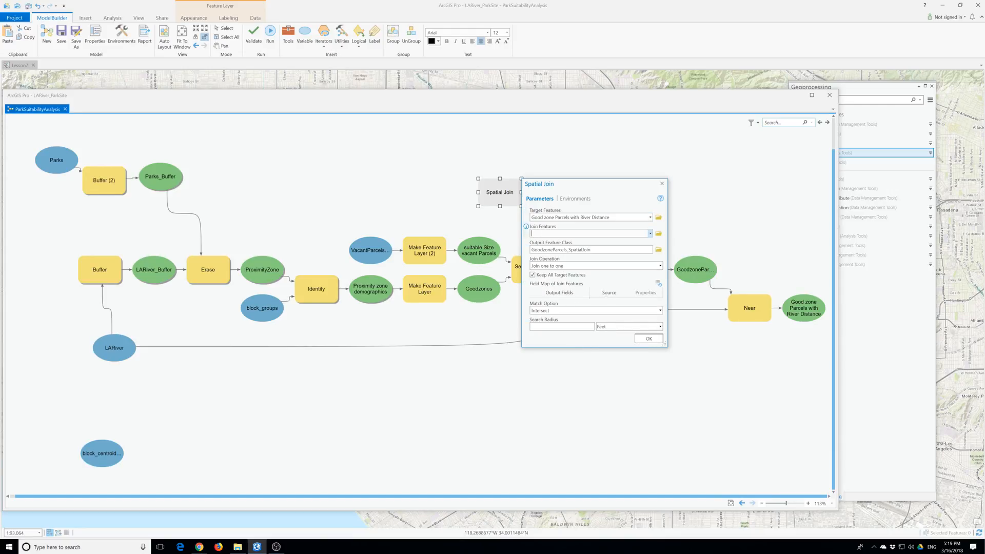
pyautogui.click(650, 233)
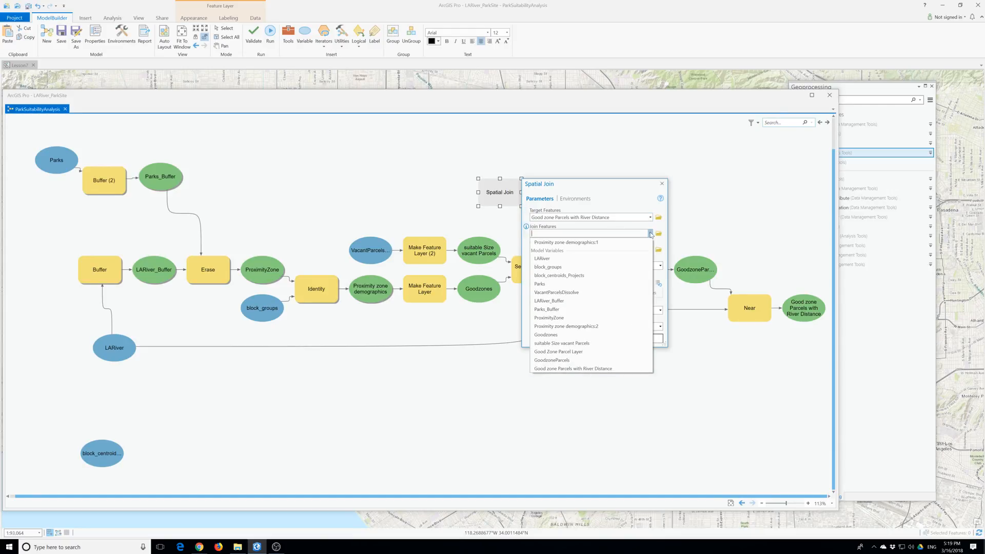
pyautogui.click(573, 276)
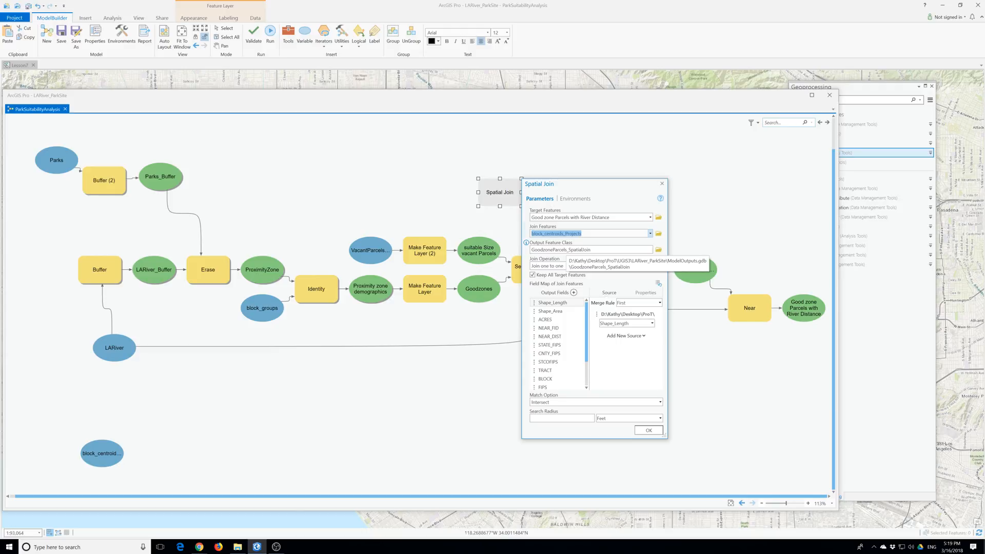
# Name the Spatial Join's output feature class Sites_Acess in ModelOutputs.gdb
pyautogui.doubleClick(627, 250)
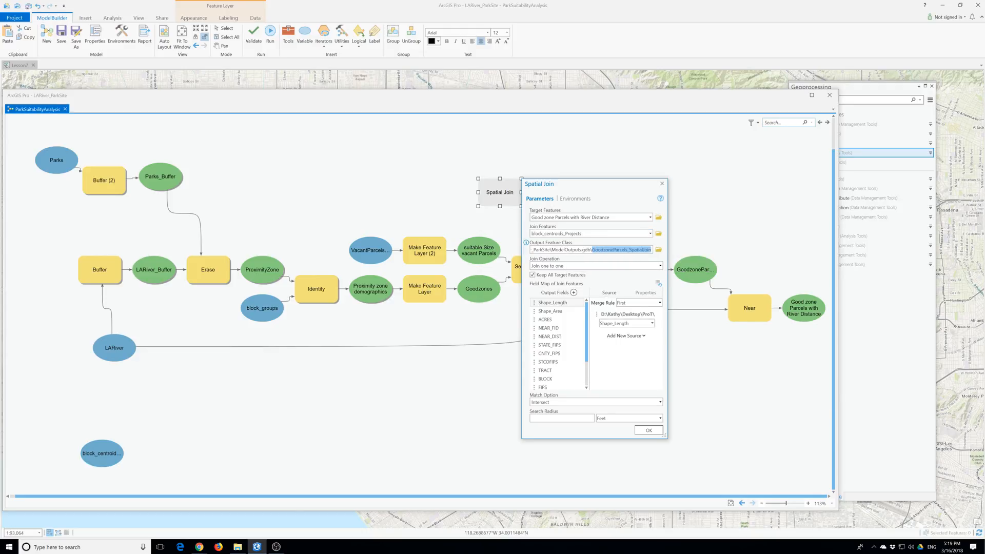
pyautogui.moveTo(592, 250); pyautogui.dragTo(598, 249)
pyautogui.press('BackSpace')
pyautogui.press('BackSpace')
pyautogui.write('Siteto')
pyautogui.write('Acess')
pyautogui.press('BackSpace')
pyautogui.press('BackSpace')
pyautogui.press('BackSpace')
pyautogui.press('BackSpace')
pyautogui.press('BackSpace')
pyautogui.press('BackSpace')
pyautogui.press('BackSpace')
pyautogui.write('s_Acess')
# Remove Shape_Length, Shape_Area and NEAR_FID from the Spatial Join's output fields
pyautogui.moveTo(578, 306)
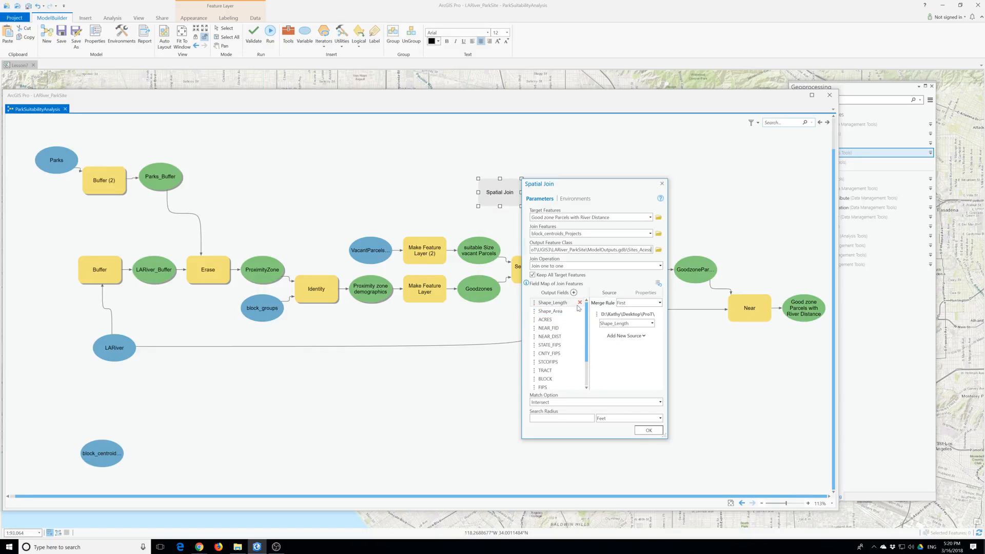
pyautogui.click(579, 304)
pyautogui.click(580, 303)
pyautogui.click(579, 303)
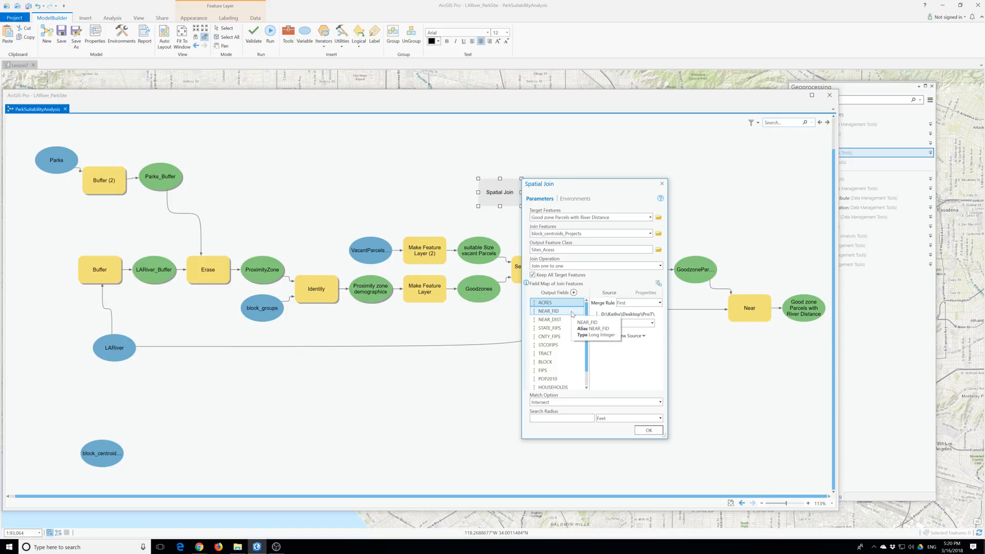
pyautogui.scroll(-1, 572, 314)
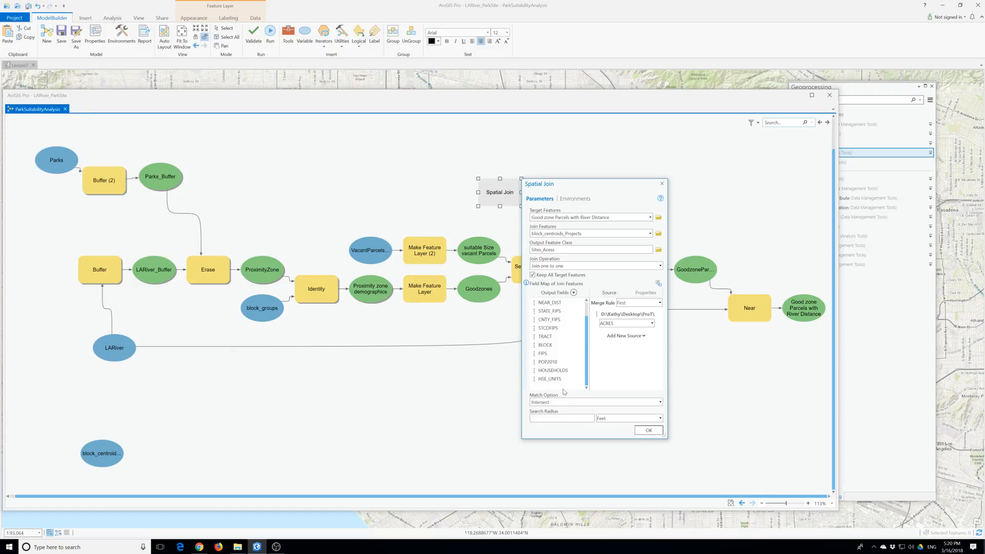
pyautogui.scroll(1, 563, 385)
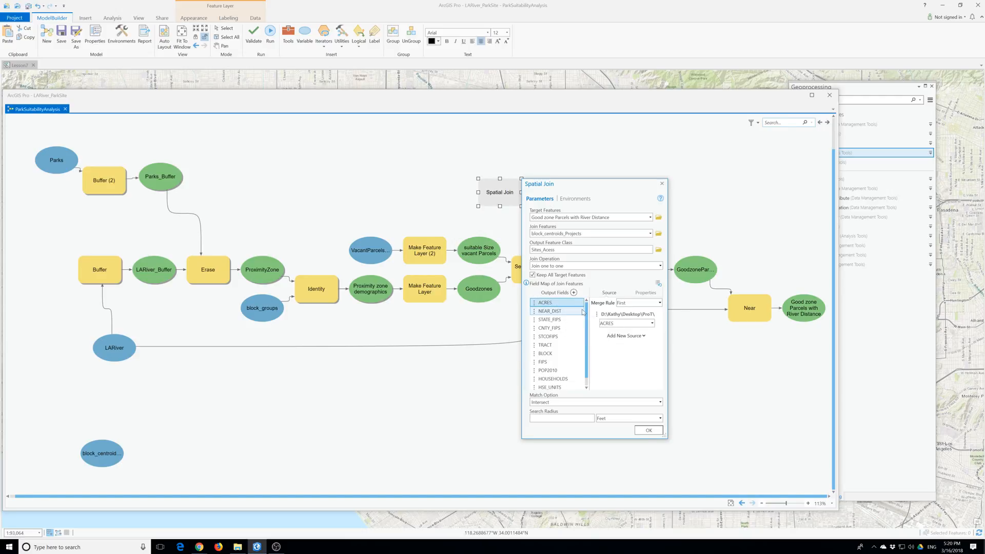
pyautogui.click(580, 311)
# Remove STATE_FIPS, CNTY_FIPS, STCOFIPS, TRACT and BLOCK from the Spatial Join's output fields
pyautogui.click(575, 323)
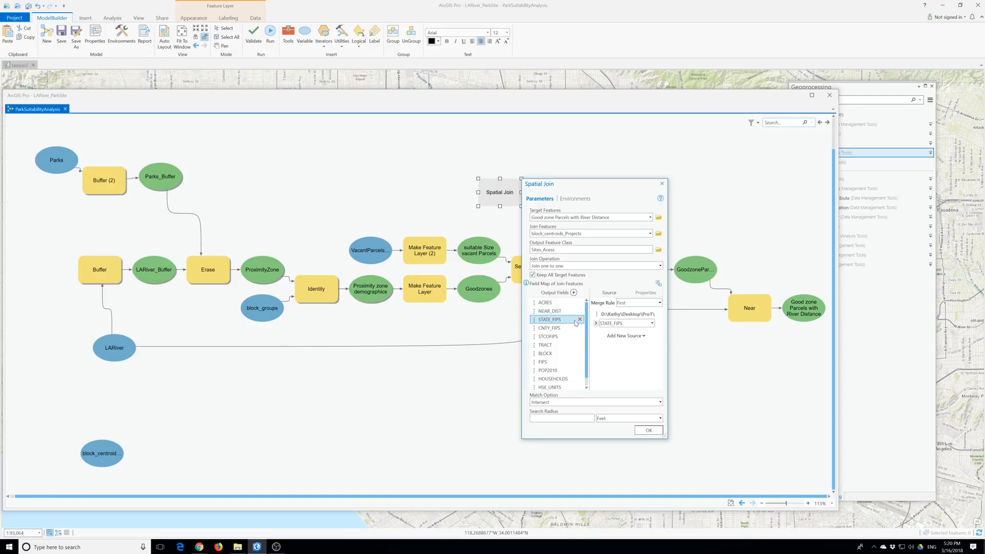
pyautogui.click(580, 320)
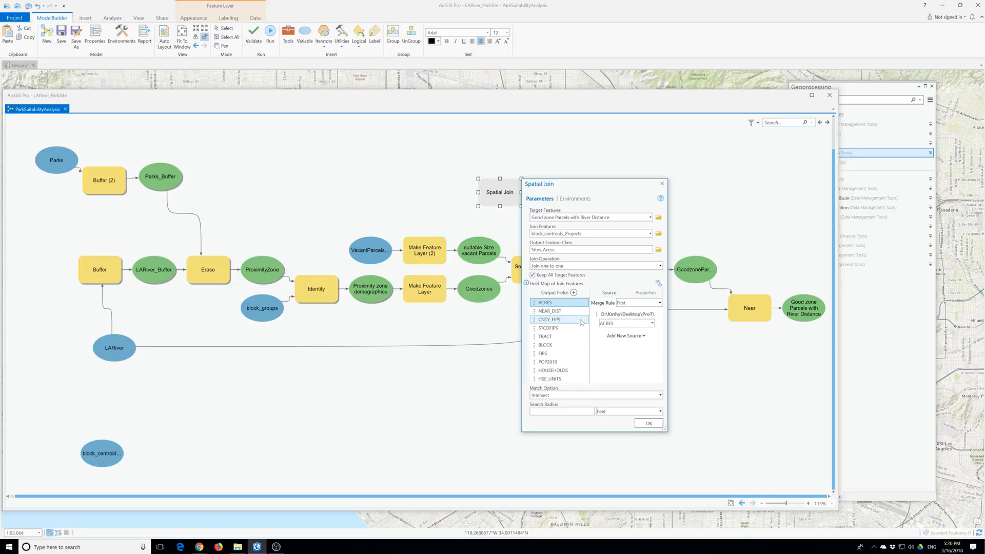
pyautogui.click(586, 324)
pyautogui.click(584, 320)
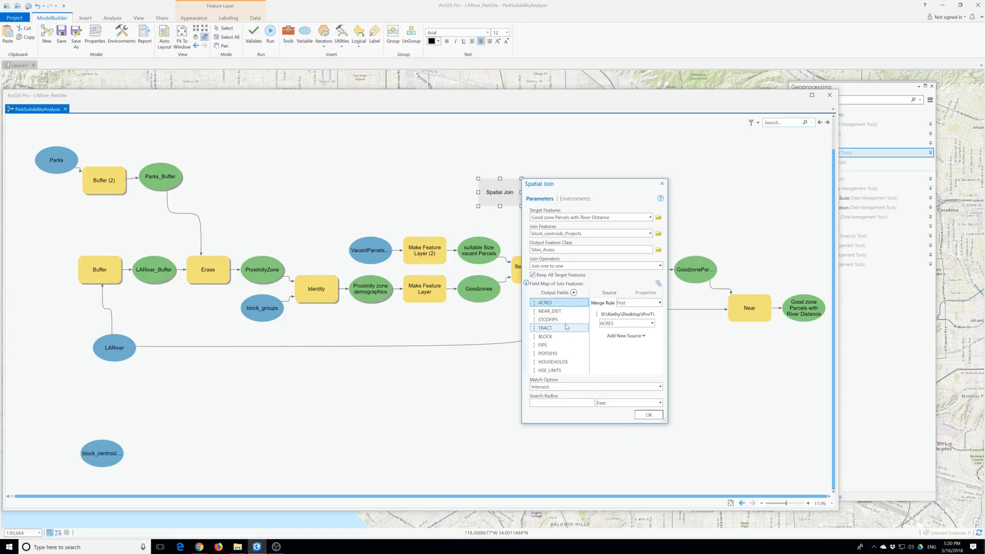
pyautogui.click(585, 320)
pyautogui.click(561, 324)
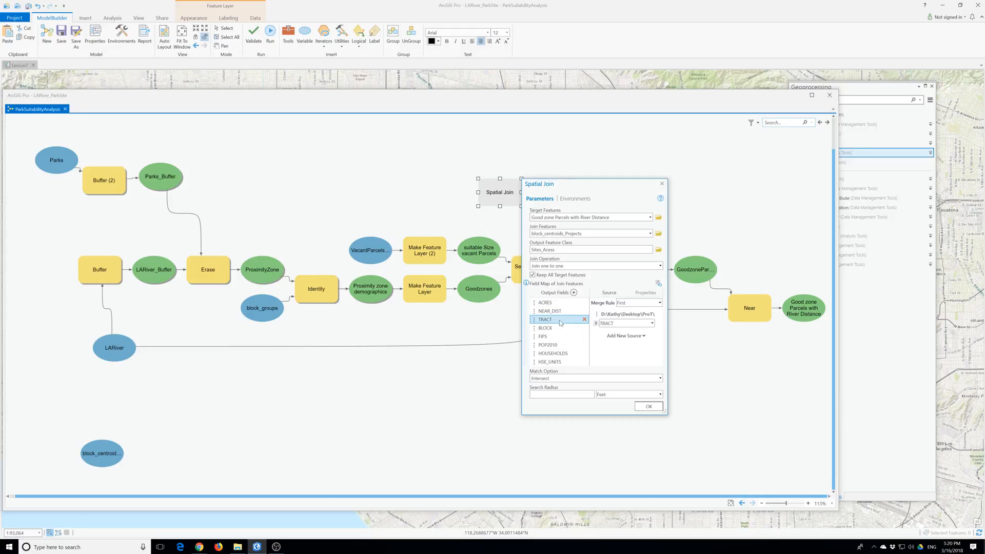
pyautogui.click(584, 320)
pyautogui.click(572, 321)
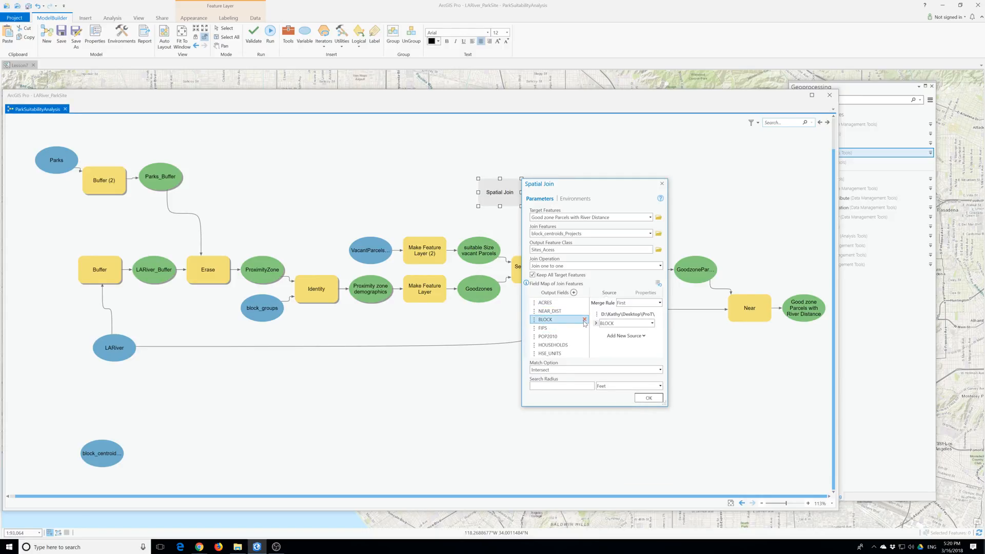
pyautogui.click(584, 320)
pyautogui.click(567, 321)
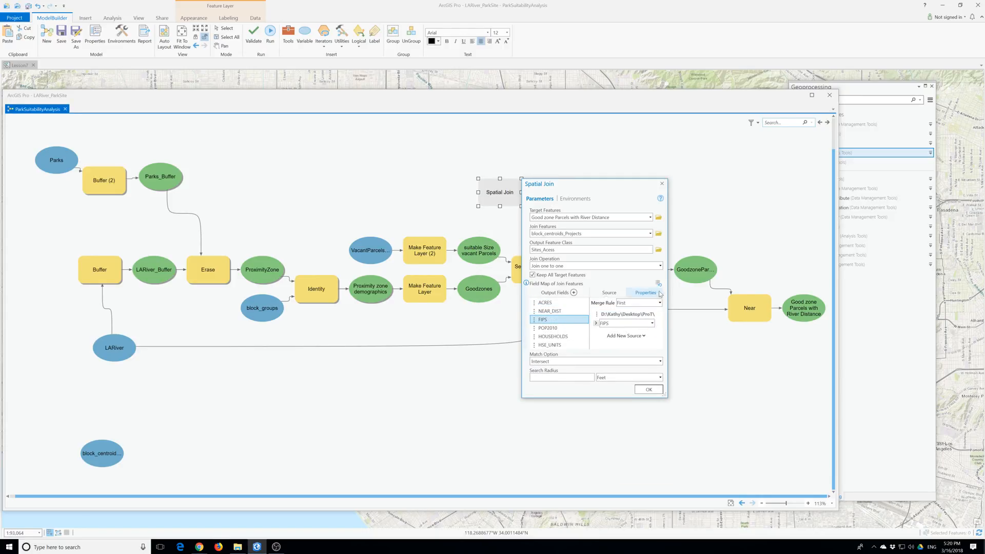
# Remove HOUSEHOLDS and HSE_UNITS from the Spatial Join's output fields
pyautogui.click(580, 337)
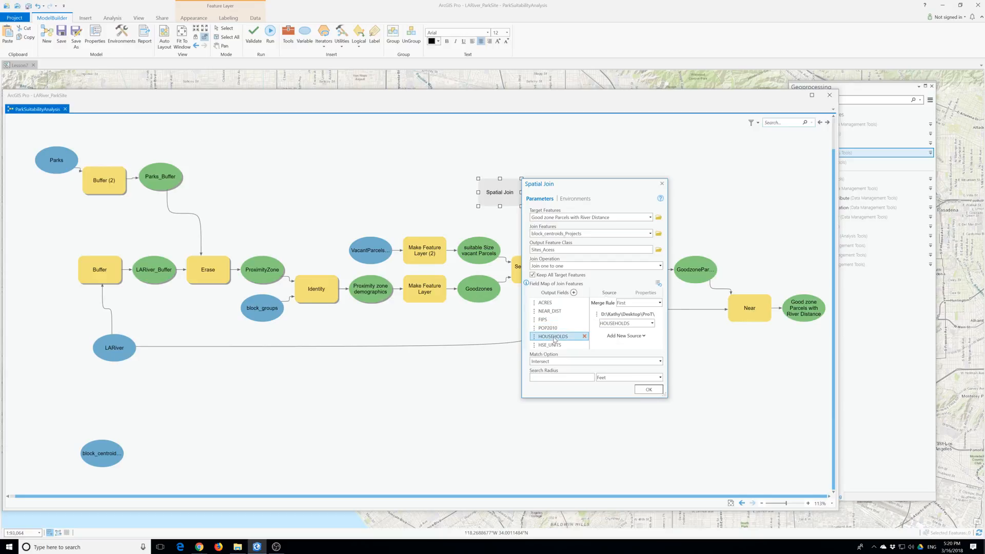
pyautogui.click(584, 337)
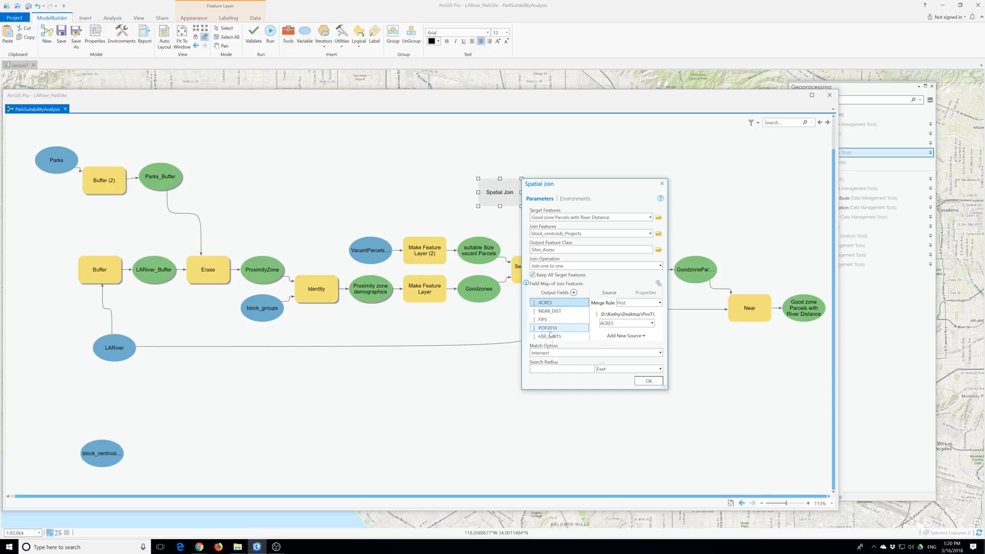
pyautogui.click(557, 337)
pyautogui.click(585, 336)
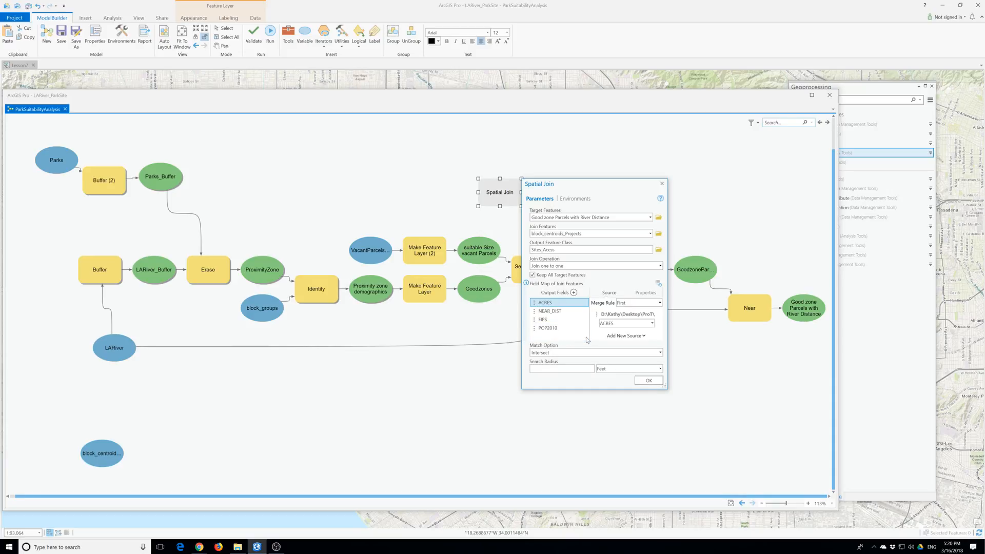
# Remove FIPS from the Spatial Join's output fields and rename the NEAR_DIST field as RiverDistance
pyautogui.click(557, 319)
pyautogui.click(583, 321)
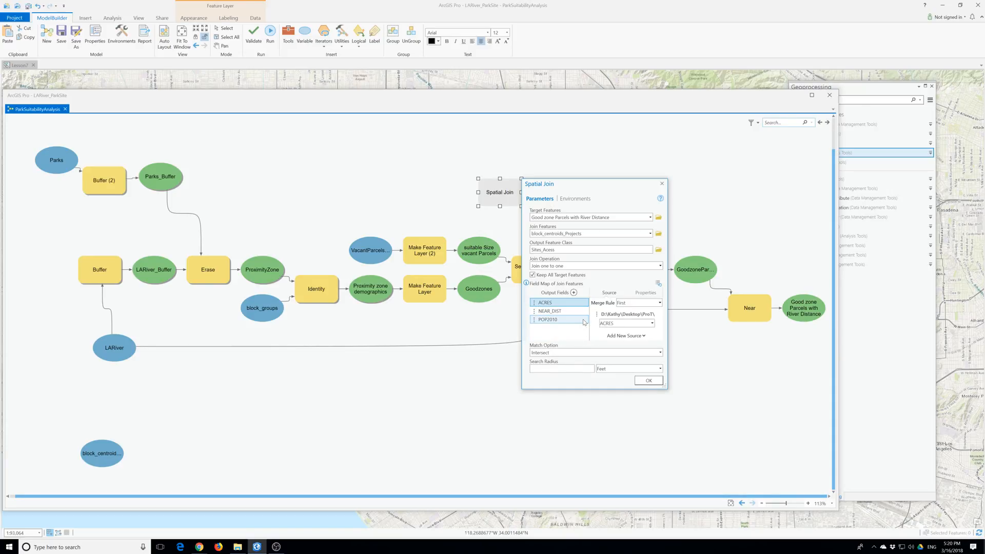
pyautogui.click(542, 312)
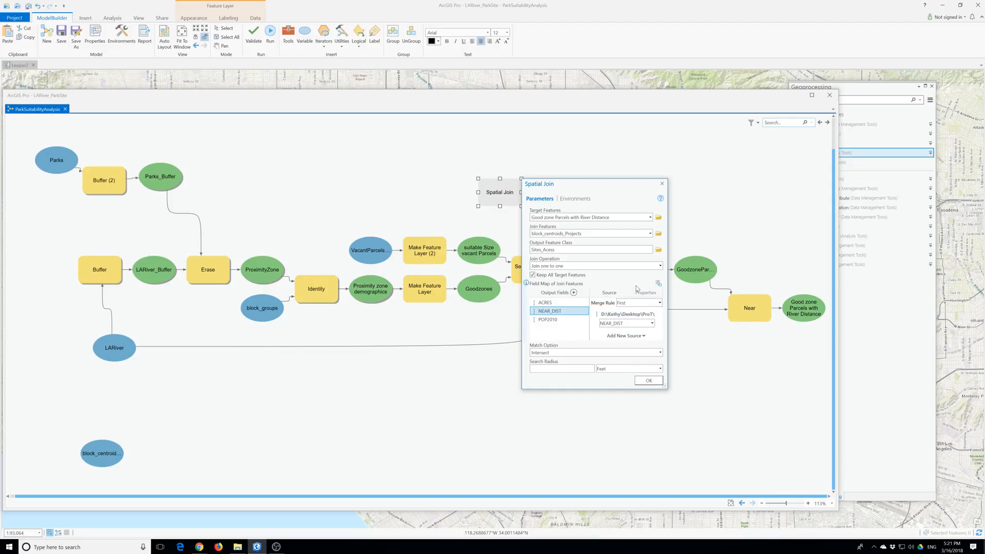
pyautogui.click(629, 324)
pyautogui.click(633, 324)
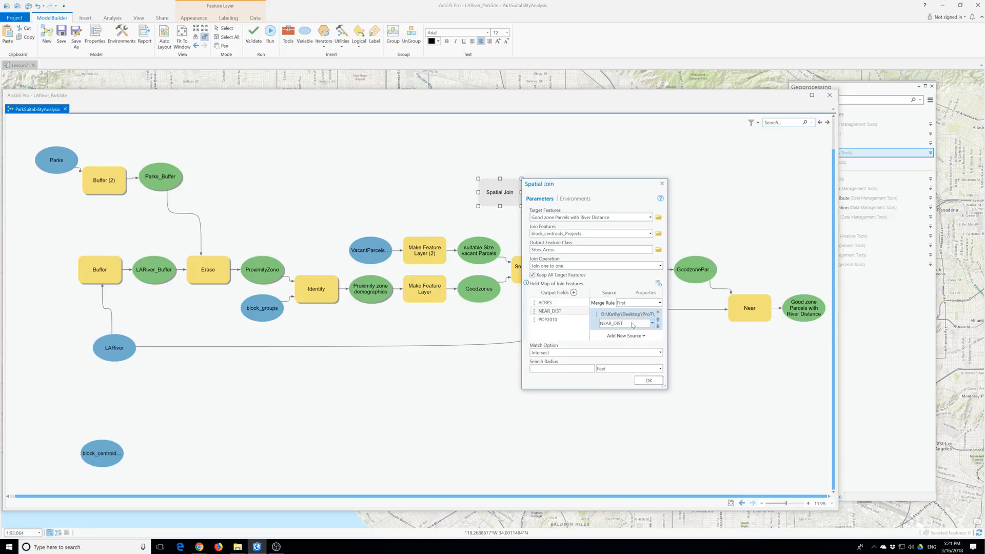
pyautogui.click(645, 292)
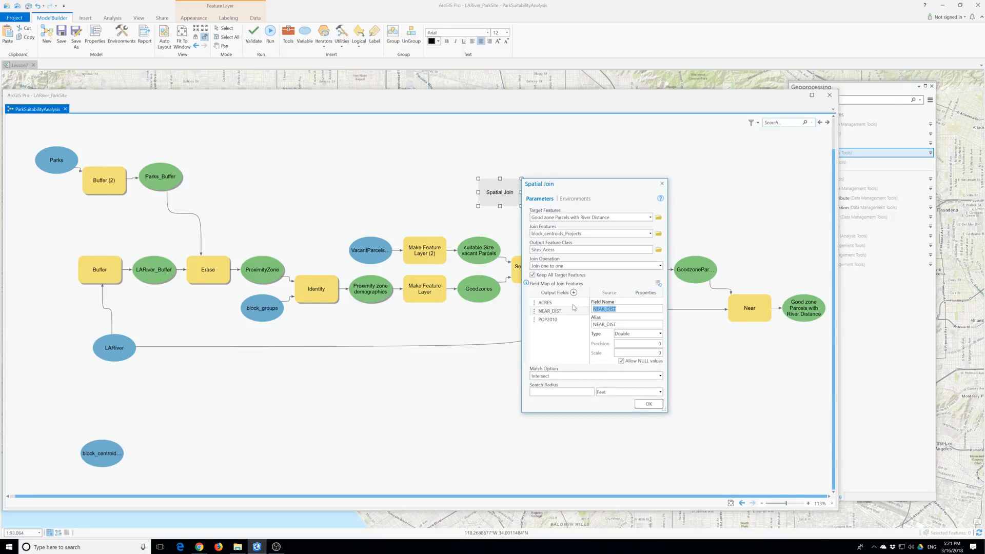
pyautogui.write('Ri')
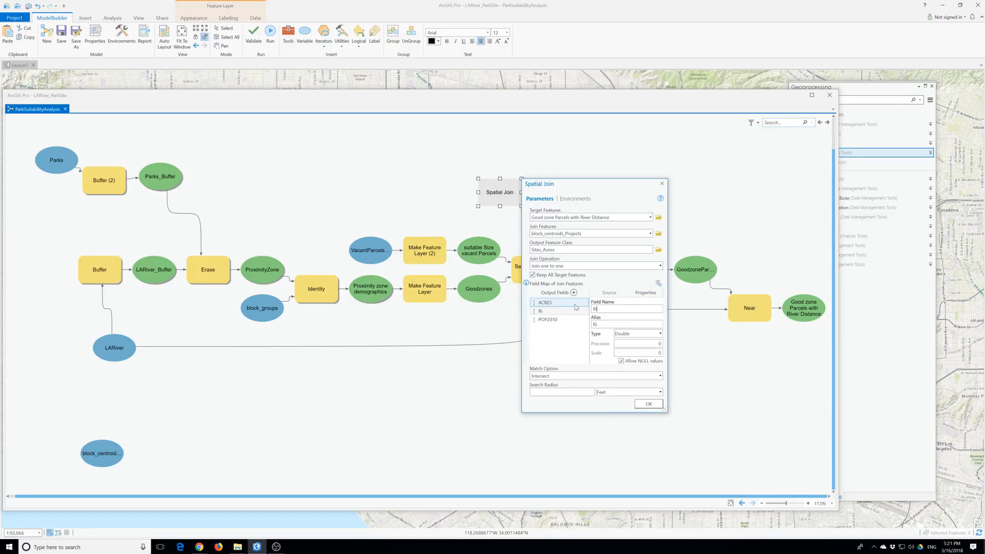
pyautogui.write('verDistance')
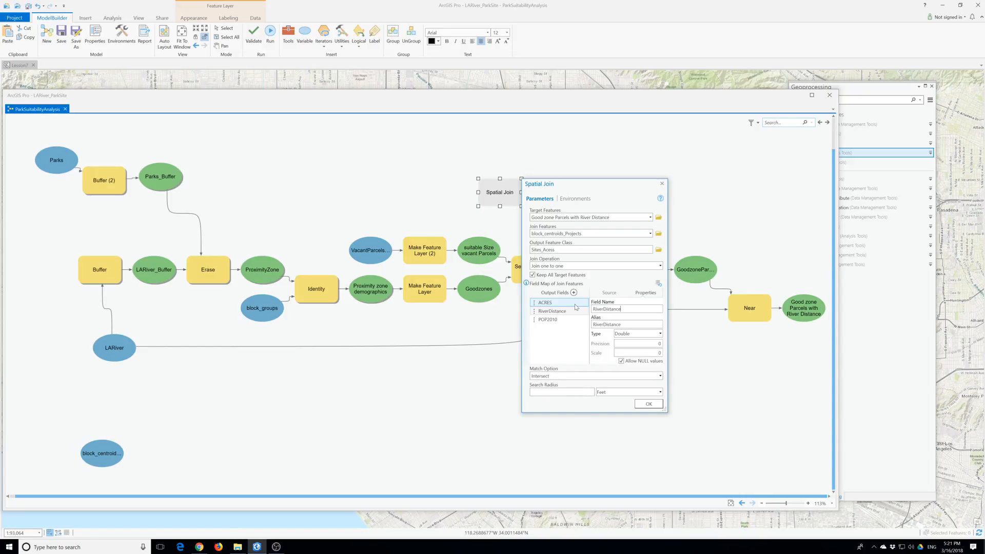
# Rename the POP2010 output field as AcessPopulation
pyautogui.click(547, 323)
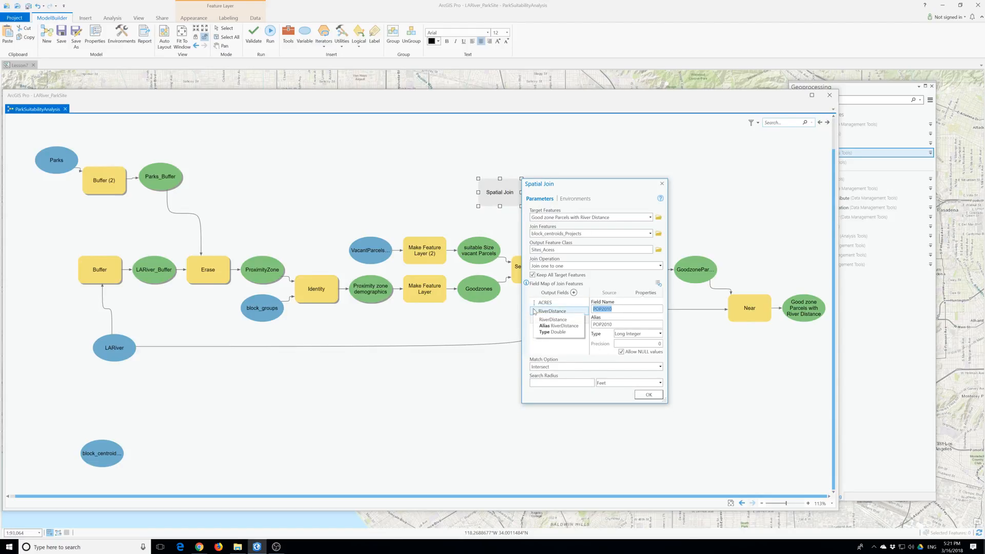
pyautogui.write('AcessPopulation')
pyautogui.click(560, 333)
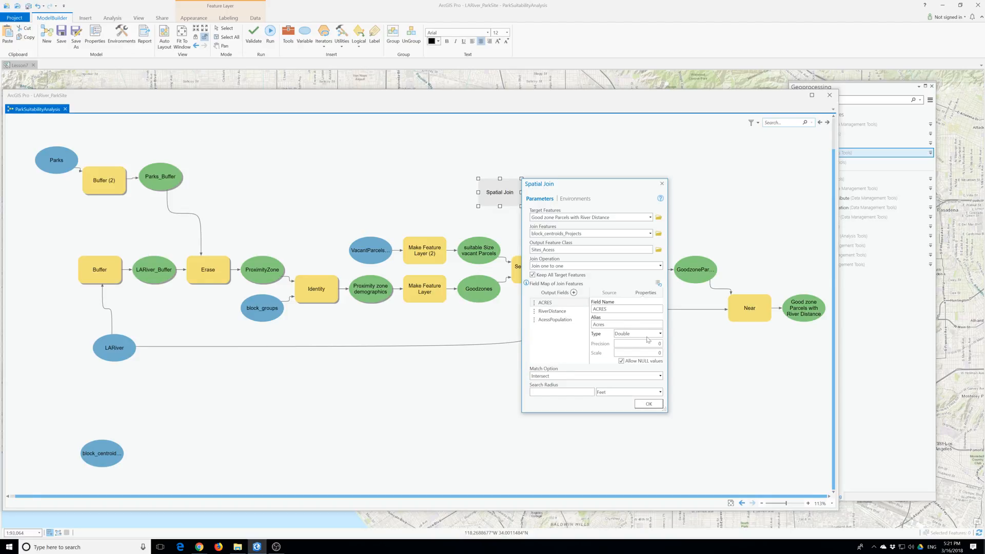
# Set the merge rule of the AcessPopulation field to Sum
pyautogui.click(606, 292)
pyautogui.click(565, 320)
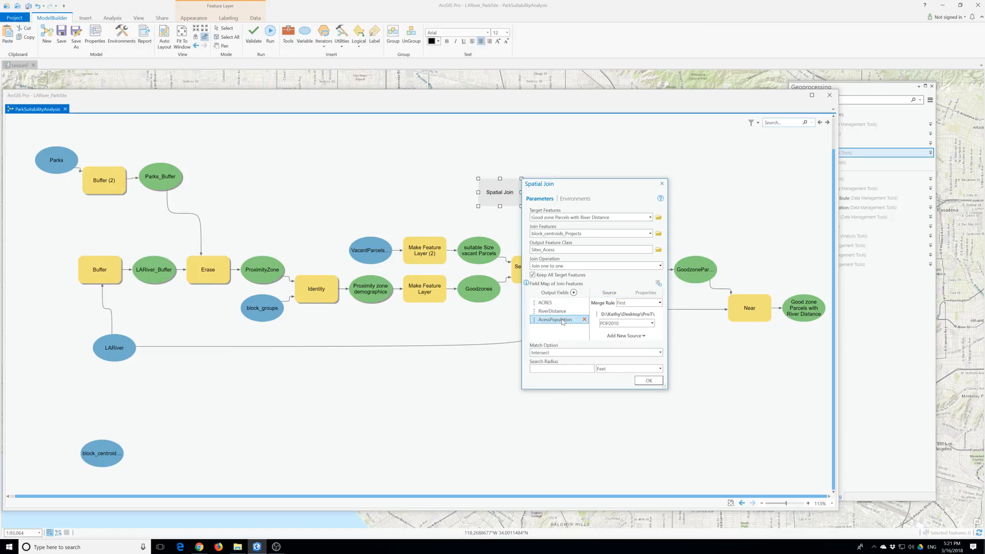
pyautogui.click(661, 304)
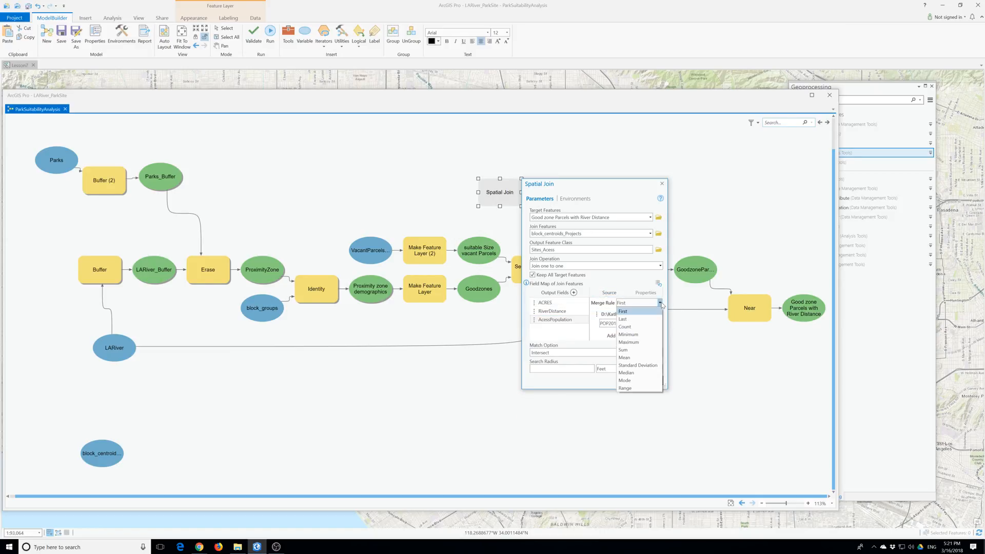
pyautogui.click(622, 350)
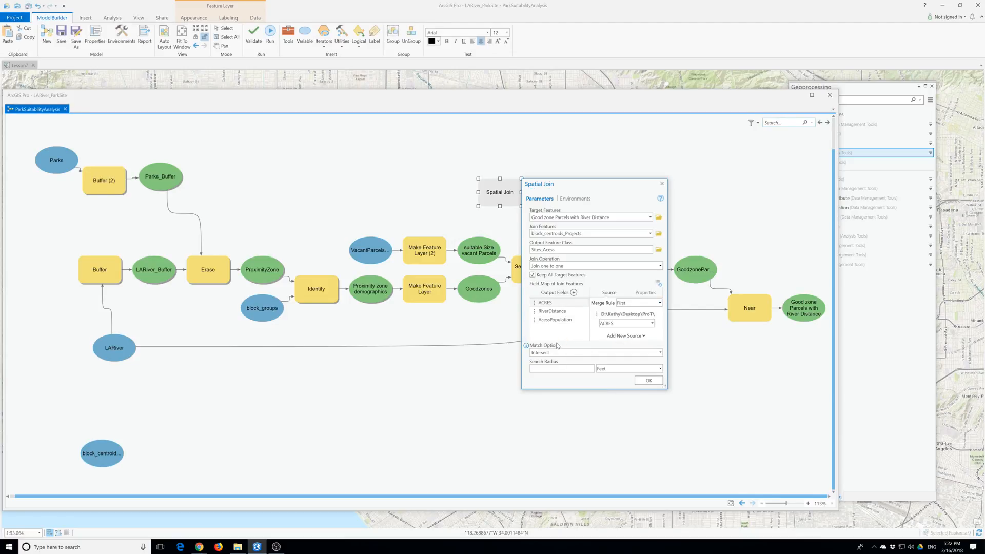
# Set the Spatial Join's match option to Within a distance with a search radius of 0.25 miles
pyautogui.click(599, 354)
pyautogui.click(660, 352)
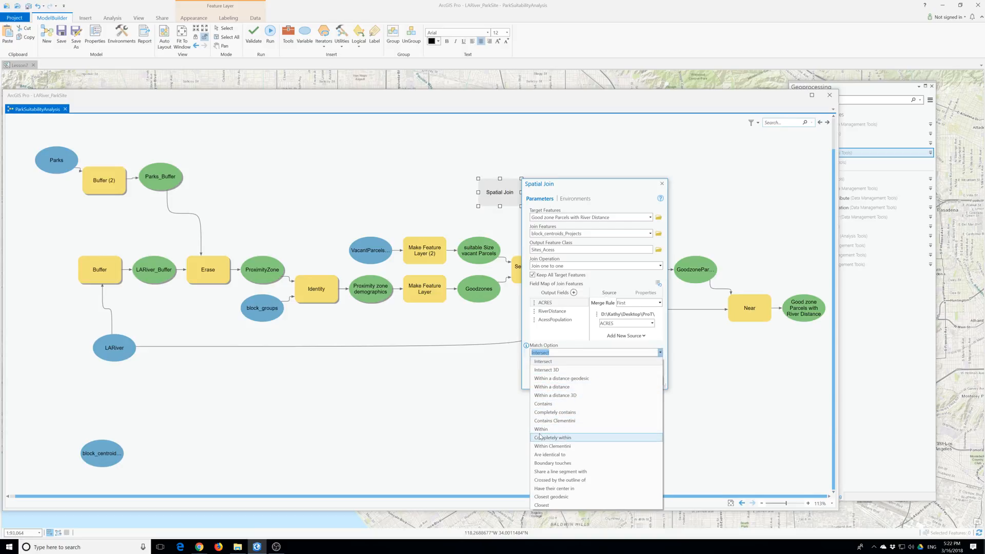
pyautogui.click(564, 387)
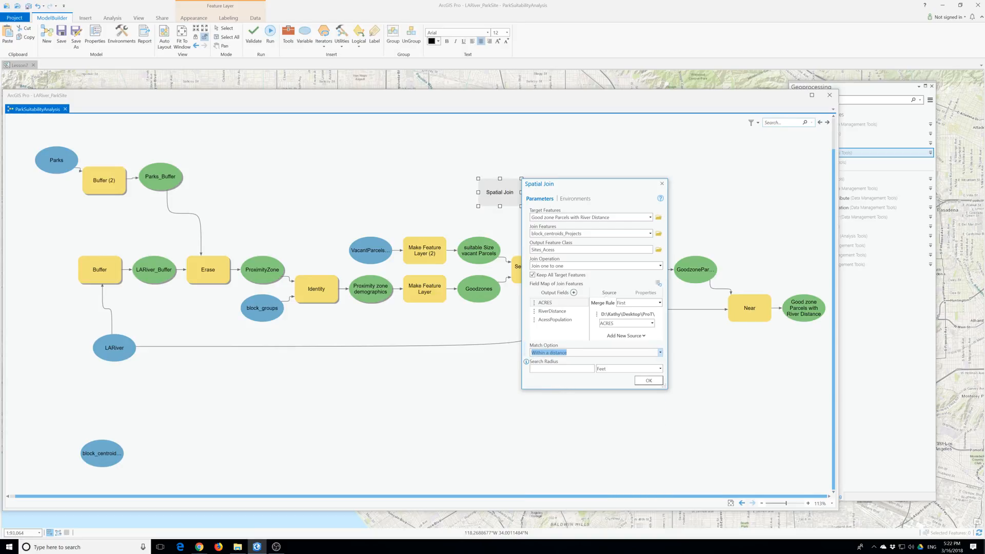
pyautogui.click(660, 368)
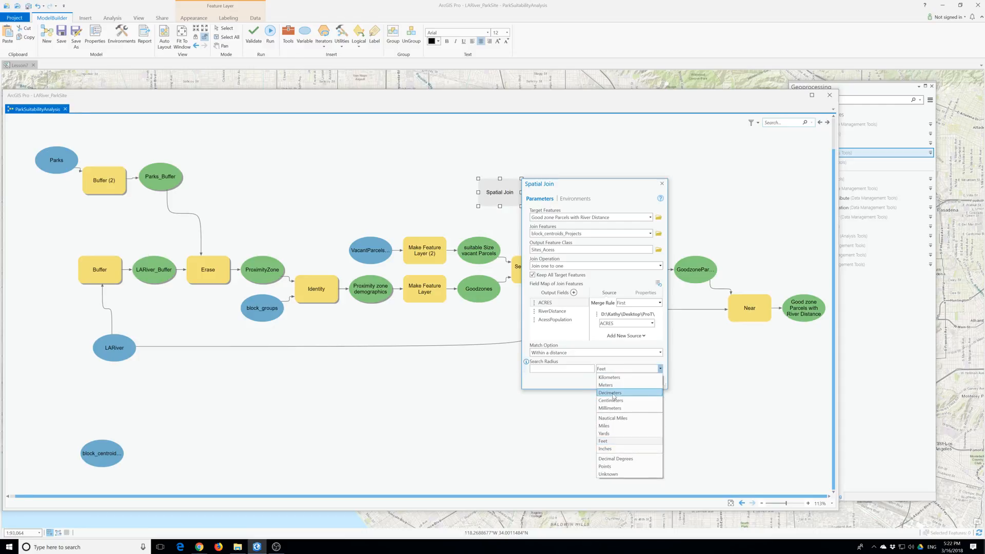
pyautogui.click(610, 426)
pyautogui.write('0.2')
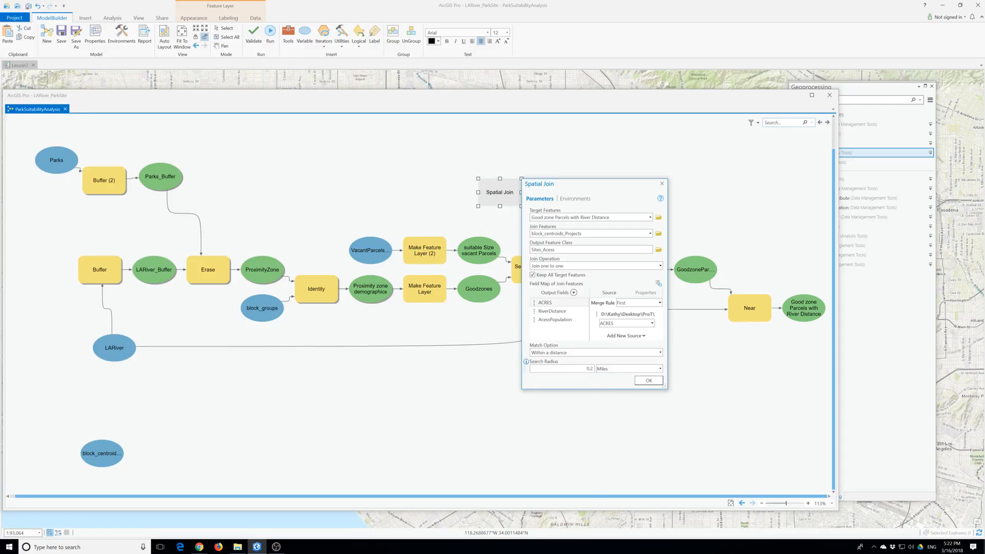
pyautogui.write('5')
# Check the RiverDistance and AcessPopulation field settings, accept the Spatial Join parameters and save the model
pyautogui.click(645, 293)
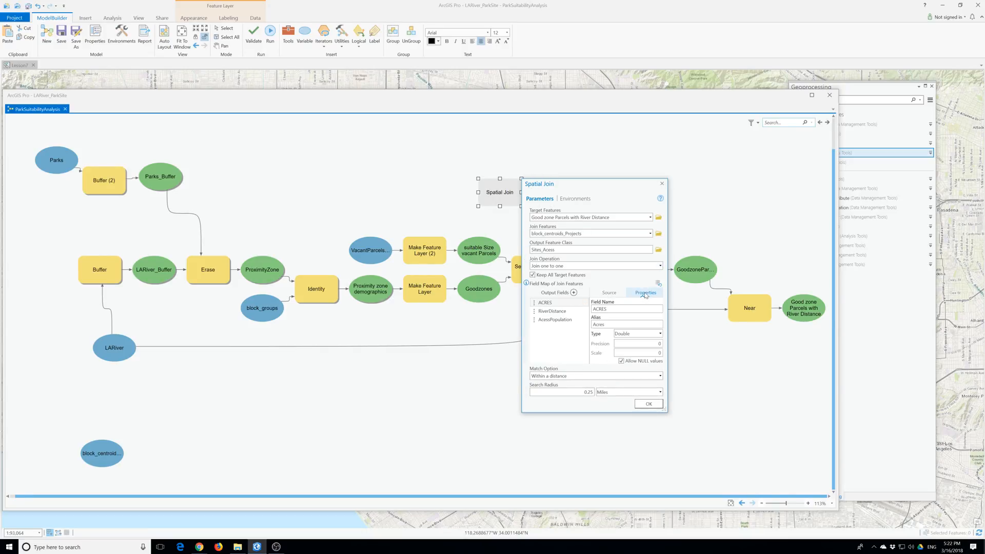
pyautogui.click(555, 311)
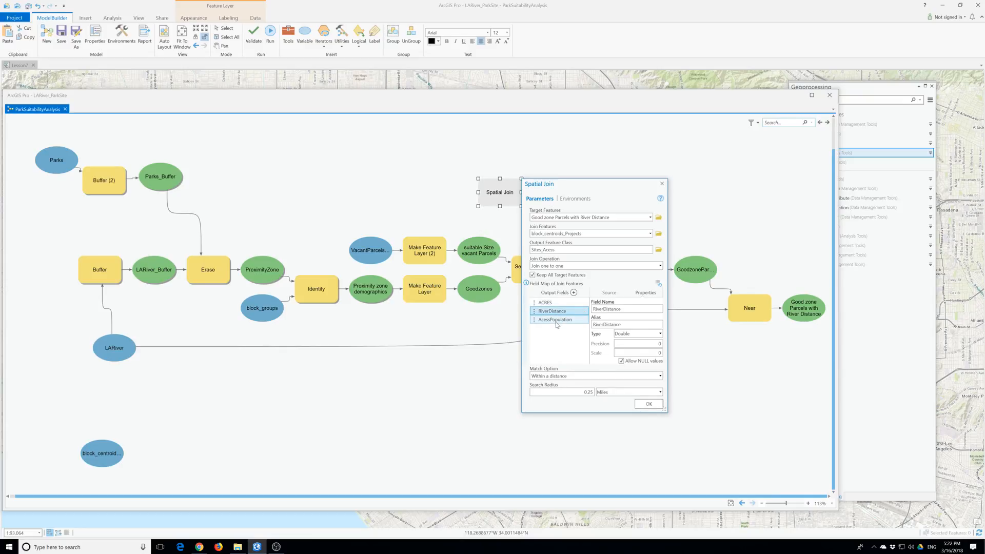
pyautogui.click(556, 321)
pyautogui.click(609, 293)
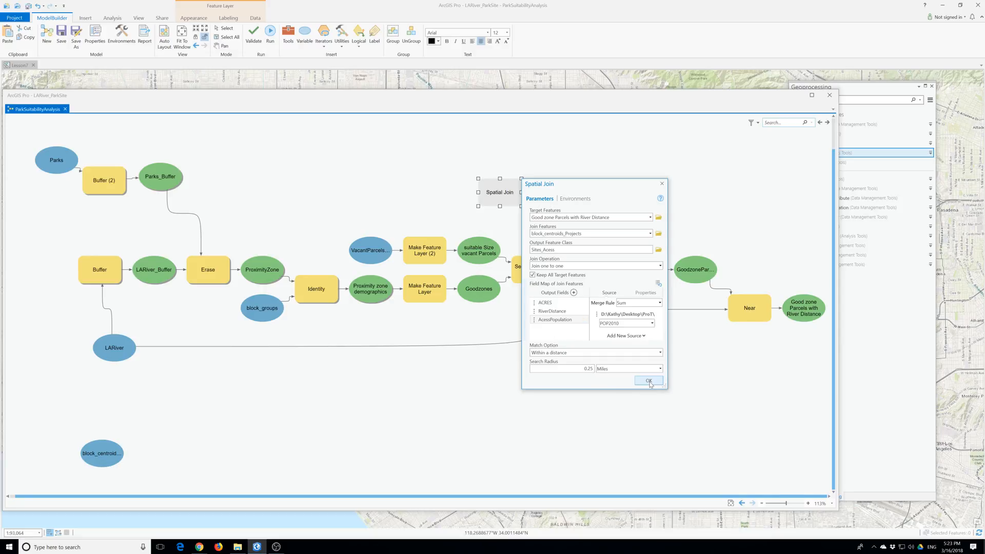
pyautogui.click(649, 380)
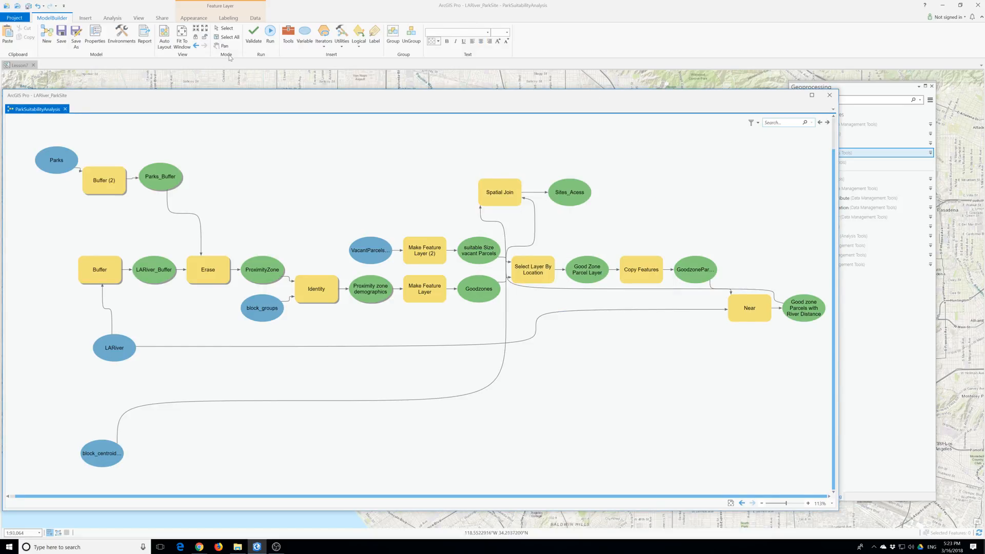
pyautogui.click(62, 33)
# Rename the Spatial Join's output variable as "Sites With Acess Population"
pyautogui.moveTo(89, 261)
pyautogui.rightClick(578, 196)
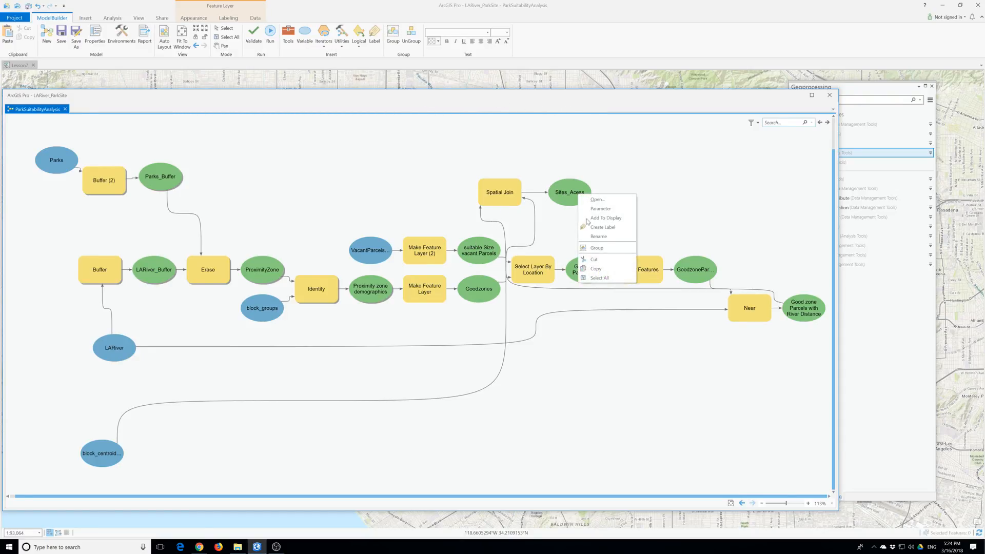
pyautogui.click(597, 236)
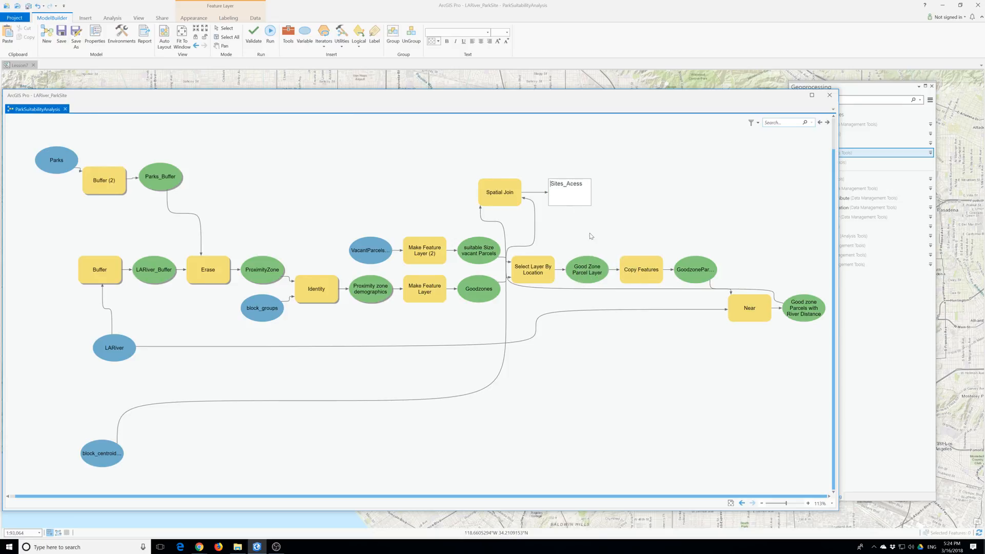
pyautogui.write('A')
pyautogui.press('Delete')
pyautogui.press('Delete')
pyautogui.press('Delete')
pyautogui.press('Delete')
pyautogui.press('Delete')
pyautogui.press('Delete')
pyautogui.press('Delete')
pyautogui.press('Delete')
pyautogui.press('Delete')
pyautogui.press('BackSpace')
pyautogui.write('Sites With Acess Po')
pyautogui.write('ation')
pyautogui.press('Return')
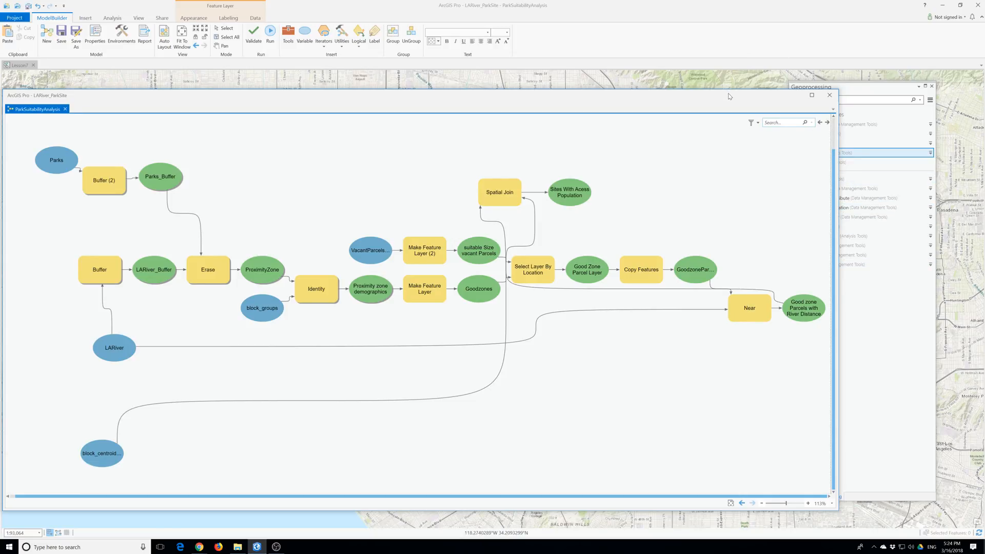
# Add a second Identity tool to the model, to the side of the Sites With Acess Population variable
pyautogui.moveTo(734, 96); pyautogui.dragTo(649, 89)
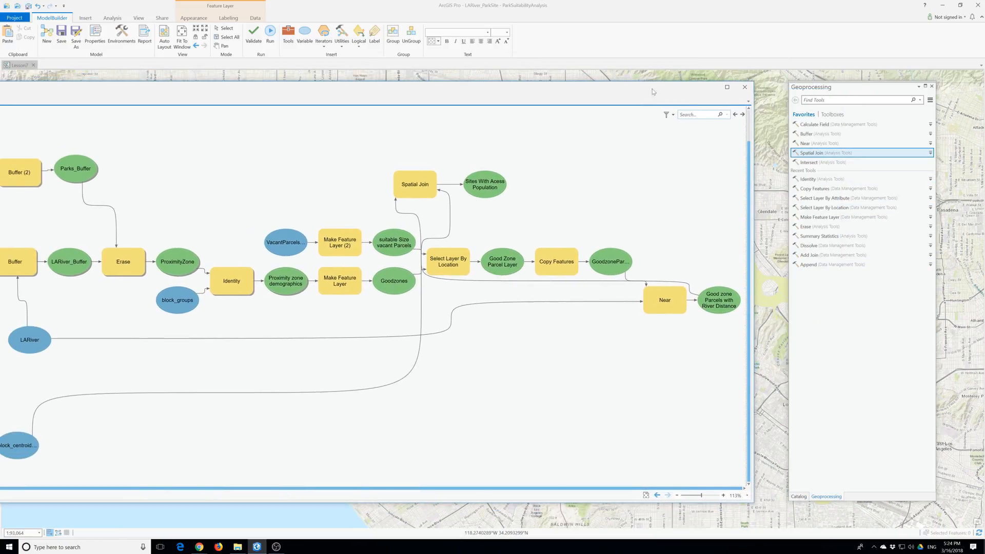
pyautogui.click(808, 179)
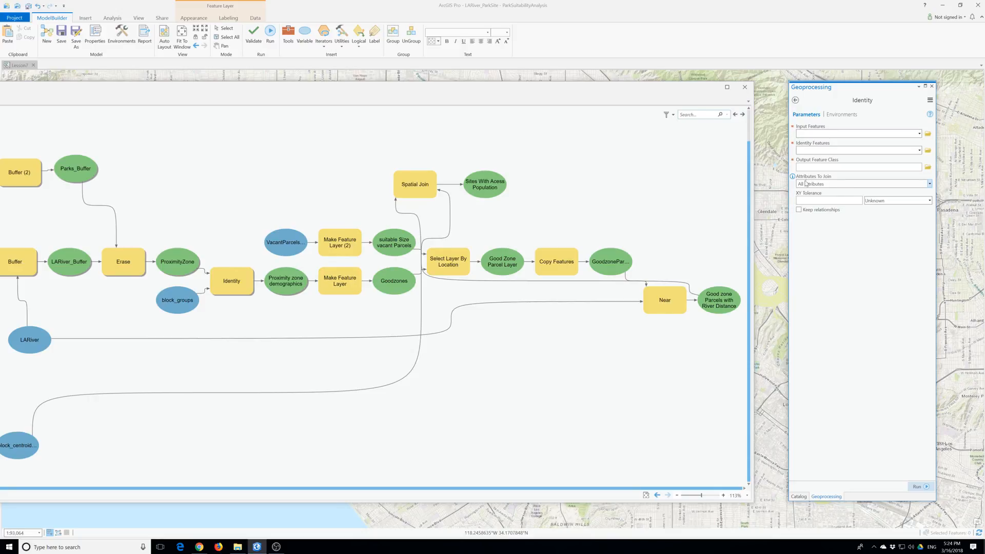
pyautogui.click(795, 100)
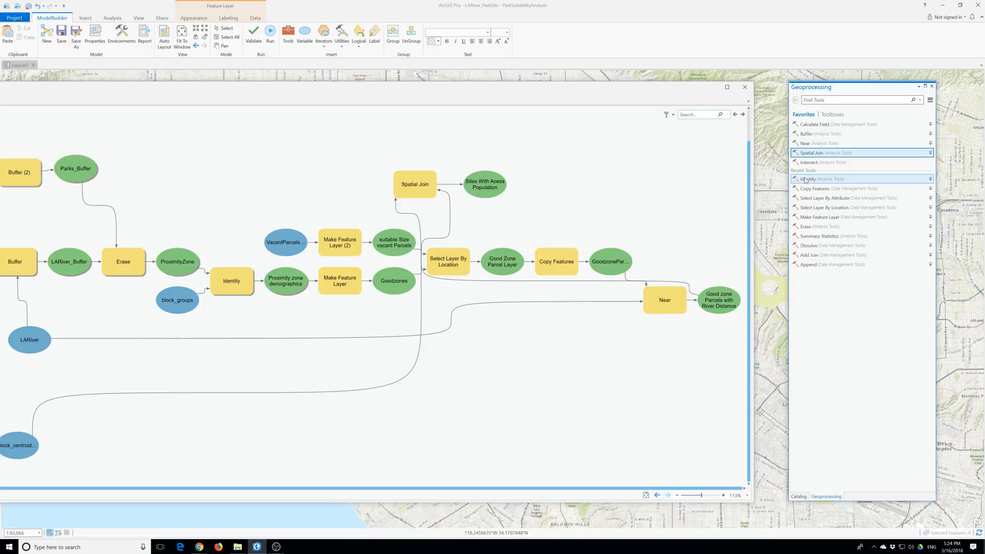
pyautogui.moveTo(808, 179); pyautogui.dragTo(590, 181)
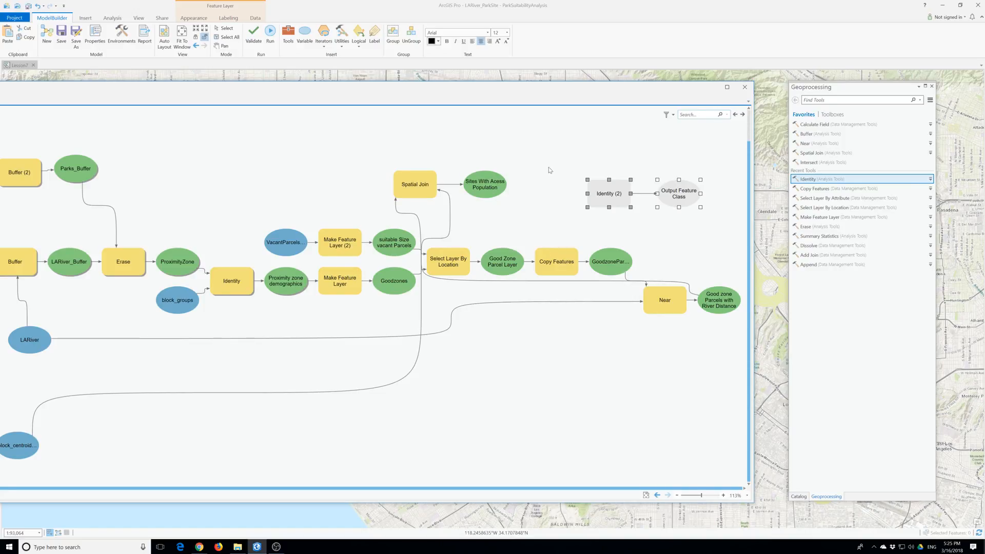
# Connect Sites With Acess Population to Identity (2) as its input features and Goodzones as its identity features
pyautogui.click(497, 190)
pyautogui.moveTo(484, 194); pyautogui.dragTo(600, 198)
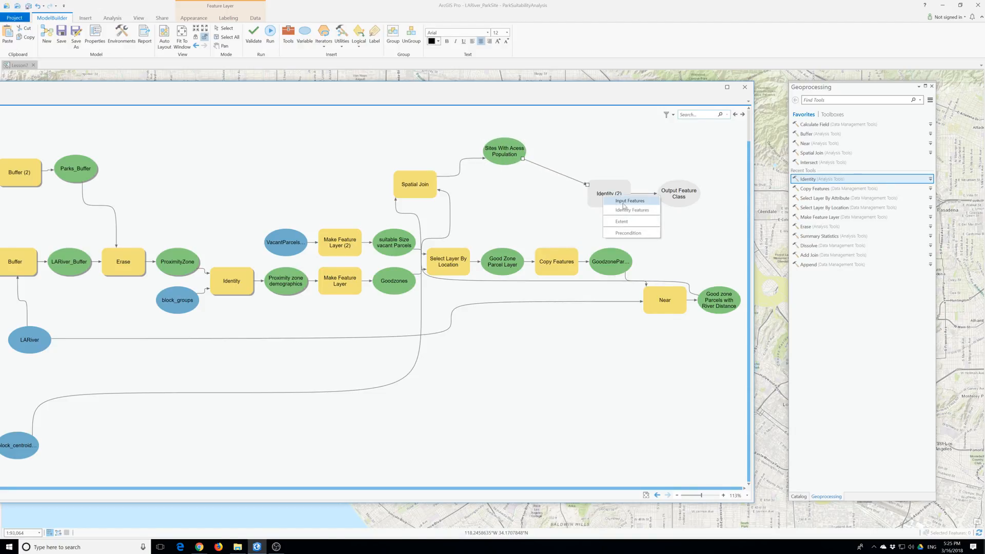
pyautogui.click(624, 204)
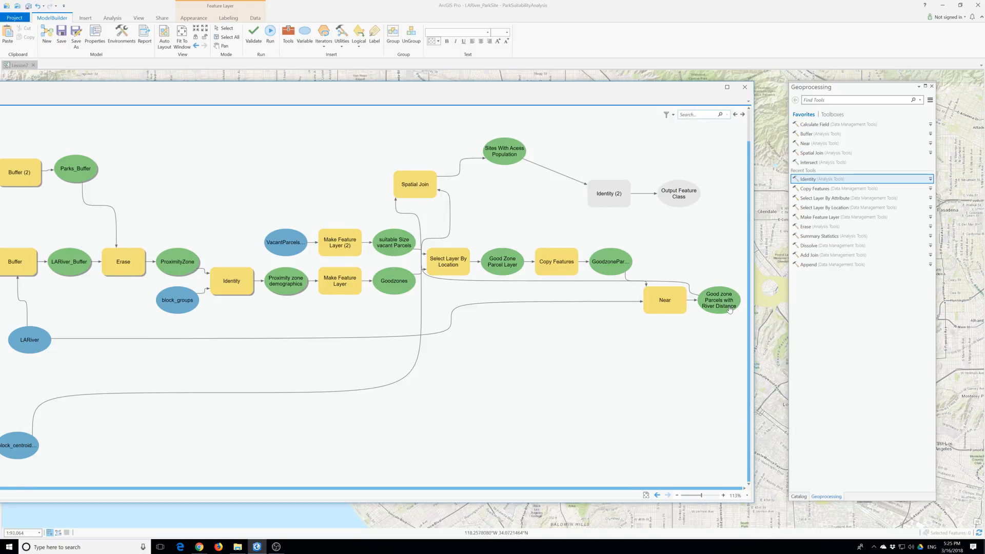
pyautogui.moveTo(674, 310)
pyautogui.moveTo(432, 283); pyautogui.dragTo(599, 201)
pyautogui.click(619, 216)
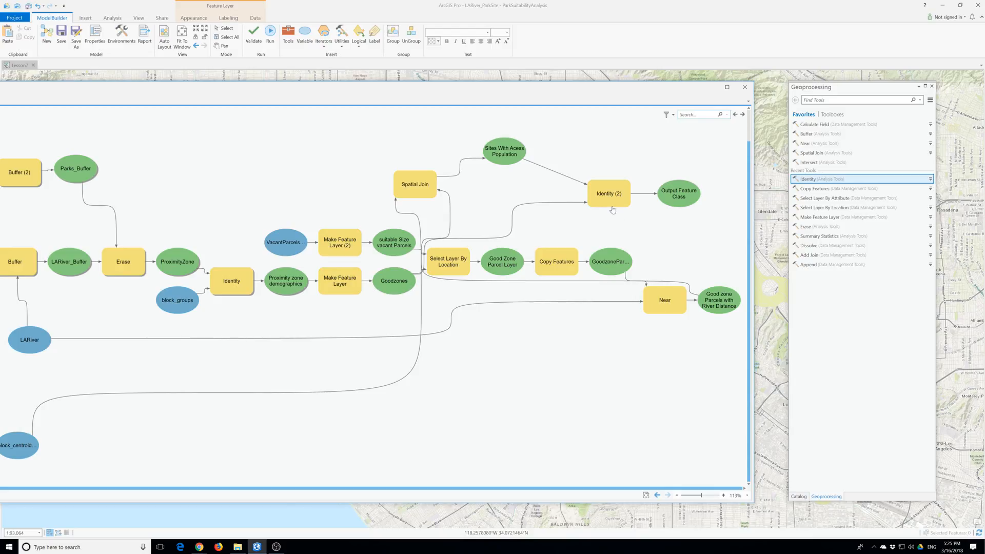
# Rename the output variable of Identity (2) as "output Recommended Sites"
pyautogui.moveTo(612, 208)
pyautogui.rightClick(671, 196)
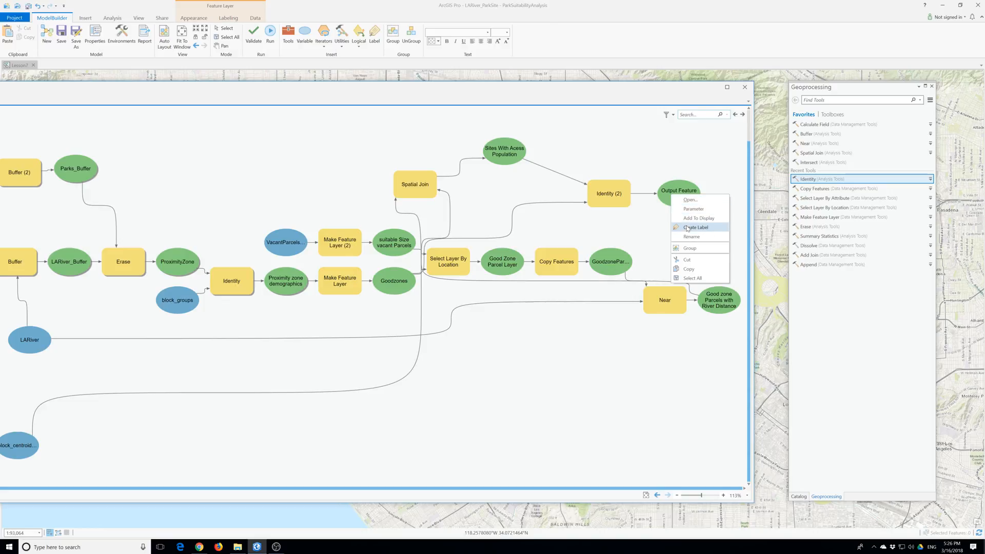
pyautogui.click(697, 237)
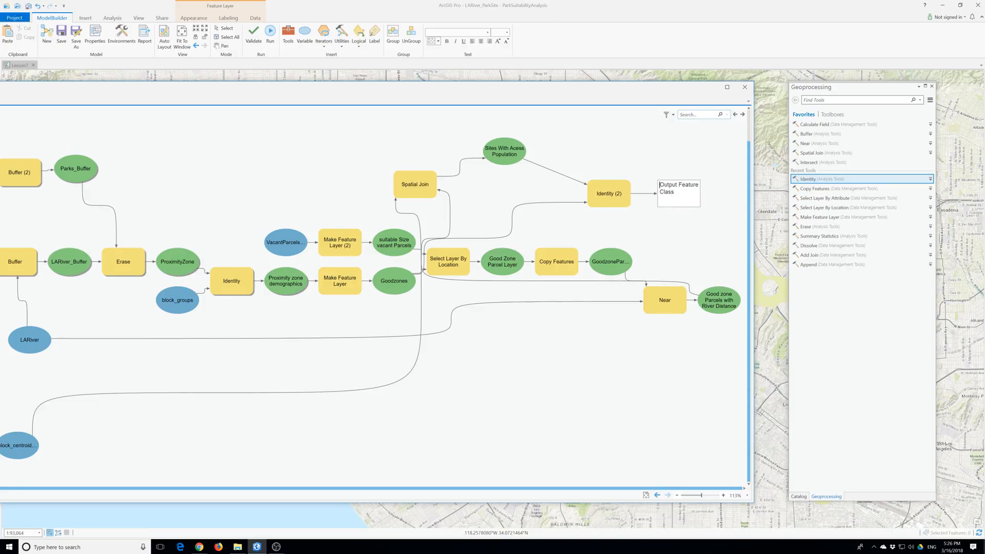
pyautogui.hotkey('ctrl', 'a')
pyautogui.write('Recom')
pyautogui.write('mended Sites')
pyautogui.write('outpu')
pyautogui.write('t')
pyautogui.click(682, 251)
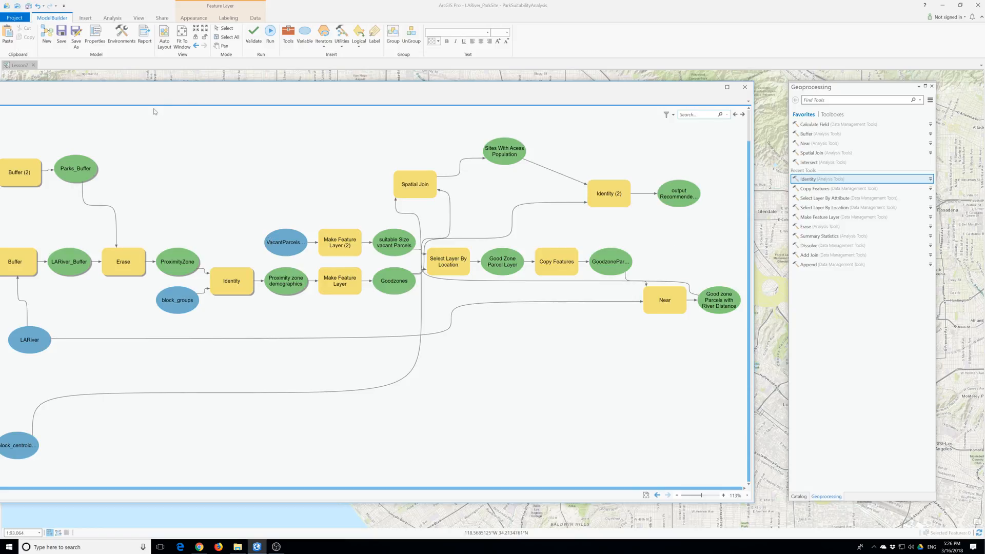
# Dock the ParkSuitabilityAnalysis model window beside the Lesson7 map view and close the Contents pane
pyautogui.moveTo(151, 93); pyautogui.dragTo(310, 74)
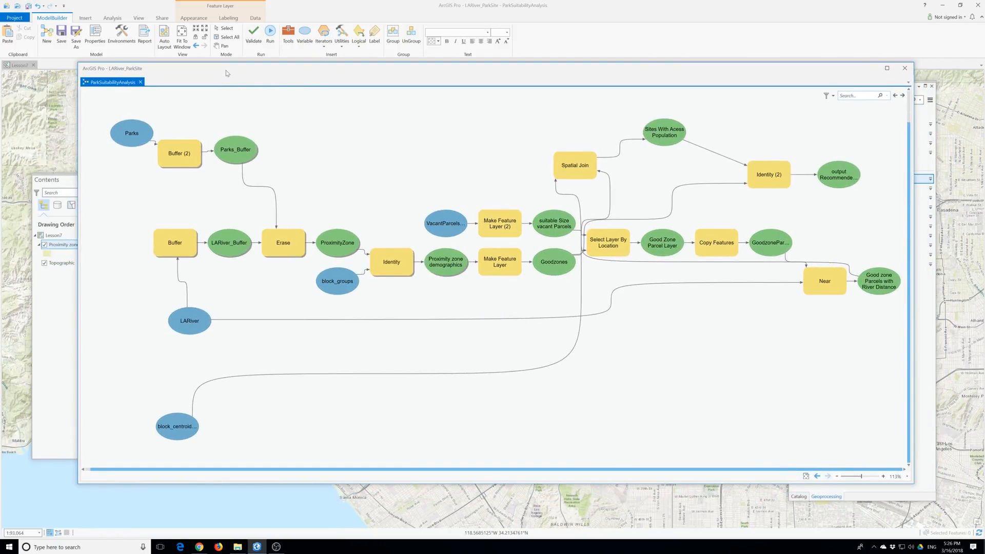
pyautogui.doubleClick(226, 70)
pyautogui.doubleClick(132, 11)
pyautogui.moveTo(108, 86); pyautogui.dragTo(63, 69)
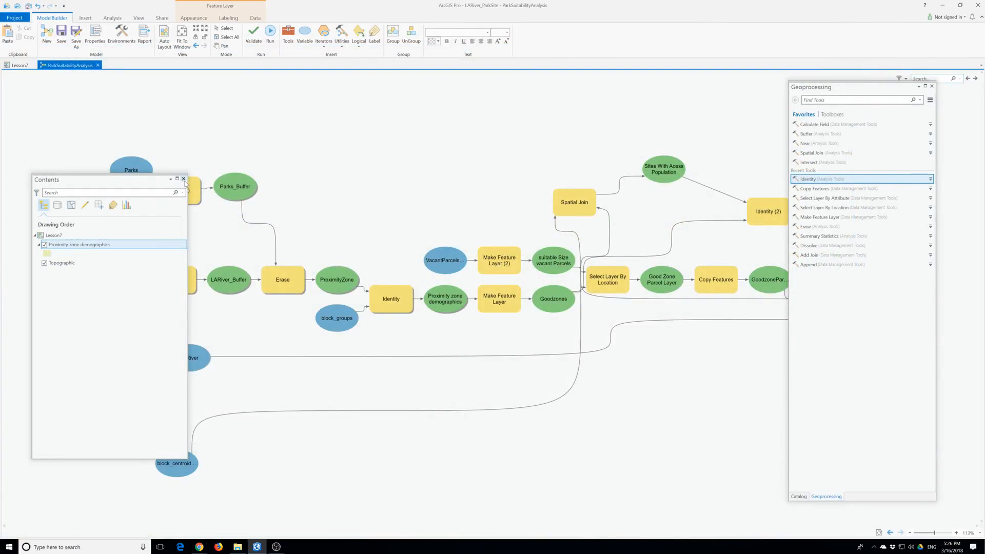
pyautogui.click(184, 180)
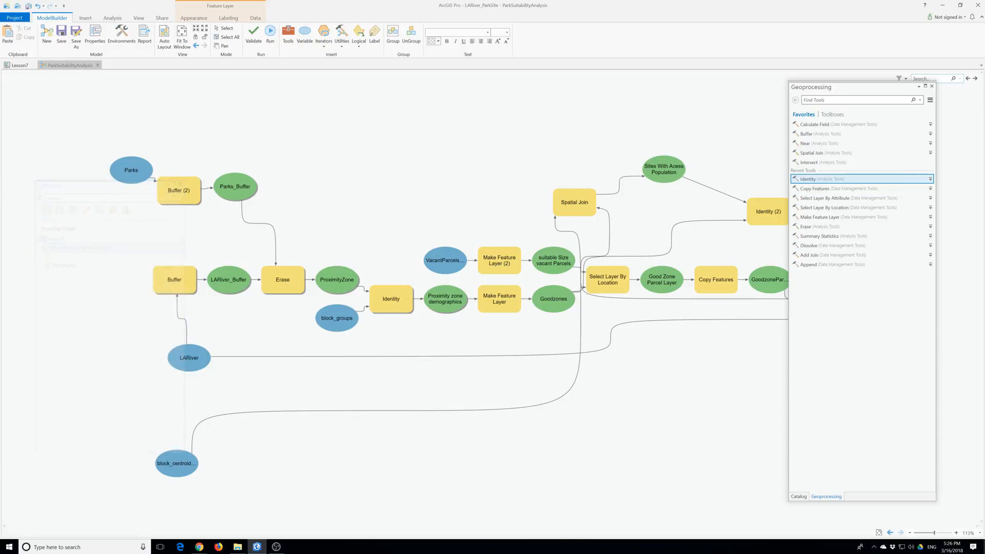
# Close the Geoprocessing pane, run the ParkSuitabilityAnalysis model and dismiss its report once the run is done
pyautogui.click(933, 86)
pyautogui.click(932, 86)
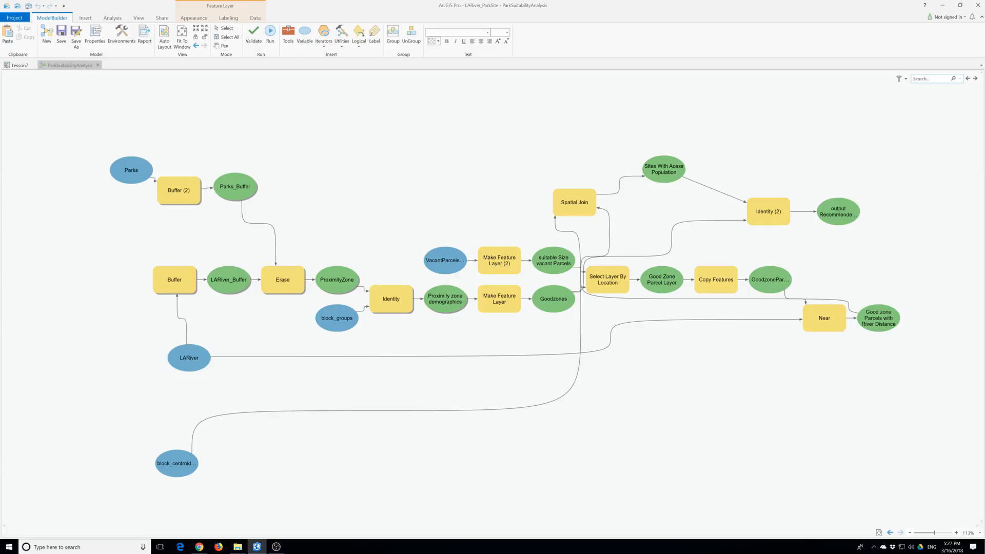
pyautogui.click(270, 32)
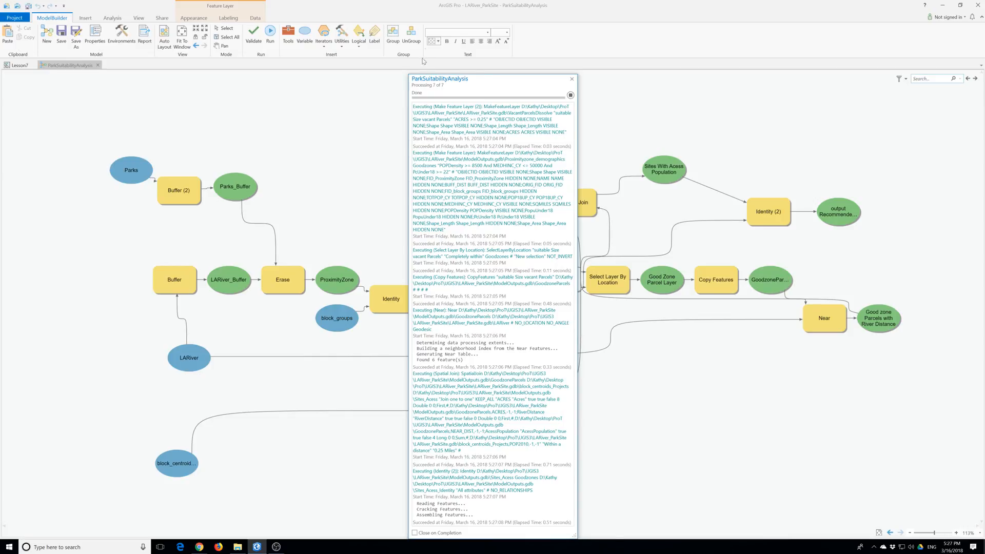
pyautogui.moveTo(488, 80); pyautogui.dragTo(441, 23)
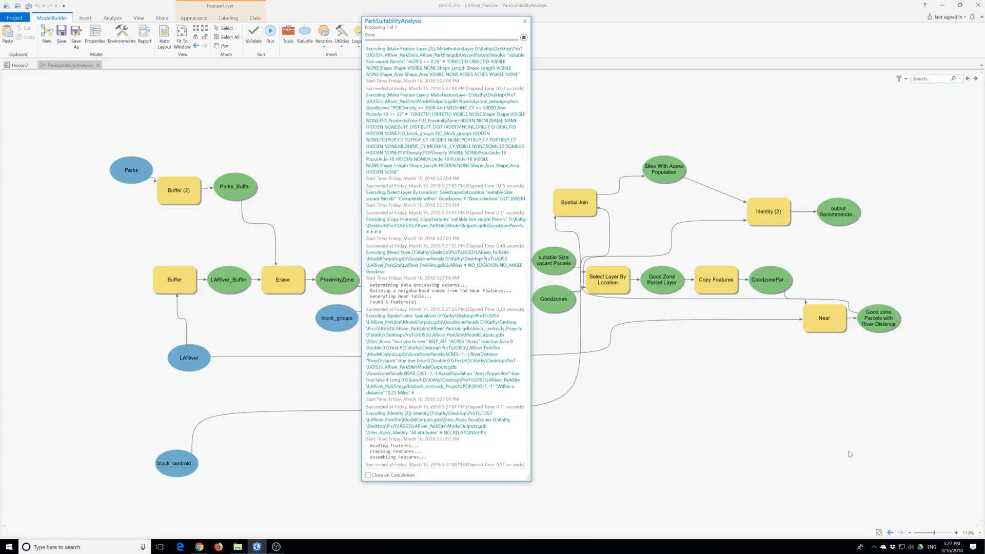
pyautogui.click(524, 23)
# Undock the ParkSuitabilityAnalysis model as a floating window over the Lesson7 map
pyautogui.moveTo(72, 65); pyautogui.dragTo(51, 84)
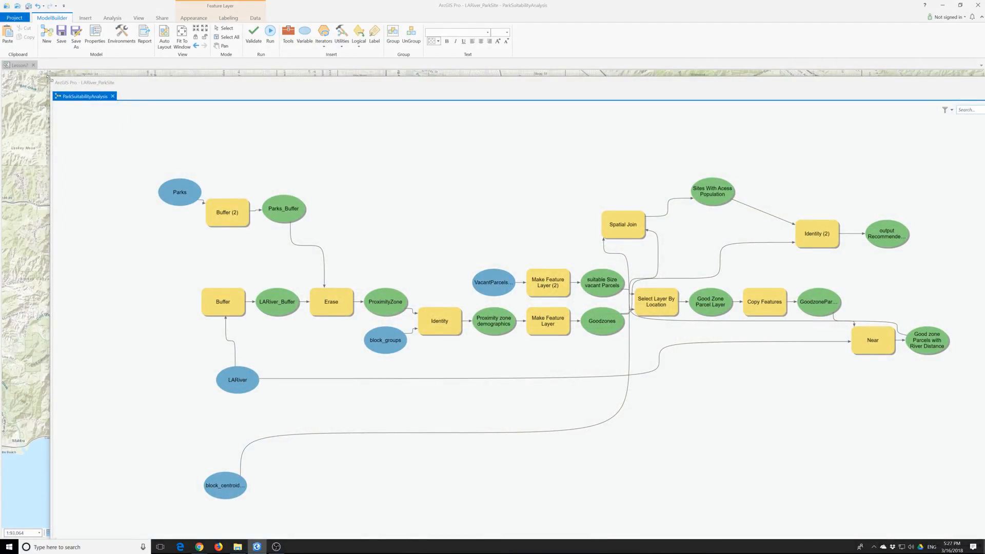
pyautogui.moveTo(51, 79); pyautogui.dragTo(460, 213)
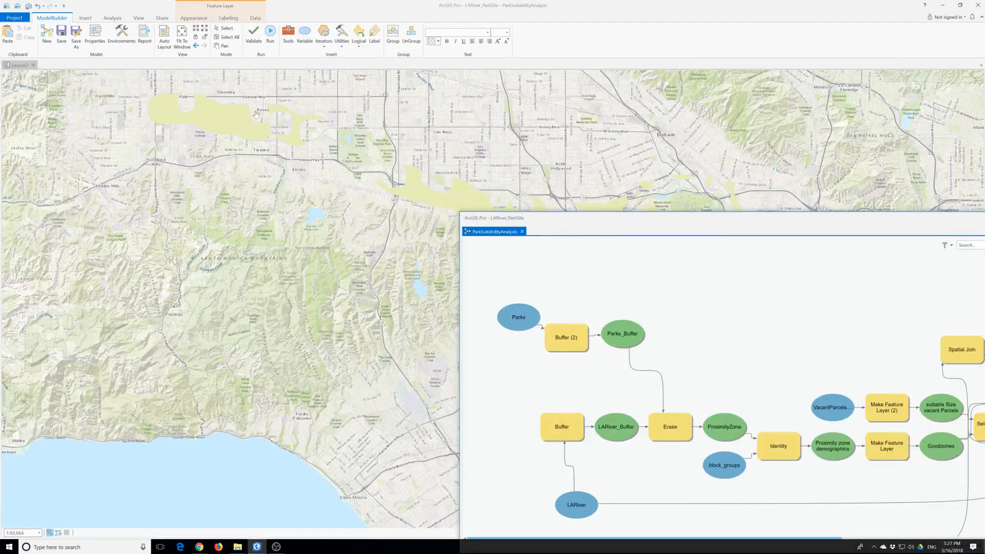
pyautogui.moveTo(600, 218); pyautogui.dragTo(195, 102)
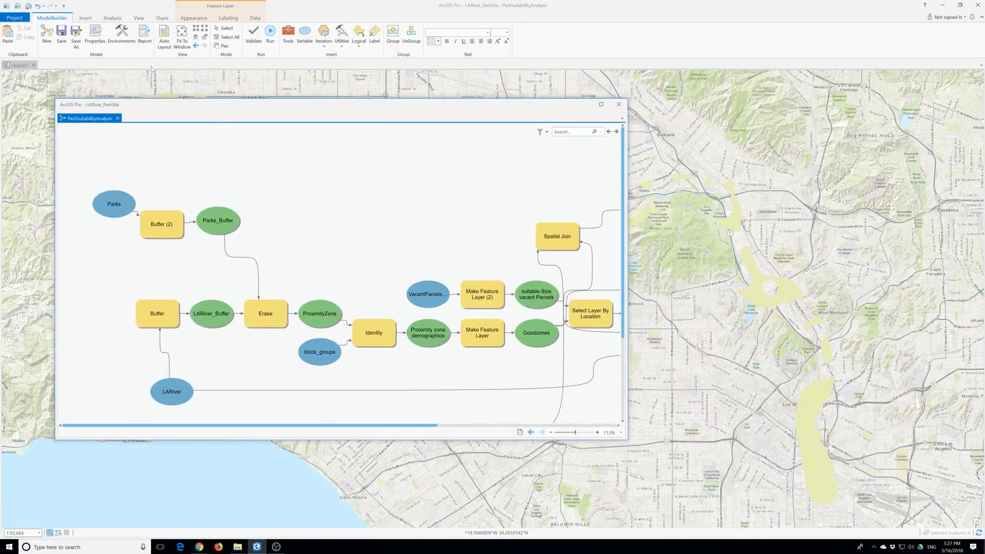
# Reopen the Contents pane and turn off the Proximity zone demographics layer
pyautogui.click(138, 18)
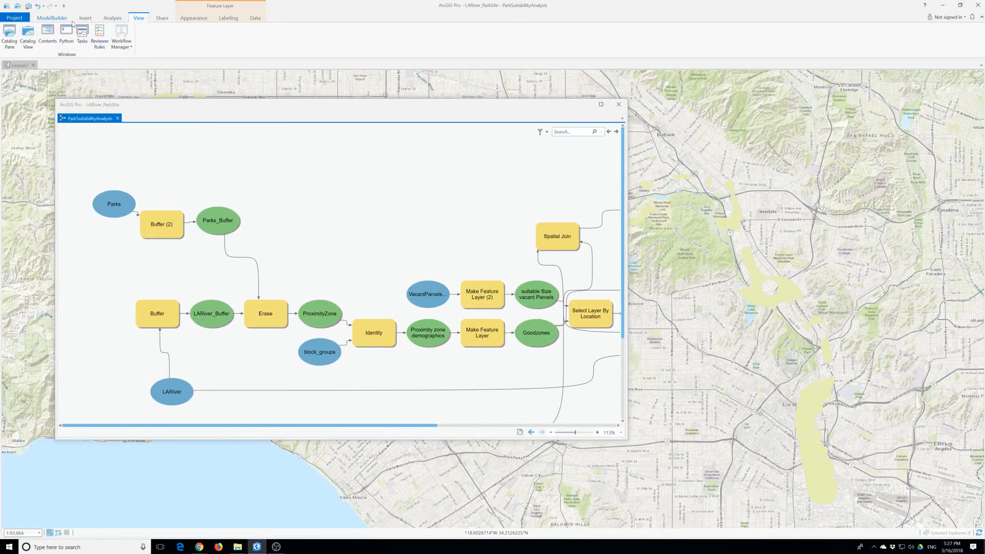
pyautogui.click(57, 47)
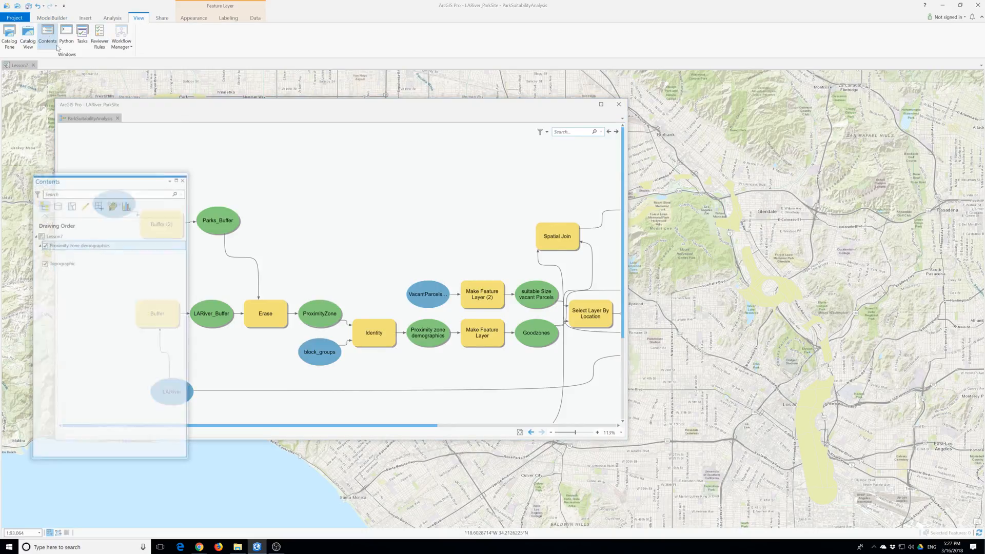
pyautogui.moveTo(87, 182); pyautogui.dragTo(88, 153)
pyautogui.click(51, 212)
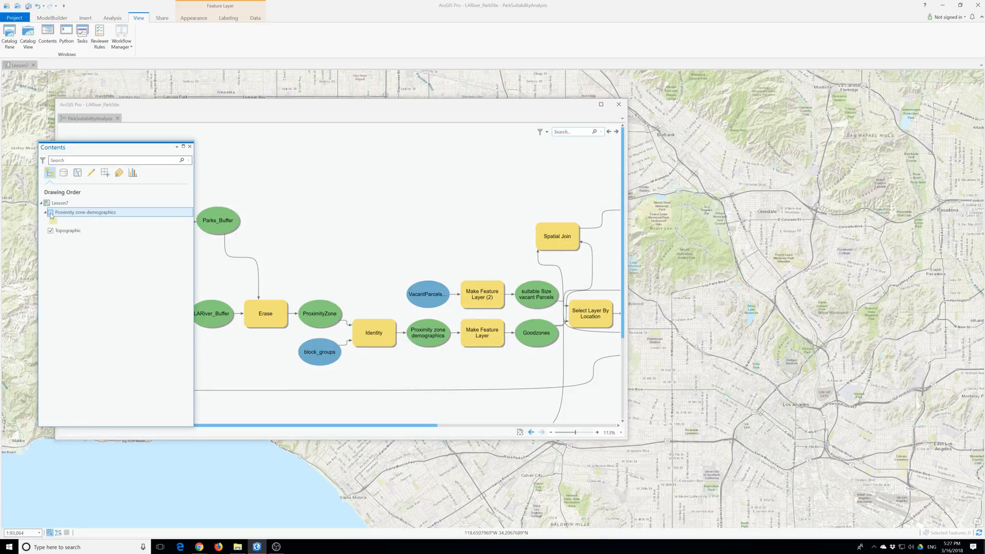
# Move the model window clear of the Contents pane, fit the diagram to the window and apply Auto Layout
pyautogui.moveTo(168, 108); pyautogui.dragTo(300, 116)
pyautogui.click(52, 17)
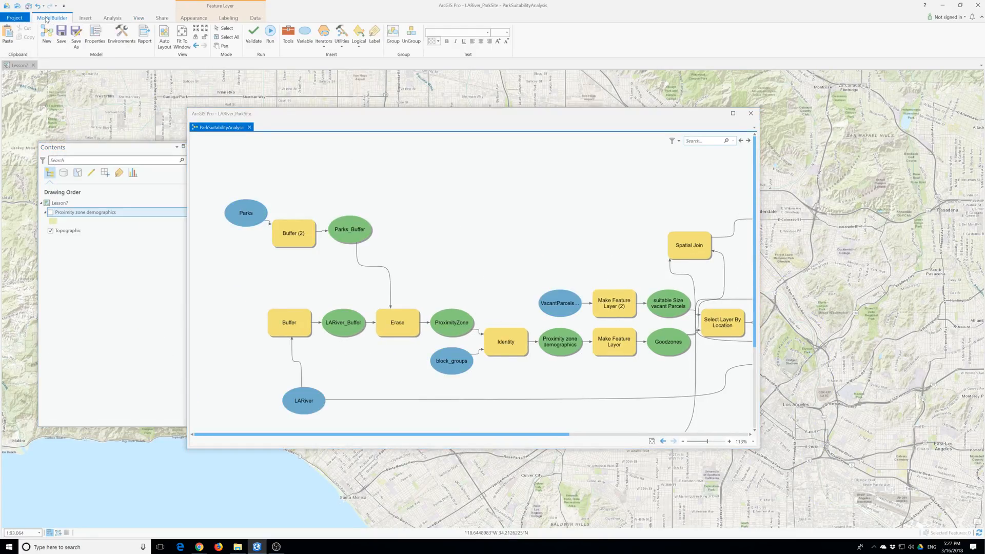
pyautogui.click(183, 37)
pyautogui.click(164, 37)
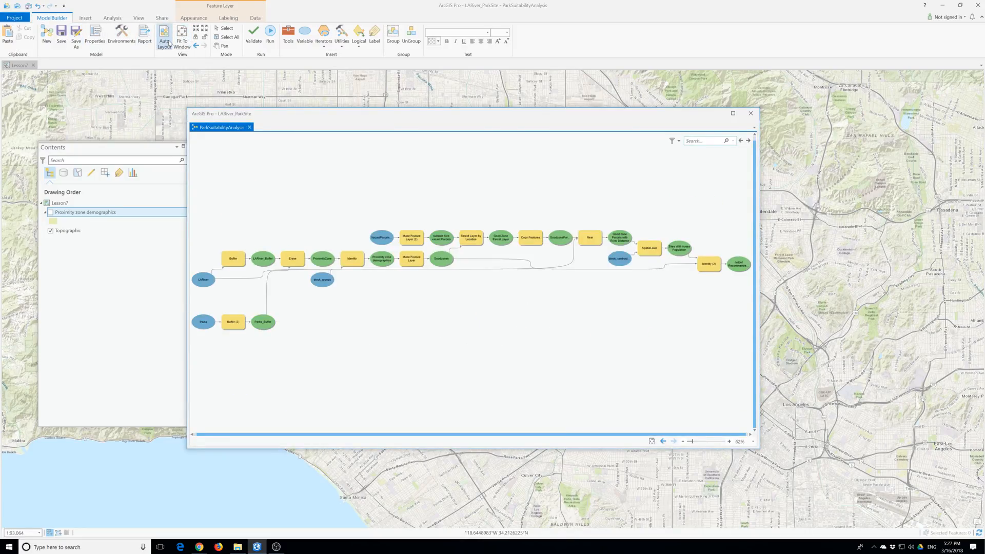
pyautogui.moveTo(740, 271)
# Open the Catalog pane and refresh ModelOutputs.gdb to check the feature classes the model wrote
pyautogui.click(139, 19)
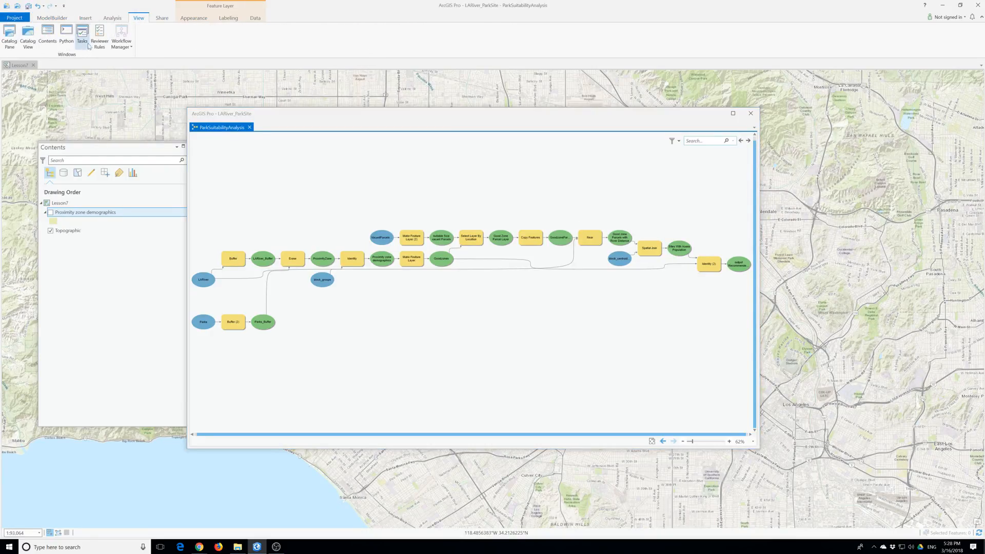
pyautogui.click(9, 39)
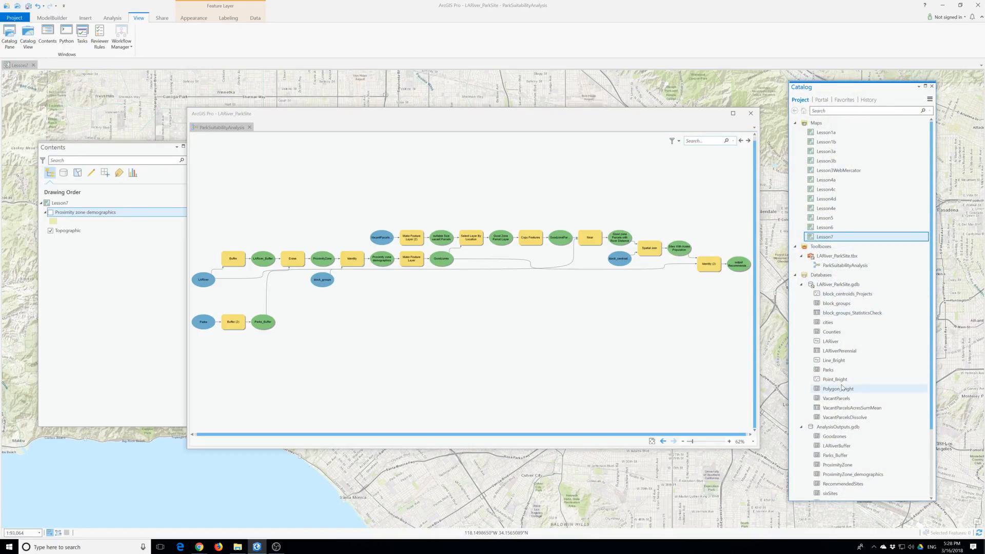
pyautogui.scroll(-3, 847, 390)
pyautogui.rightClick(833, 429)
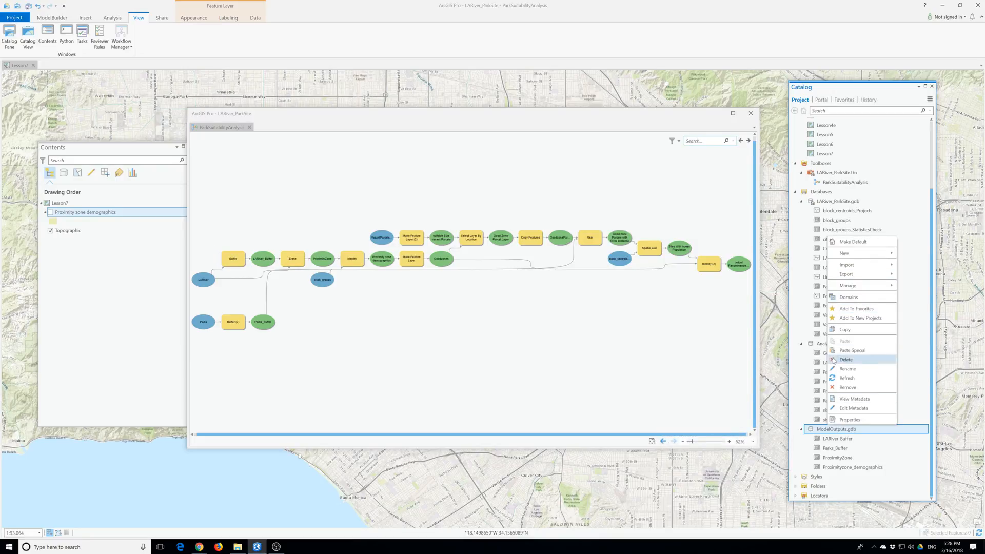
pyautogui.click(856, 378)
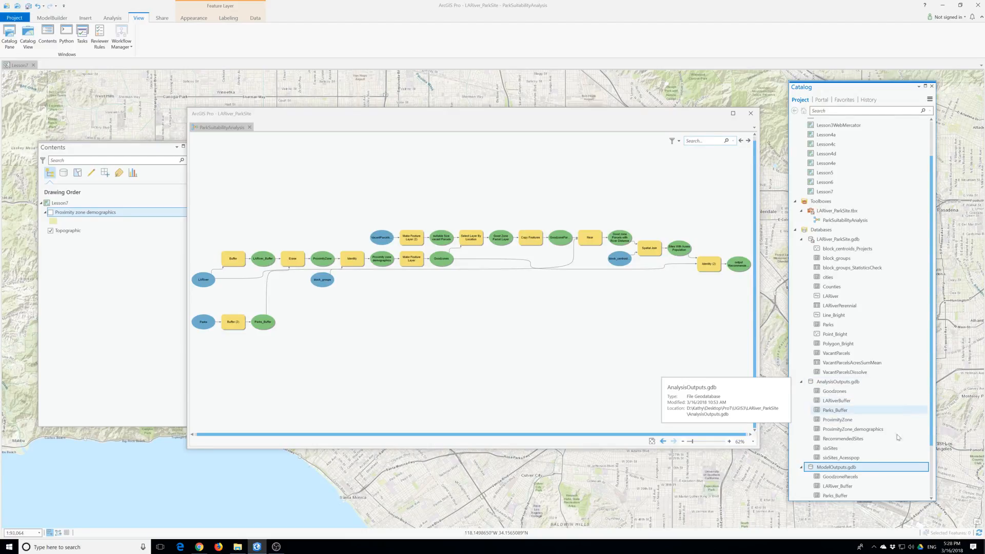
pyautogui.scroll(-1, 879, 462)
pyautogui.scroll(-3, 879, 462)
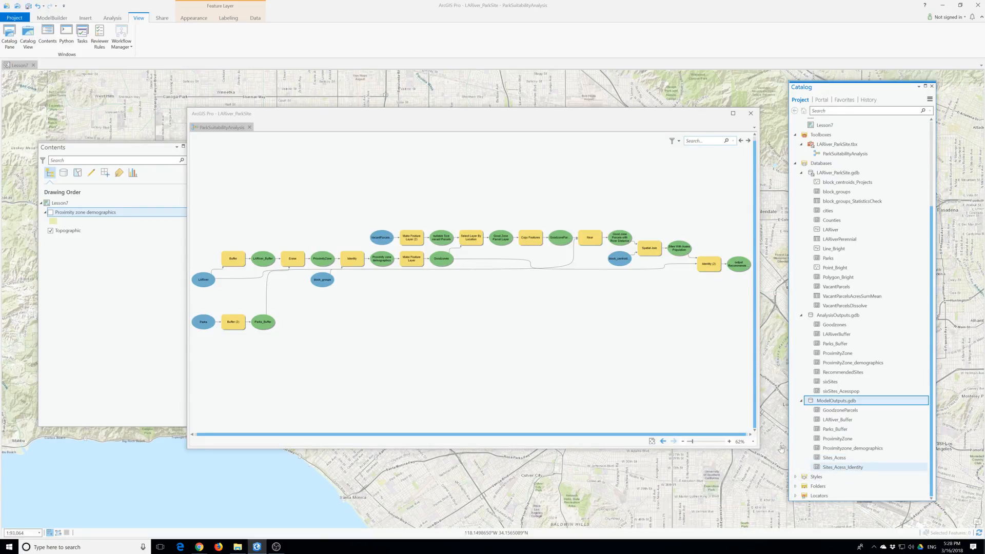
pyautogui.click(636, 380)
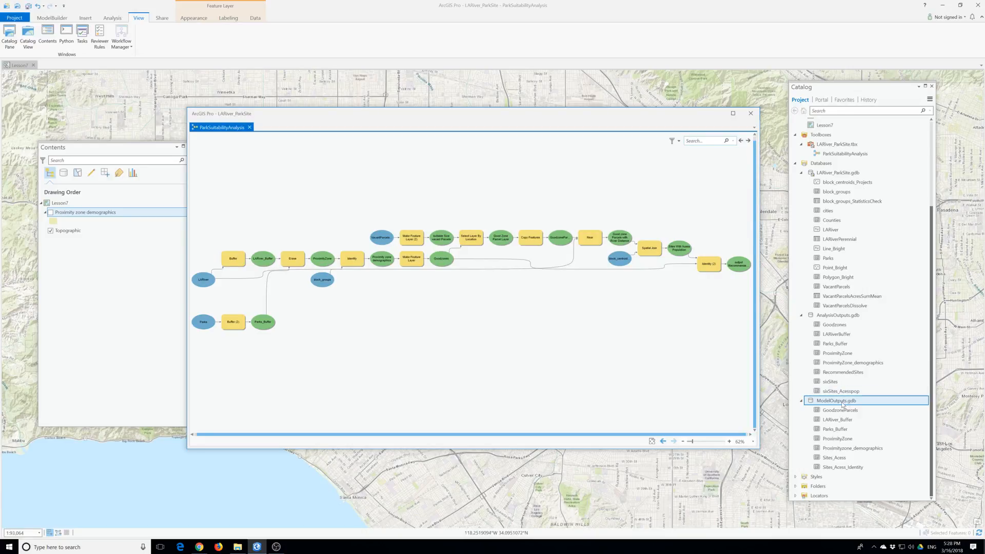
pyautogui.rightClick(840, 400)
pyautogui.click(856, 354)
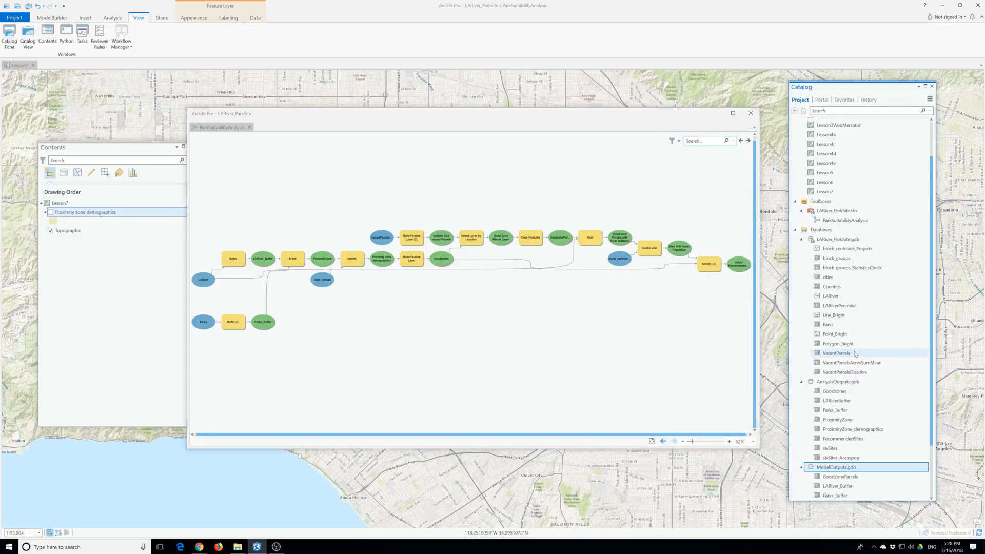
pyautogui.scroll(-1, 868, 413)
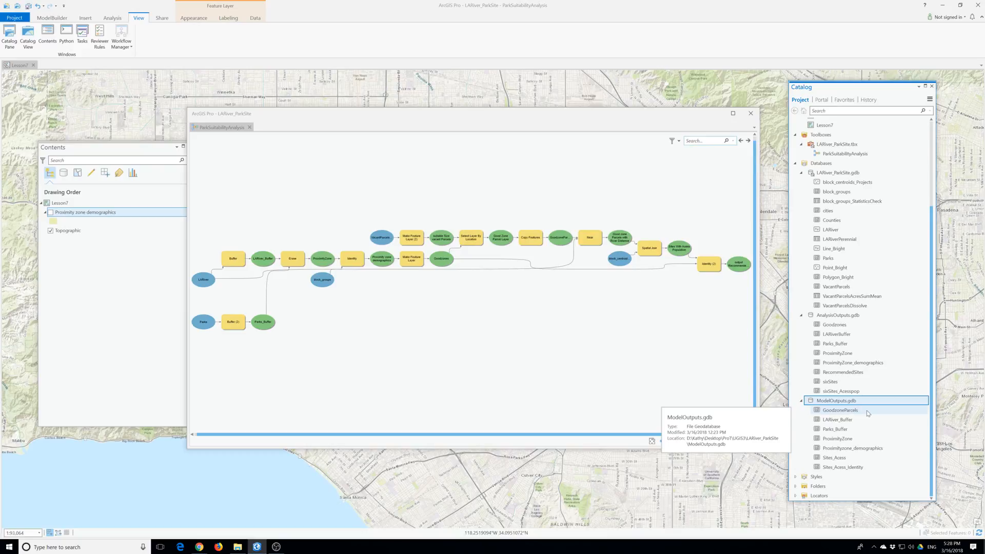
# Add the model's final output variable, output Recommended Sites, to the map display
pyautogui.rightClick(735, 266)
pyautogui.rightClick(736, 267)
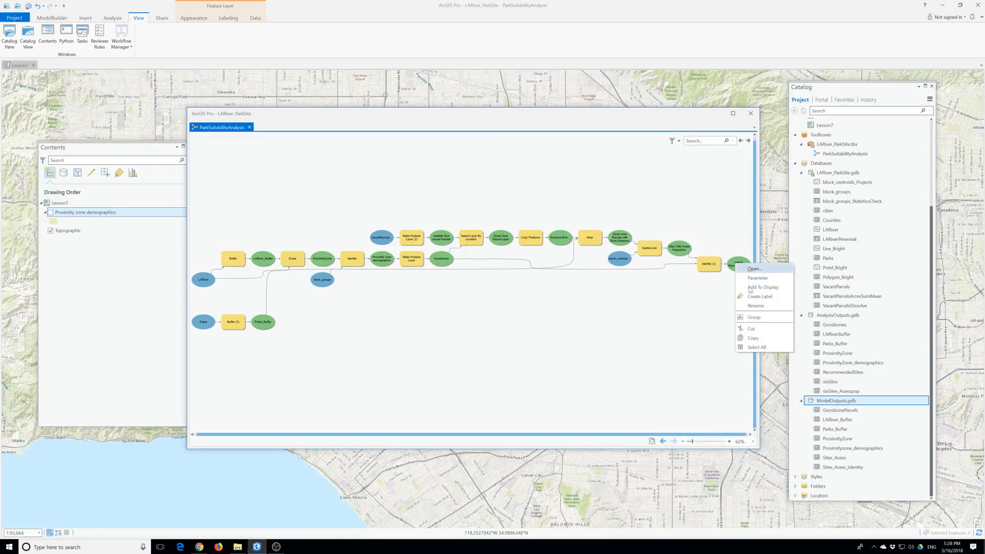
pyautogui.click(755, 292)
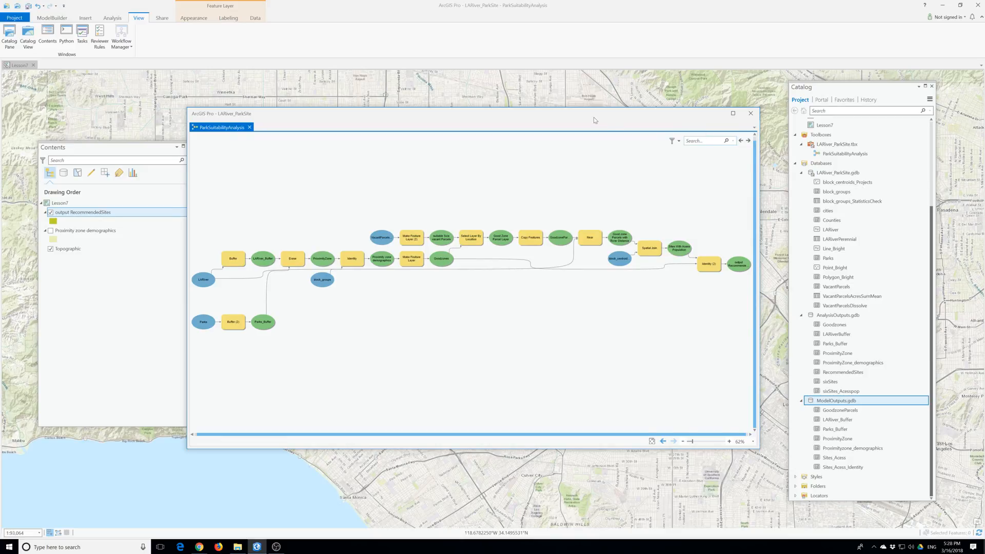
# Open the attribute table of the output RecommendedSites layer, then move the model window below its records and widen it
pyautogui.moveTo(595, 120); pyautogui.dragTo(705, 148)
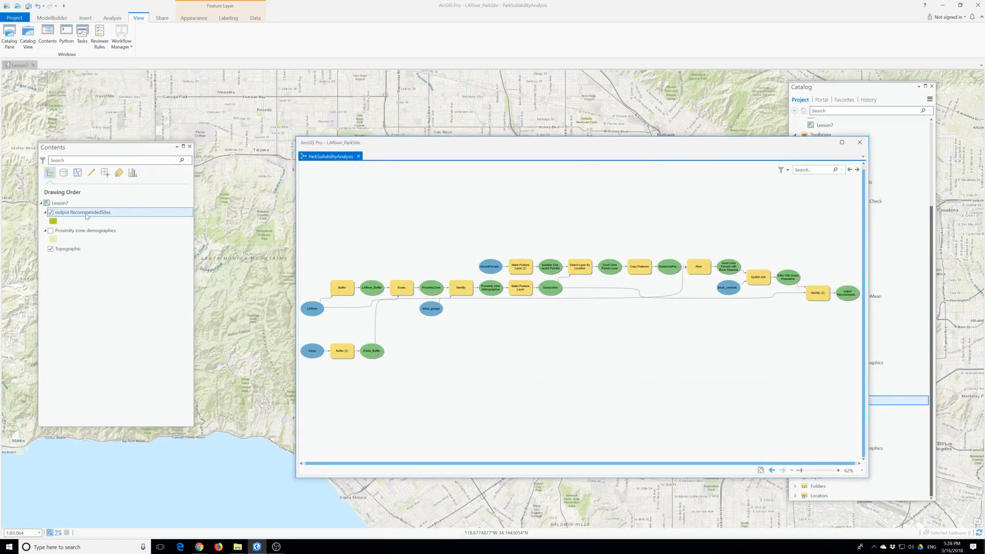
pyautogui.rightClick(66, 212)
pyautogui.click(114, 249)
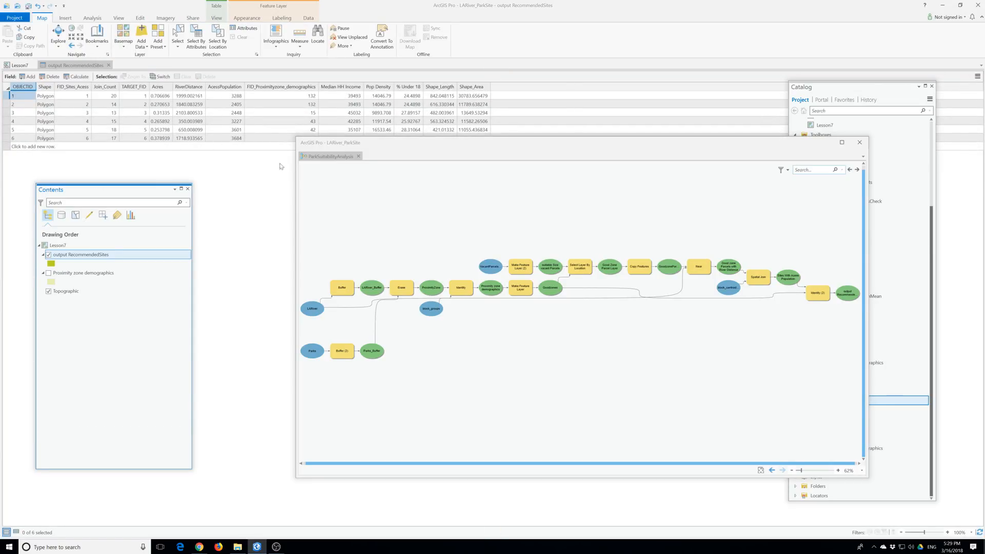
pyautogui.moveTo(418, 145); pyautogui.dragTo(304, 181)
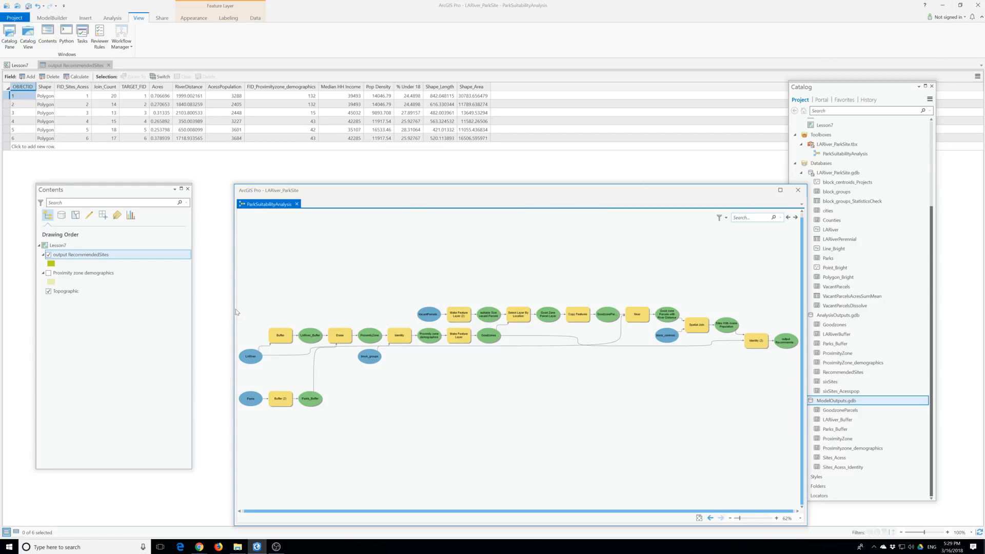
pyautogui.moveTo(236, 311); pyautogui.dragTo(114, 311)
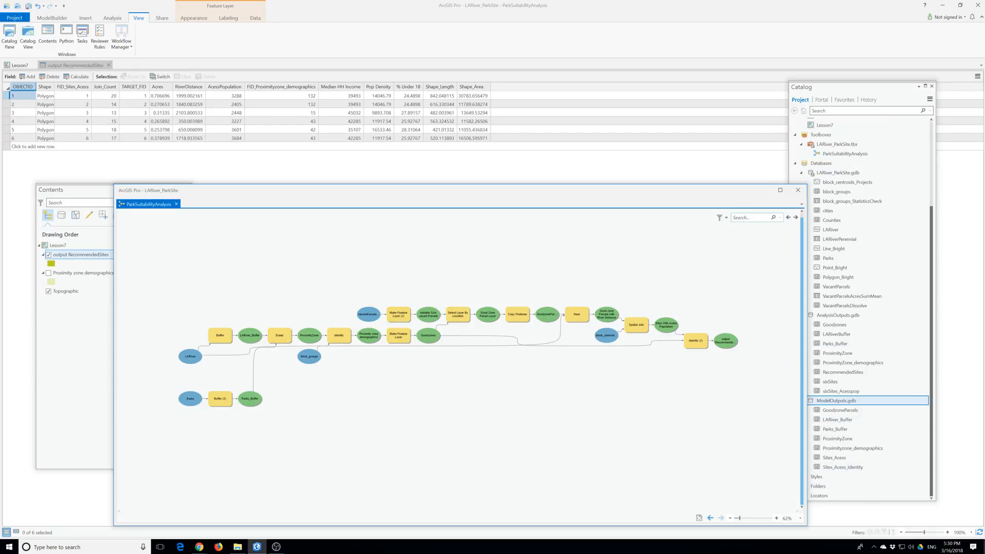
# Exit the program, saving the changes to the ParkSuitabilityAnalysis model
pyautogui.hotkey('alt', 'Tab')
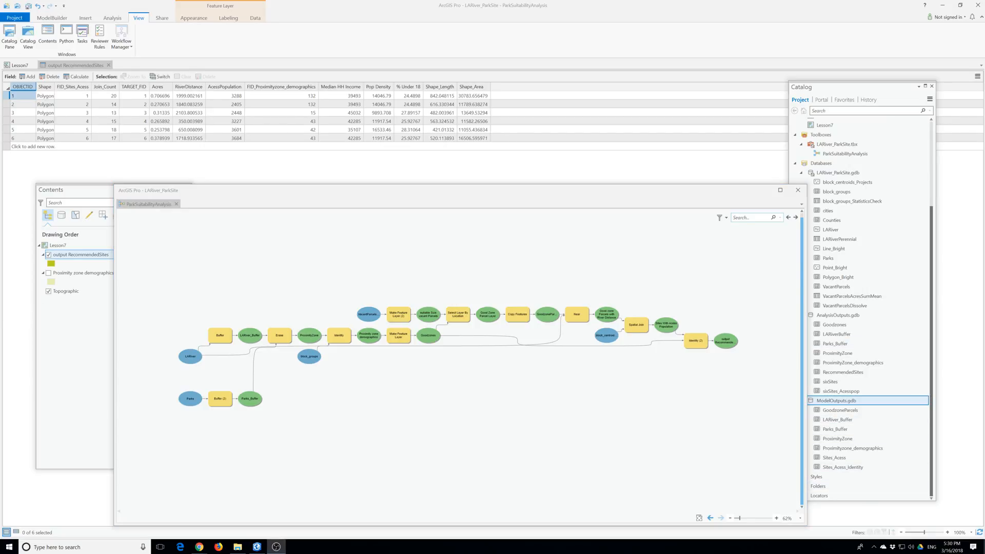
pyautogui.click(12, 19)
pyautogui.click(13, 66)
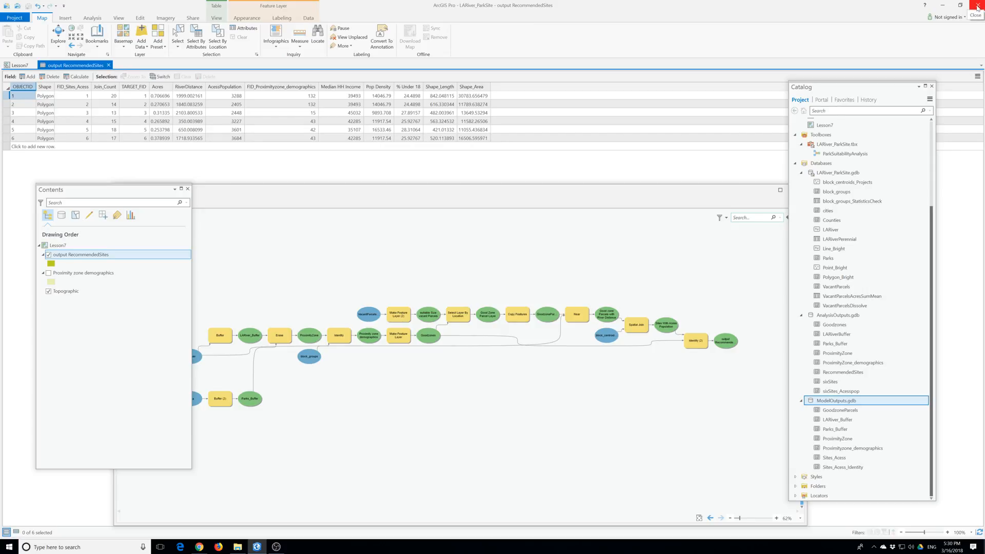
pyautogui.click(977, 7)
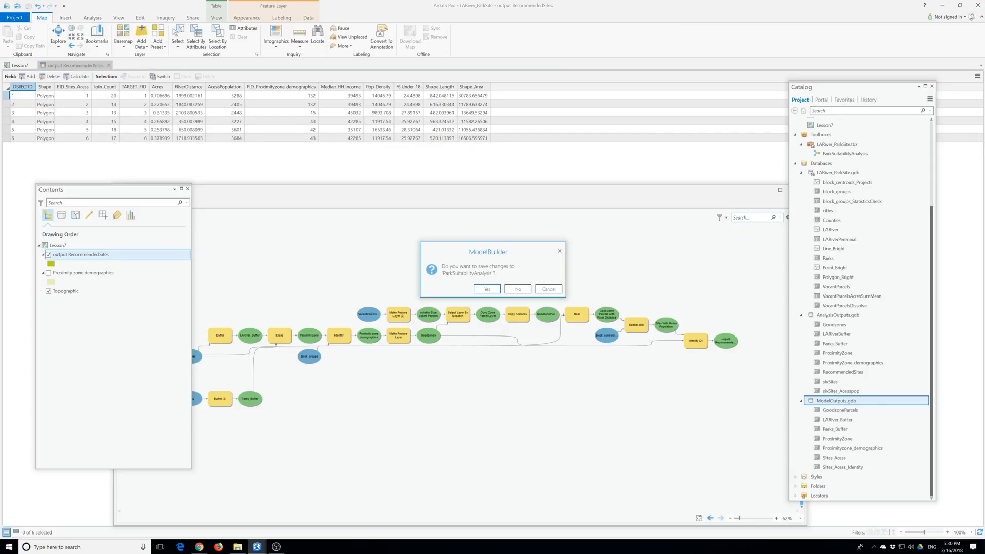
pyautogui.click(474, 288)
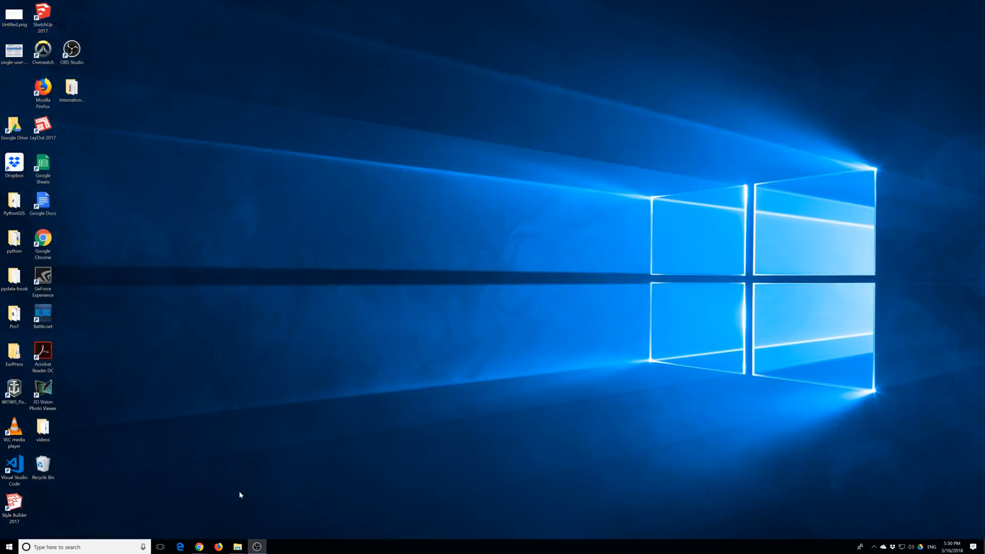
pyautogui.click(239, 548)
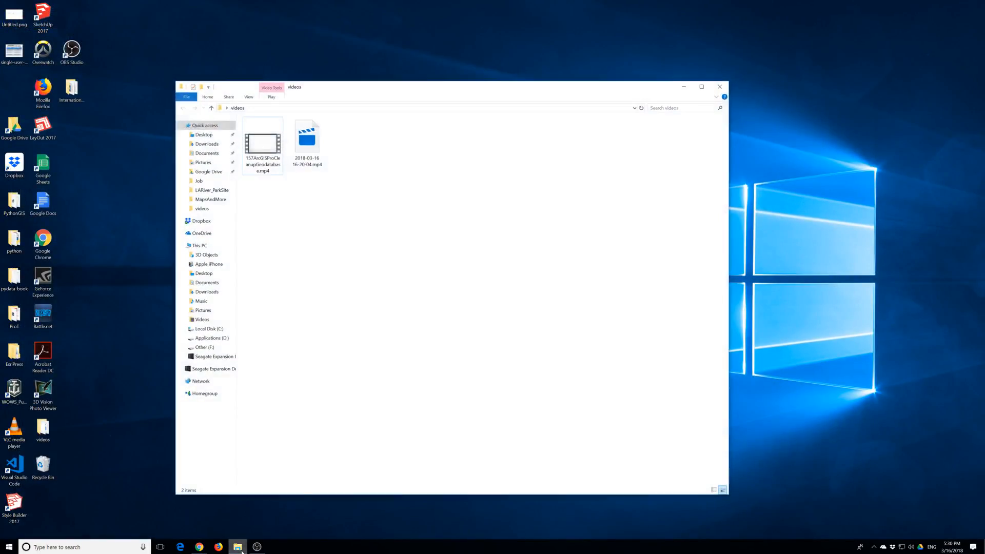
pyautogui.click(306, 164)
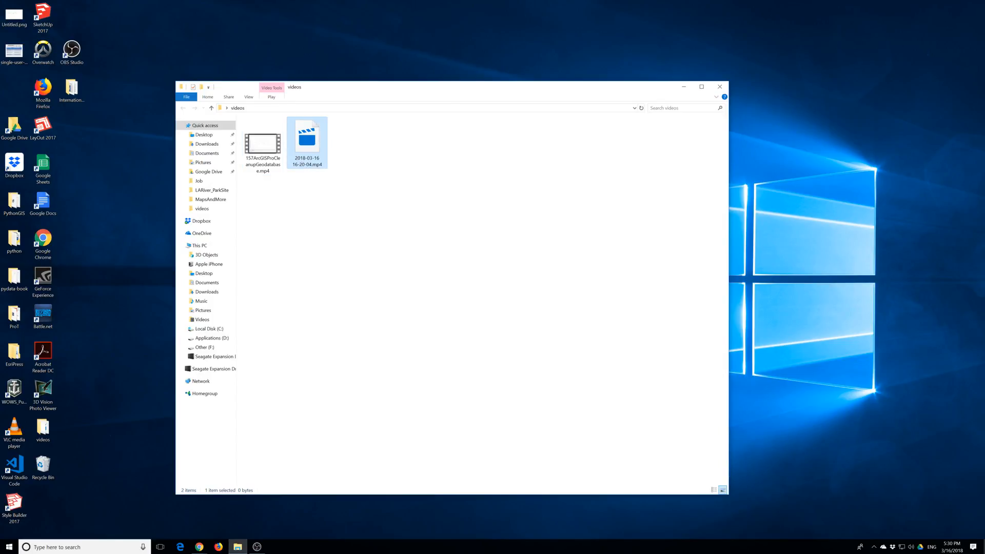
pyautogui.hotkey('alt', 'Tab')
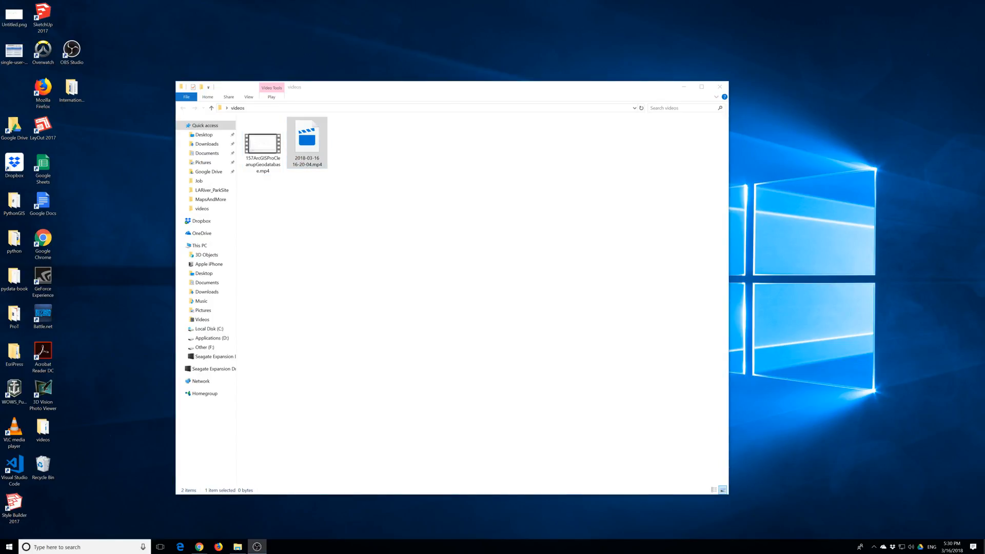